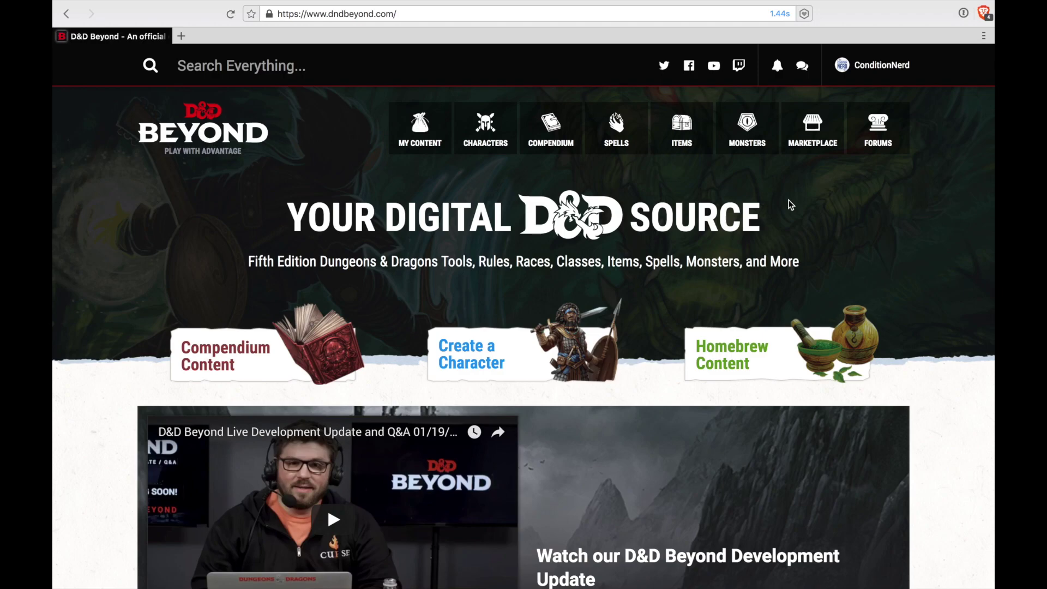
Open the My Characters list
{"action": "mouse_move", "coordinate": [486, 136]}
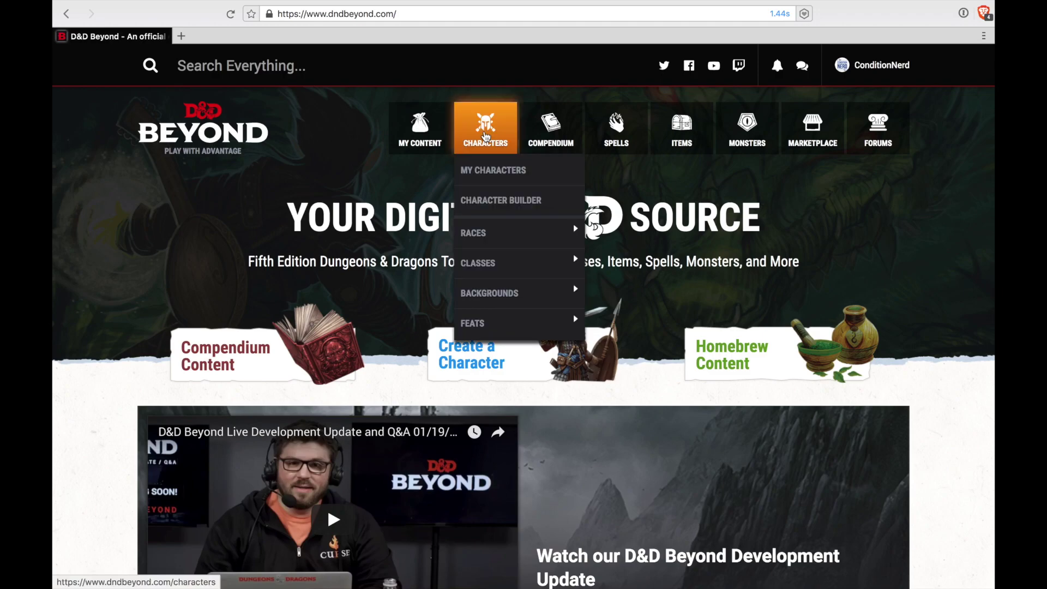
{"action": "left_click", "coordinate": [486, 174]}
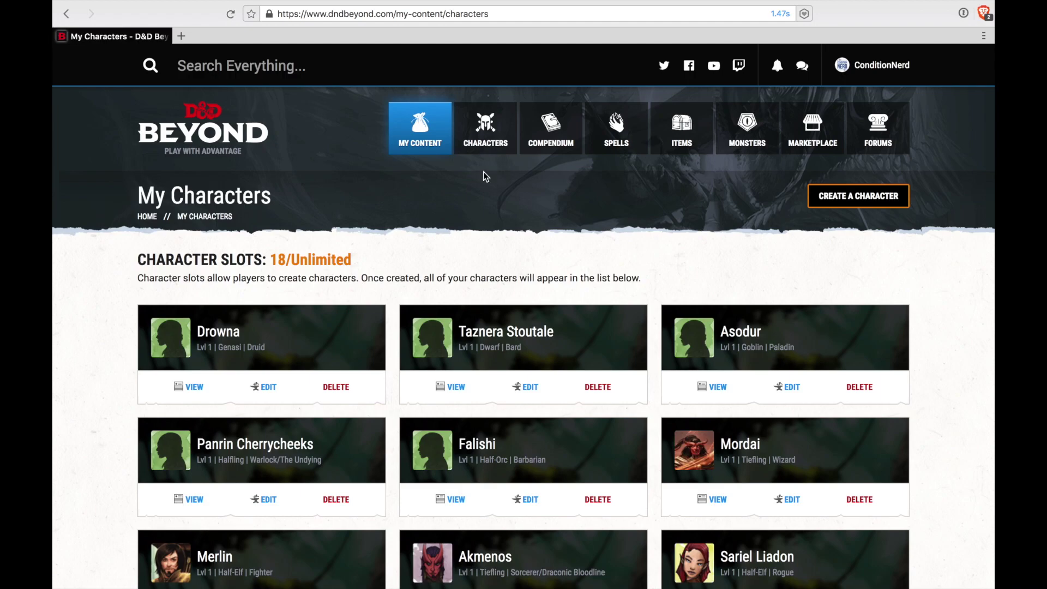
Look over all the saved characters in the list, including their levels, races and classes
{"action": "scroll", "coordinate": [461, 298], "scroll_direction": "down", "scroll_amount": 3}
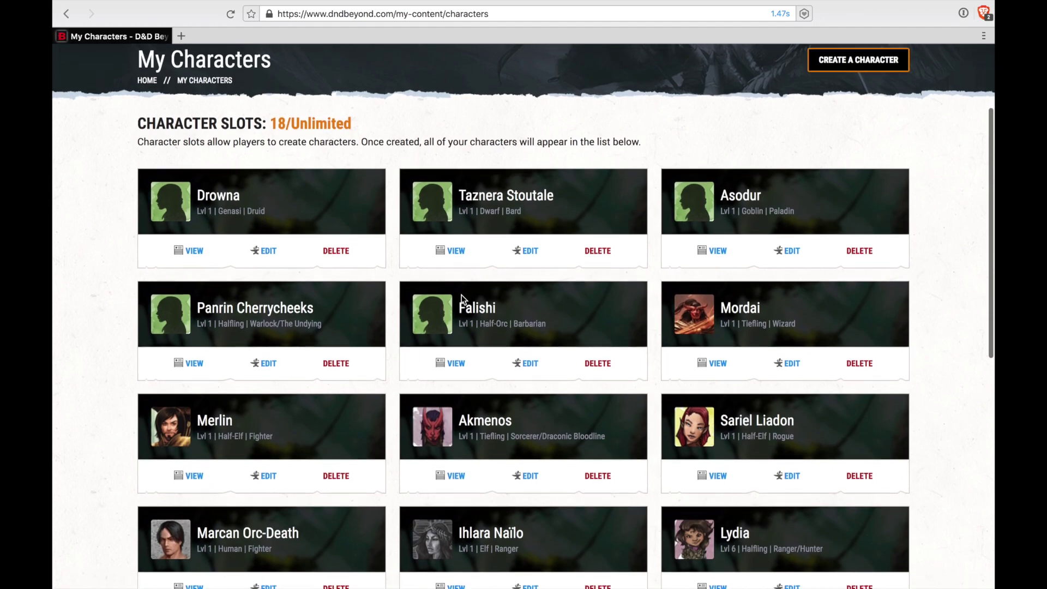
{"action": "scroll", "coordinate": [461, 299], "scroll_direction": "down", "scroll_amount": 3}
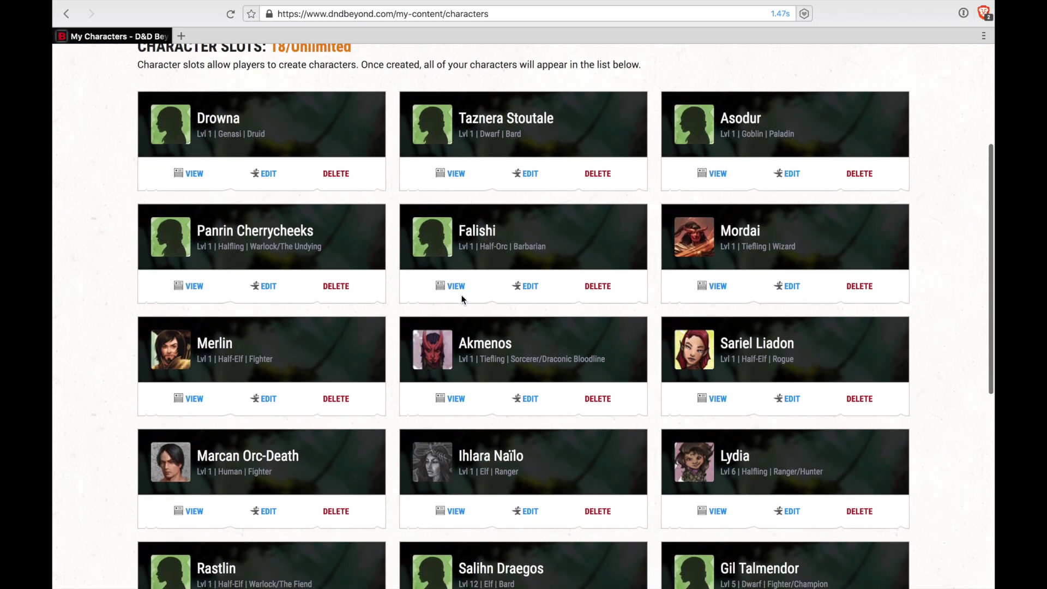
{"action": "scroll", "coordinate": [461, 299], "scroll_direction": "down", "scroll_amount": 2}
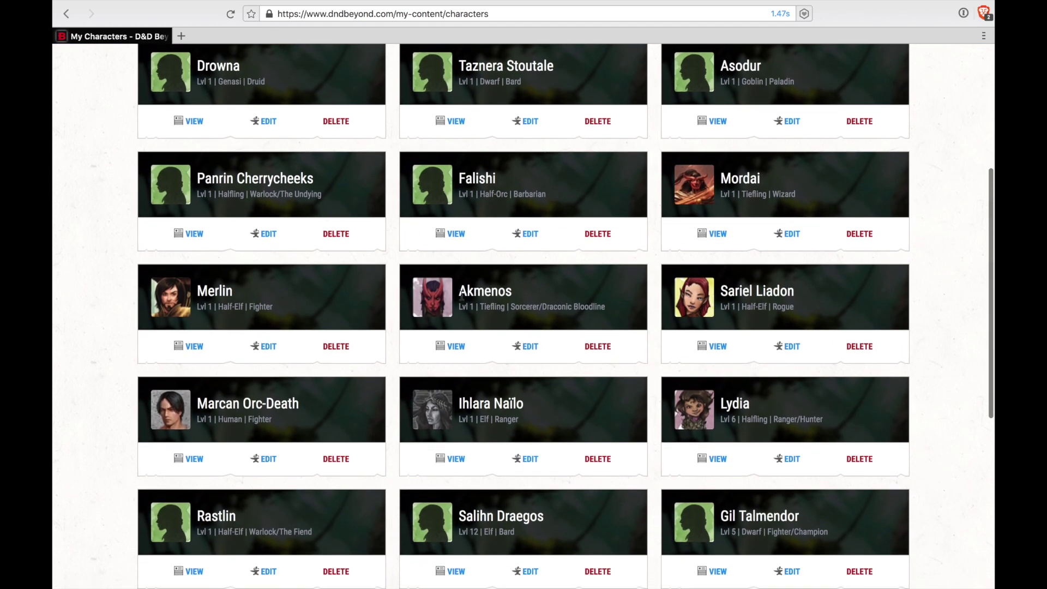
{"action": "scroll", "coordinate": [461, 298], "scroll_direction": "down", "scroll_amount": 1}
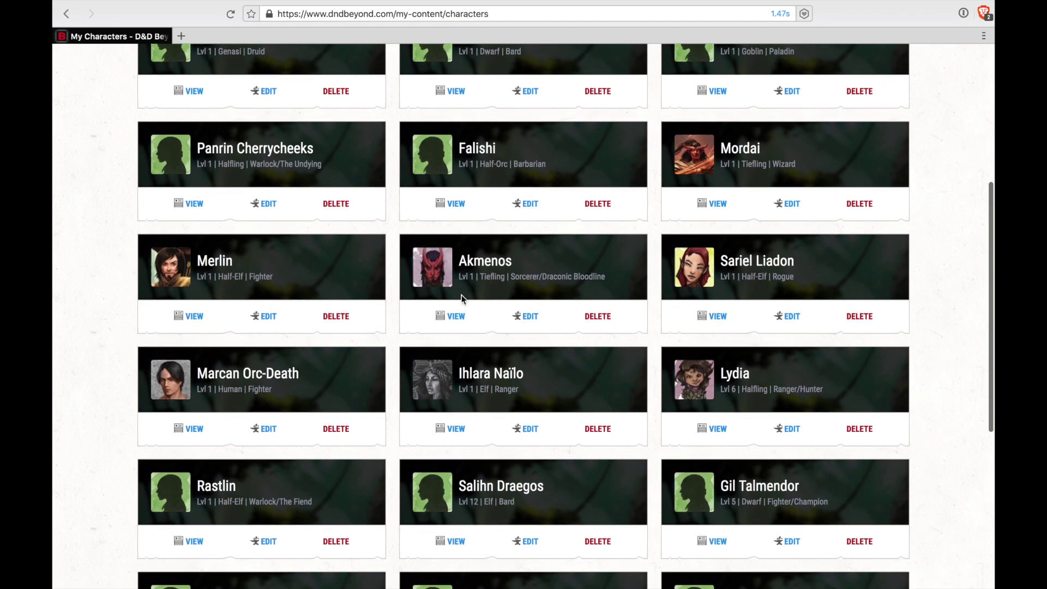
{"action": "scroll", "coordinate": [461, 299], "scroll_direction": "down", "scroll_amount": 7}
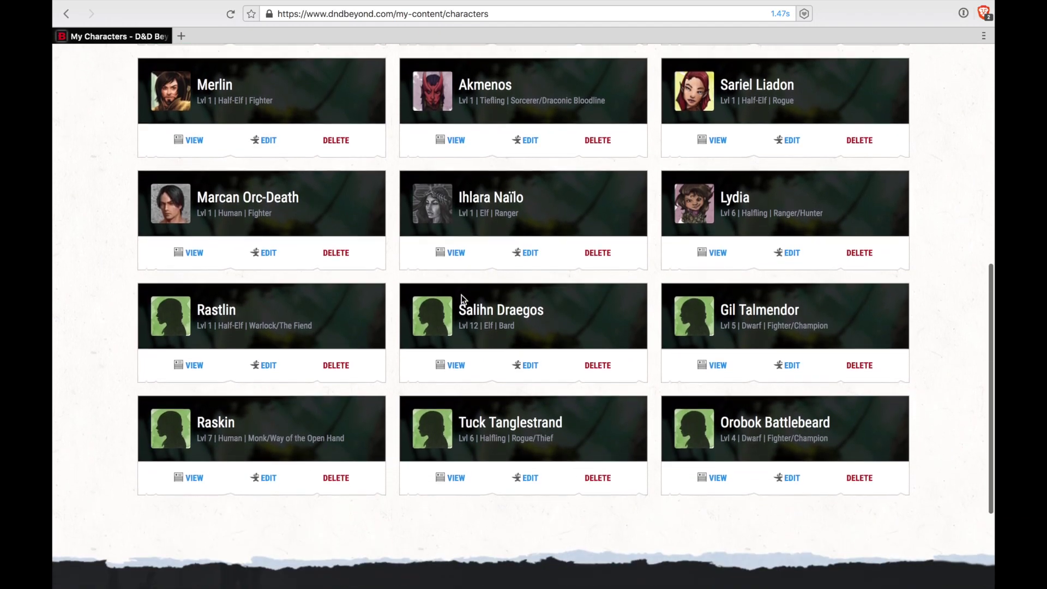
{"action": "scroll", "coordinate": [462, 299], "scroll_direction": "up", "scroll_amount": 2}
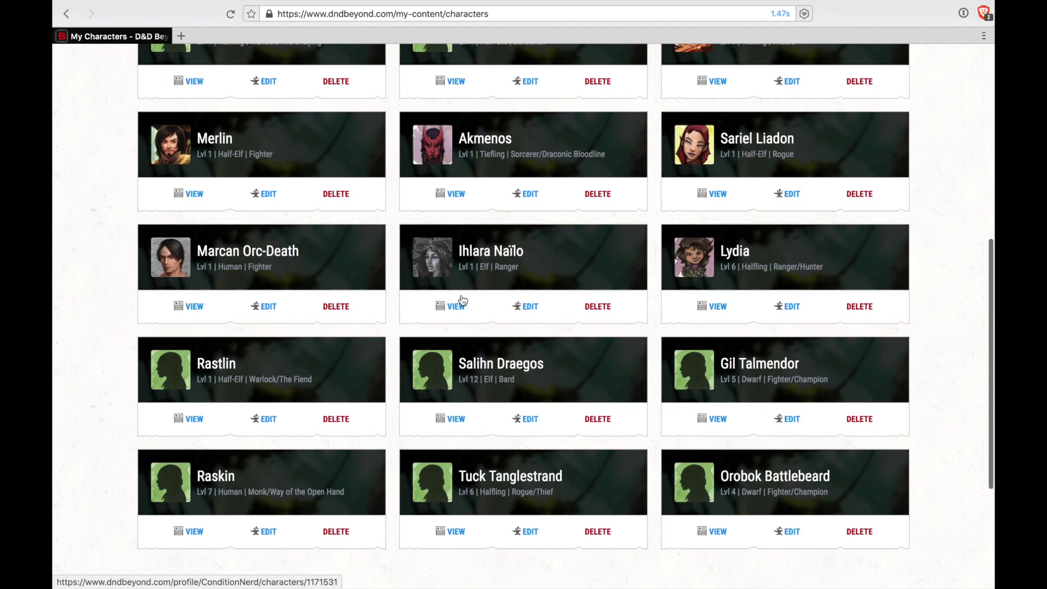
{"action": "scroll", "coordinate": [462, 299], "scroll_direction": "up", "scroll_amount": 7}
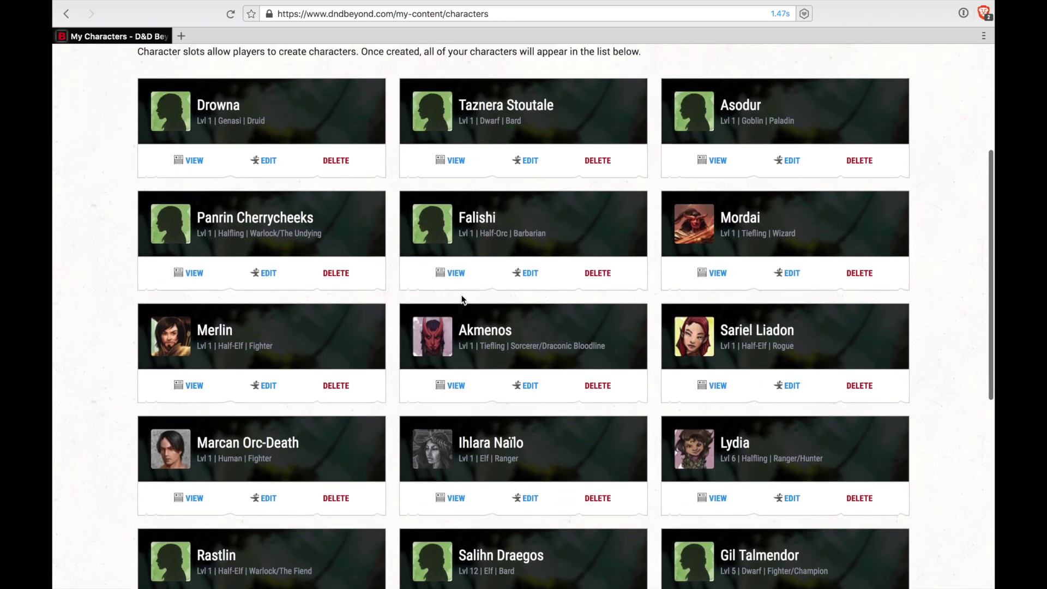
{"action": "scroll", "coordinate": [461, 299], "scroll_direction": "up", "scroll_amount": 8}
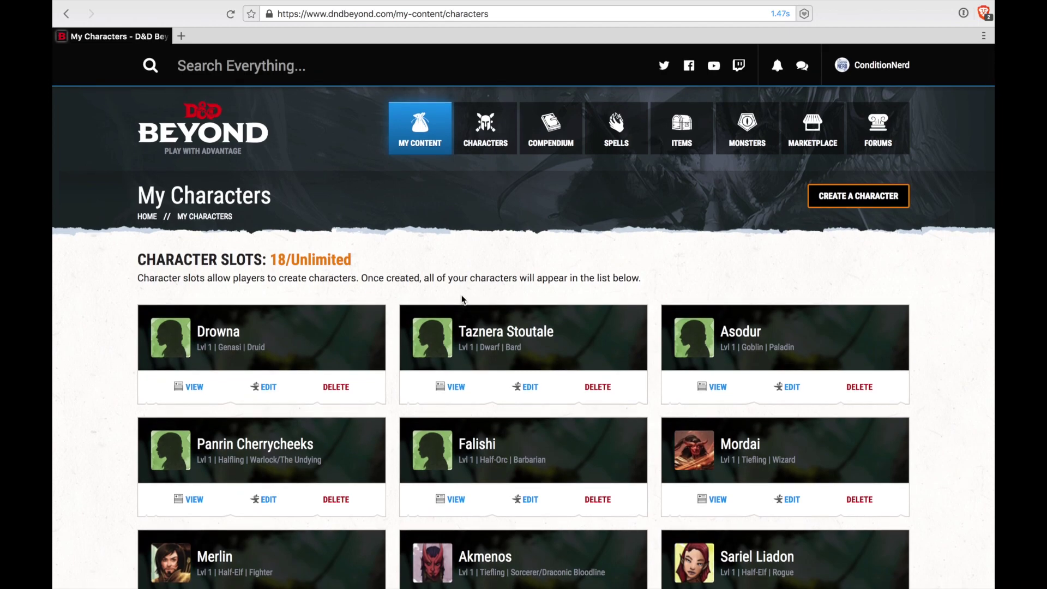
Open the character sheet of the level 6 Halfling Ranger/Hunter for viewing
{"action": "scroll", "coordinate": [461, 299], "scroll_direction": "down", "scroll_amount": 4}
{"action": "scroll", "coordinate": [461, 299], "scroll_direction": "down", "scroll_amount": 1}
{"action": "scroll", "coordinate": [461, 294], "scroll_direction": "down", "scroll_amount": 7}
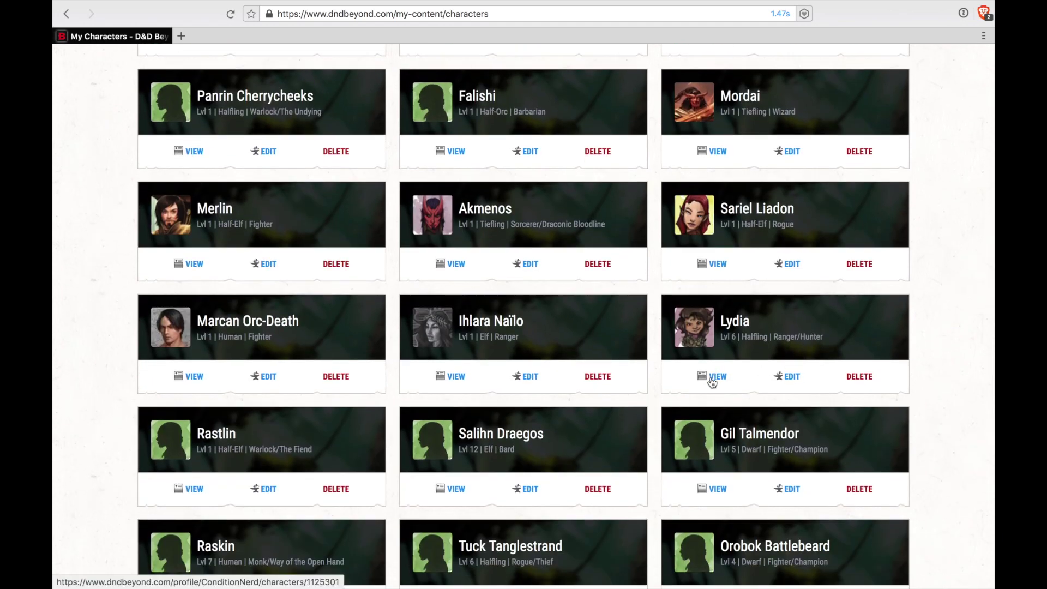
{"action": "left_click", "coordinate": [712, 380]}
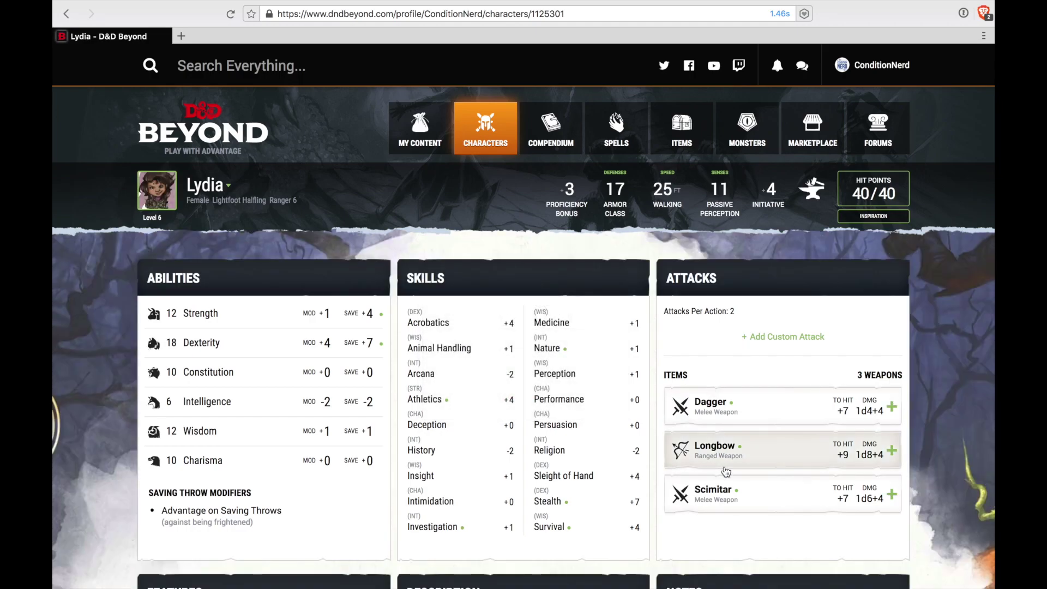
Review the abilities, skills and attacks on the character sheet, and the backstory in its notes
{"action": "scroll", "coordinate": [725, 470], "scroll_direction": "down", "scroll_amount": 2}
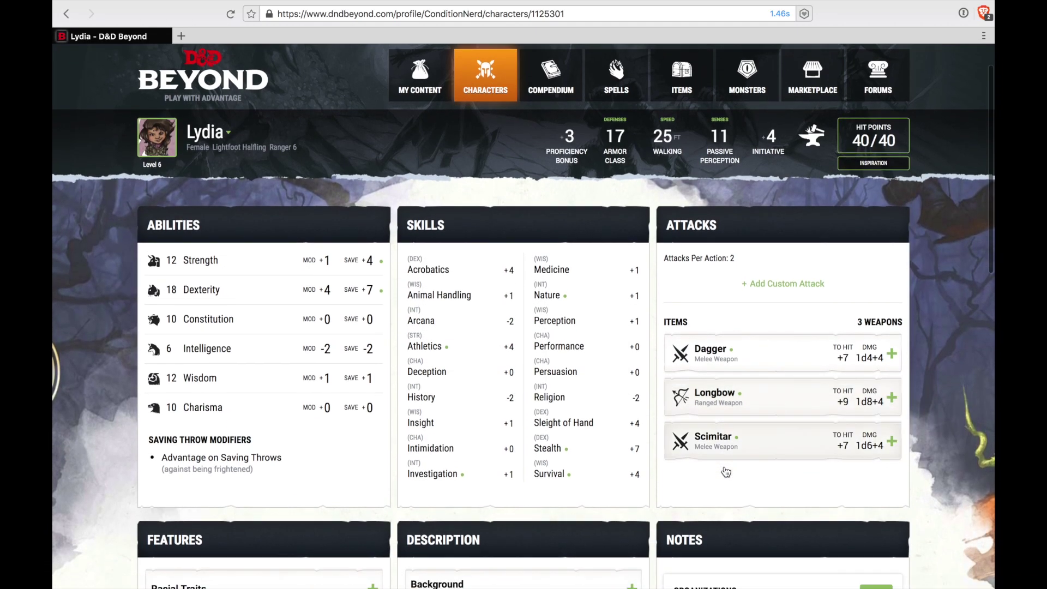
{"action": "scroll", "coordinate": [725, 469], "scroll_direction": "down", "scroll_amount": 1}
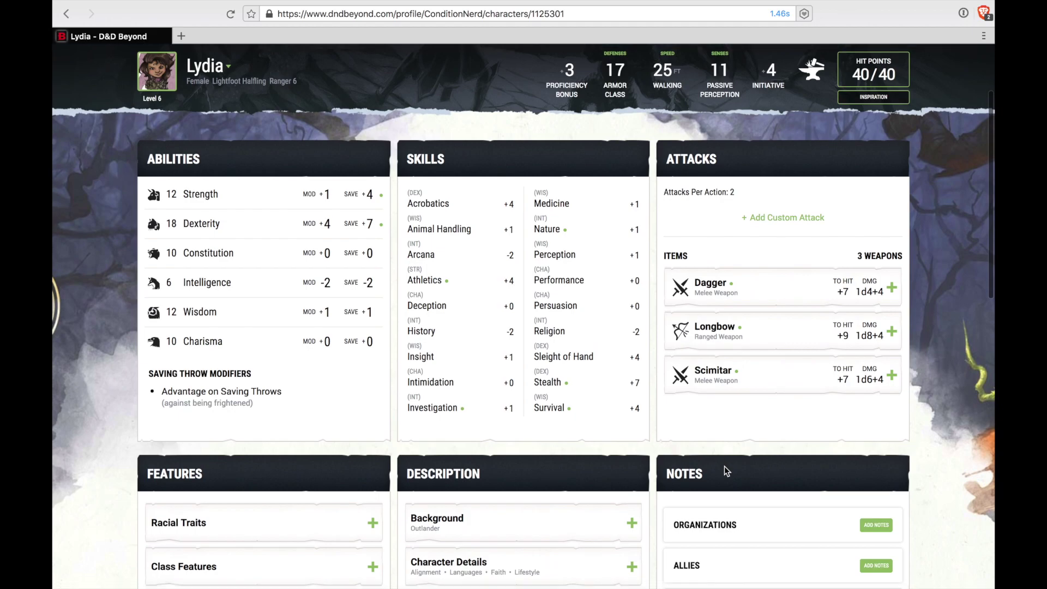
{"action": "scroll", "coordinate": [724, 466], "scroll_direction": "down", "scroll_amount": 4}
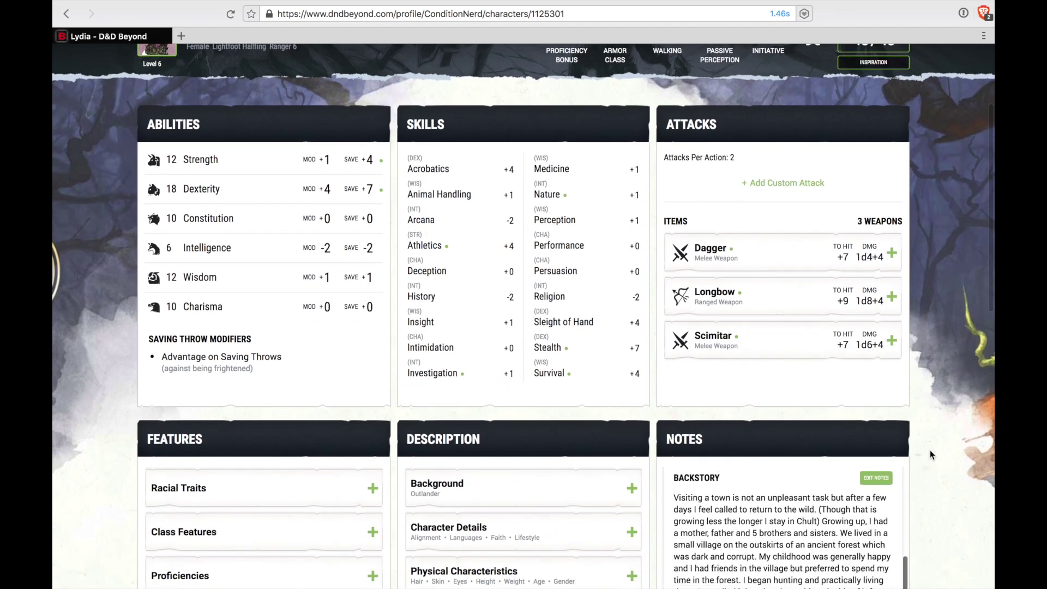
{"action": "scroll", "coordinate": [932, 474], "scroll_direction": "down", "scroll_amount": 3}
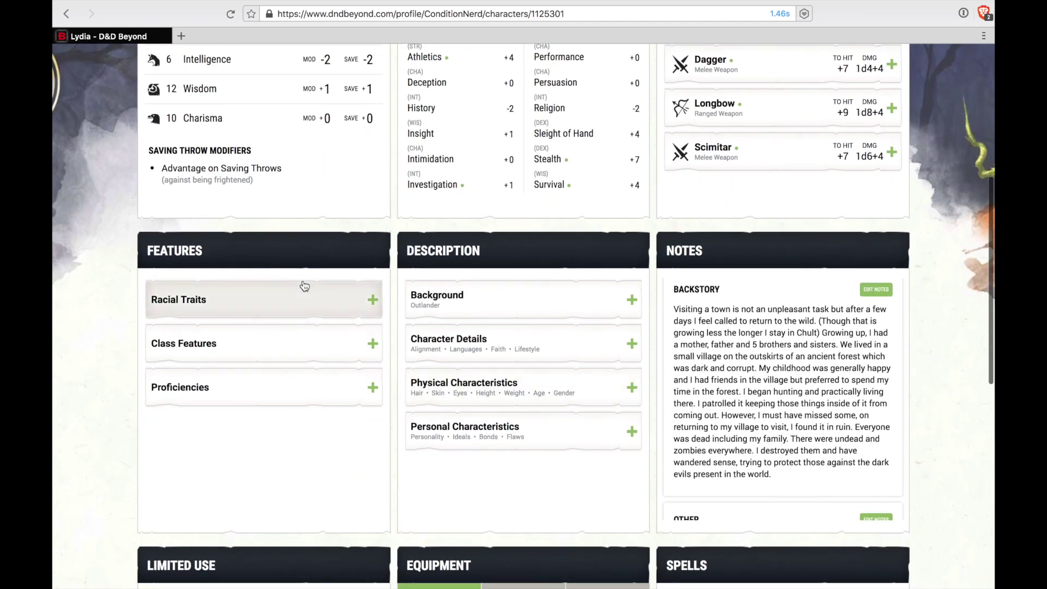
Expand the Racial Traits under Features and read the description of the Lucky trait
{"action": "left_click", "coordinate": [303, 305]}
{"action": "left_click", "coordinate": [277, 363]}
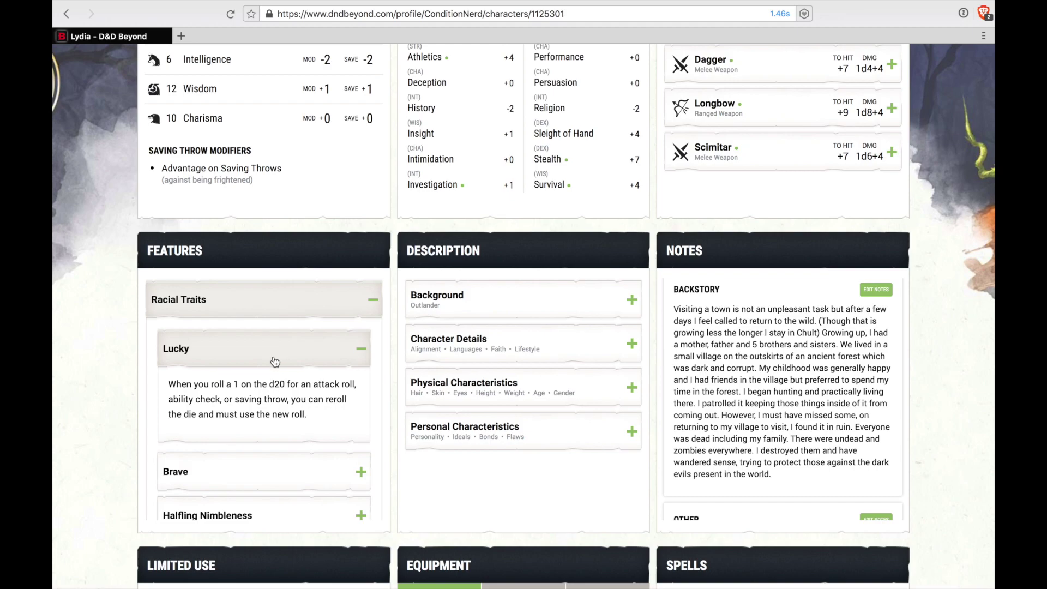
{"action": "scroll", "coordinate": [270, 404], "scroll_direction": "down", "scroll_amount": 3}
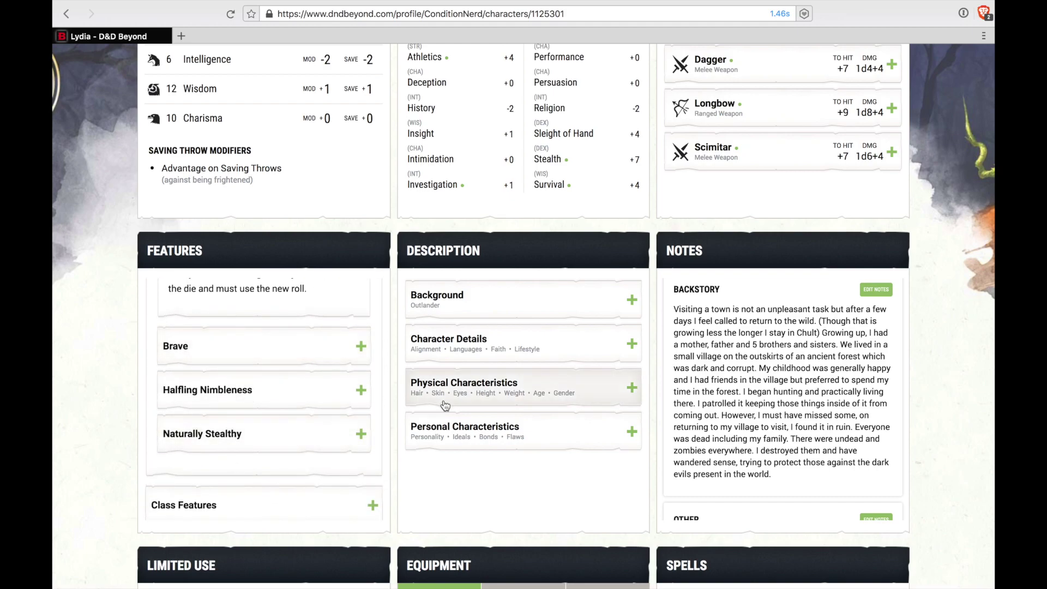
Expand the Class Features, and read the racial traits Brave, Halfling Nimbleness and Naturally Stealthy
{"action": "scroll", "coordinate": [284, 479], "scroll_direction": "down", "scroll_amount": 3}
{"action": "left_click", "coordinate": [272, 457]}
{"action": "left_click", "coordinate": [243, 279]}
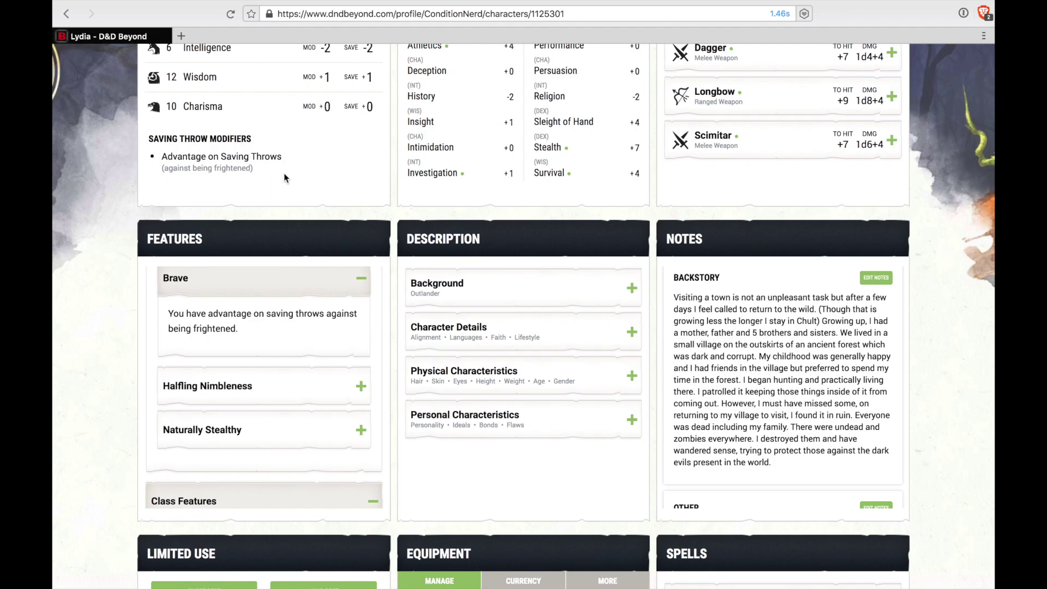
{"action": "left_click", "coordinate": [229, 390]}
{"action": "scroll", "coordinate": [322, 350], "scroll_direction": "down", "scroll_amount": 3}
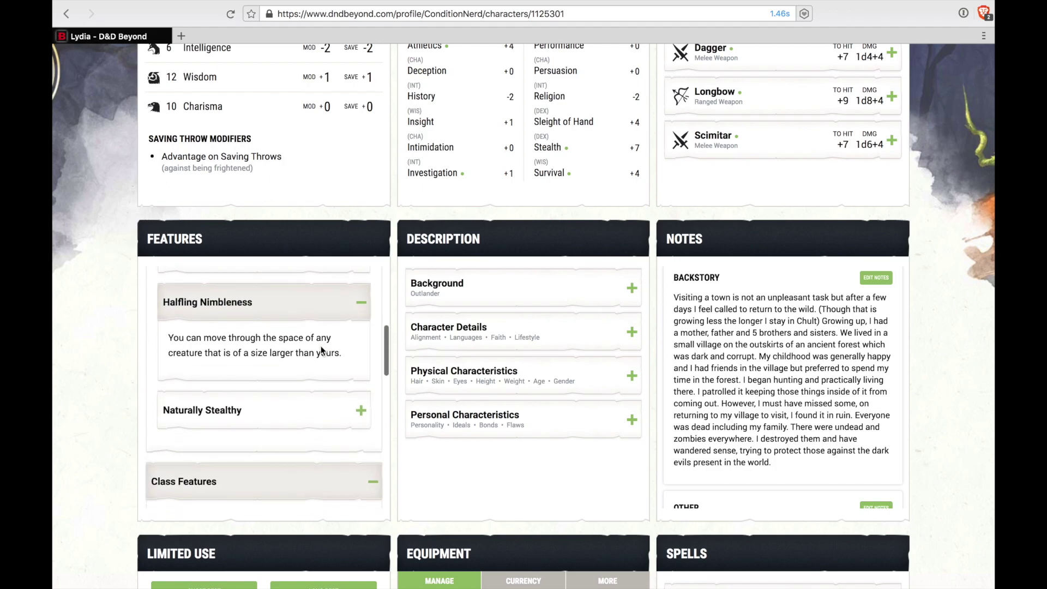
{"action": "left_click", "coordinate": [267, 409]}
{"action": "scroll", "coordinate": [285, 336], "scroll_direction": "down", "scroll_amount": 1}
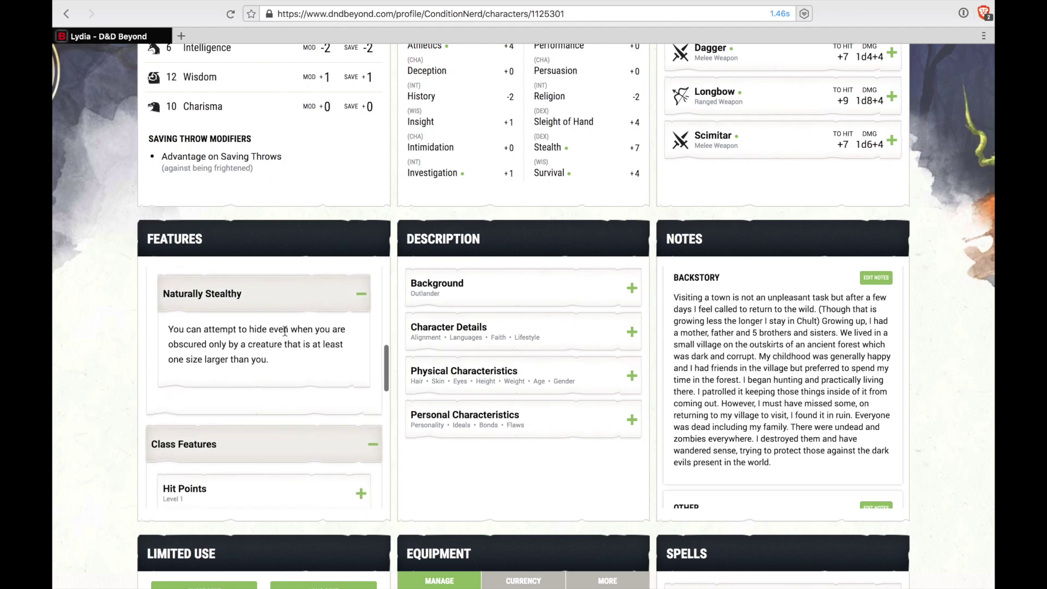
Read the full description of the level 1 Favored Enemy class feature
{"action": "scroll", "coordinate": [285, 331], "scroll_direction": "down", "scroll_amount": 5}
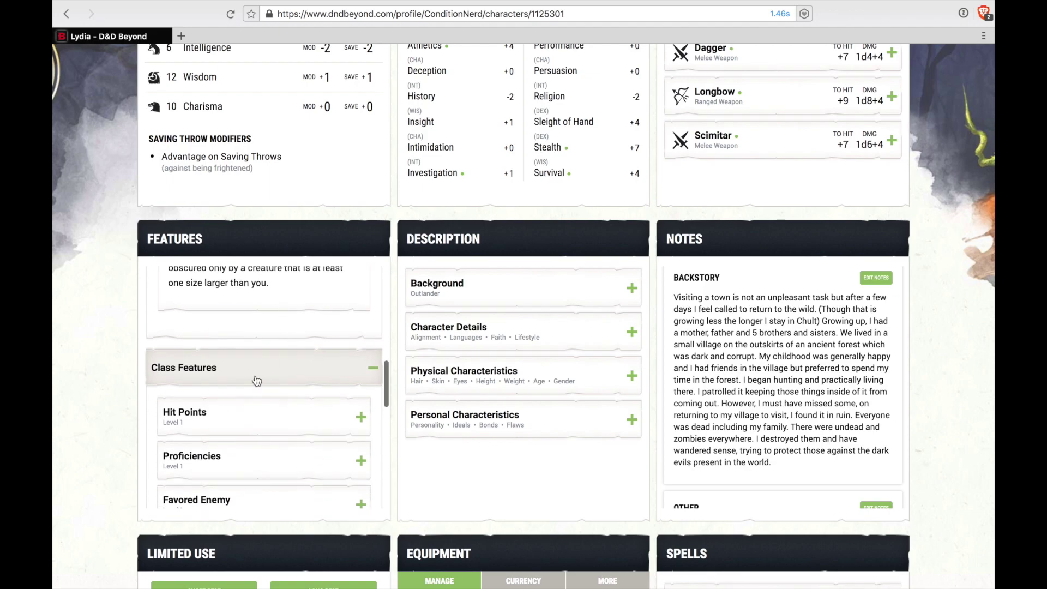
{"action": "left_click", "coordinate": [246, 356]}
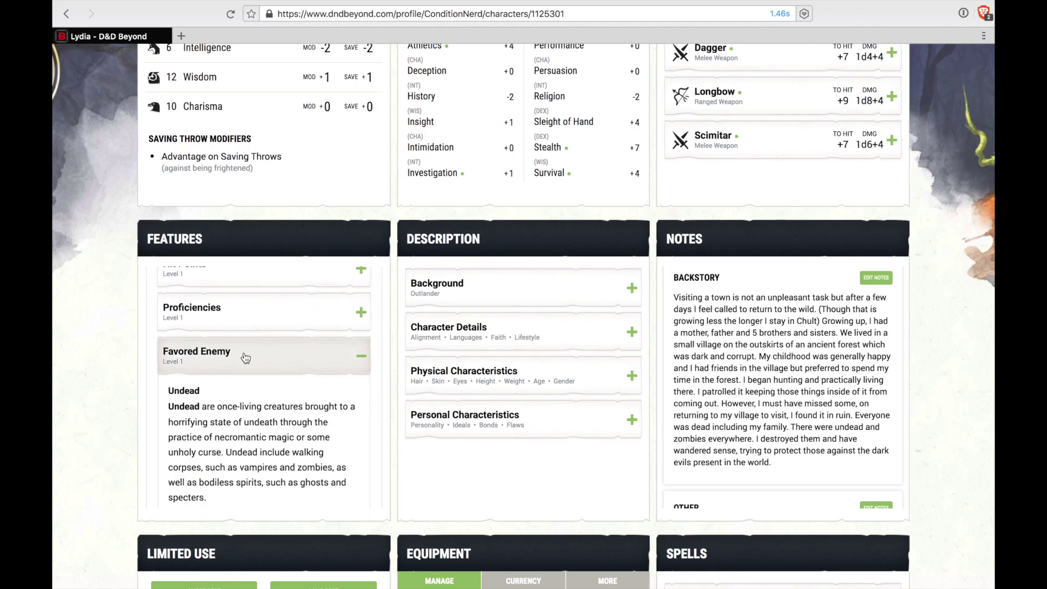
{"action": "scroll", "coordinate": [282, 456], "scroll_direction": "down", "scroll_amount": 2}
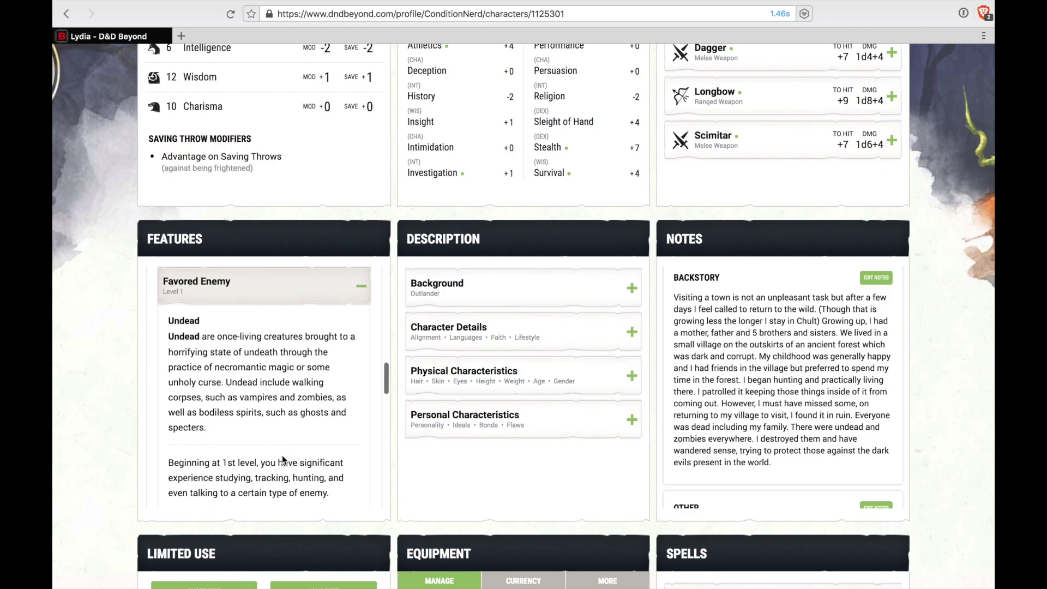
{"action": "scroll", "coordinate": [283, 460], "scroll_direction": "down", "scroll_amount": 5}
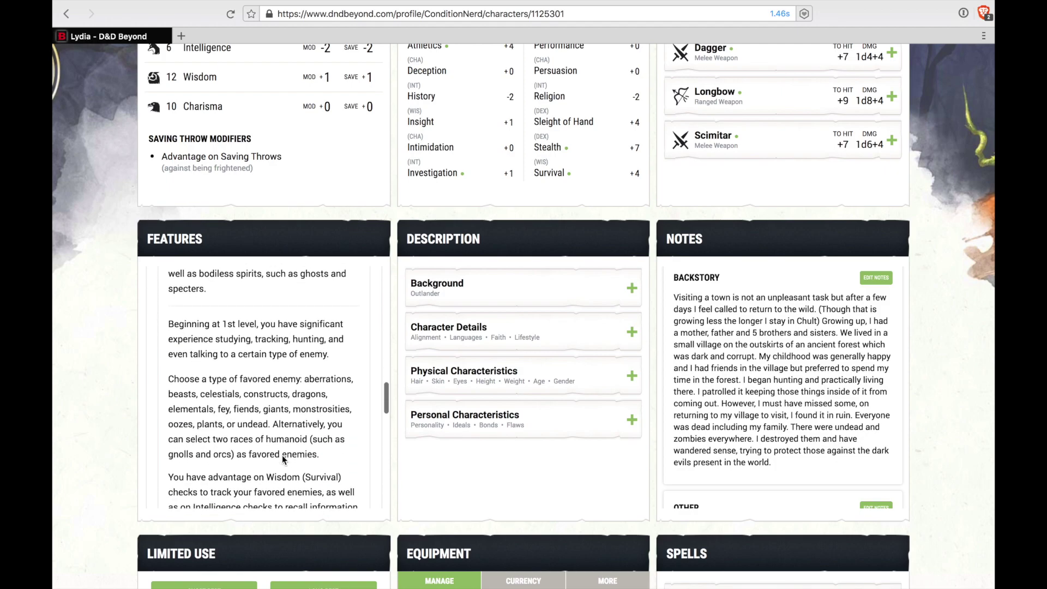
{"action": "scroll", "coordinate": [283, 459], "scroll_direction": "down", "scroll_amount": 5}
Expand the class feature after the level 1 Favored Enemy and read its travel benefits
{"action": "left_click", "coordinate": [236, 369]}
{"action": "scroll", "coordinate": [280, 421], "scroll_direction": "down", "scroll_amount": 8}
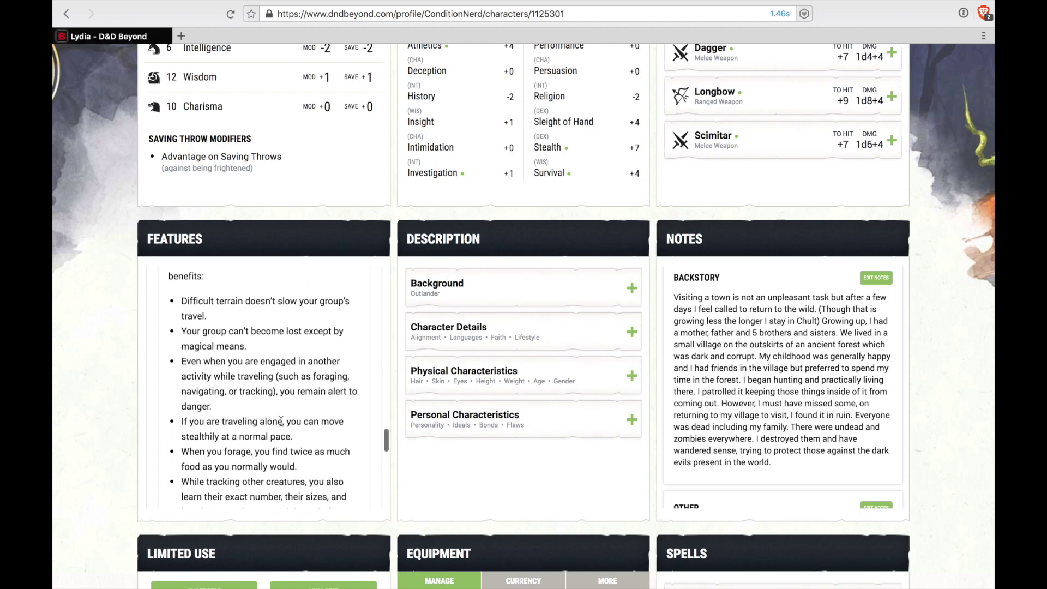
{"action": "scroll", "coordinate": [281, 421], "scroll_direction": "down", "scroll_amount": 10}
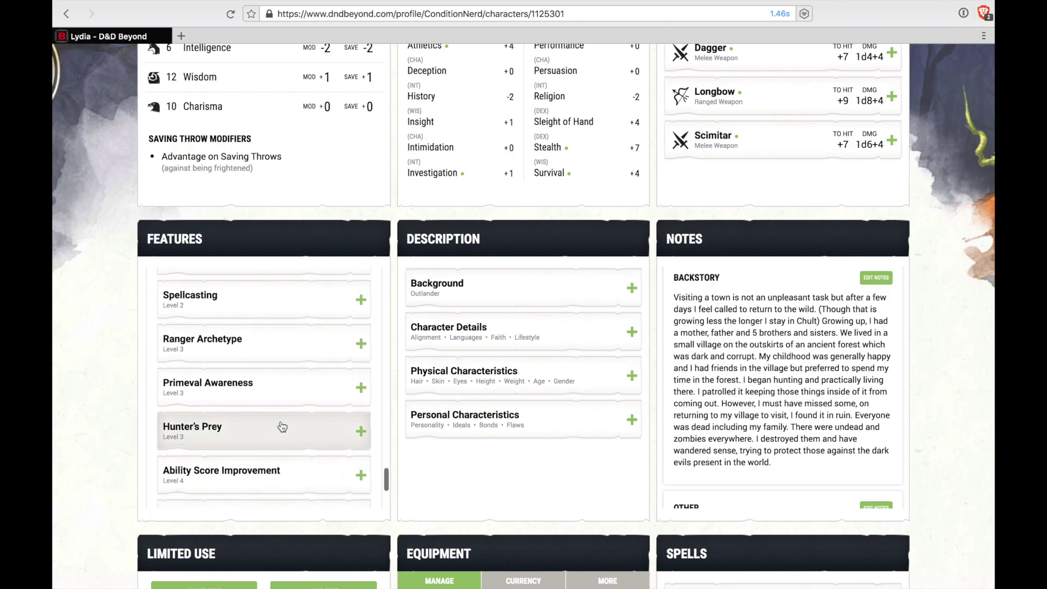
Read the level 6 Favored Enemy class feature, and collapse its description again
{"action": "scroll", "coordinate": [279, 424], "scroll_direction": "down", "scroll_amount": 3}
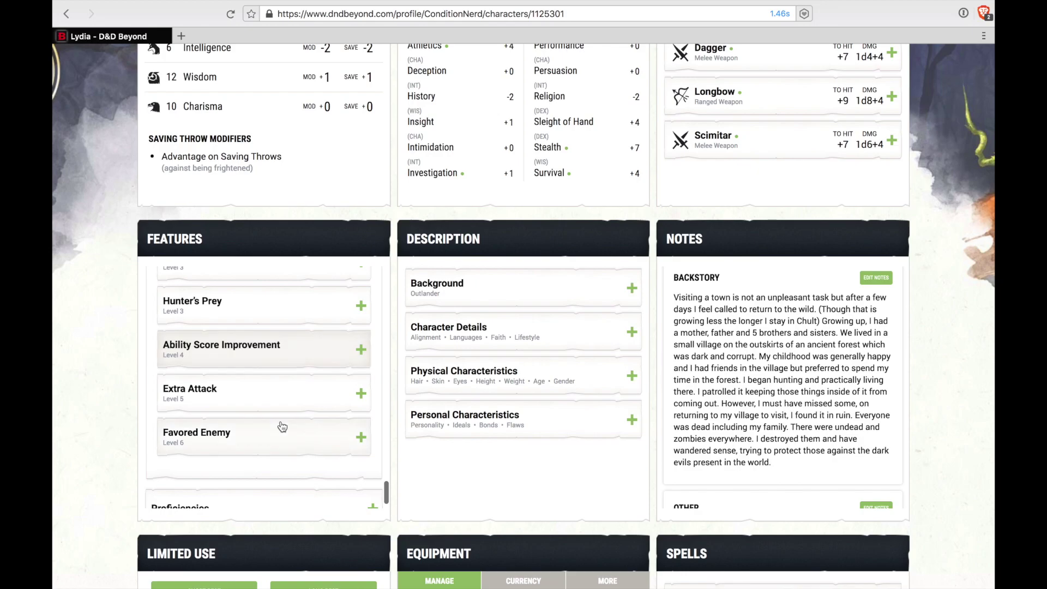
{"action": "left_click", "coordinate": [242, 441]}
{"action": "scroll", "coordinate": [273, 425], "scroll_direction": "down", "scroll_amount": 3}
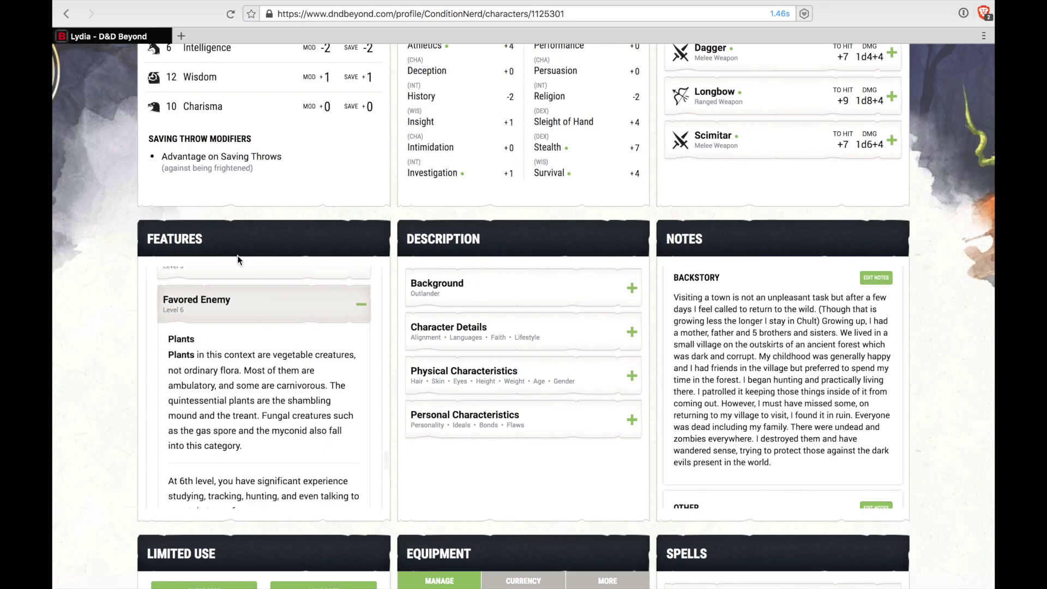
{"action": "left_click", "coordinate": [240, 308]}
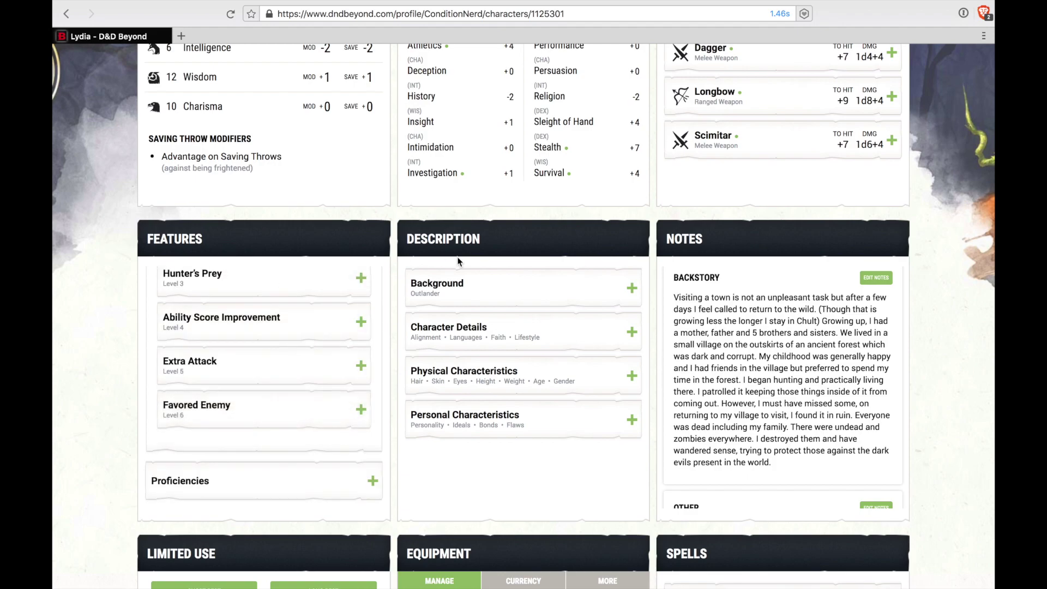
Read the Outlander background under Description, including its proficiencies, and collapse it again
{"action": "left_click", "coordinate": [484, 294]}
{"action": "scroll", "coordinate": [548, 402], "scroll_direction": "down", "scroll_amount": 5}
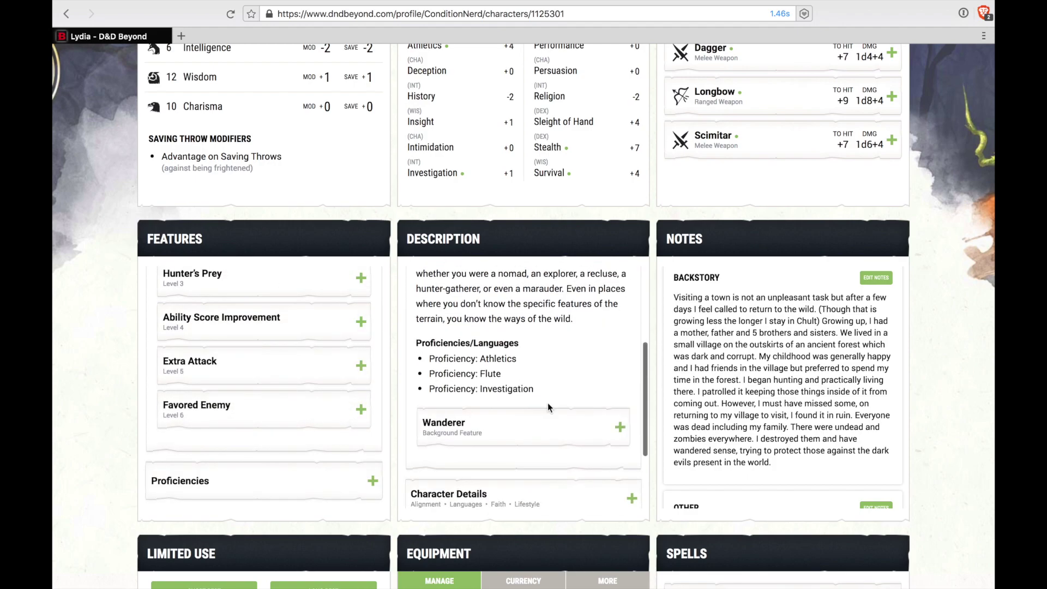
{"action": "scroll", "coordinate": [547, 402], "scroll_direction": "up", "scroll_amount": 5}
{"action": "left_click", "coordinate": [500, 280]}
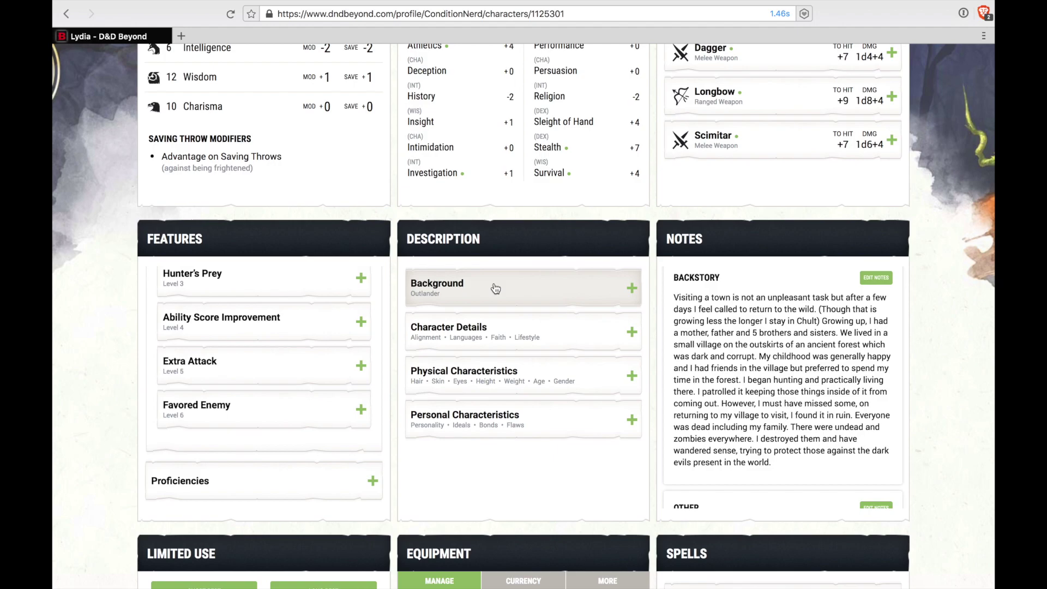
Review the alignment, languages, faith and lifestyle in the Character Details, and collapse them again
{"action": "left_click", "coordinate": [491, 327]}
{"action": "scroll", "coordinate": [548, 350], "scroll_direction": "down", "scroll_amount": 2}
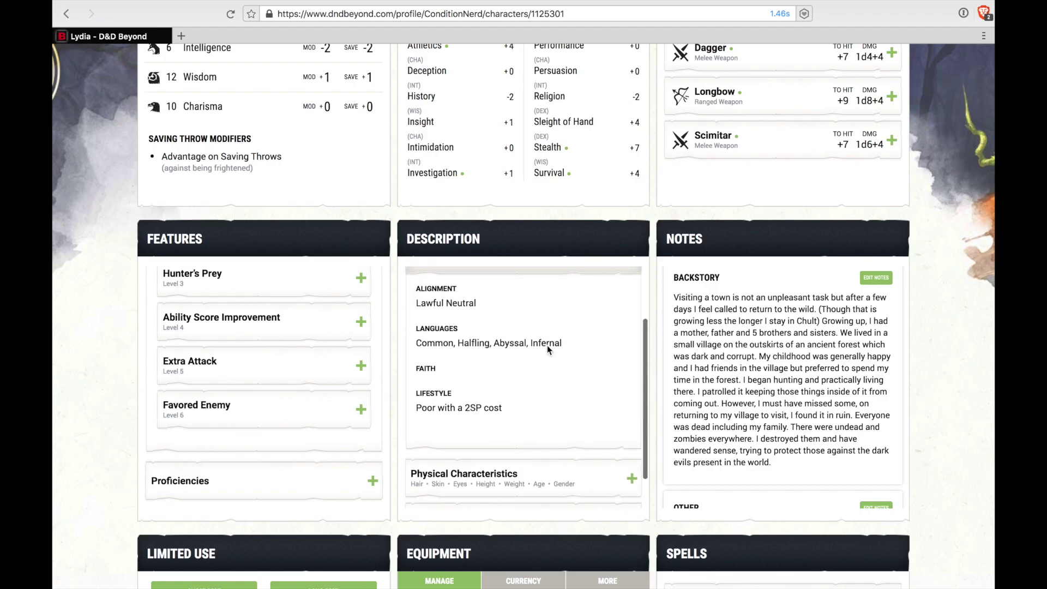
{"action": "scroll", "coordinate": [547, 345], "scroll_direction": "up", "scroll_amount": 1}
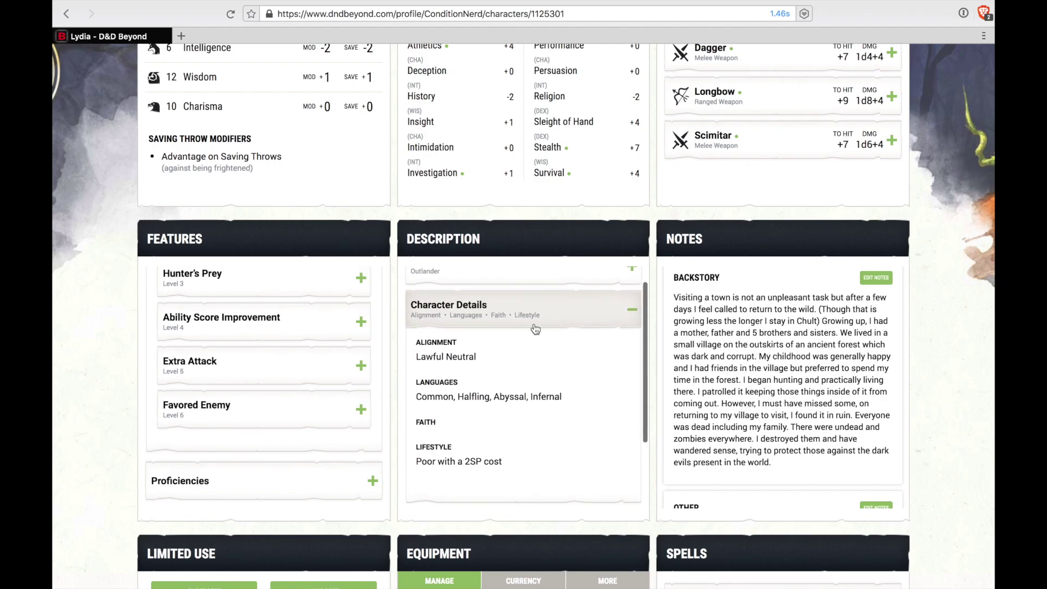
{"action": "left_click", "coordinate": [507, 314]}
Review the age, height, size and colouring in the Physical Characteristics under Description, and collapse them again
{"action": "left_click", "coordinate": [521, 371]}
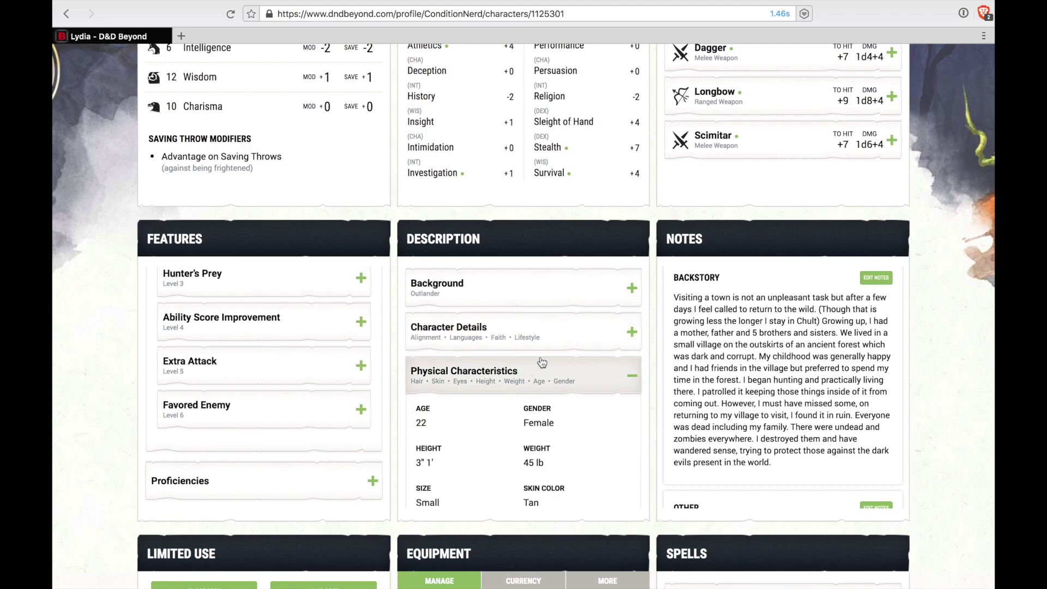
{"action": "scroll", "coordinate": [542, 362], "scroll_direction": "down", "scroll_amount": 1}
{"action": "scroll", "coordinate": [541, 362], "scroll_direction": "down", "scroll_amount": 1}
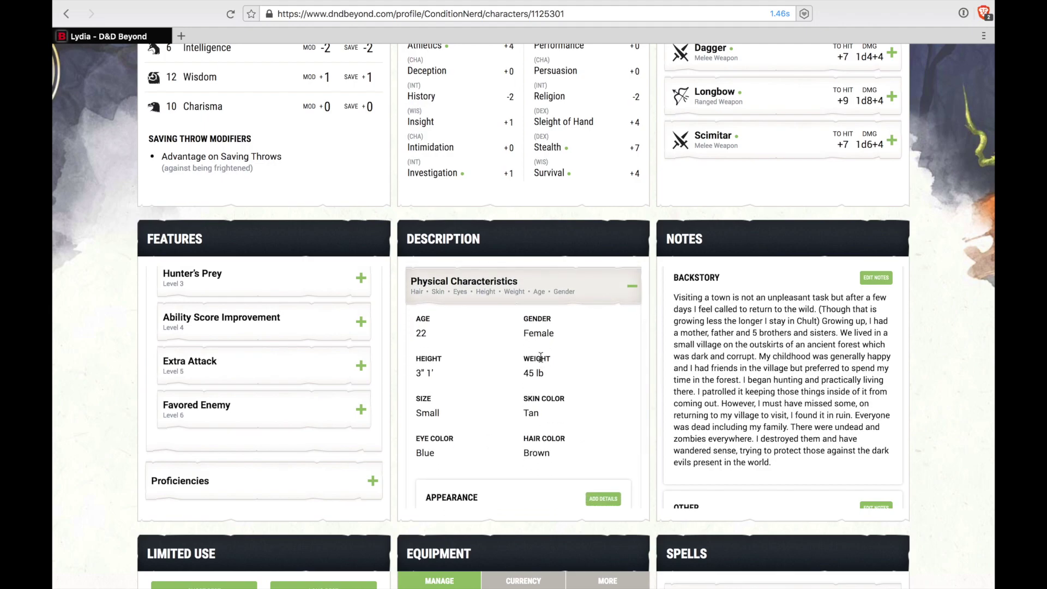
{"action": "scroll", "coordinate": [541, 356], "scroll_direction": "down", "scroll_amount": 2}
{"action": "scroll", "coordinate": [532, 320], "scroll_direction": "up", "scroll_amount": 2}
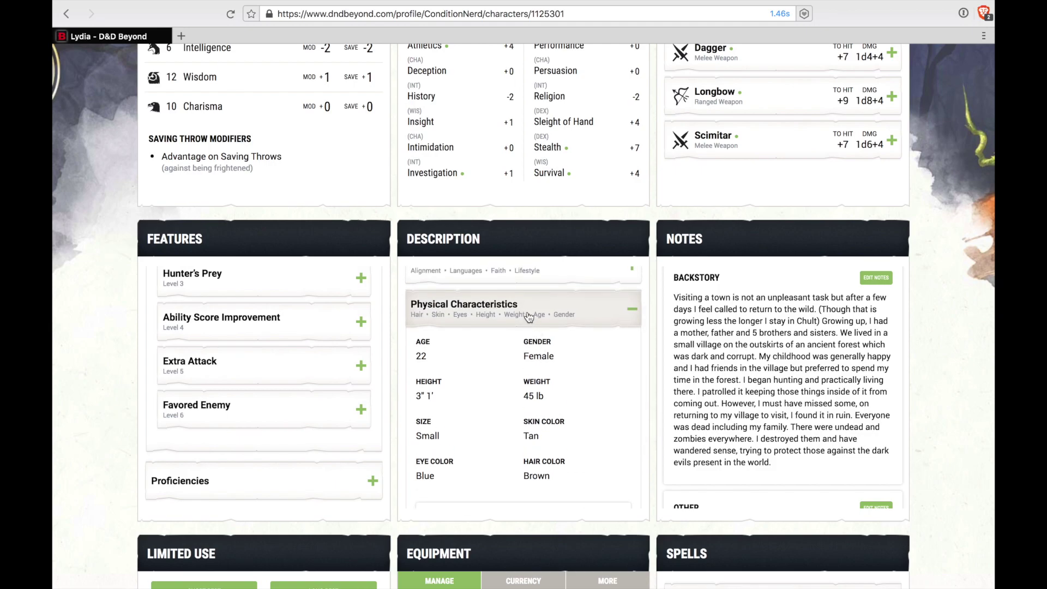
{"action": "left_click", "coordinate": [528, 316]}
Read the personality traits, ideals and bonds in the Personal Characteristics, and collapse them again
{"action": "left_click", "coordinate": [520, 421]}
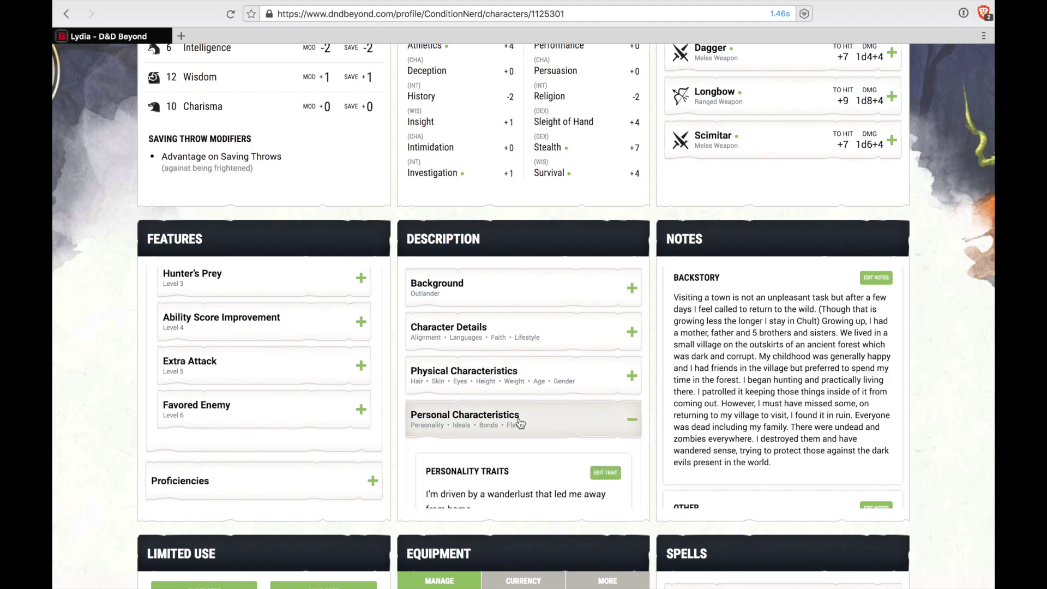
{"action": "scroll", "coordinate": [513, 474], "scroll_direction": "down", "scroll_amount": 1}
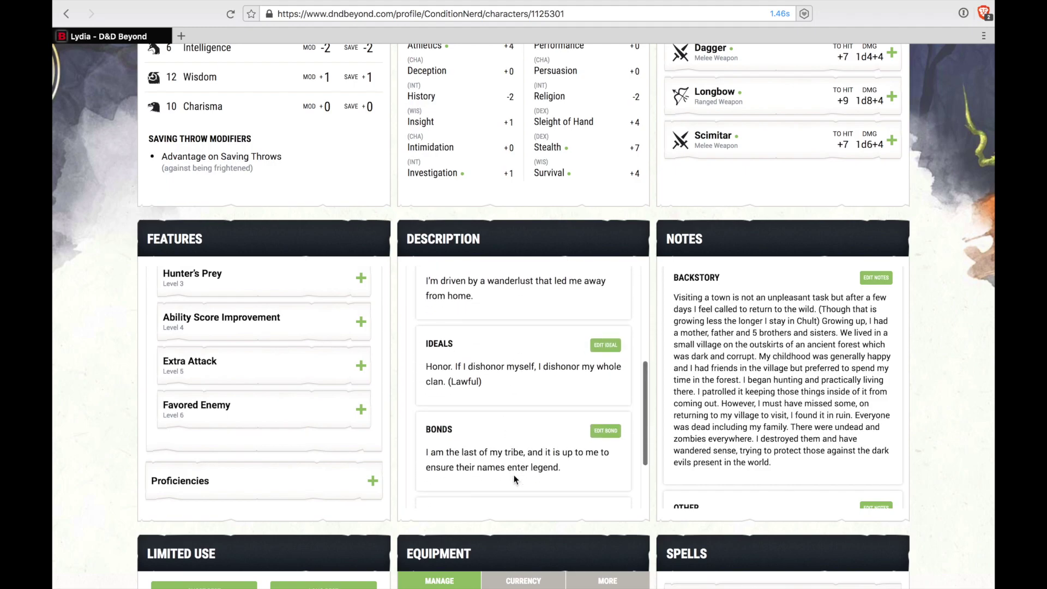
{"action": "scroll", "coordinate": [513, 474], "scroll_direction": "up", "scroll_amount": 2}
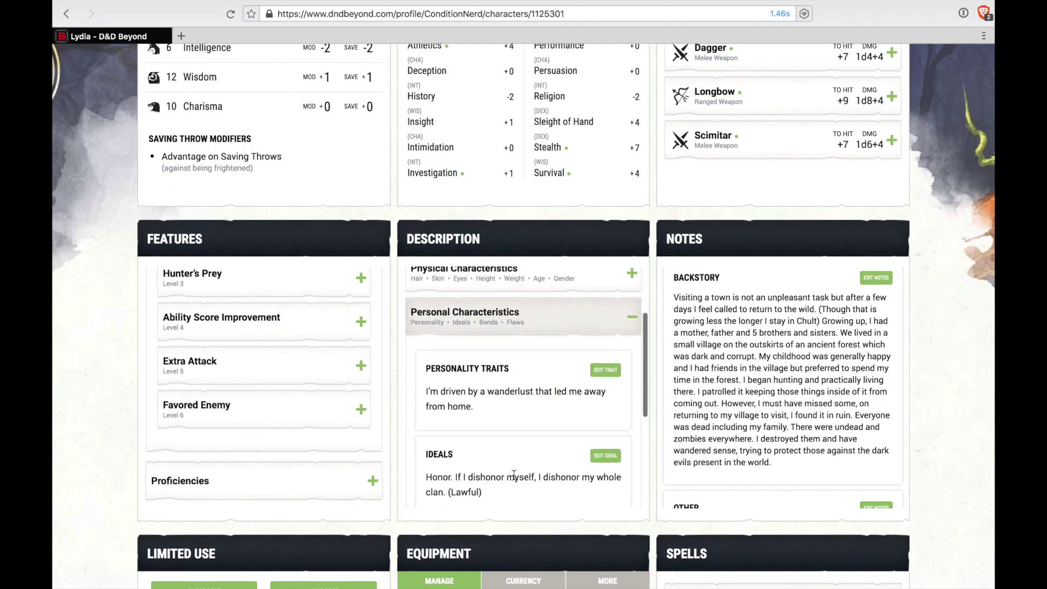
{"action": "left_click", "coordinate": [502, 318]}
Read through the Notes section, from organizations, allies and enemies to the backstory and other notes
{"action": "scroll", "coordinate": [738, 358], "scroll_direction": "up", "scroll_amount": 5}
{"action": "scroll", "coordinate": [738, 358], "scroll_direction": "up", "scroll_amount": 1}
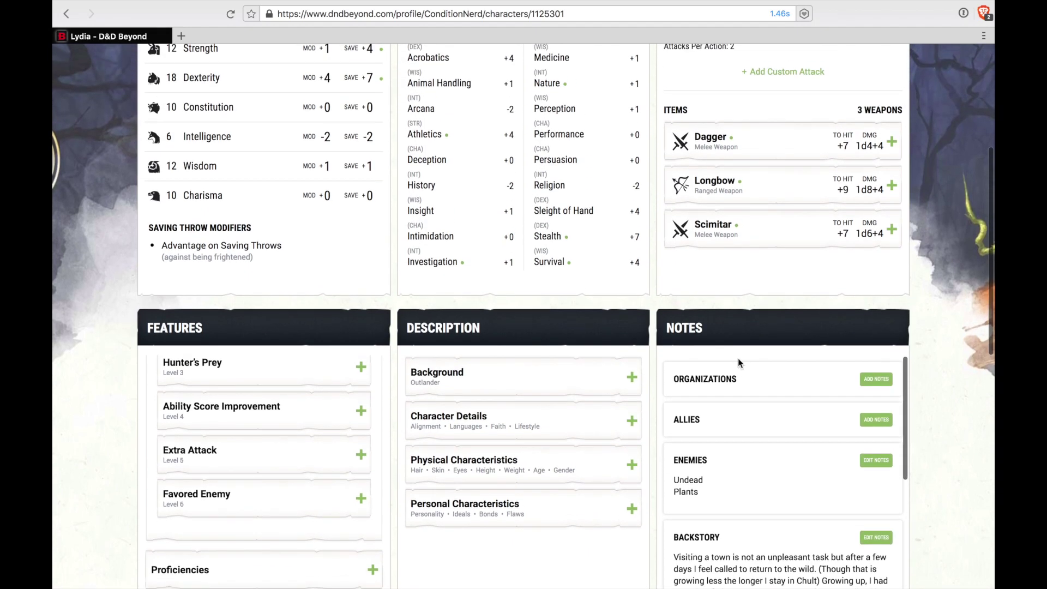
{"action": "scroll", "coordinate": [763, 429], "scroll_direction": "down", "scroll_amount": 3}
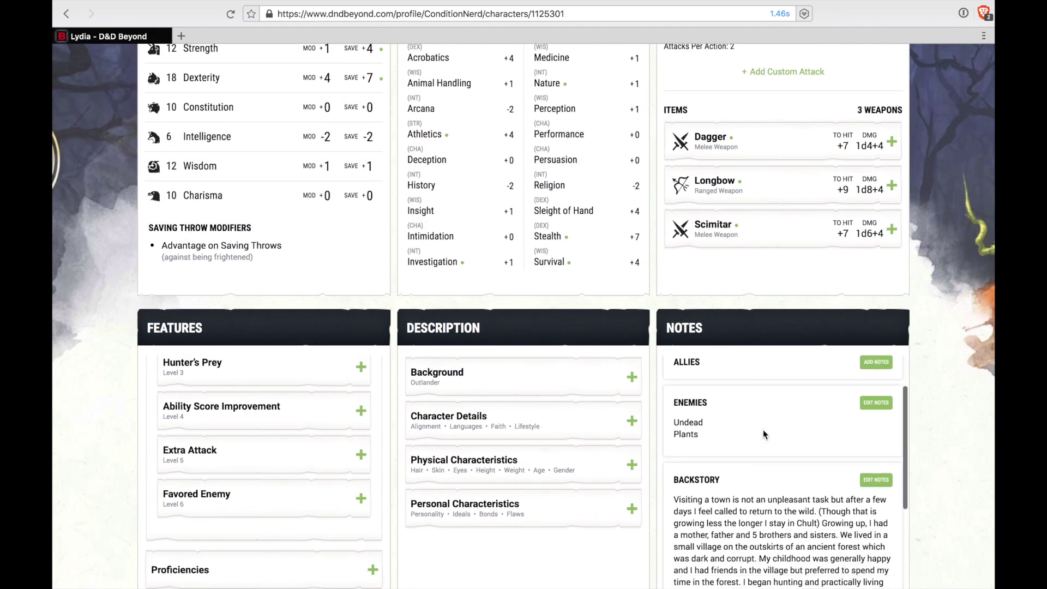
{"action": "scroll", "coordinate": [975, 501], "scroll_direction": "down", "scroll_amount": 2}
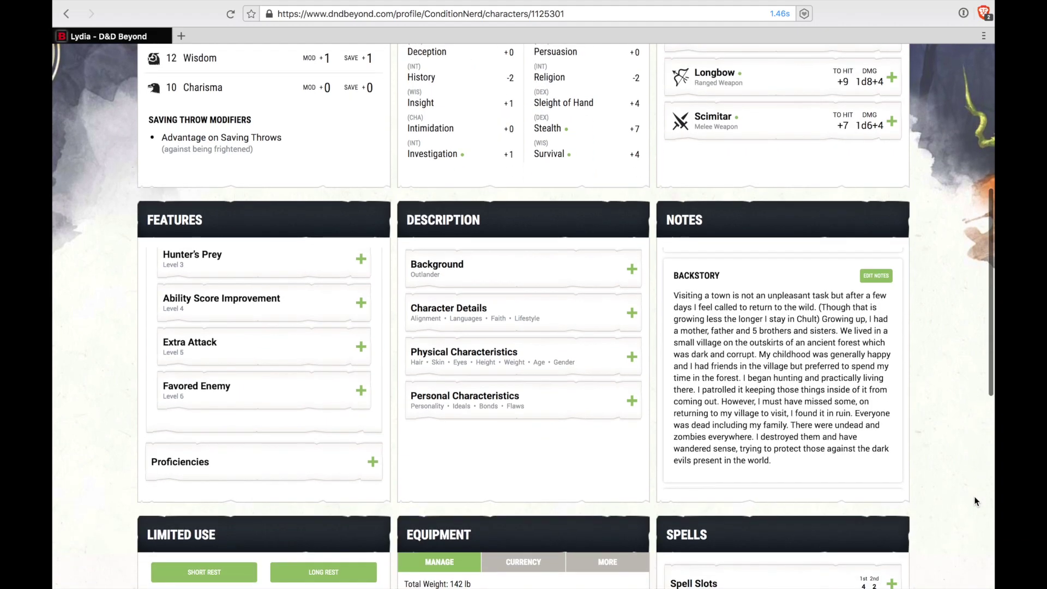
{"action": "scroll", "coordinate": [789, 380], "scroll_direction": "down", "scroll_amount": 5}
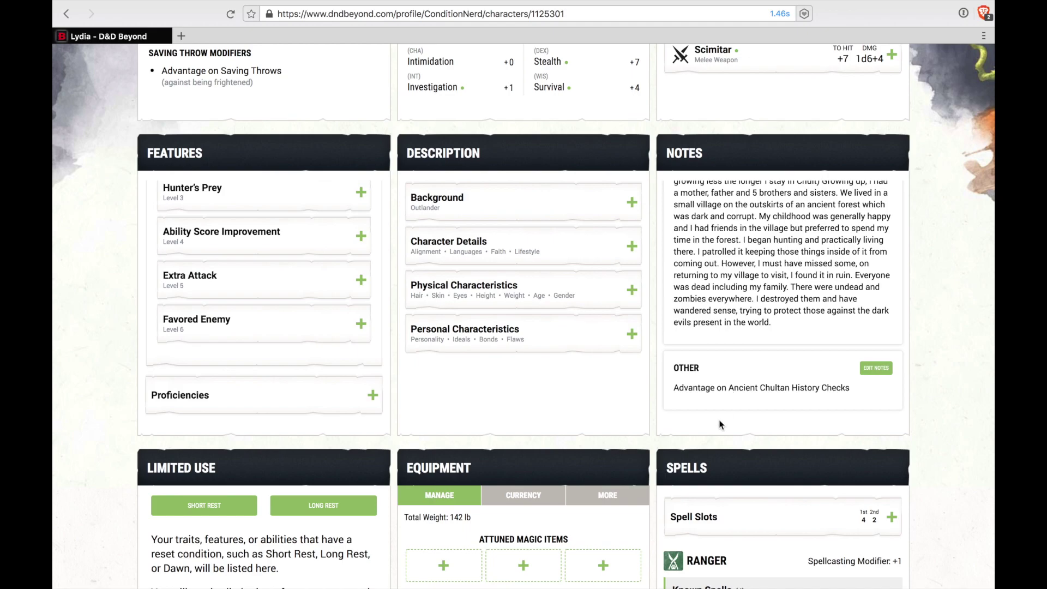
Look over the Limited Use section and the active items listed under Equipment
{"action": "scroll", "coordinate": [718, 424], "scroll_direction": "down", "scroll_amount": 3}
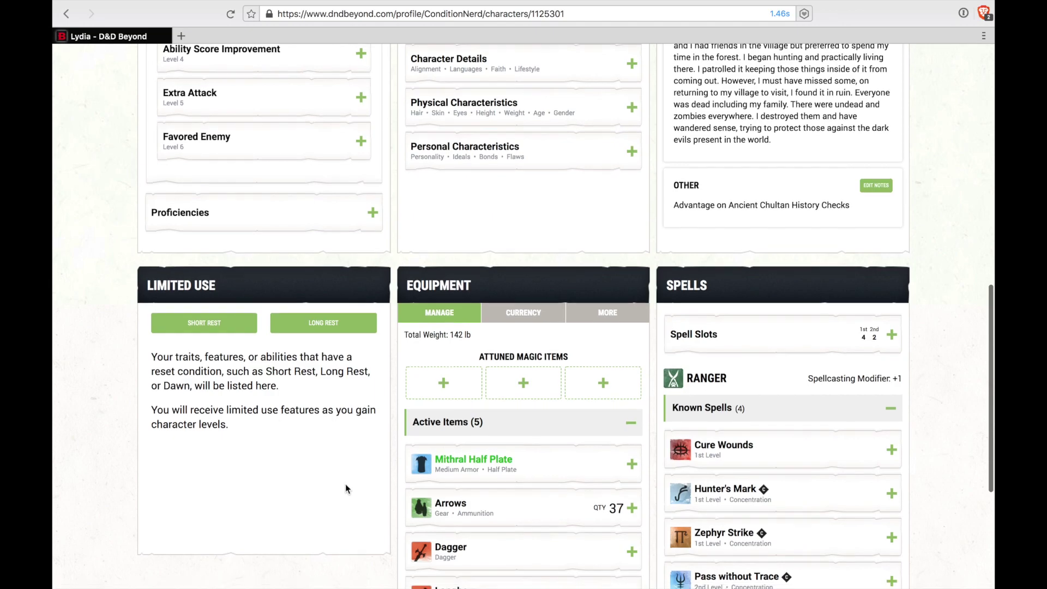
{"action": "scroll", "coordinate": [345, 483], "scroll_direction": "down", "scroll_amount": 3}
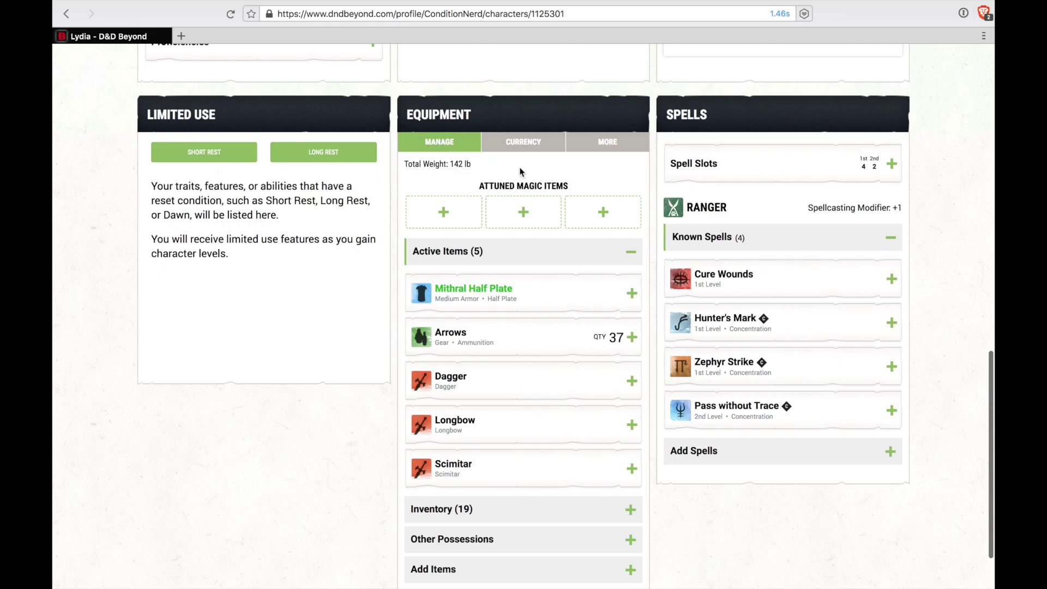
{"action": "scroll", "coordinate": [508, 466], "scroll_direction": "down", "scroll_amount": 1}
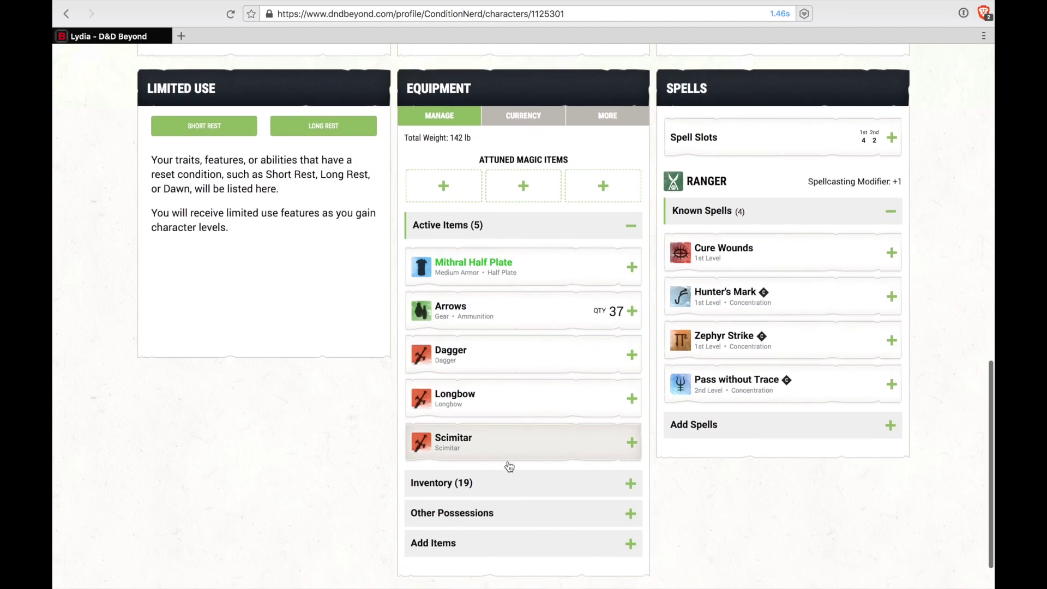
Read through the Inventory list and the personal possessions under Other Possessions, and collapse them again
{"action": "left_click", "coordinate": [507, 452]}
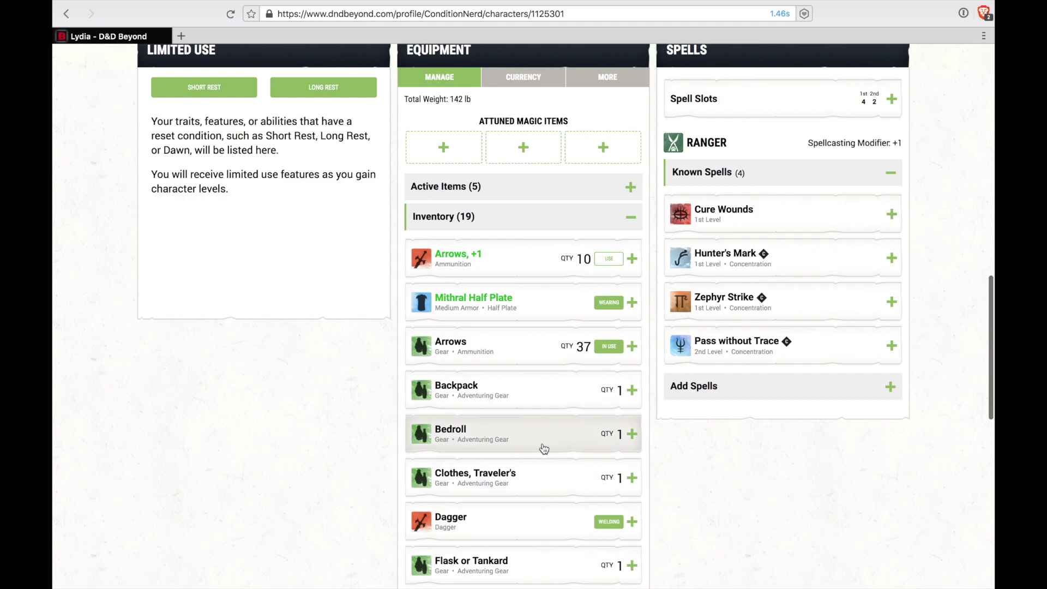
{"action": "scroll", "coordinate": [503, 479], "scroll_direction": "down", "scroll_amount": 1}
{"action": "scroll", "coordinate": [502, 480], "scroll_direction": "down", "scroll_amount": 6}
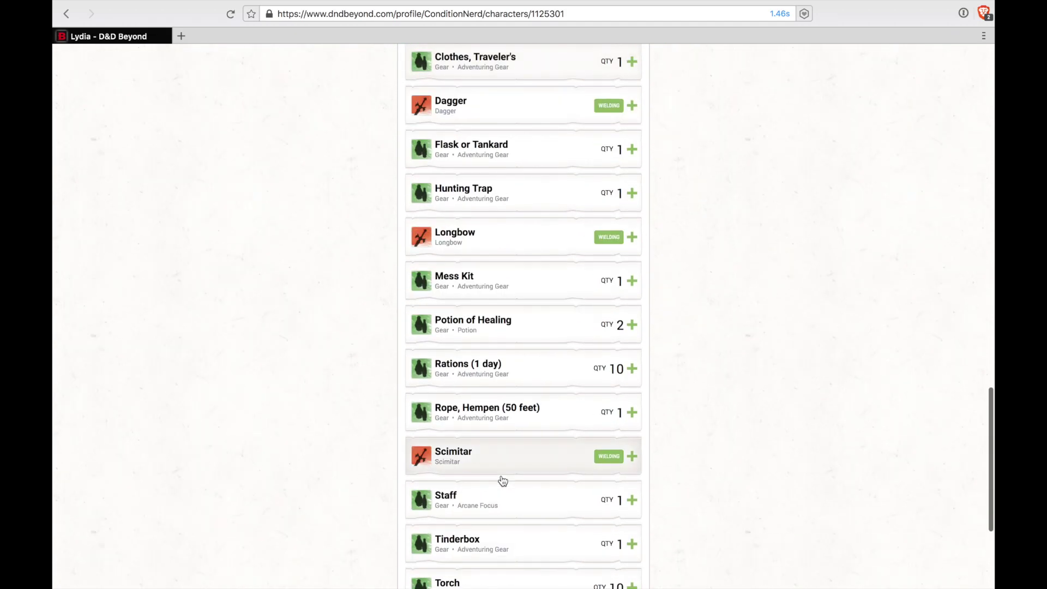
{"action": "scroll", "coordinate": [502, 480], "scroll_direction": "down", "scroll_amount": 2}
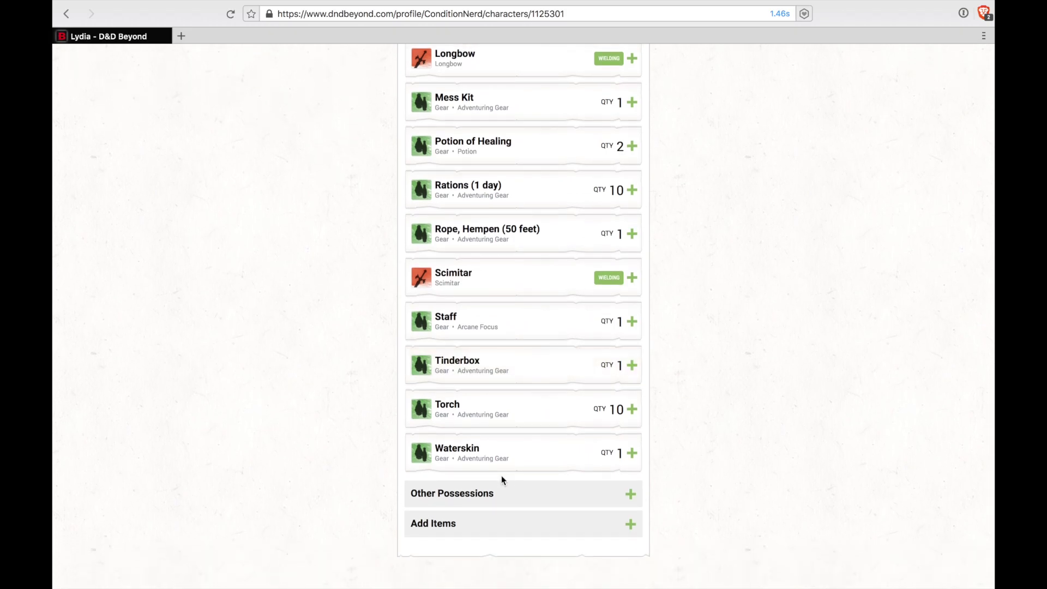
{"action": "scroll", "coordinate": [502, 477], "scroll_direction": "down", "scroll_amount": 1}
{"action": "left_click", "coordinate": [492, 482]}
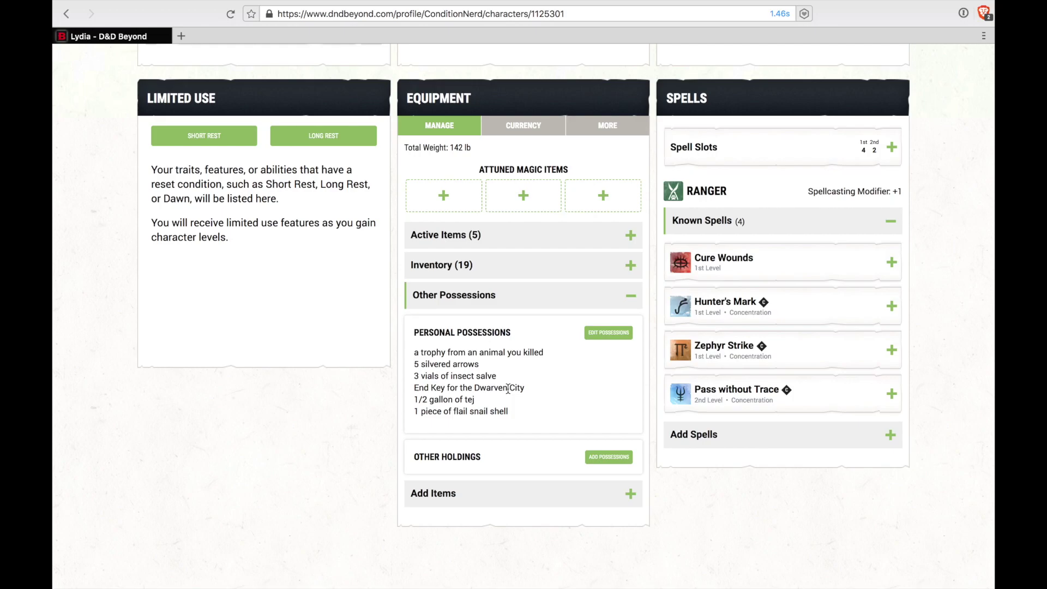
{"action": "left_click", "coordinate": [517, 297]}
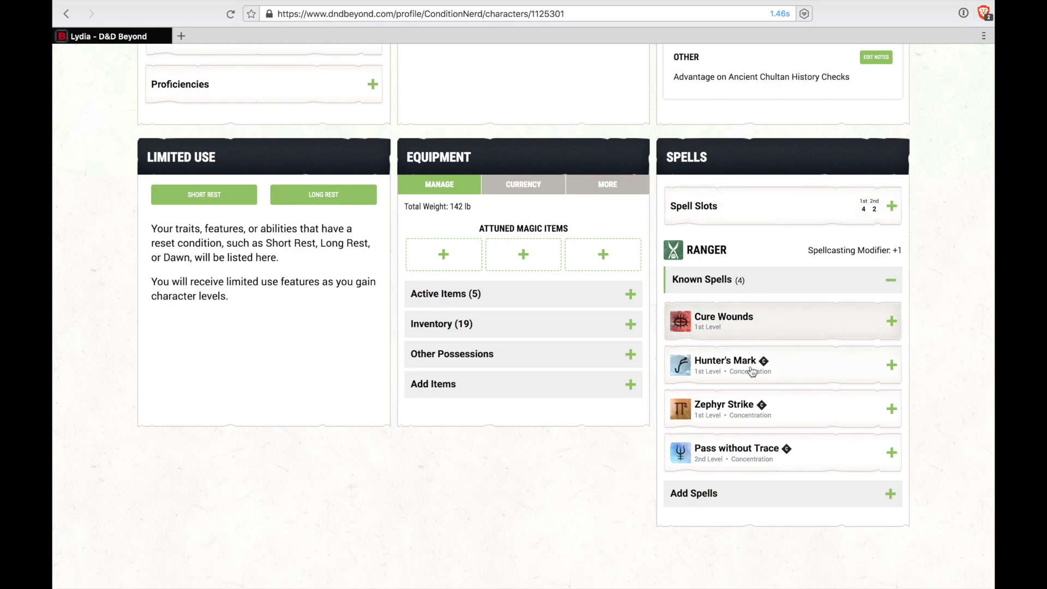
Expand the spell slots in the Spells section to show the 1st and 2nd level slots
{"action": "scroll", "coordinate": [752, 249], "scroll_direction": "down", "scroll_amount": 1}
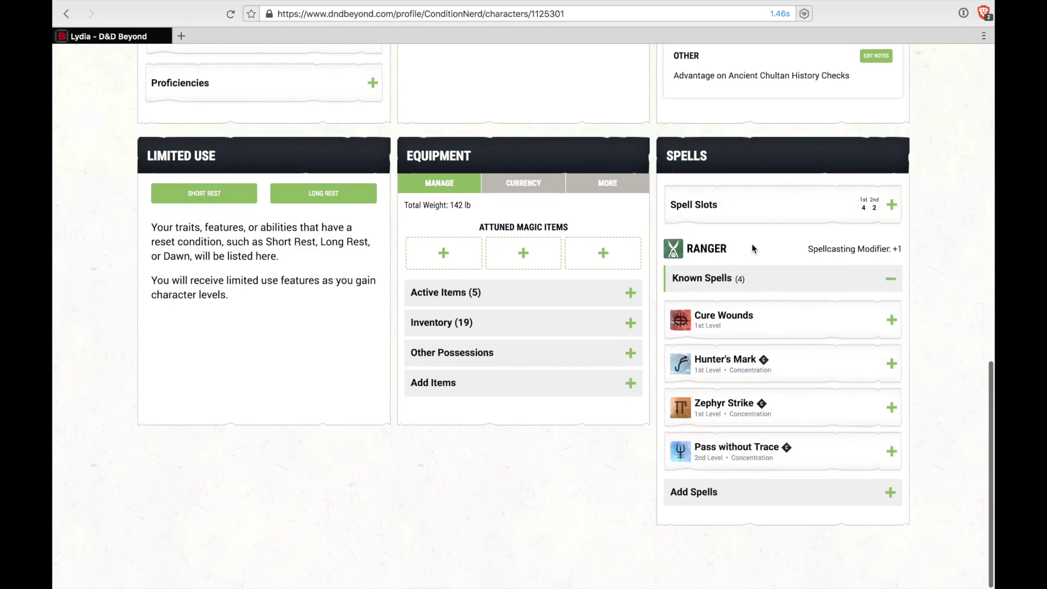
{"action": "left_click", "coordinate": [760, 206]}
{"action": "scroll", "coordinate": [763, 201], "scroll_direction": "down", "scroll_amount": 2}
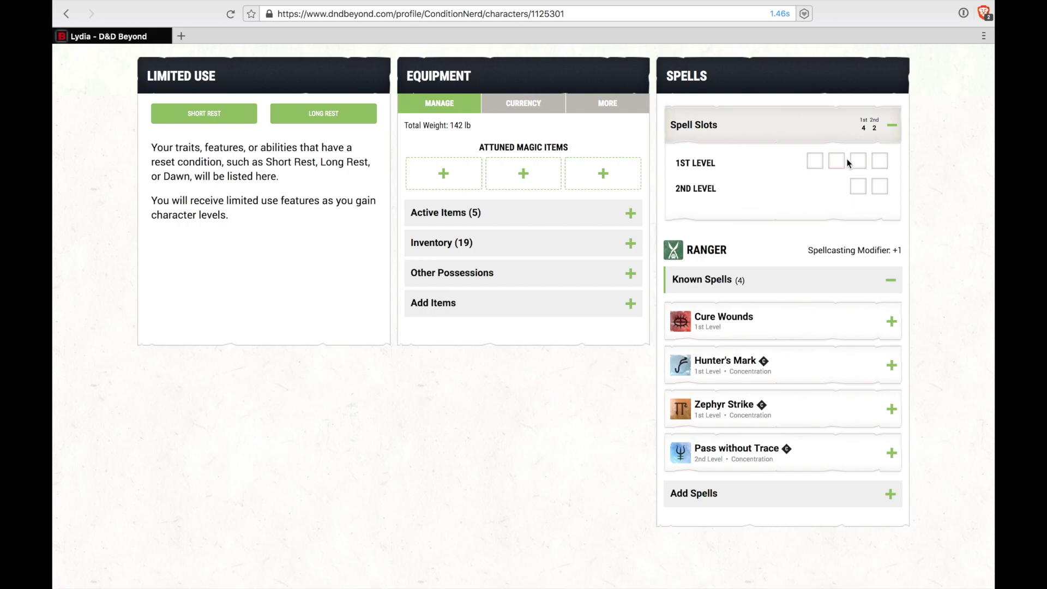
Cast Cure Wounds four times at level 1, recheck the spell's casting availability, and collapse its details
{"action": "left_click", "coordinate": [773, 319]}
{"action": "scroll", "coordinate": [772, 225], "scroll_direction": "up", "scroll_amount": 5}
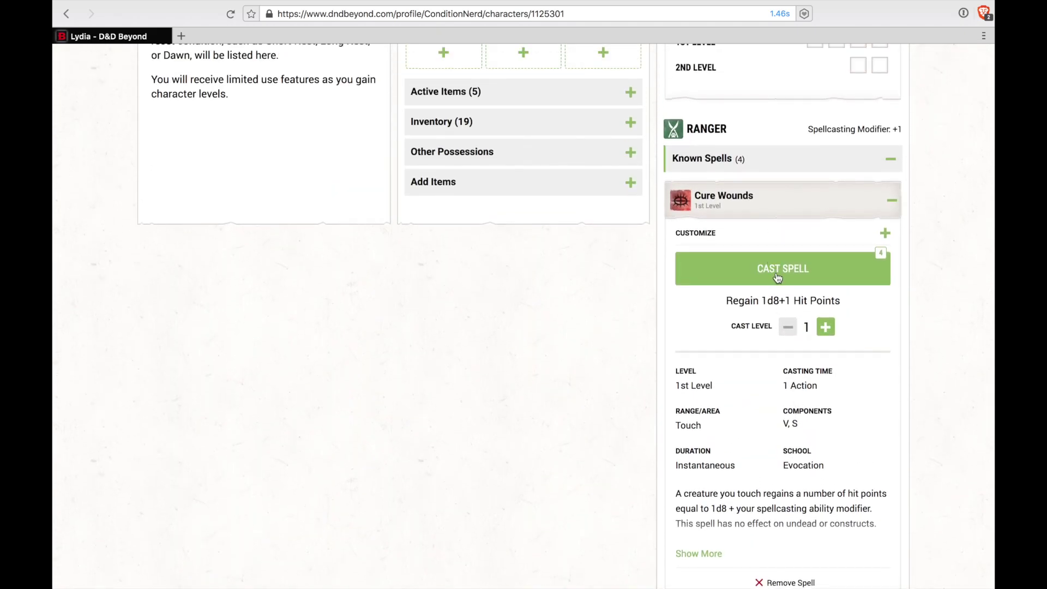
{"action": "scroll", "coordinate": [778, 276], "scroll_direction": "up", "scroll_amount": 2}
{"action": "left_click", "coordinate": [793, 353]}
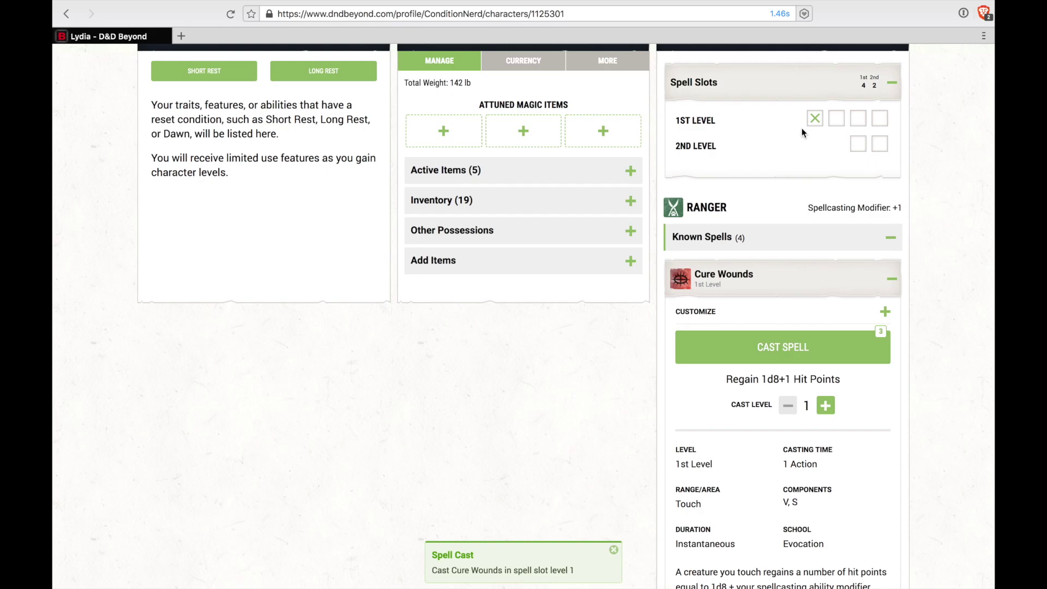
{"action": "left_click", "coordinate": [780, 348]}
{"action": "left_click", "coordinate": [780, 350]}
{"action": "left_click", "coordinate": [780, 350]}
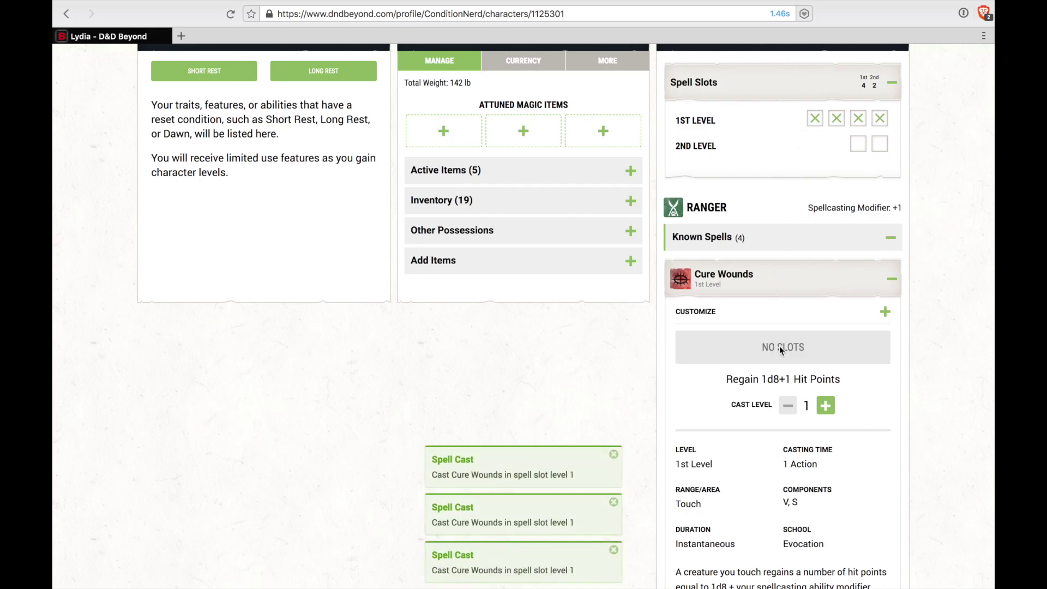
{"action": "left_click", "coordinate": [735, 278]}
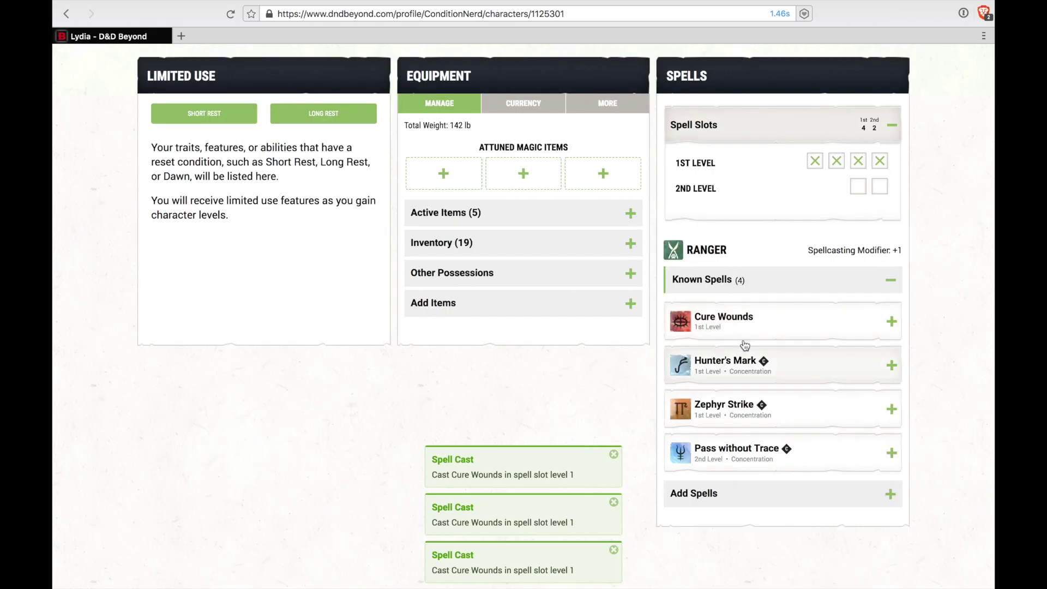
{"action": "left_click", "coordinate": [758, 320]}
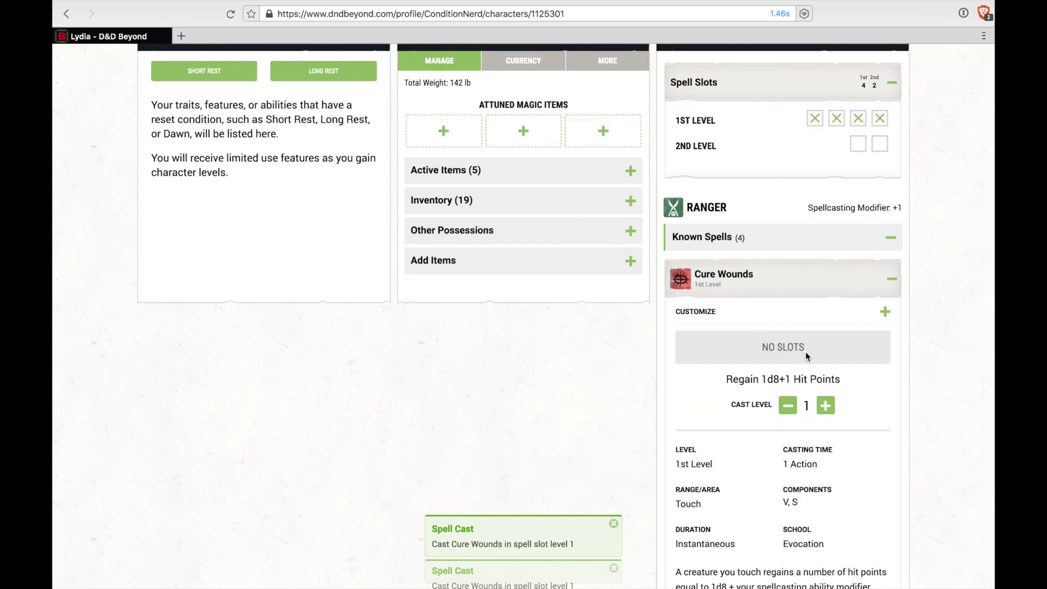
{"action": "left_click", "coordinate": [768, 282]}
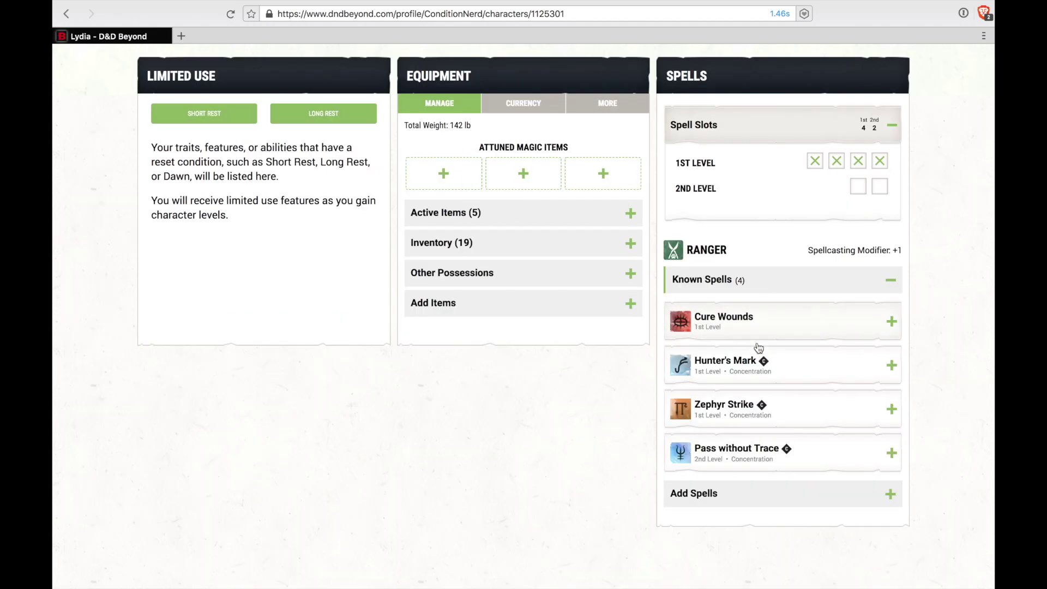
Cast Pass without Trace twice at level 2, and collapse the spell's details
{"action": "left_click", "coordinate": [772, 453]}
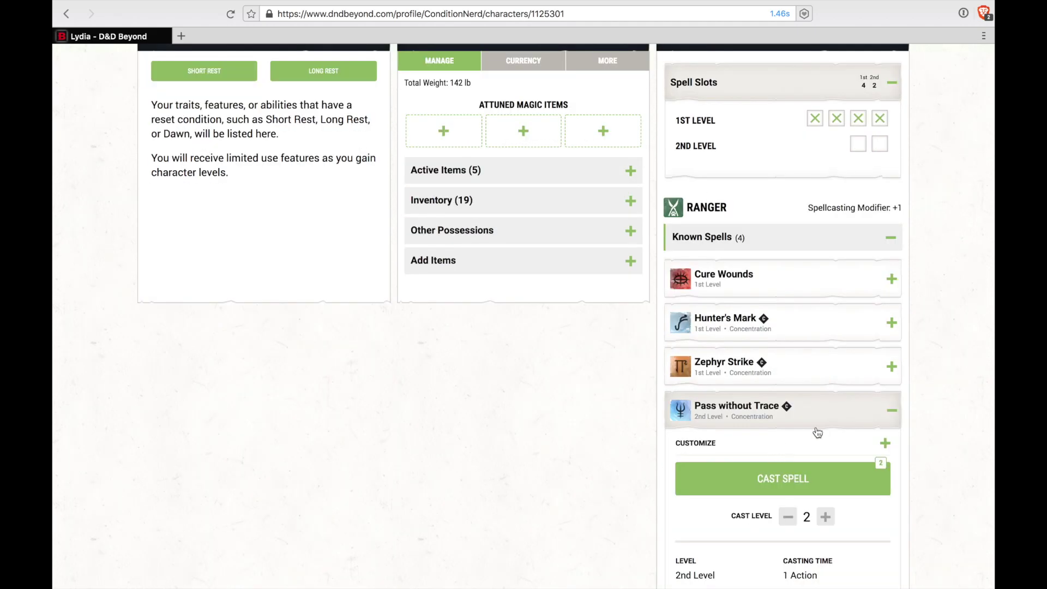
{"action": "left_click", "coordinate": [793, 487]}
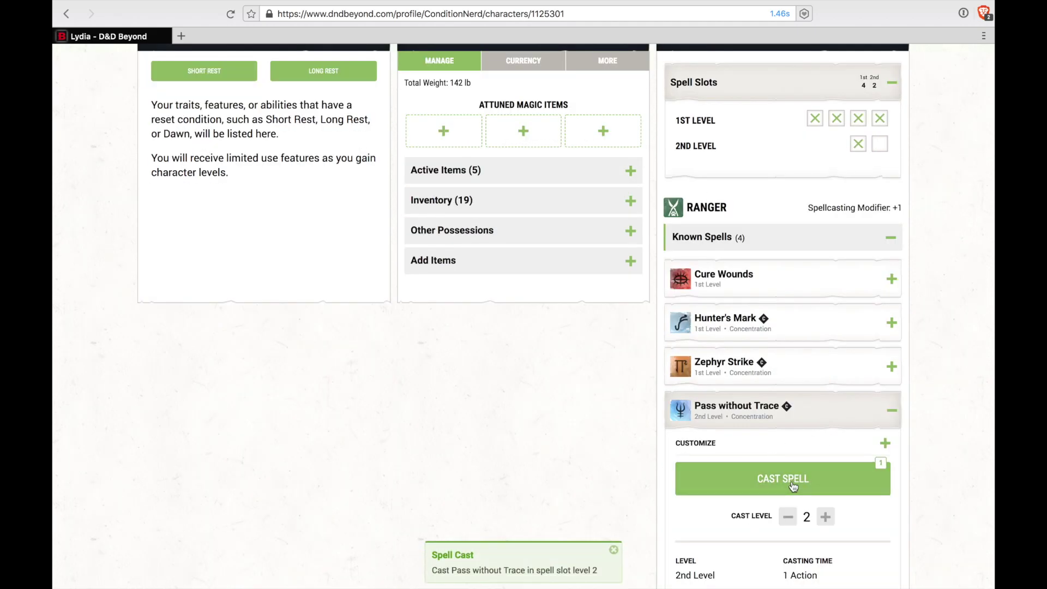
{"action": "left_click", "coordinate": [793, 485]}
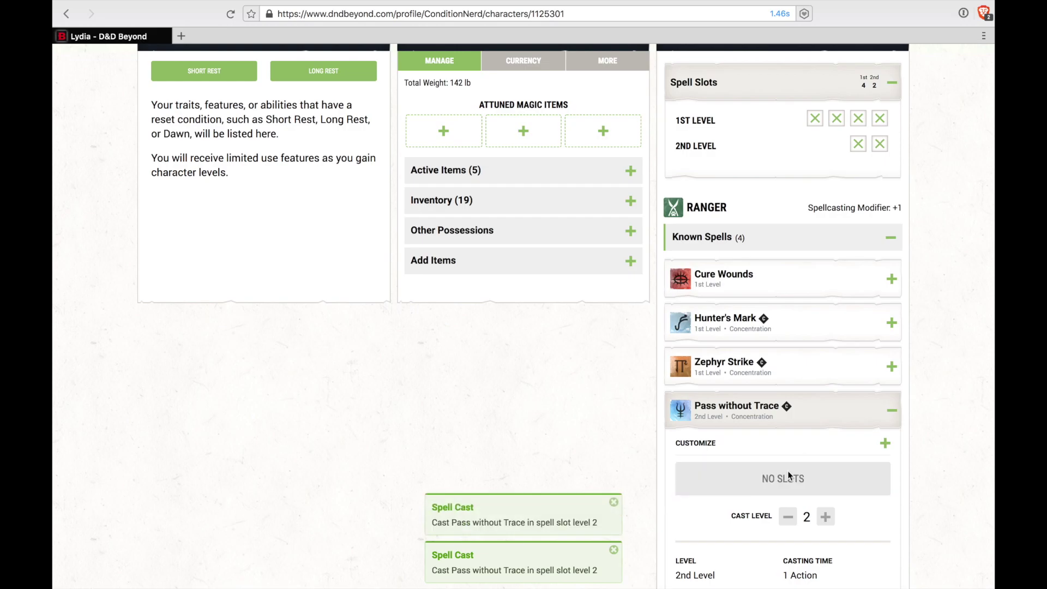
{"action": "scroll", "coordinate": [845, 354], "scroll_direction": "down", "scroll_amount": 3}
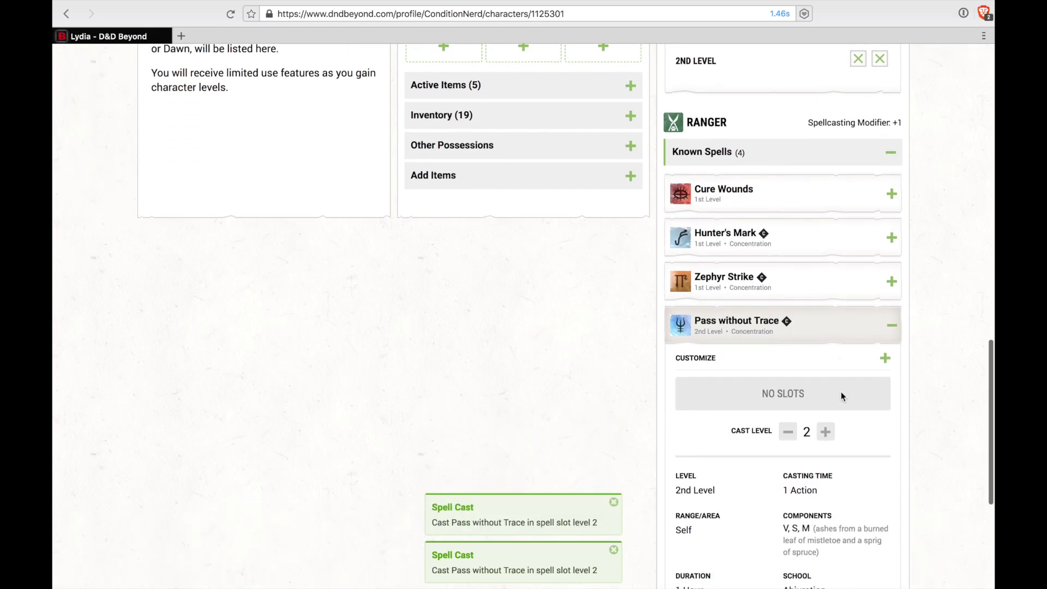
{"action": "left_click", "coordinate": [823, 322]}
Examine the short rest options under Limited Use, and cancel without taking the rest
{"action": "scroll", "coordinate": [797, 325], "scroll_direction": "up", "scroll_amount": 5}
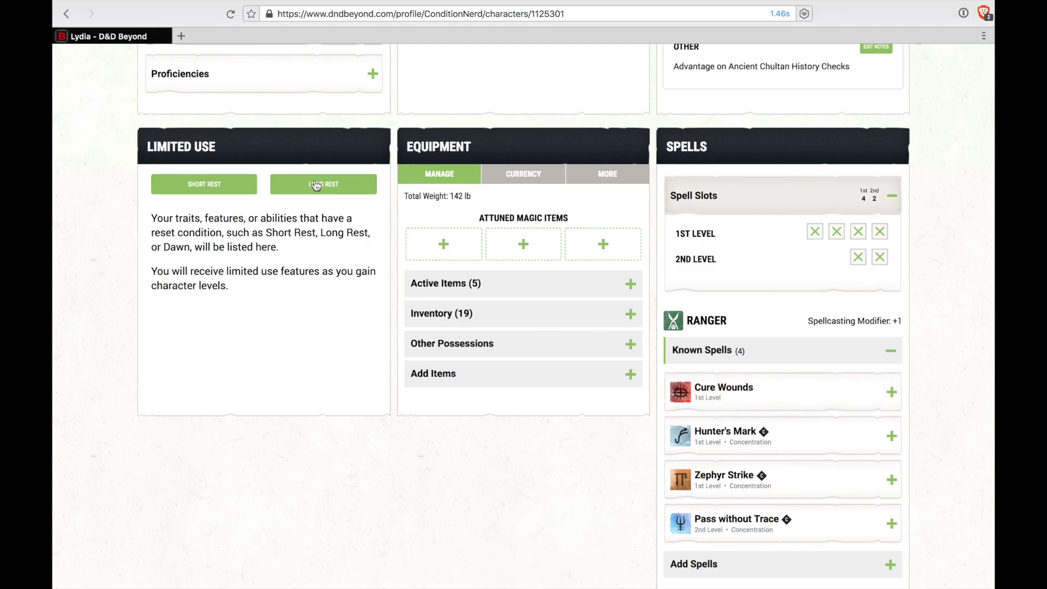
{"action": "left_click", "coordinate": [223, 183]}
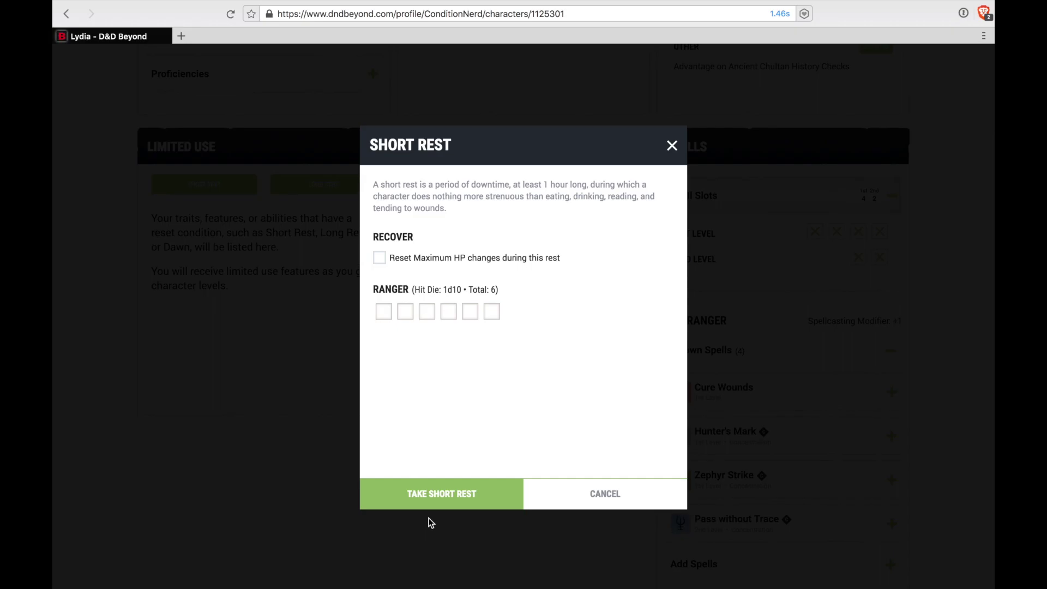
{"action": "left_click", "coordinate": [593, 498]}
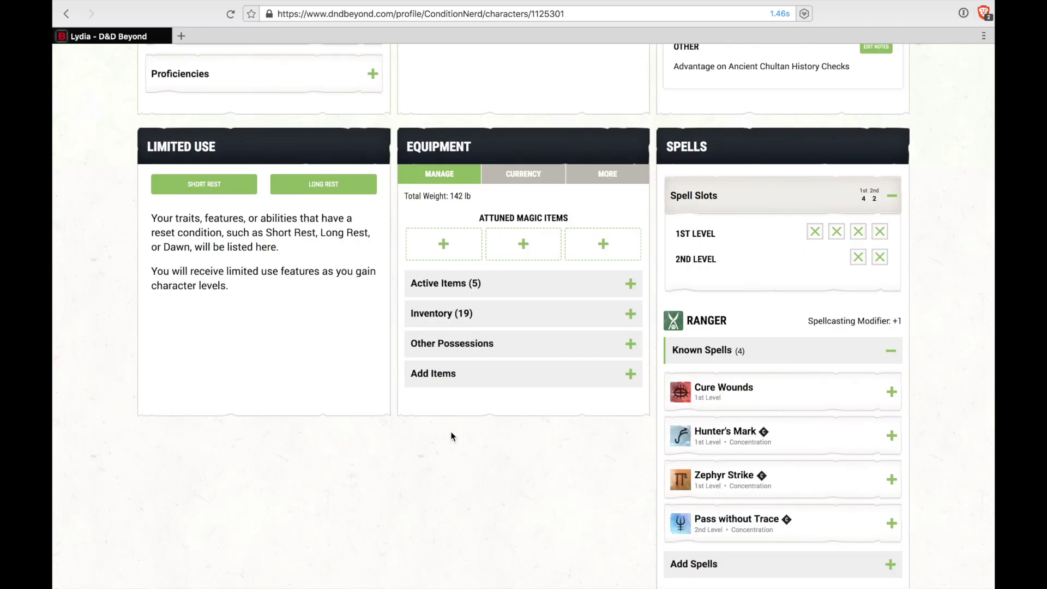
Take a long rest to recover the spent spell slots, keeping the reset of maximum HP changes enabled
{"action": "left_click", "coordinate": [322, 184]}
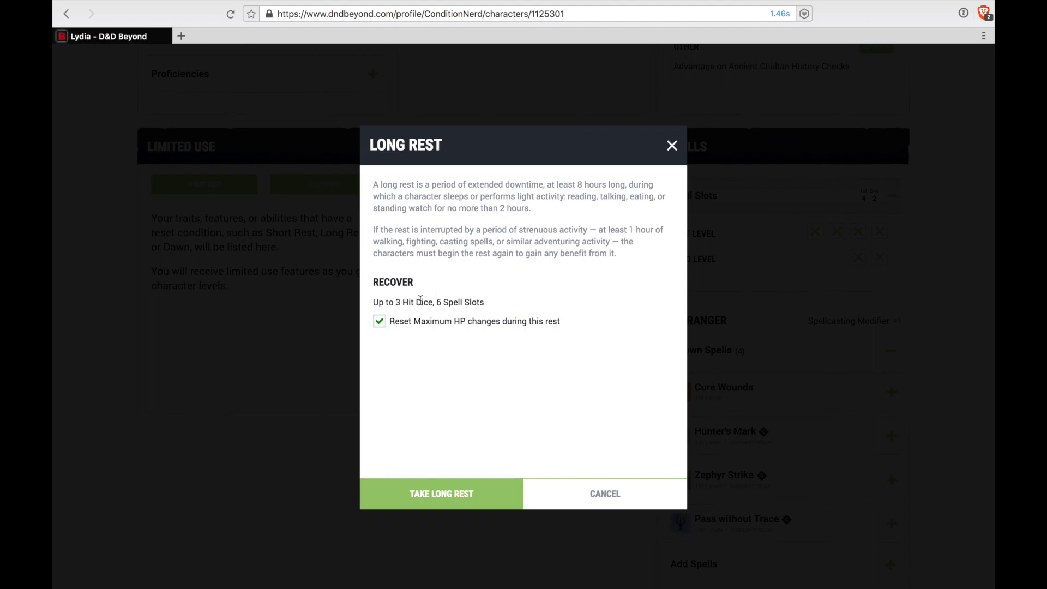
{"action": "left_click", "coordinate": [462, 489]}
{"action": "scroll", "coordinate": [486, 177], "scroll_direction": "up", "scroll_amount": 5}
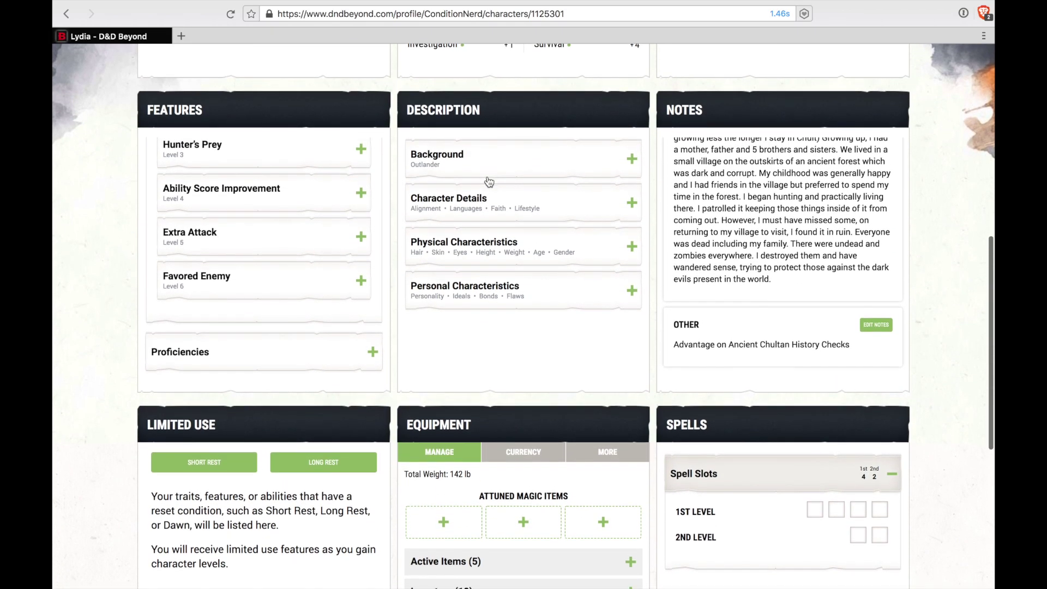
Open the currency section of the equipment and set the platinum amount to 1
{"action": "scroll", "coordinate": [488, 181], "scroll_direction": "down", "scroll_amount": 3}
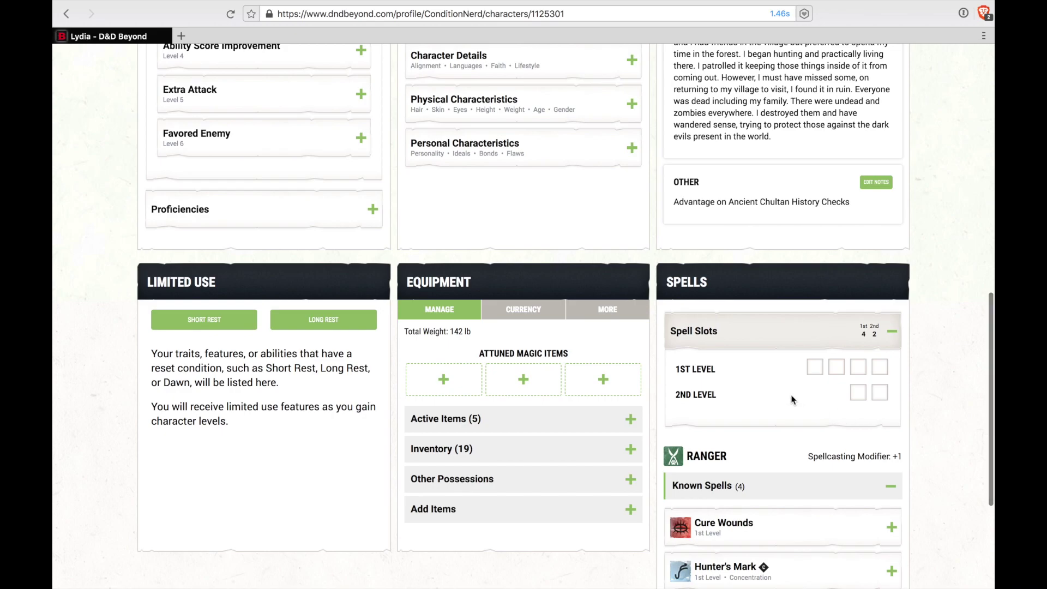
{"action": "scroll", "coordinate": [792, 400], "scroll_direction": "up", "scroll_amount": 10}
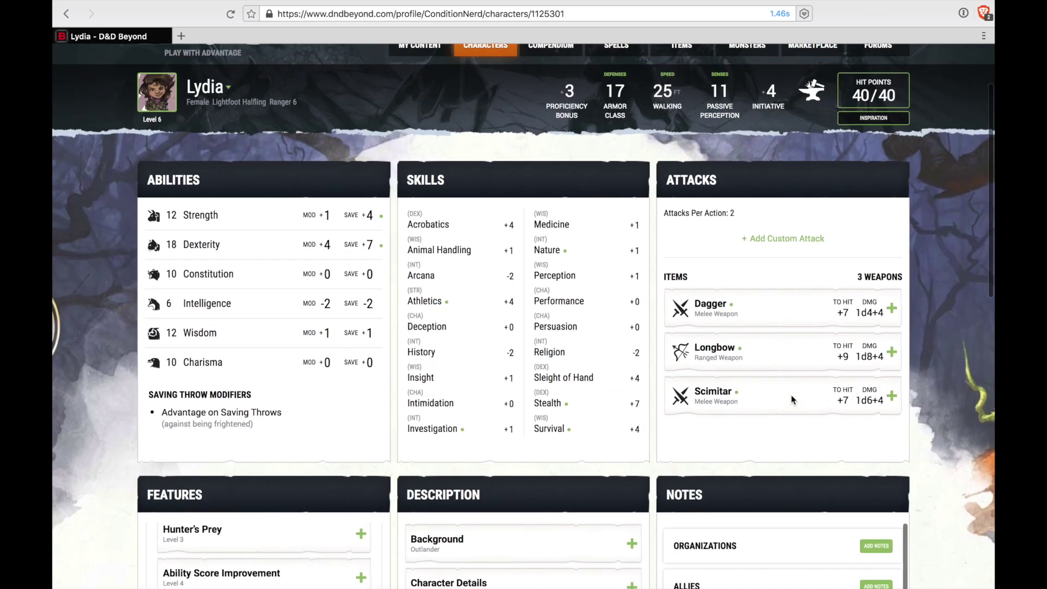
{"action": "scroll", "coordinate": [792, 400], "scroll_direction": "down", "scroll_amount": 2}
{"action": "scroll", "coordinate": [792, 399], "scroll_direction": "down", "scroll_amount": 3}
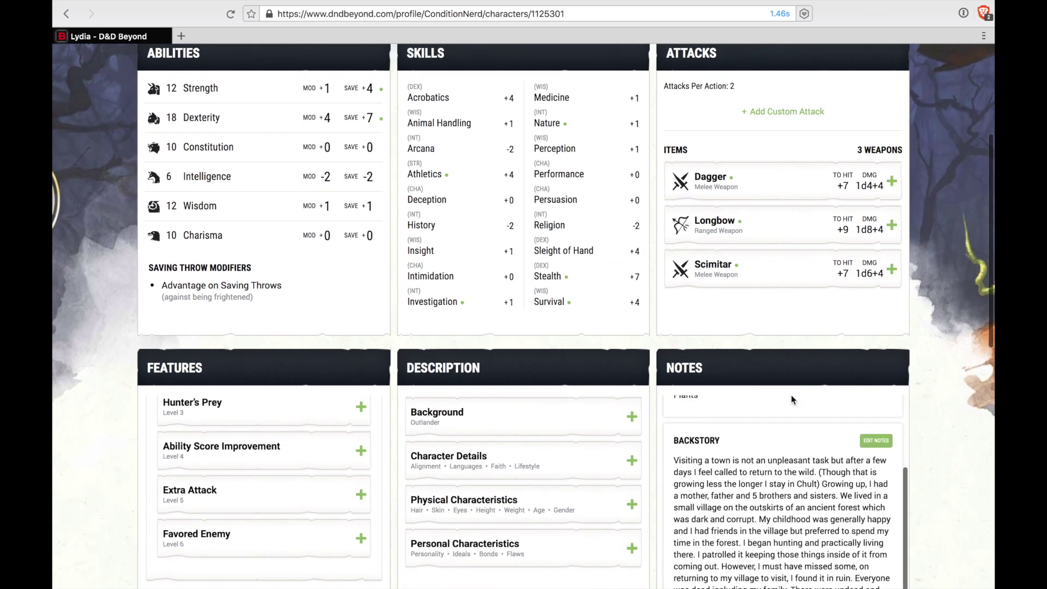
{"action": "scroll", "coordinate": [602, 518], "scroll_direction": "down", "scroll_amount": 6}
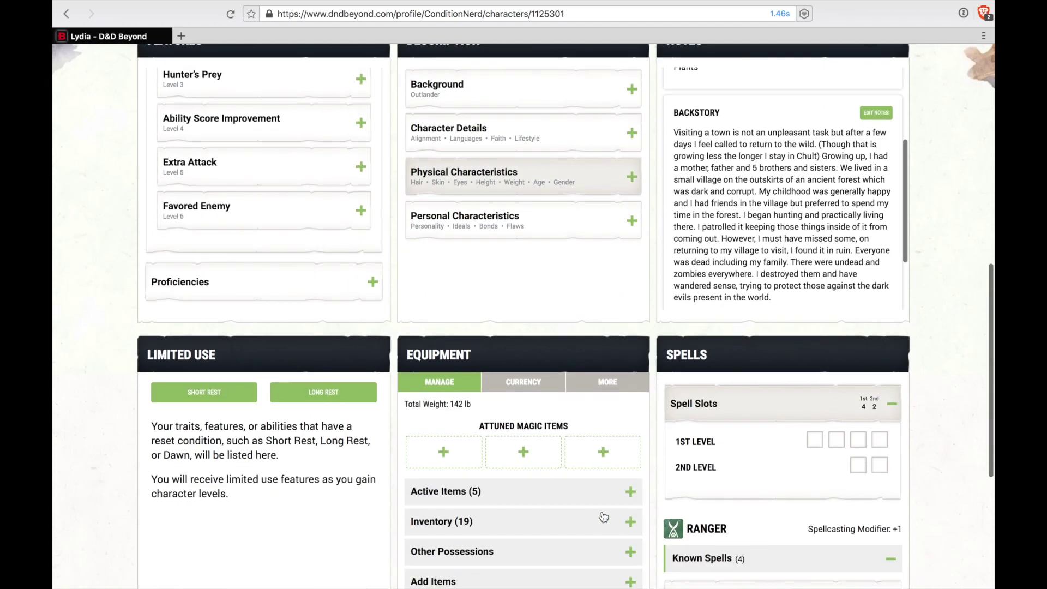
{"action": "left_click", "coordinate": [523, 381]}
{"action": "scroll", "coordinate": [554, 332], "scroll_direction": "down", "scroll_amount": 4}
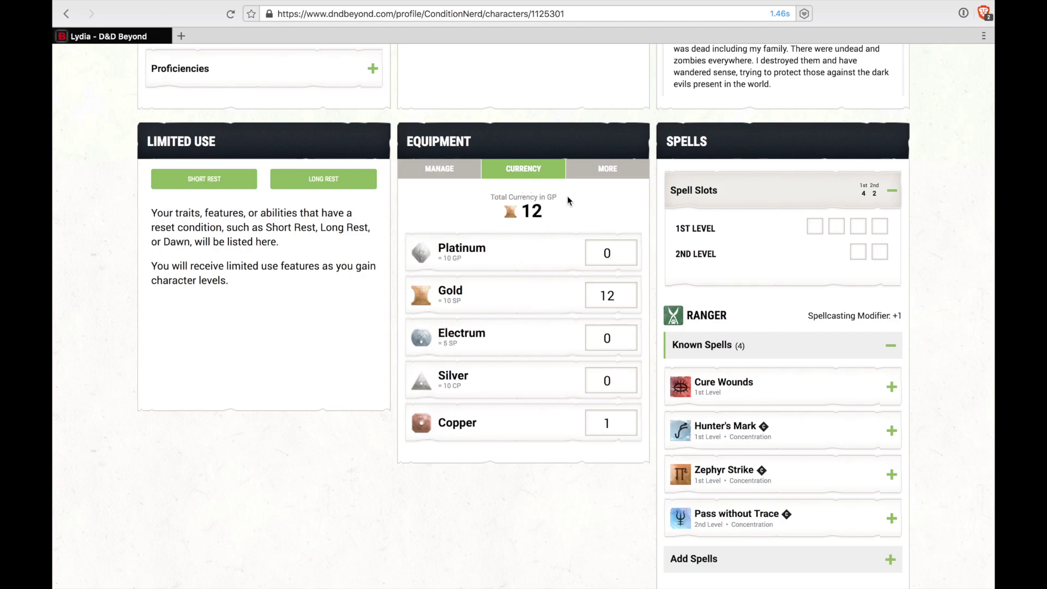
{"action": "left_click", "coordinate": [615, 254]}
{"action": "key", "text": "BackSpace"}
{"action": "type", "text": "1"}
{"action": "key", "text": "Tab"}
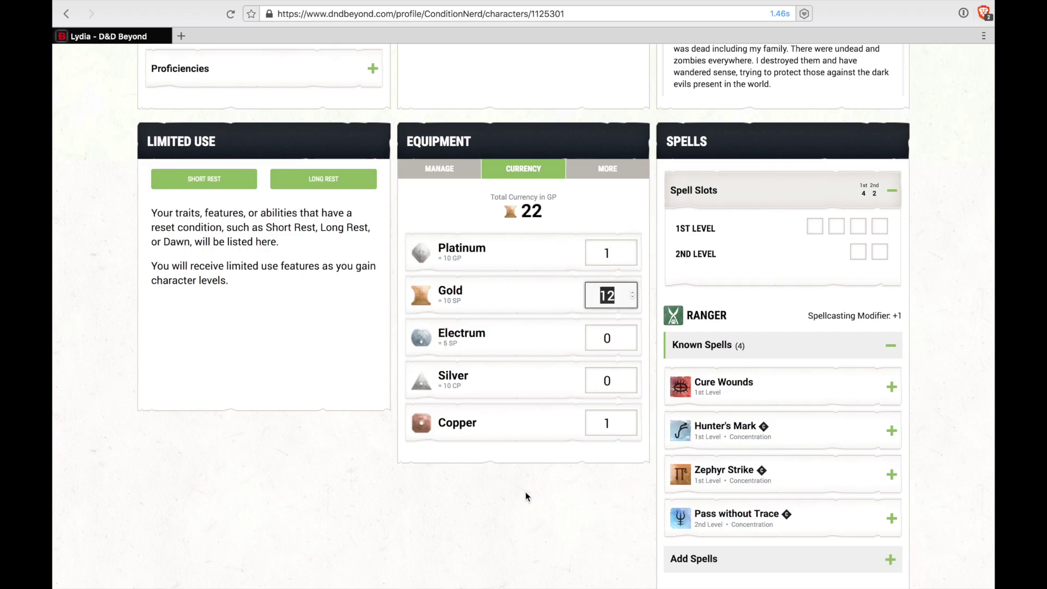
Try to clear the platinum amount in the currency list
{"action": "left_click", "coordinate": [609, 257]}
{"action": "key", "text": "XF86AudioRaiseVolume"}
{"action": "key", "text": "BackSpace"}
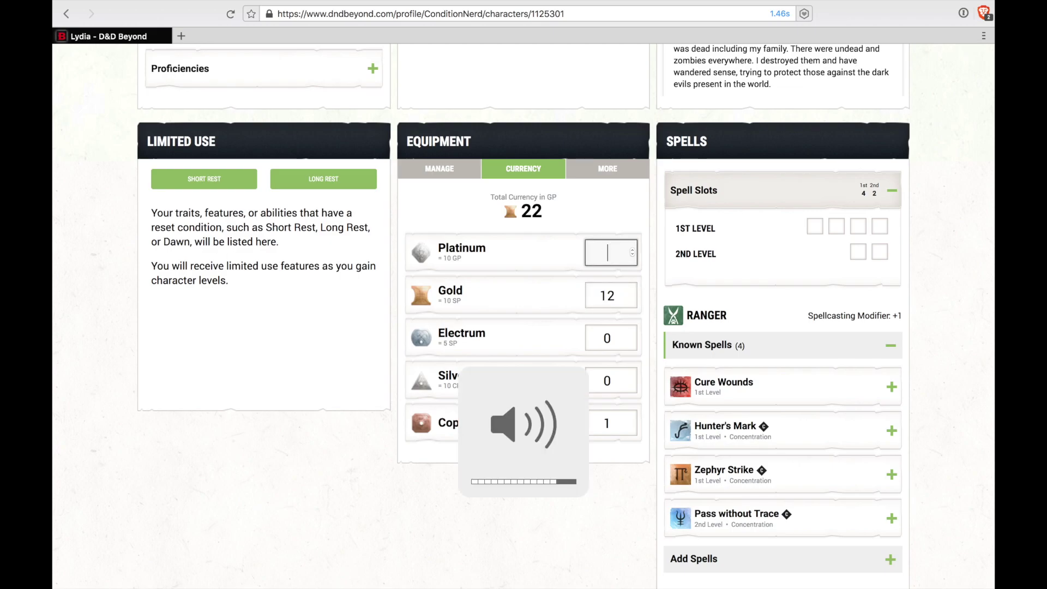
{"action": "key", "text": "XF86AudioMute"}
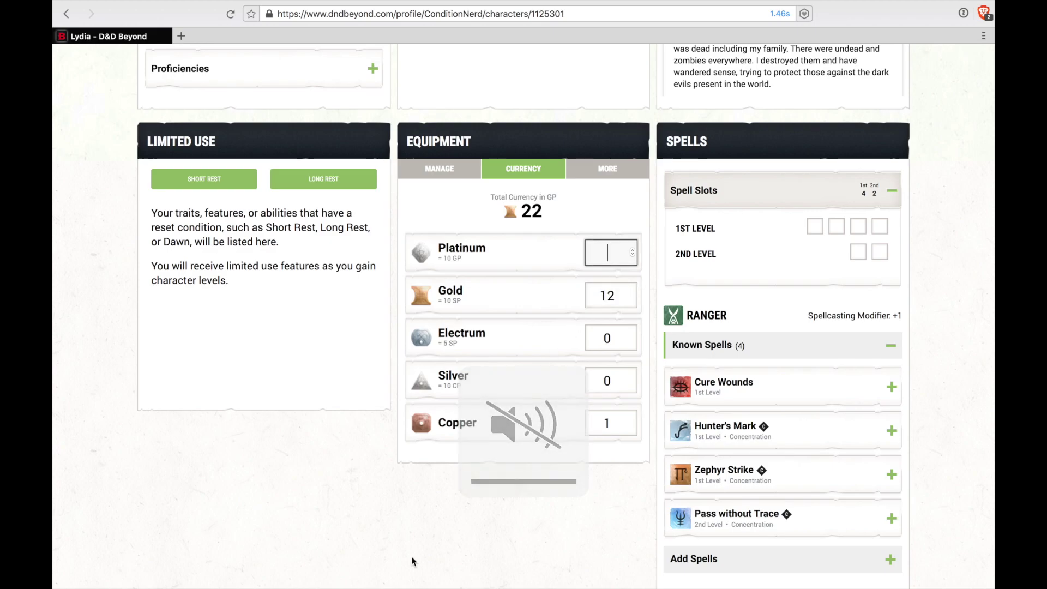
Examine the additional equipment options beyond managing items and currency
{"action": "scroll", "coordinate": [405, 434], "scroll_direction": "up", "scroll_amount": 4}
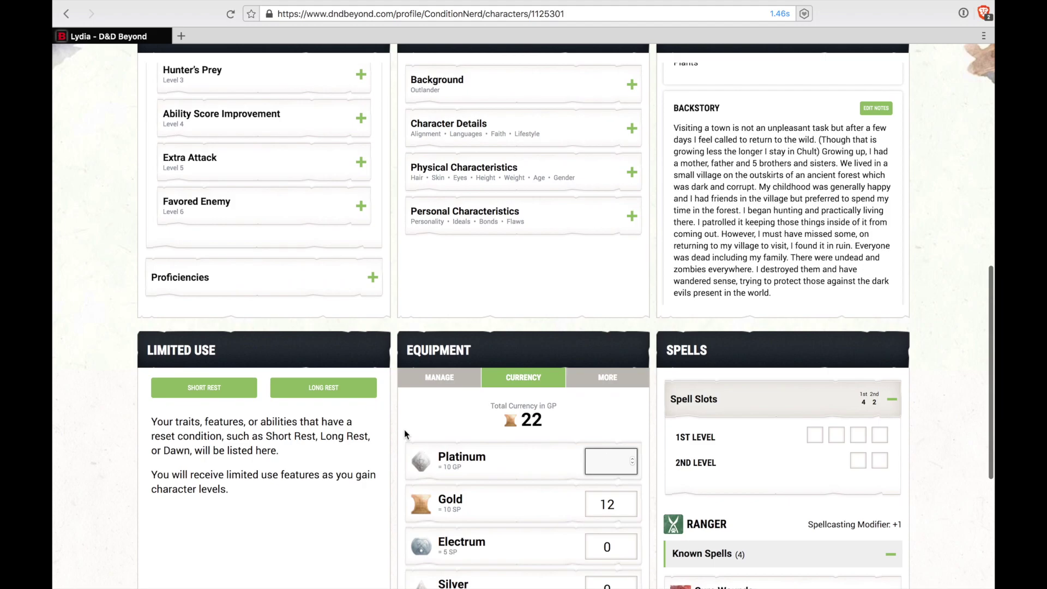
{"action": "left_click", "coordinate": [620, 376]}
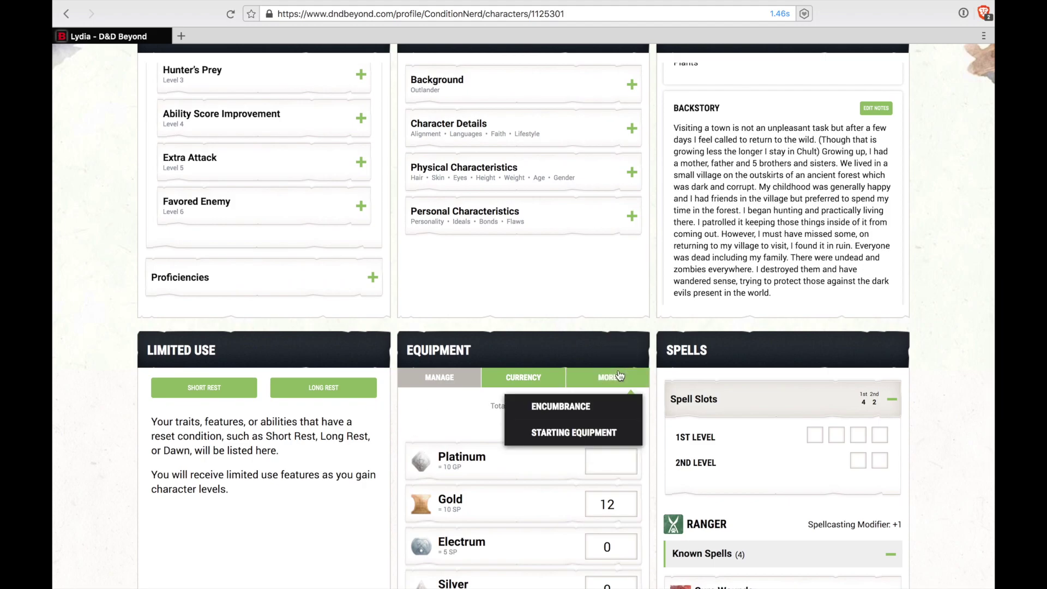
{"action": "scroll", "coordinate": [620, 375], "scroll_direction": "down", "scroll_amount": 1}
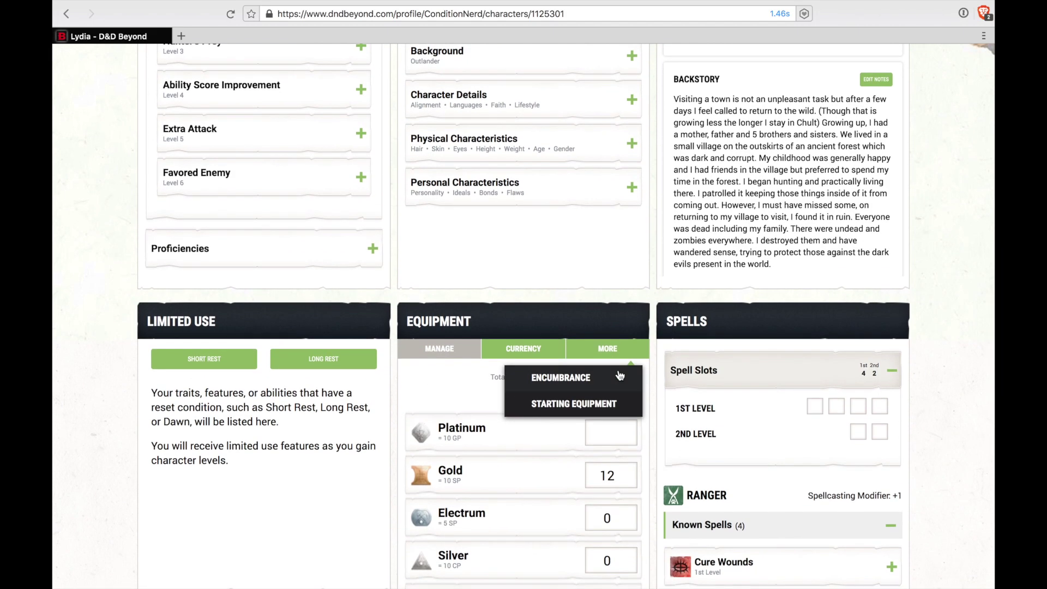
Open the character's hit point status and enter 4 points of damage
{"action": "scroll", "coordinate": [620, 375], "scroll_direction": "up", "scroll_amount": 8}
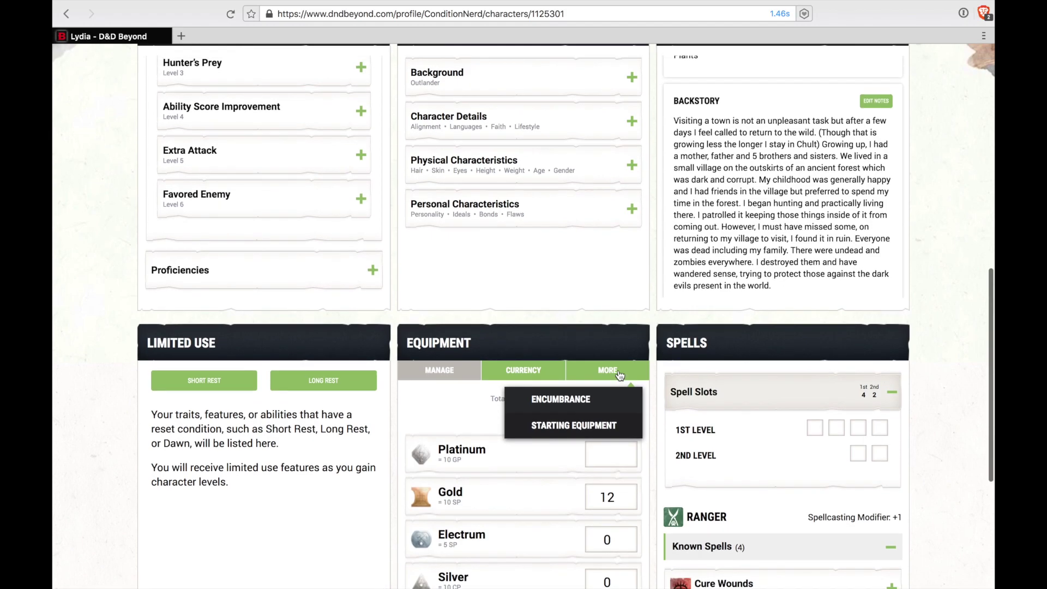
{"action": "scroll", "coordinate": [620, 375], "scroll_direction": "up", "scroll_amount": 2}
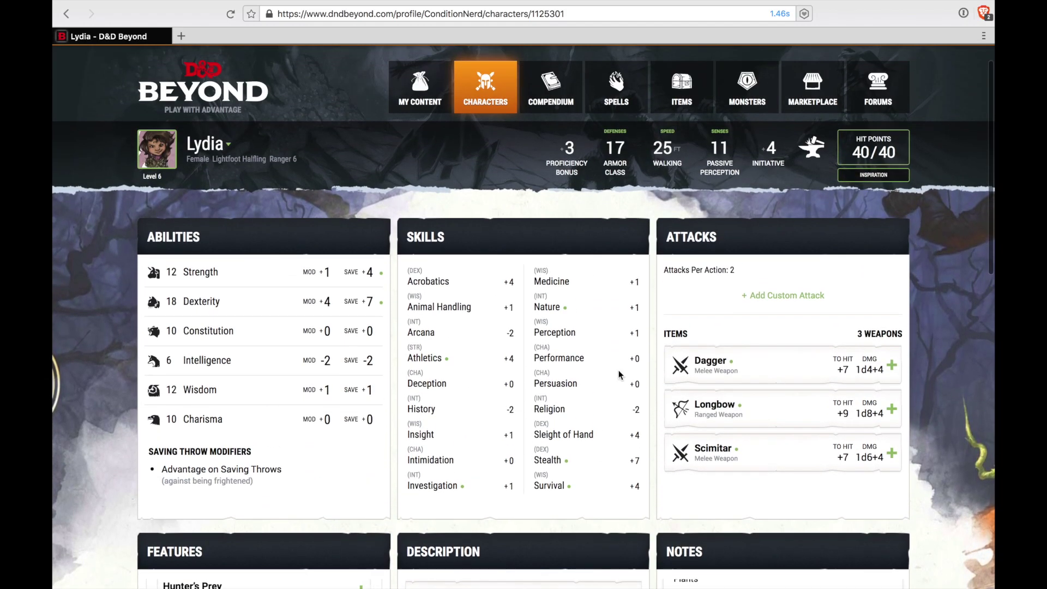
{"action": "scroll", "coordinate": [620, 375], "scroll_direction": "up", "scroll_amount": 1}
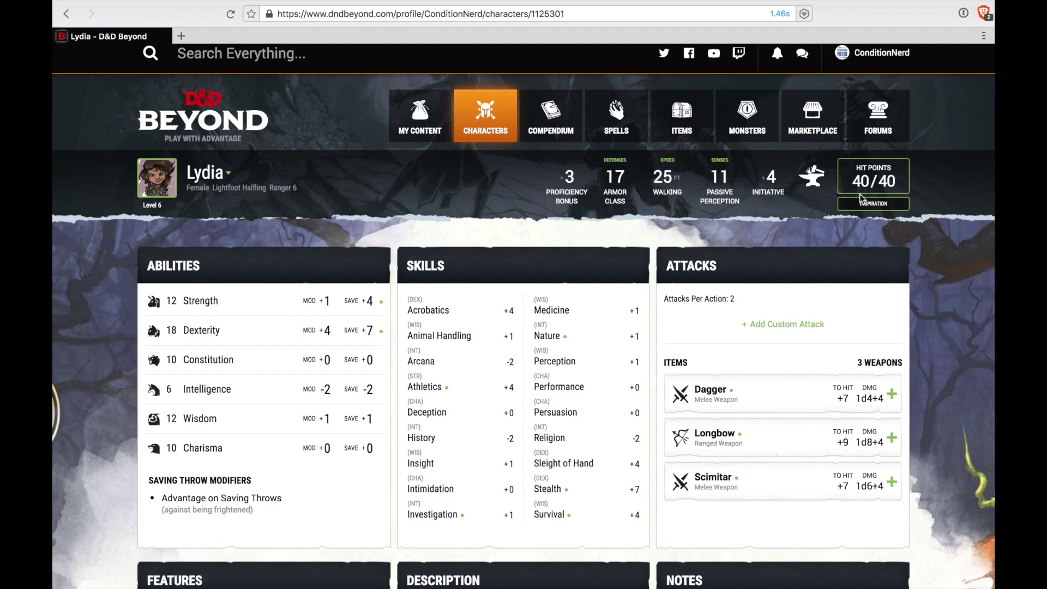
{"action": "left_click", "coordinate": [894, 188]}
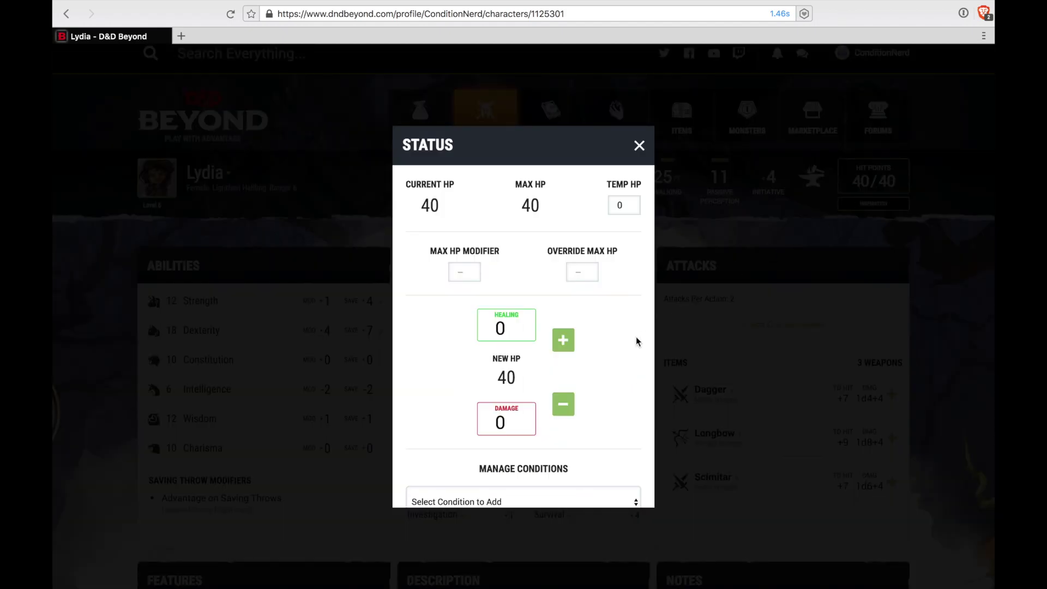
{"action": "left_click", "coordinate": [566, 403]}
{"action": "left_click", "coordinate": [564, 406]}
{"action": "left_click", "coordinate": [565, 408]}
{"action": "left_click", "coordinate": [564, 409]}
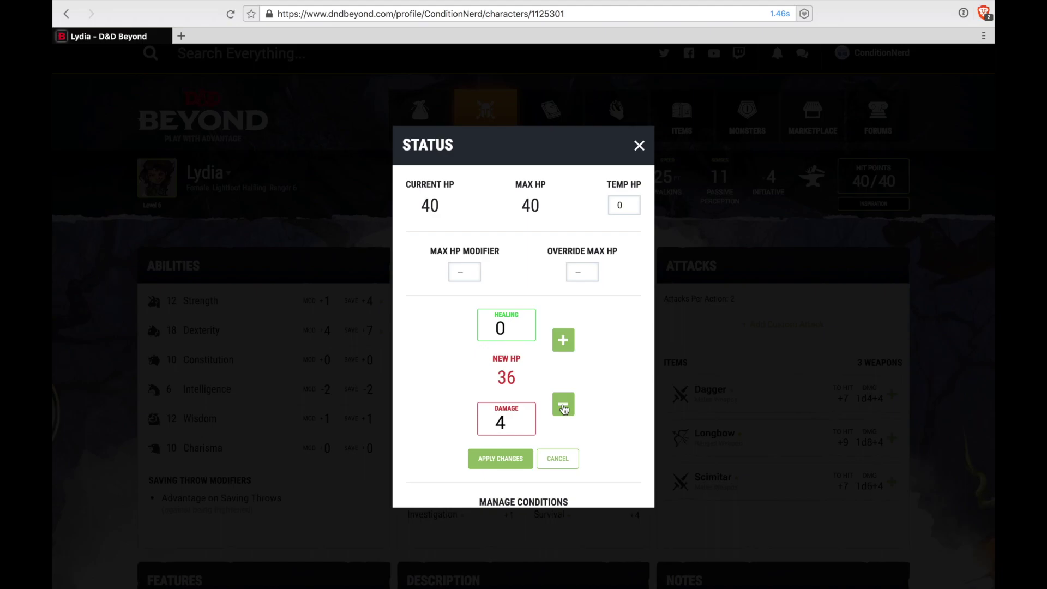
Add the Charmed condition, apply the pending damage, and close the status dialog
{"action": "scroll", "coordinate": [608, 433], "scroll_direction": "down", "scroll_amount": 2}
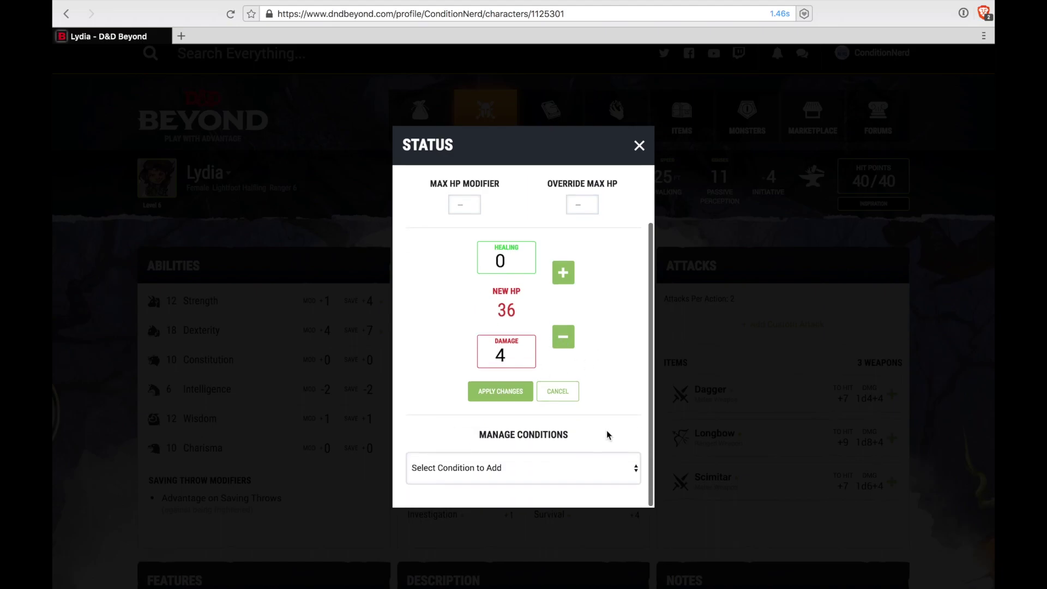
{"action": "left_click", "coordinate": [570, 467]}
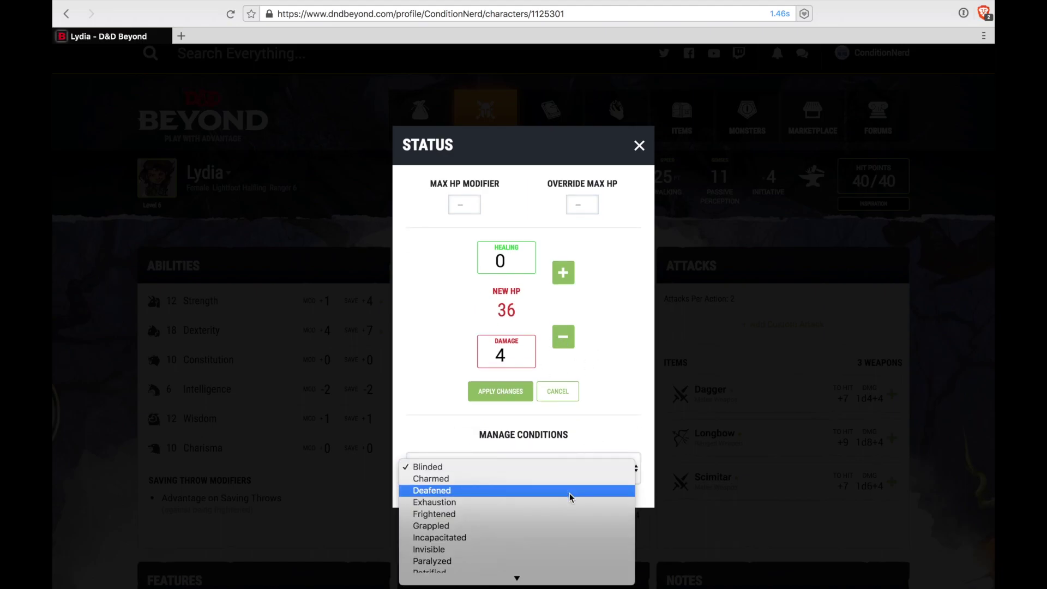
{"action": "left_click", "coordinate": [561, 480]}
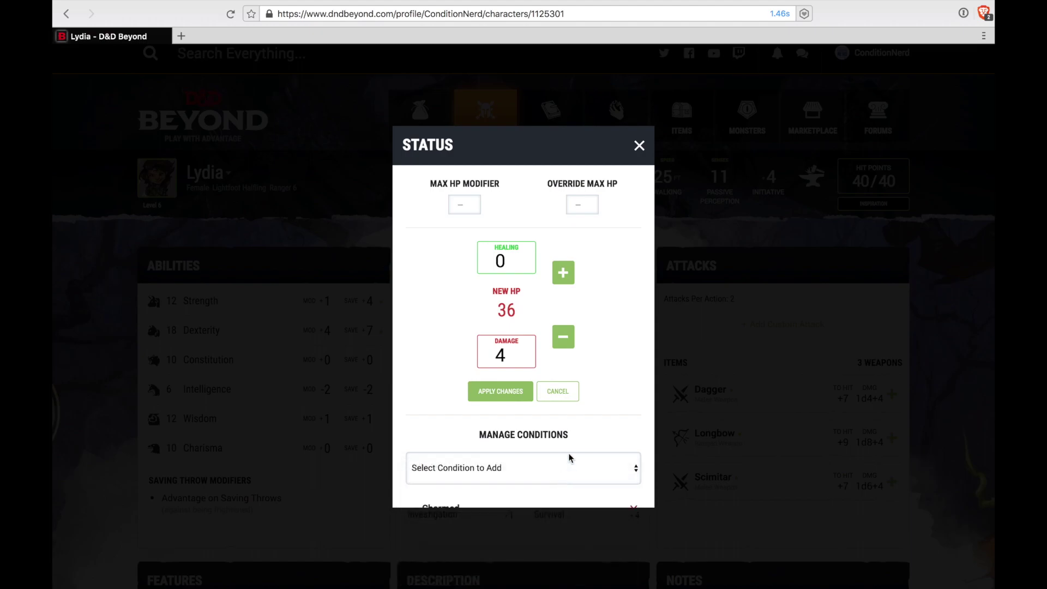
{"action": "scroll", "coordinate": [594, 403], "scroll_direction": "down", "scroll_amount": 1}
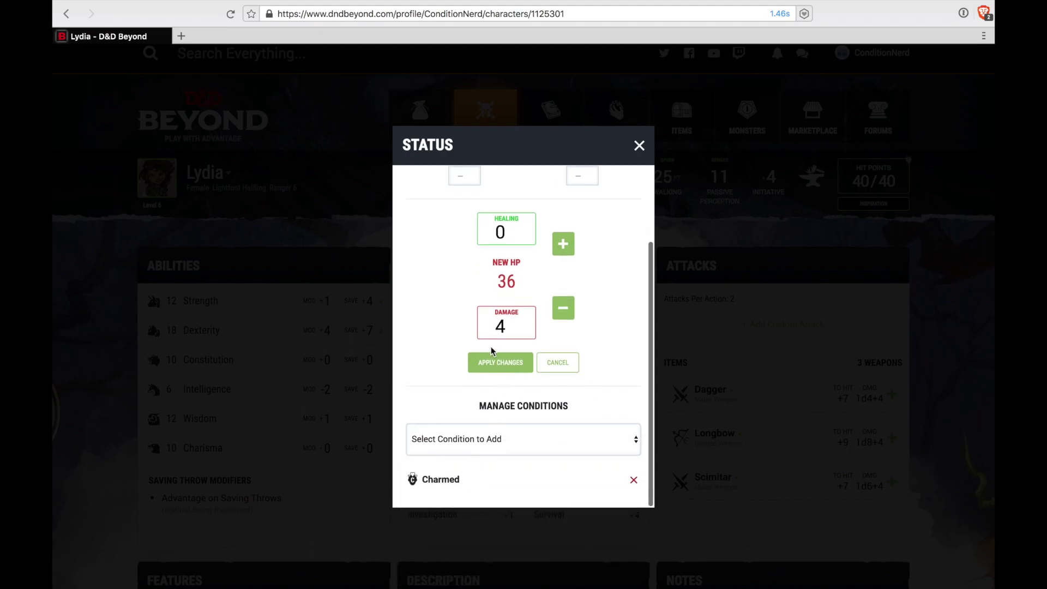
{"action": "left_click", "coordinate": [490, 362]}
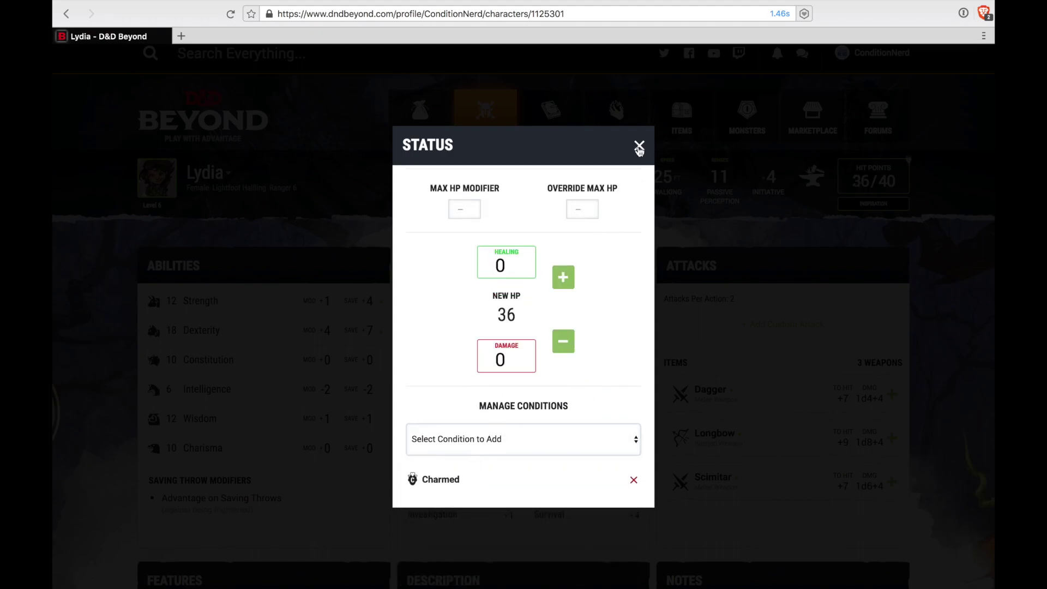
{"action": "left_click", "coordinate": [639, 146]}
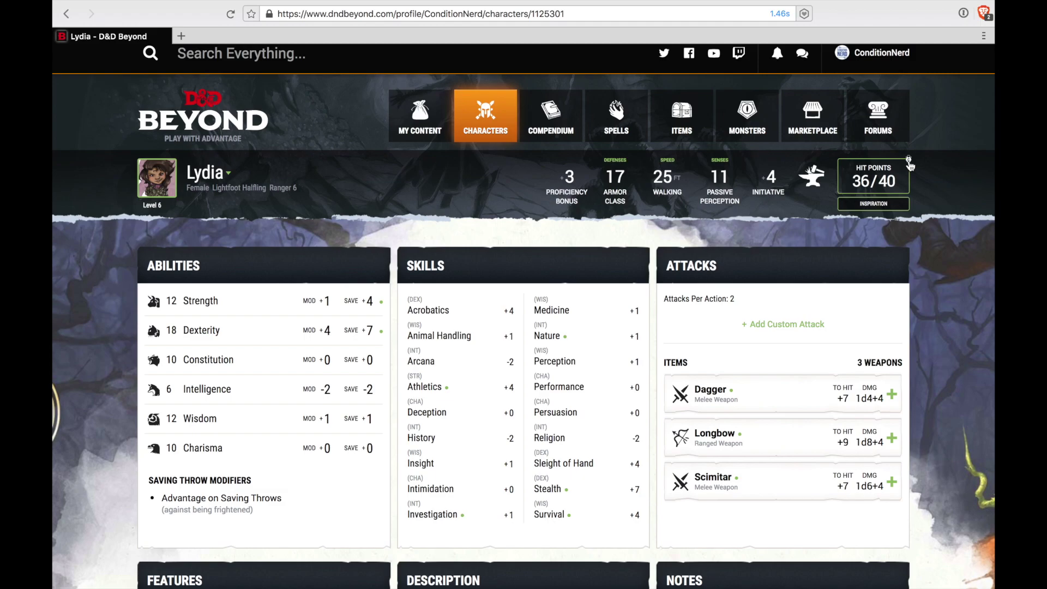
Mark the character as having inspiration, and export the character sheet as a PDF
{"action": "left_click", "coordinate": [882, 207]}
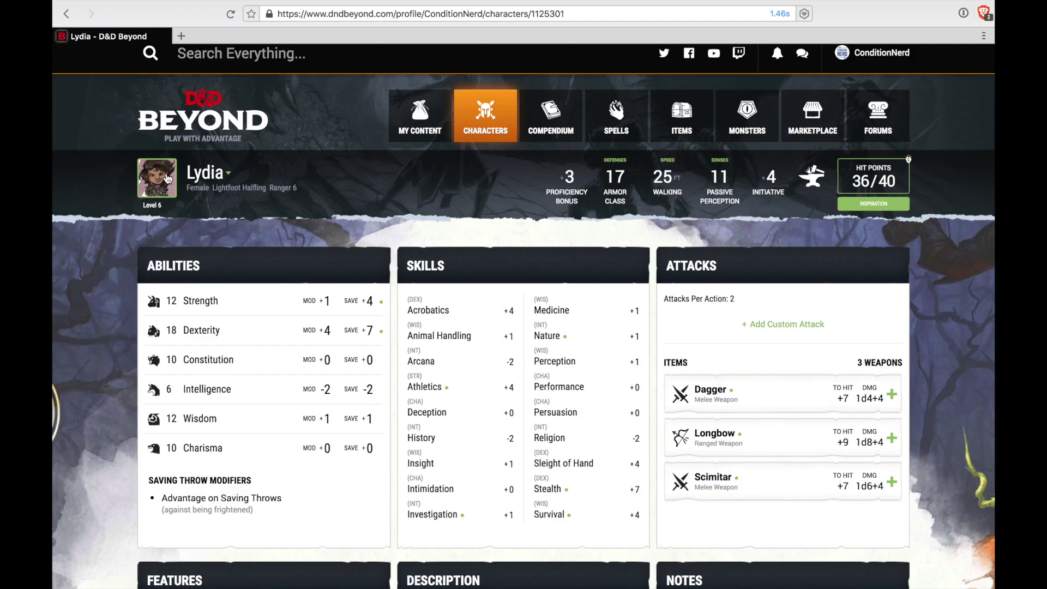
{"action": "left_click", "coordinate": [195, 181]}
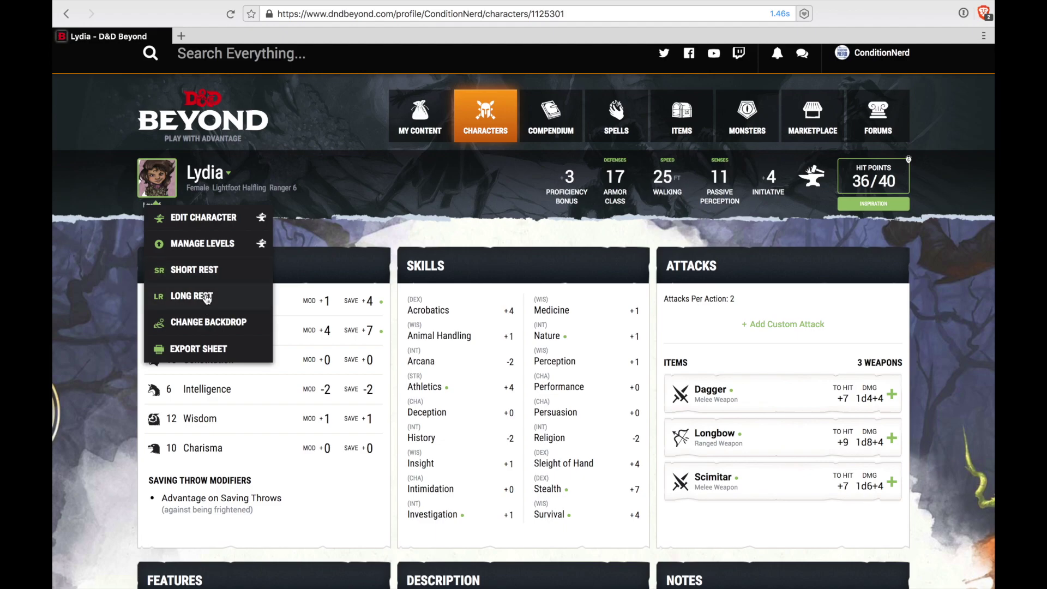
{"action": "left_click", "coordinate": [191, 350]}
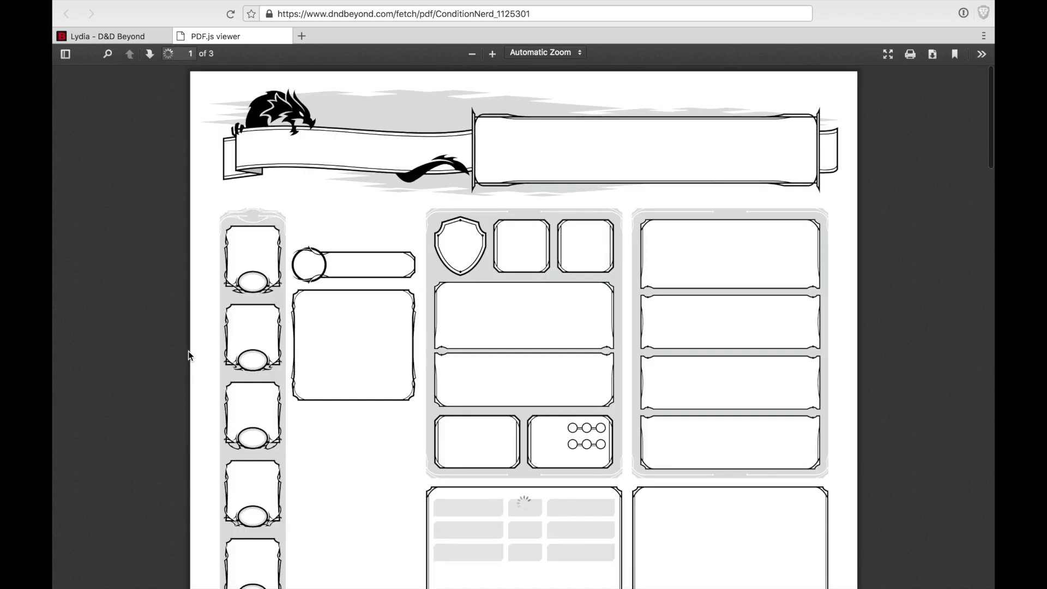
Examine all three pages of the exported PDF sheet, including stats, equipment, treasure and spells, and return to the beginning
{"action": "scroll", "coordinate": [162, 411], "scroll_direction": "down", "scroll_amount": 3}
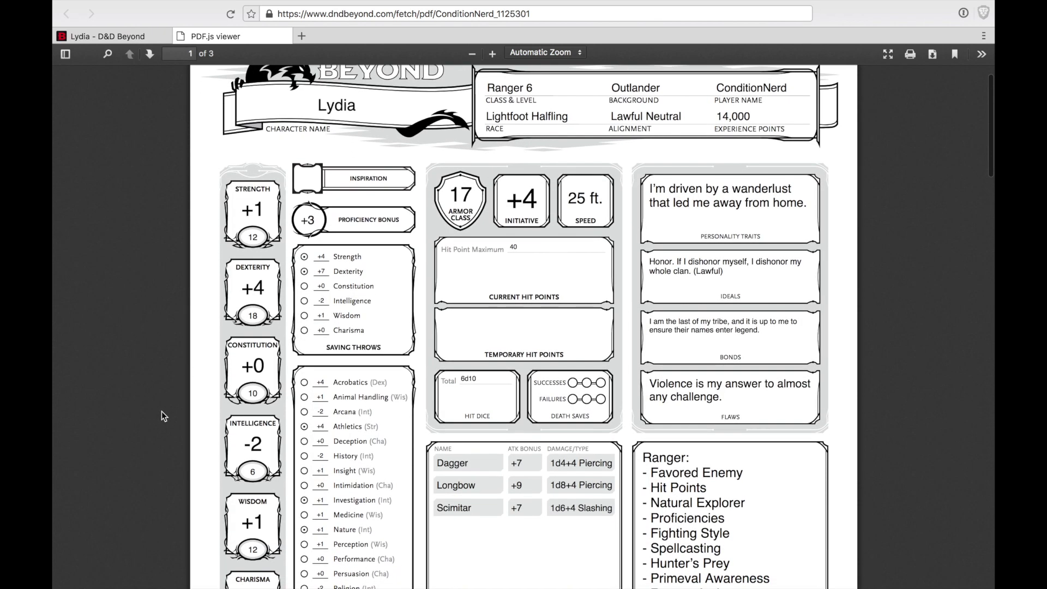
{"action": "scroll", "coordinate": [161, 411], "scroll_direction": "down", "scroll_amount": 4}
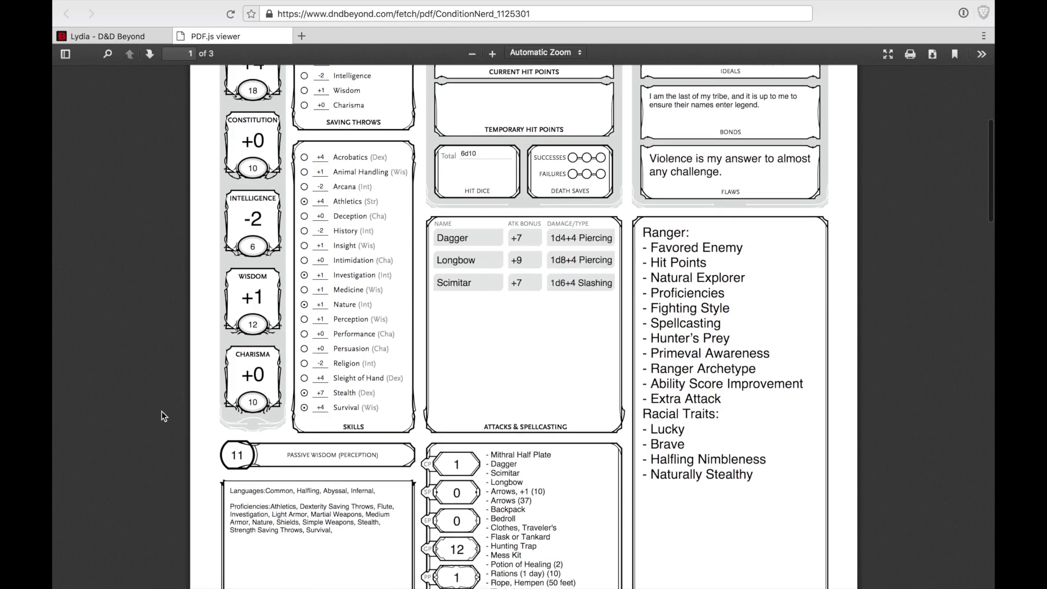
{"action": "scroll", "coordinate": [162, 411], "scroll_direction": "down", "scroll_amount": 9}
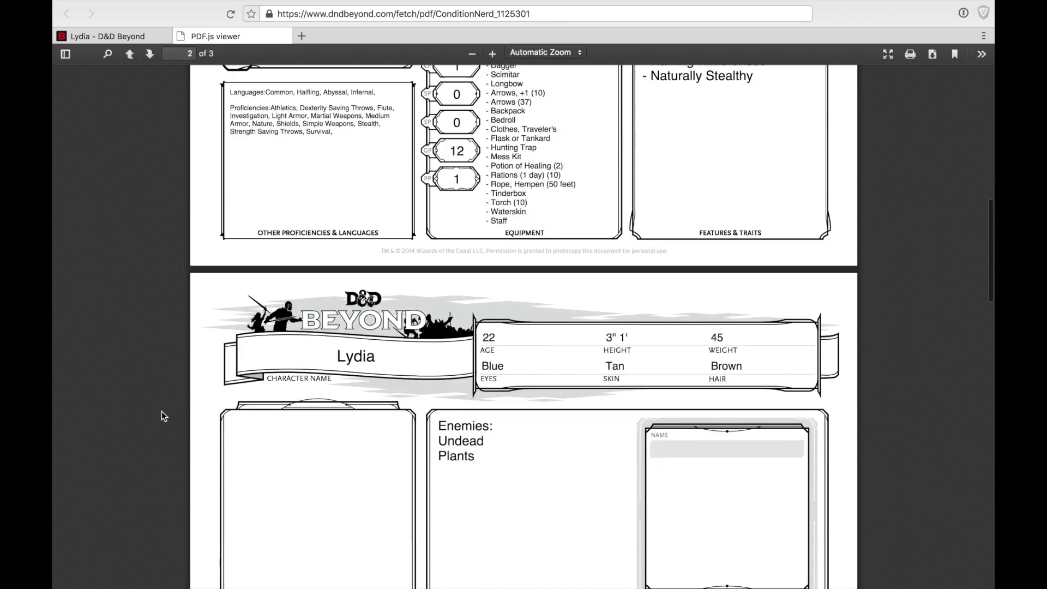
{"action": "scroll", "coordinate": [161, 412], "scroll_direction": "down", "scroll_amount": 10}
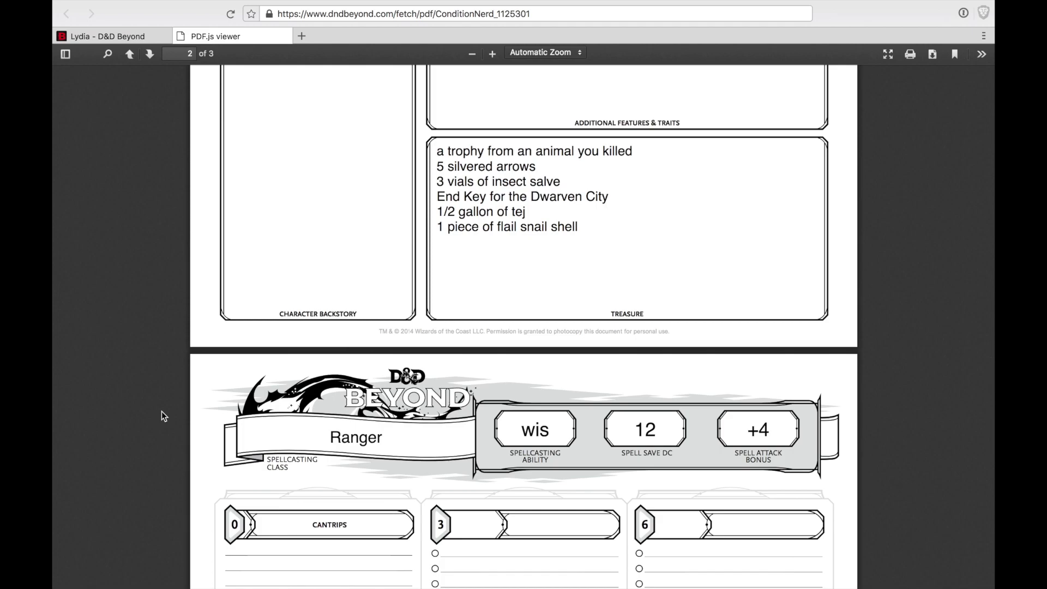
{"action": "scroll", "coordinate": [161, 411], "scroll_direction": "down", "scroll_amount": 5}
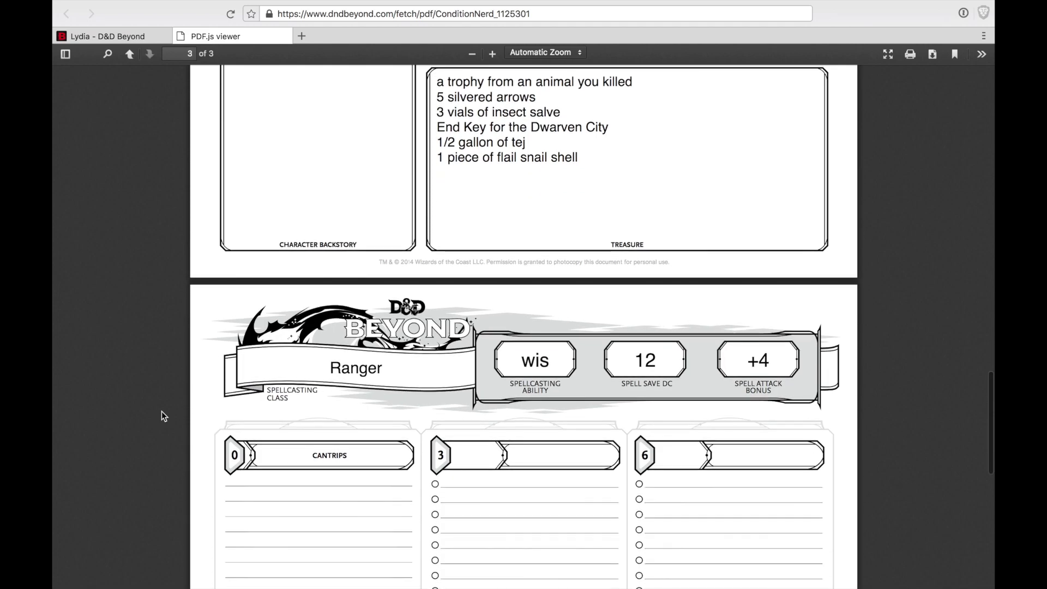
{"action": "scroll", "coordinate": [161, 416], "scroll_direction": "down", "scroll_amount": 2}
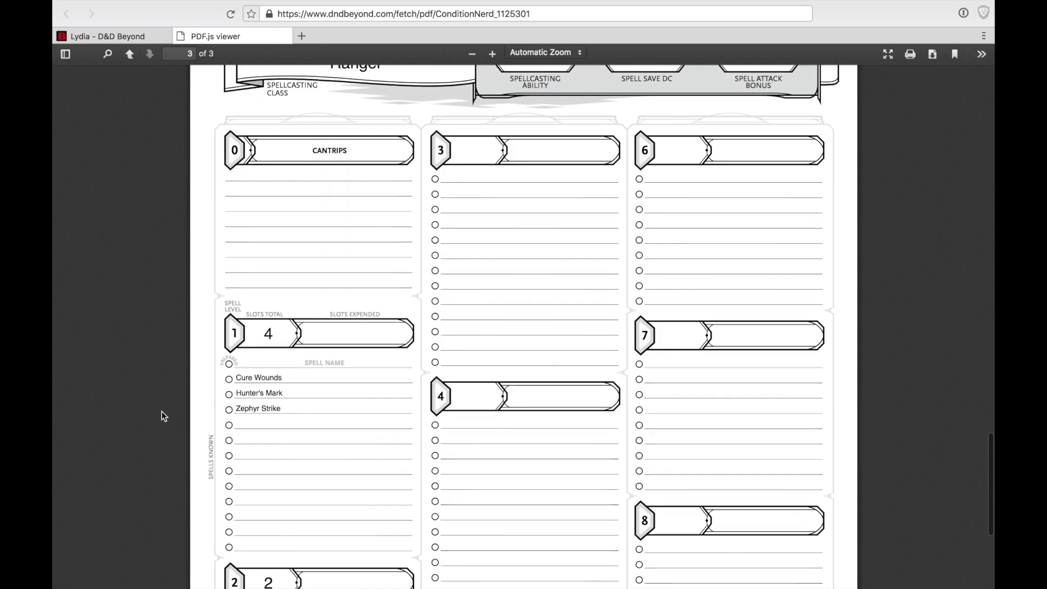
{"action": "scroll", "coordinate": [162, 411], "scroll_direction": "down", "scroll_amount": 2}
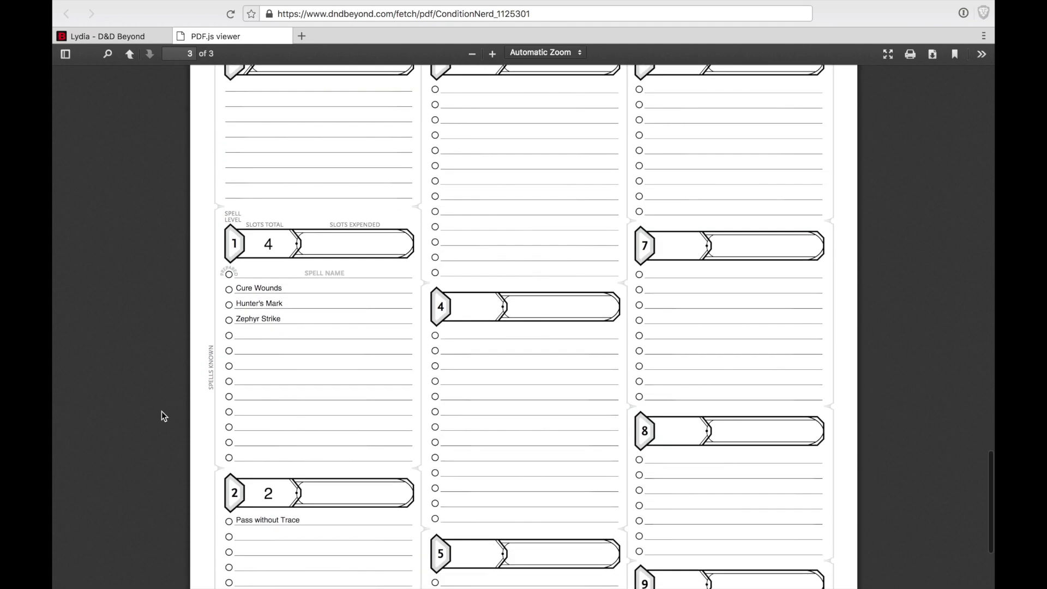
{"action": "scroll", "coordinate": [161, 411], "scroll_direction": "down", "scroll_amount": 1}
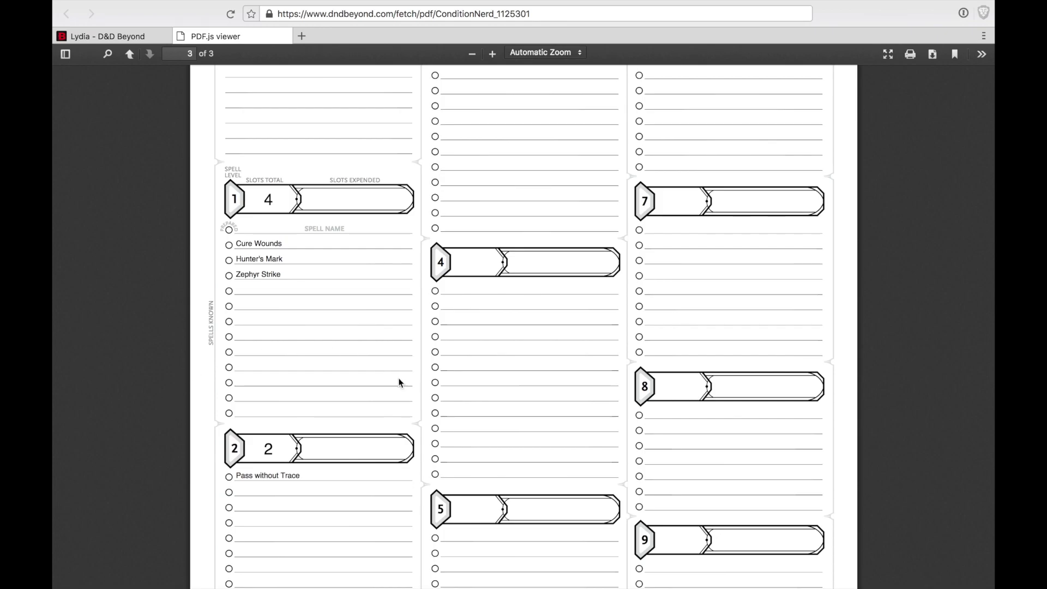
{"action": "scroll", "coordinate": [399, 383], "scroll_direction": "up", "scroll_amount": 20}
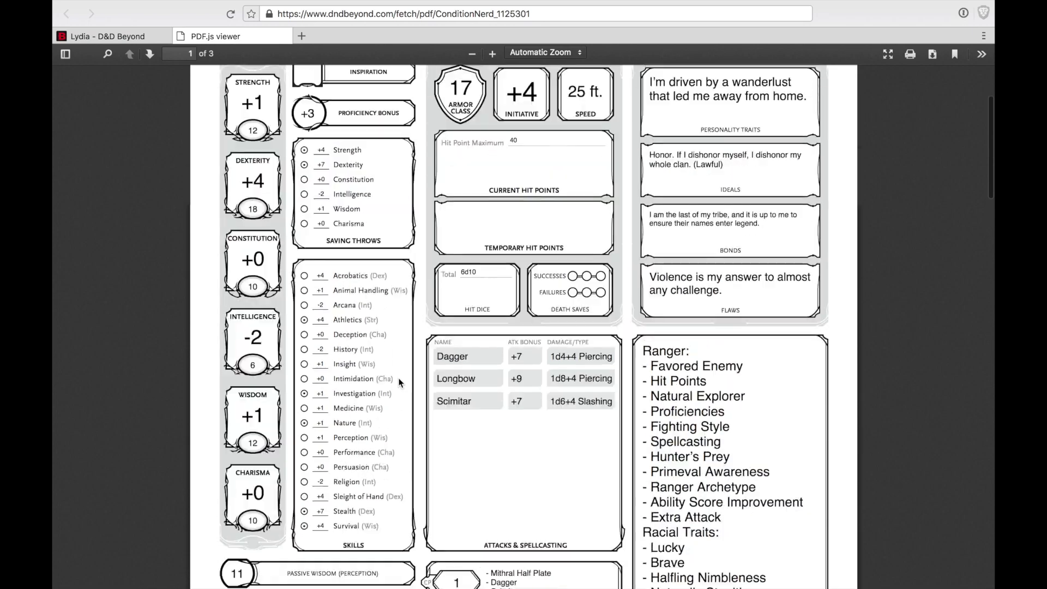
{"action": "scroll", "coordinate": [398, 382], "scroll_direction": "up", "scroll_amount": 1}
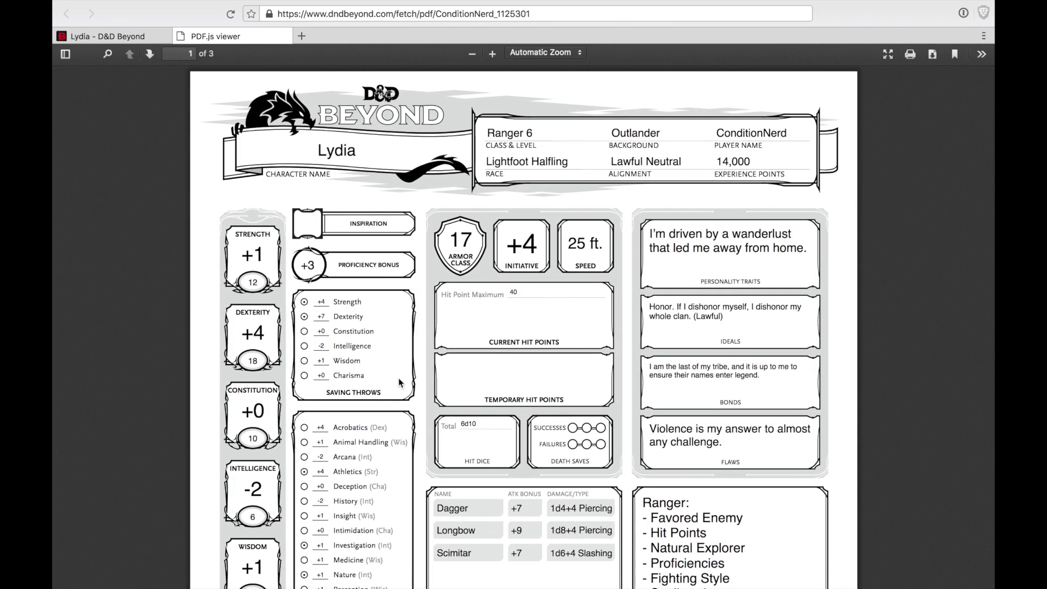
Return to the character sheet and examine the site's My Content and Characters categories, including races, classes, backgrounds and feats
{"action": "left_click", "coordinate": [132, 37]}
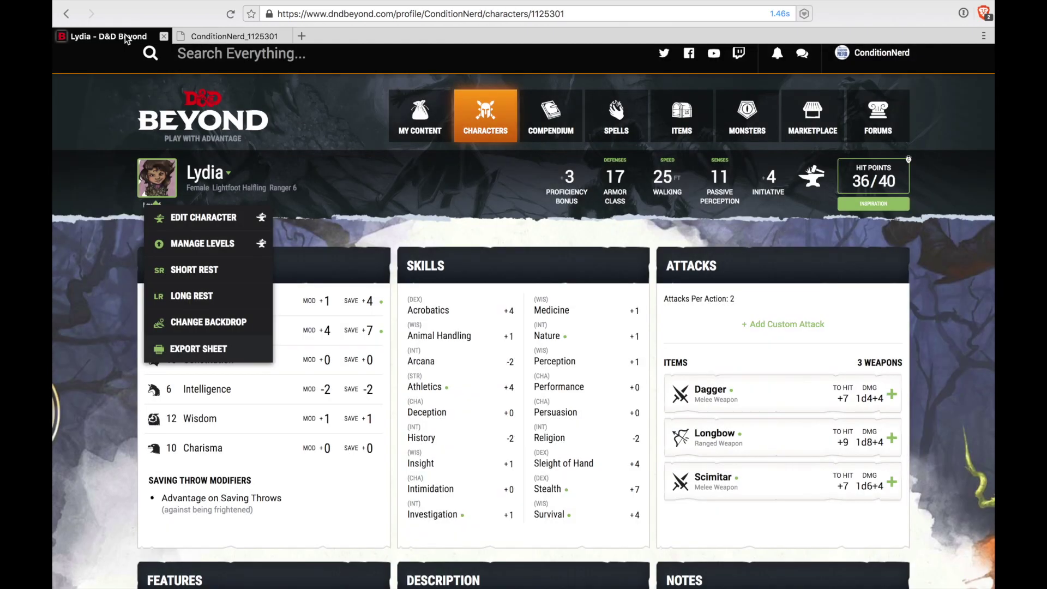
{"action": "left_click", "coordinate": [111, 325]}
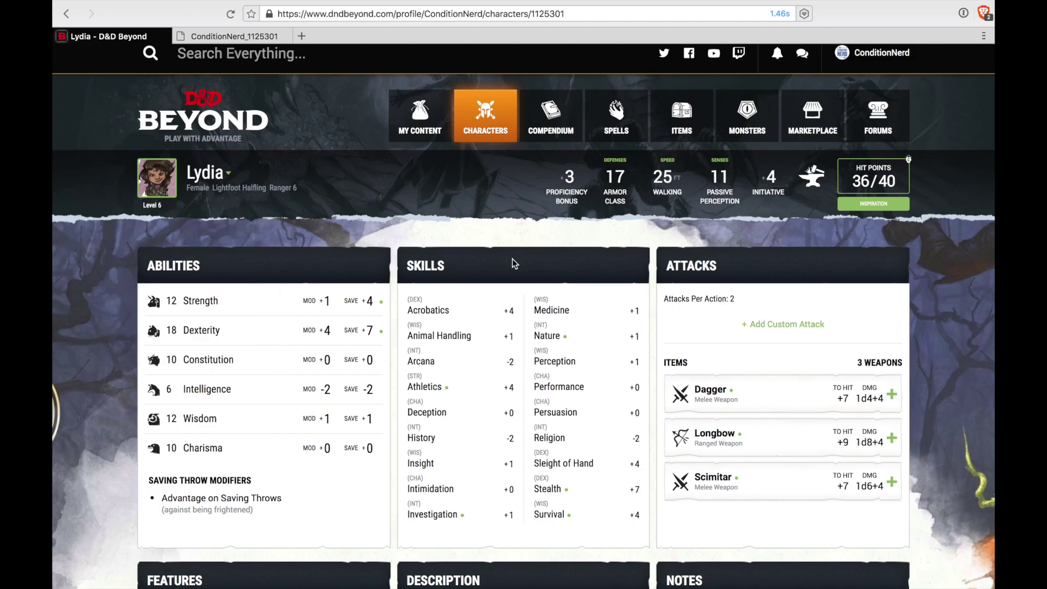
{"action": "mouse_move", "coordinate": [473, 108]}
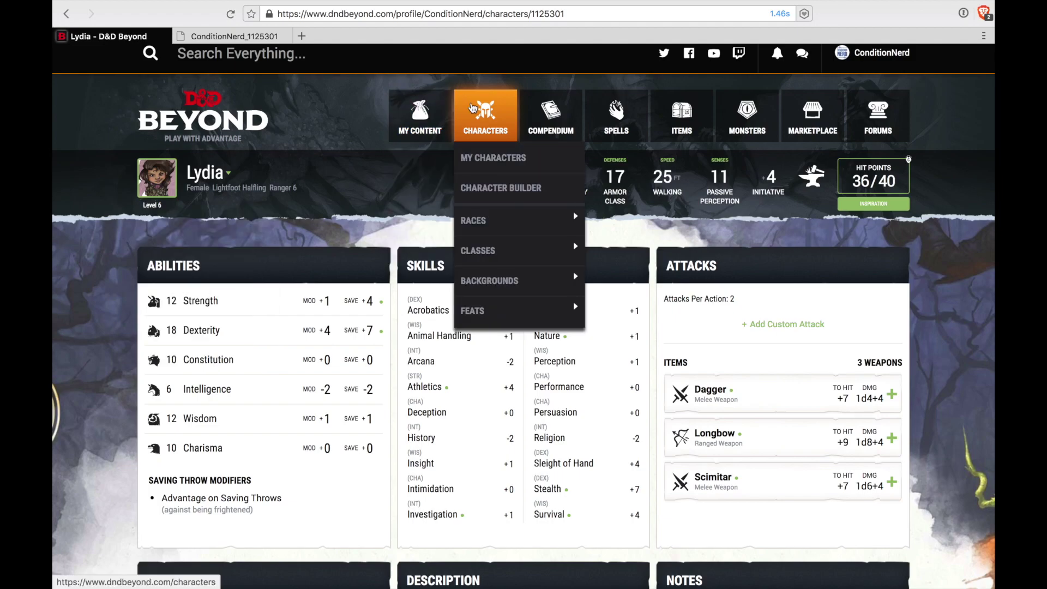
{"action": "mouse_move", "coordinate": [412, 115]}
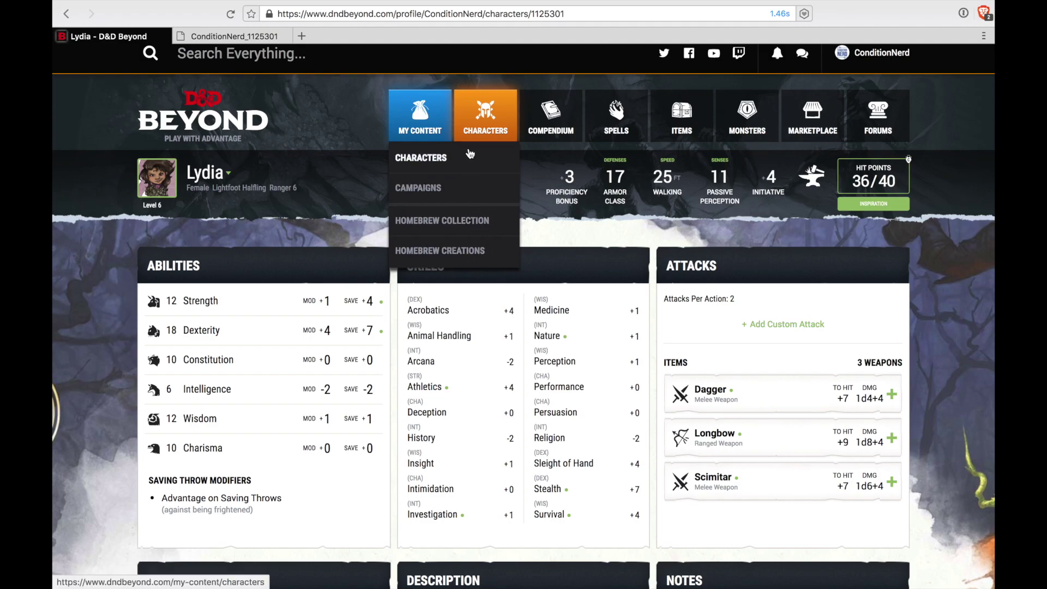
{"action": "mouse_move", "coordinate": [475, 135]}
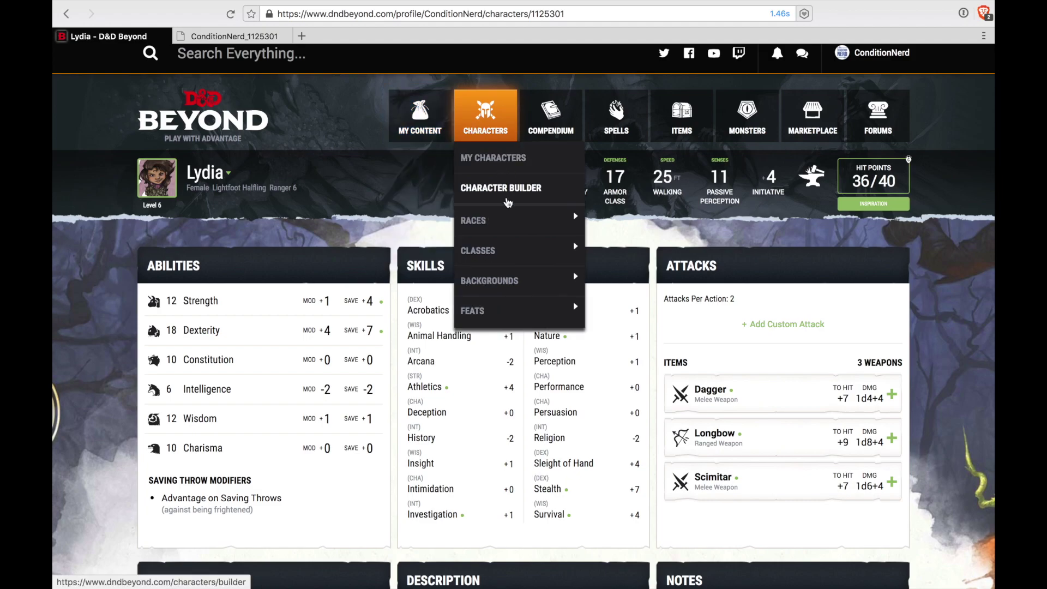
{"action": "mouse_move", "coordinate": [506, 228]}
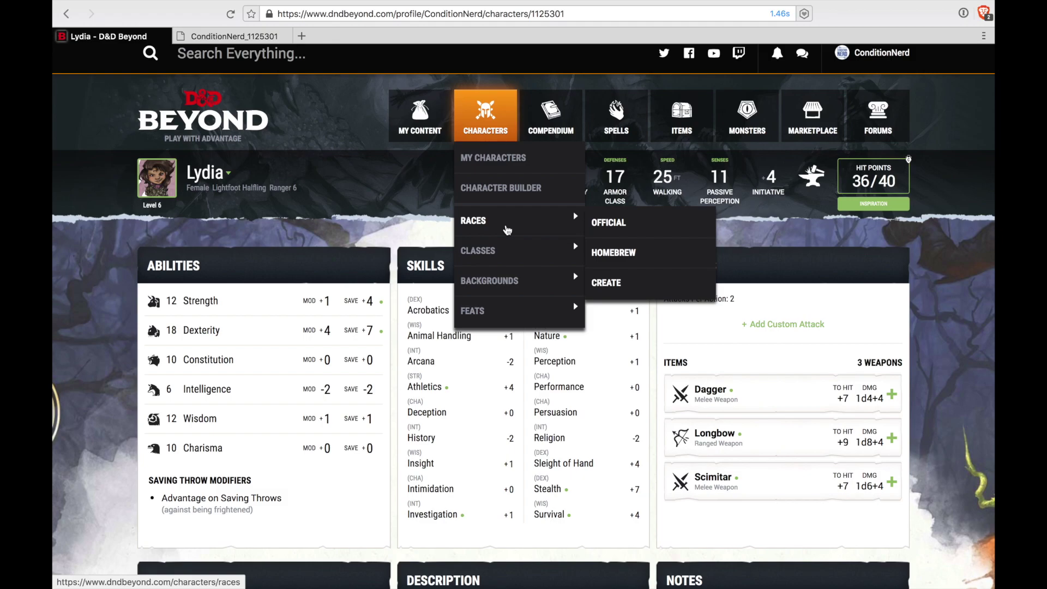
{"action": "mouse_move", "coordinate": [505, 249]}
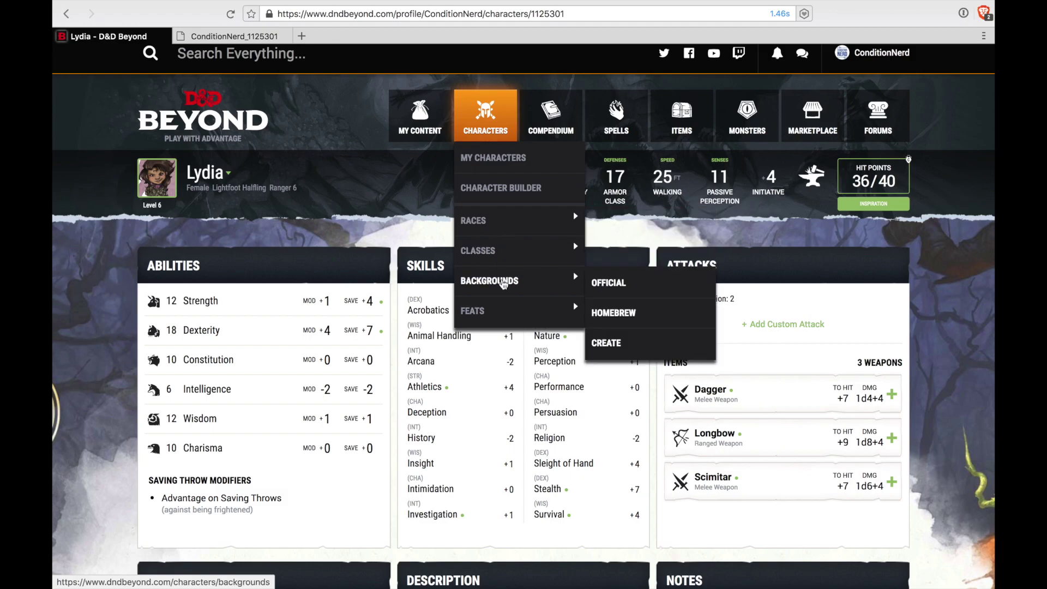
{"action": "mouse_move", "coordinate": [499, 312]}
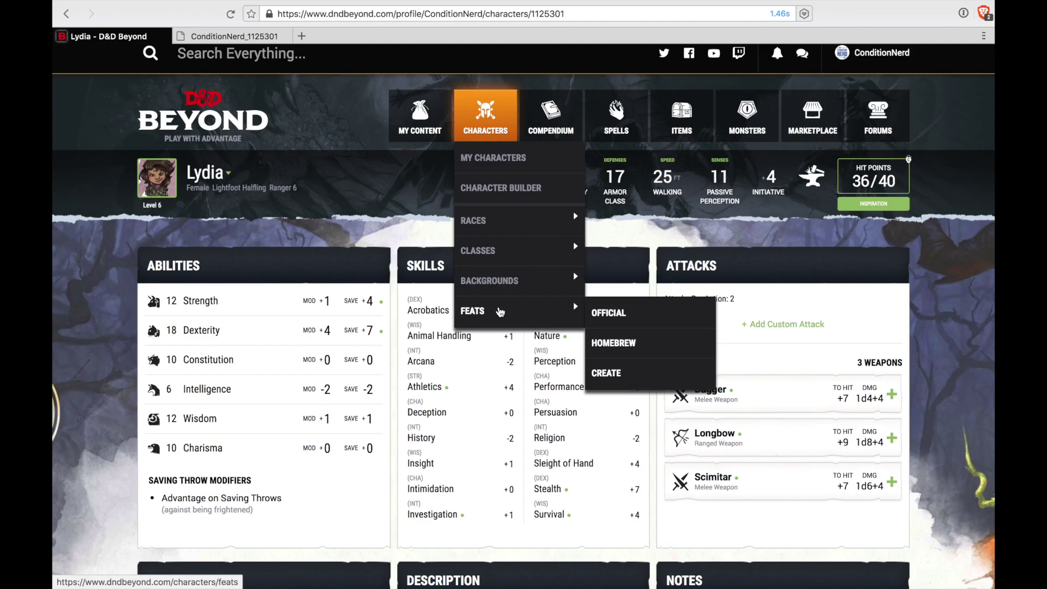
Open the Player's Handbook from the compendium's rules books
{"action": "mouse_move", "coordinate": [537, 119]}
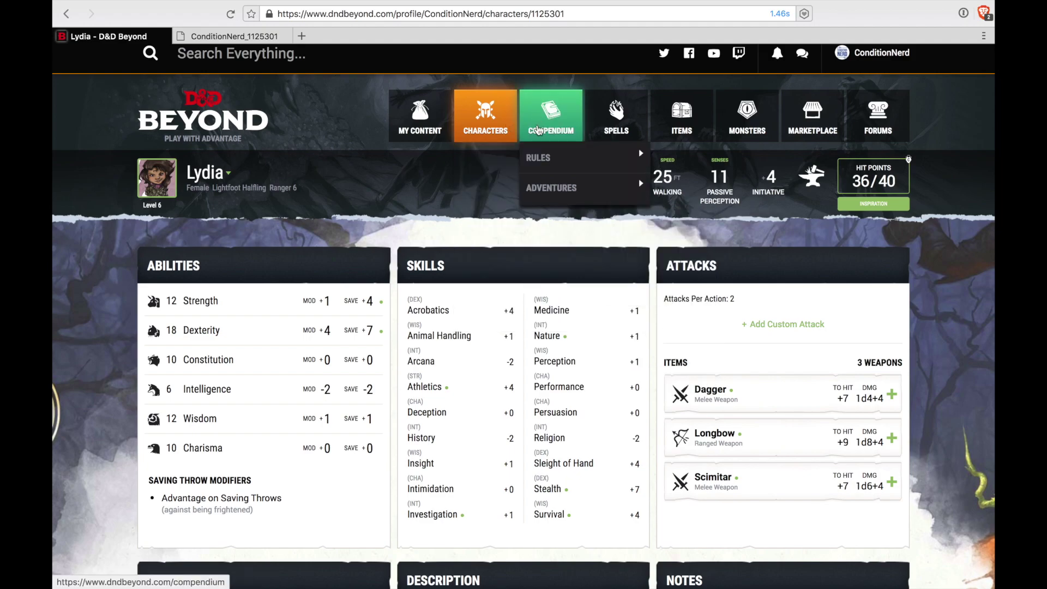
{"action": "mouse_move", "coordinate": [545, 156]}
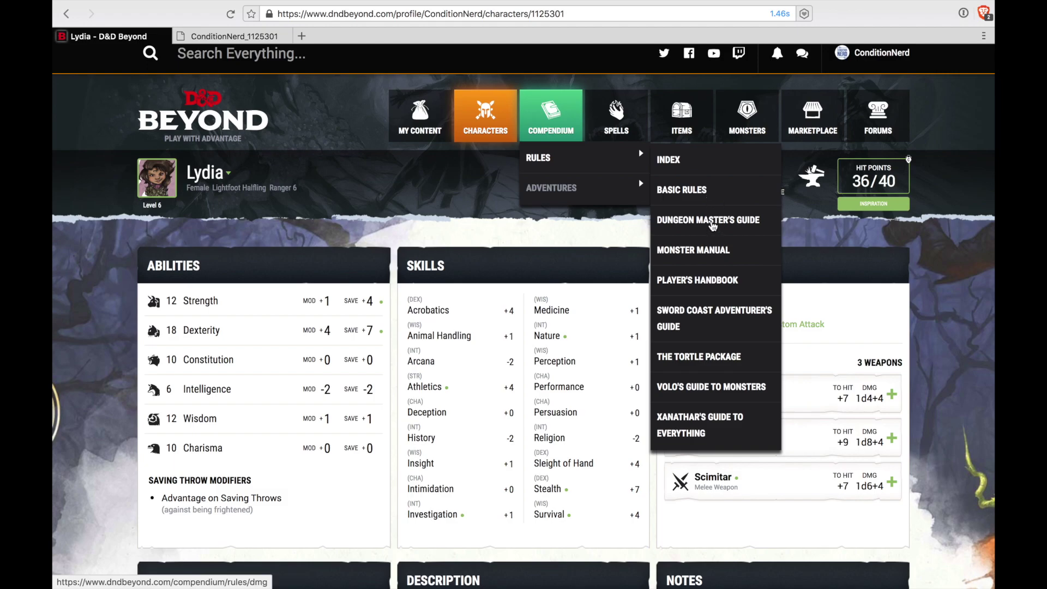
{"action": "left_click", "coordinate": [696, 281]}
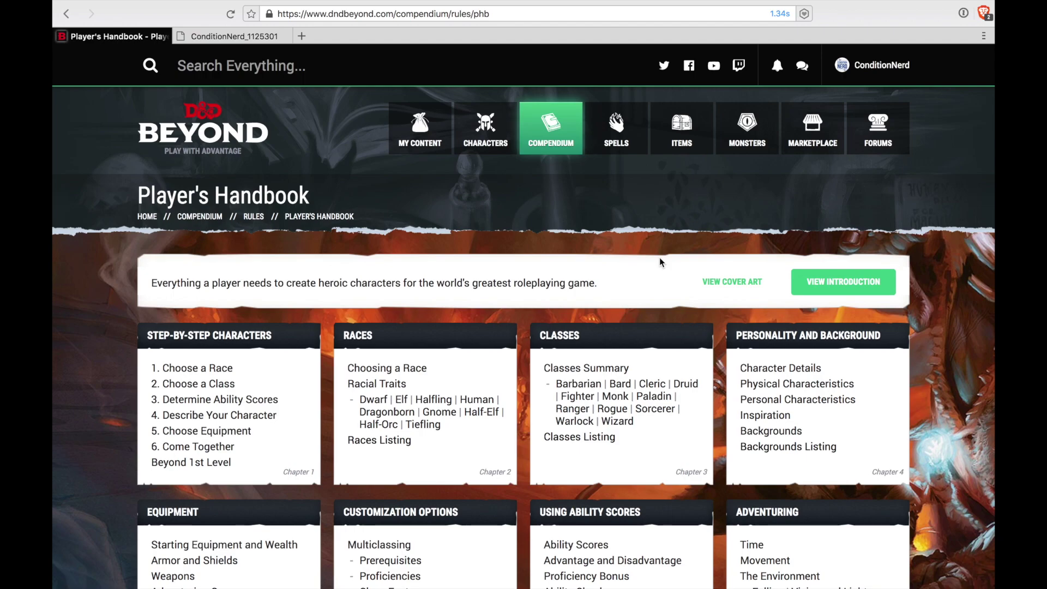
Open the handbook's Sorcerer class entry, examine its description and level table, and return to the beginning of the Classes chapter
{"action": "scroll", "coordinate": [660, 262], "scroll_direction": "down", "scroll_amount": 2}
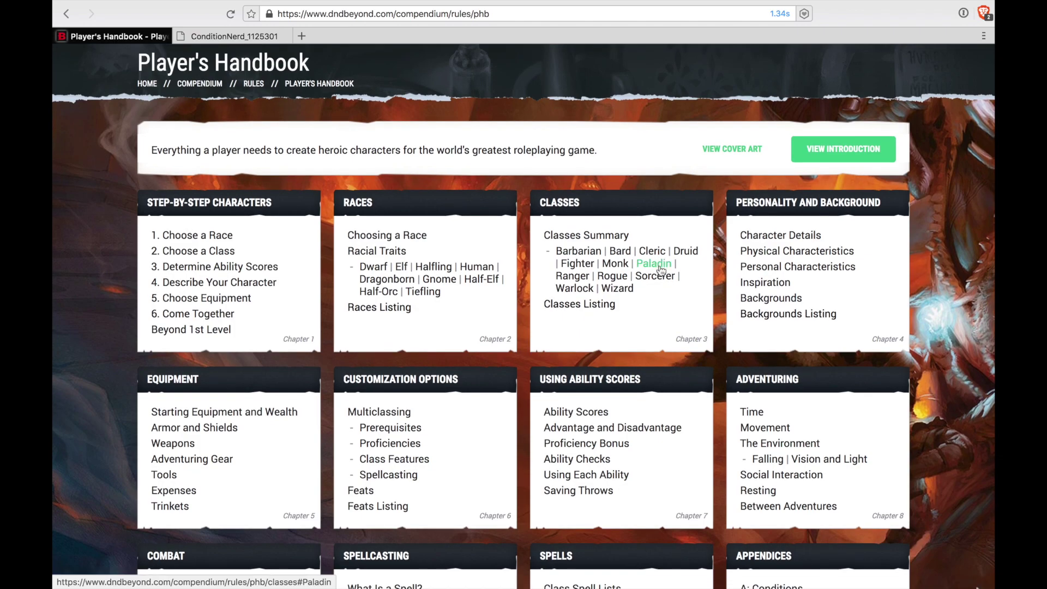
{"action": "left_click", "coordinate": [662, 276]}
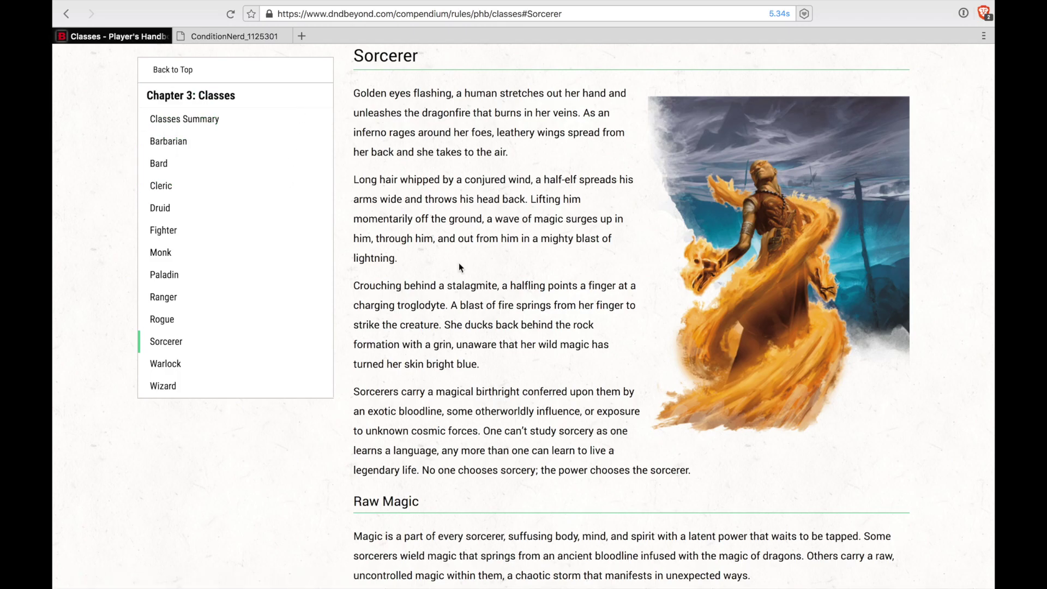
{"action": "scroll", "coordinate": [459, 263], "scroll_direction": "down", "scroll_amount": 7}
{"action": "scroll", "coordinate": [459, 262], "scroll_direction": "down", "scroll_amount": 15}
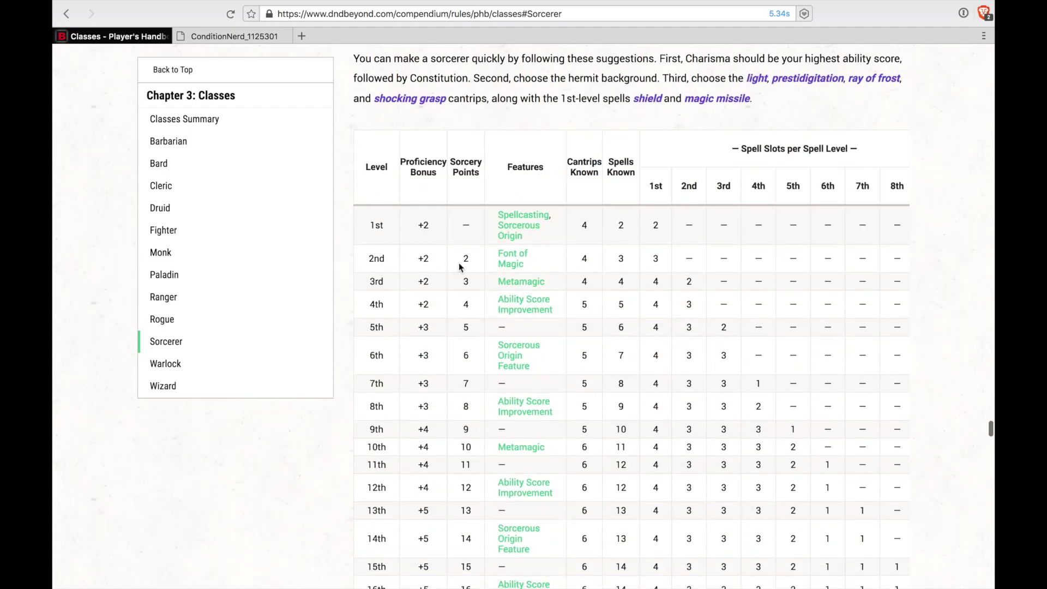
{"action": "scroll", "coordinate": [459, 266], "scroll_direction": "down", "scroll_amount": 3}
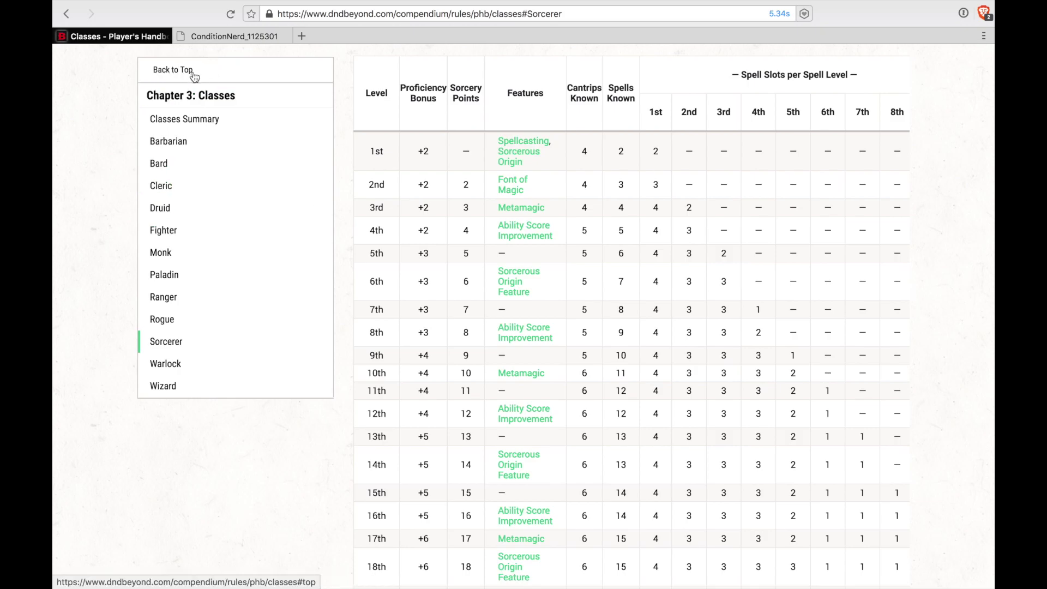
{"action": "left_click", "coordinate": [173, 70]}
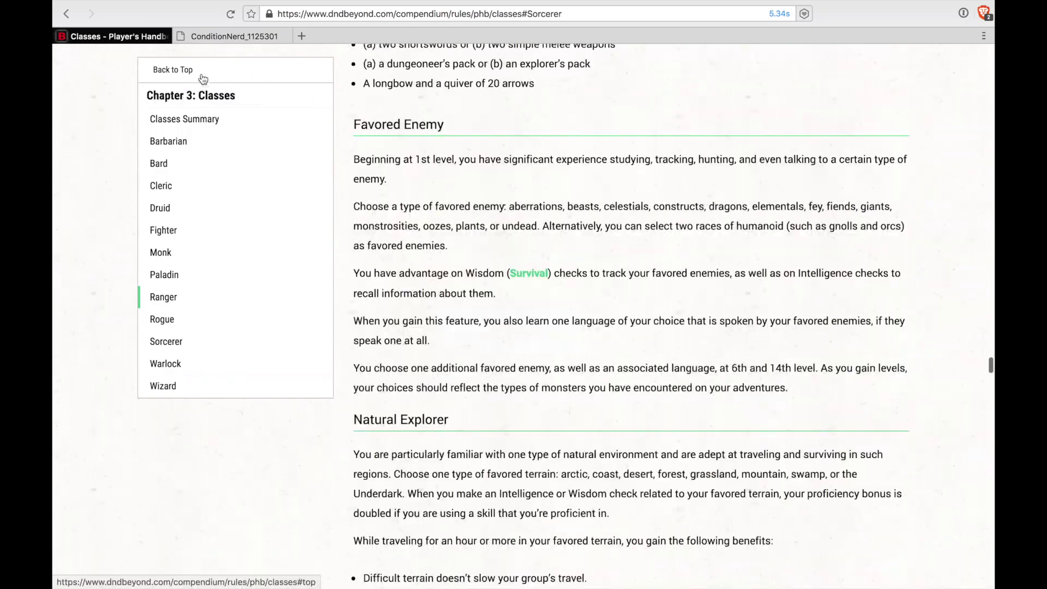
{"action": "left_click", "coordinate": [174, 79]}
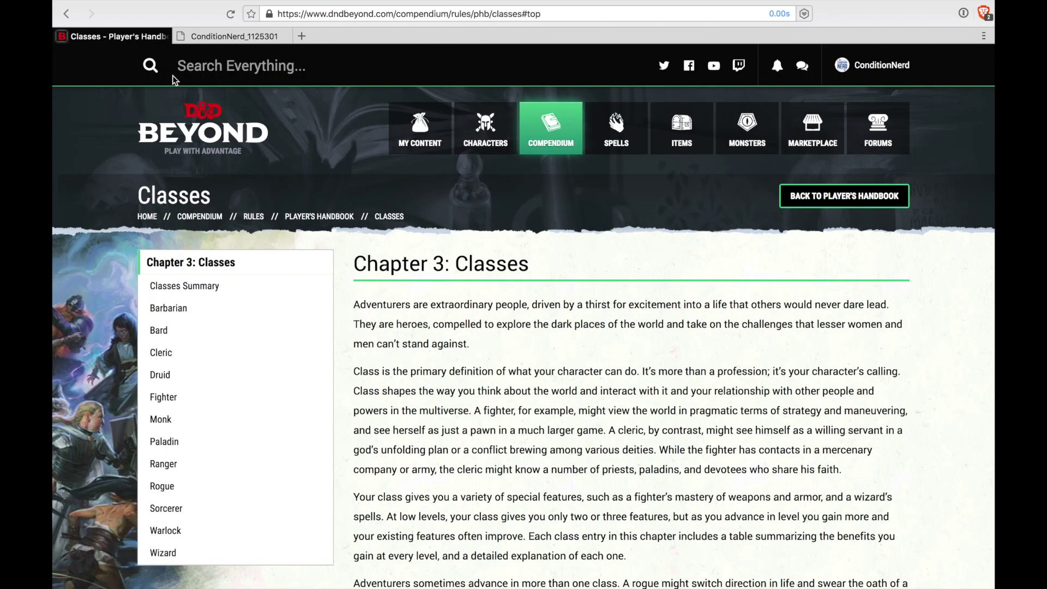
Search the Classes chapter page for "warlock" and close the page search
{"action": "mouse_move", "coordinate": [582, 131]}
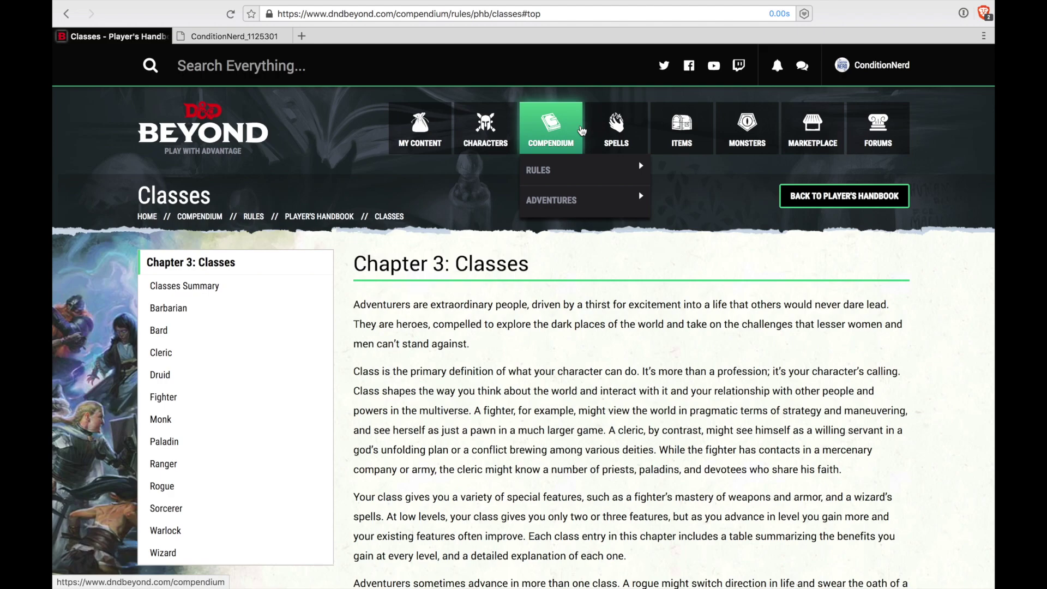
{"action": "key", "text": "ctrl+f"}
{"action": "type", "text": "warlock"}
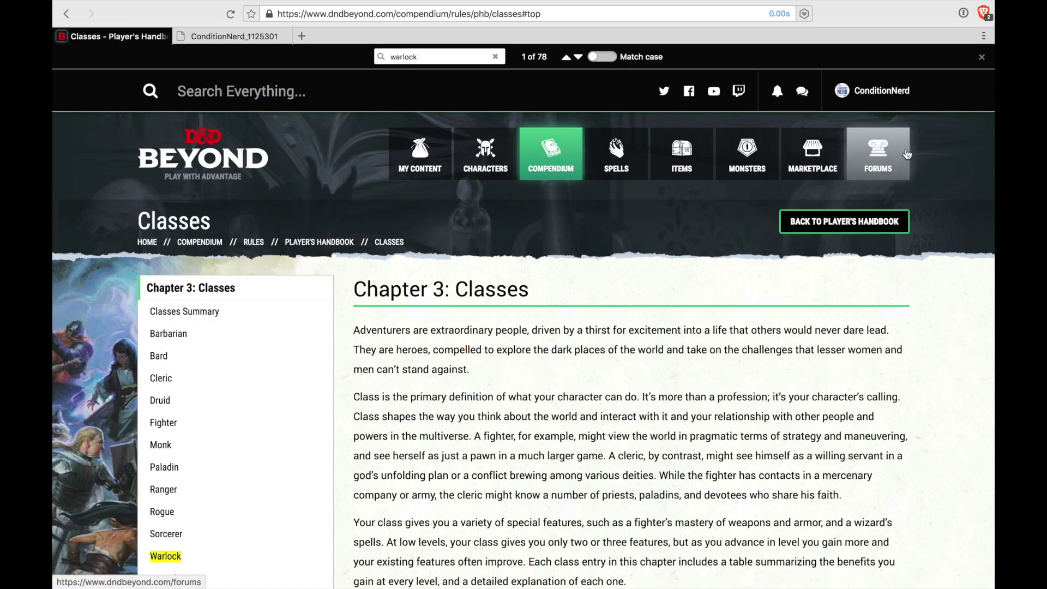
{"action": "left_click", "coordinate": [981, 57]}
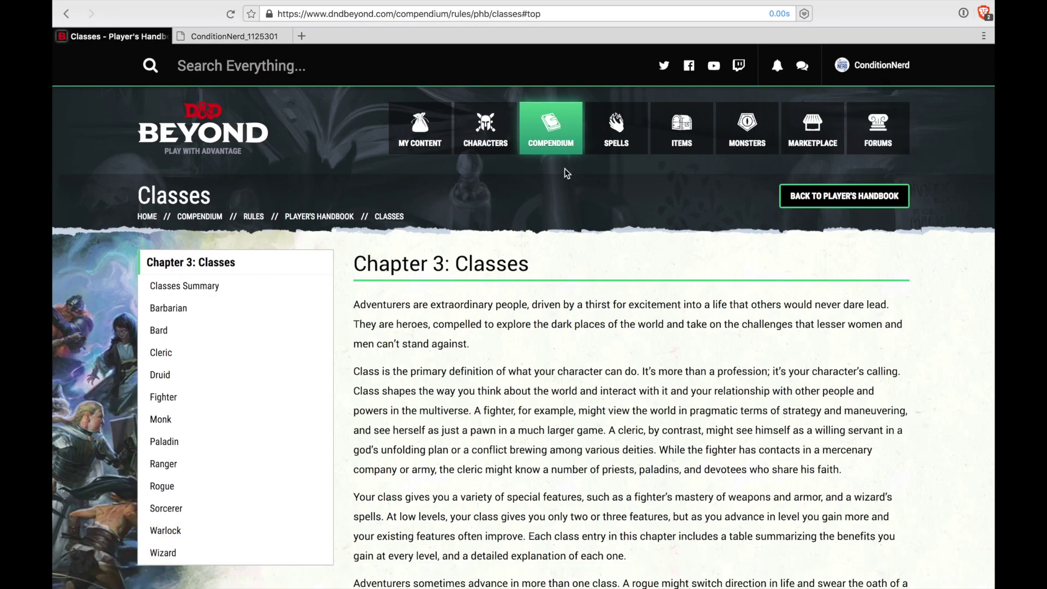
Open the Monster Manual from the compendium's rules books and go to its Hobgoblins entry
{"action": "mouse_move", "coordinate": [556, 149]}
{"action": "mouse_move", "coordinate": [555, 184]}
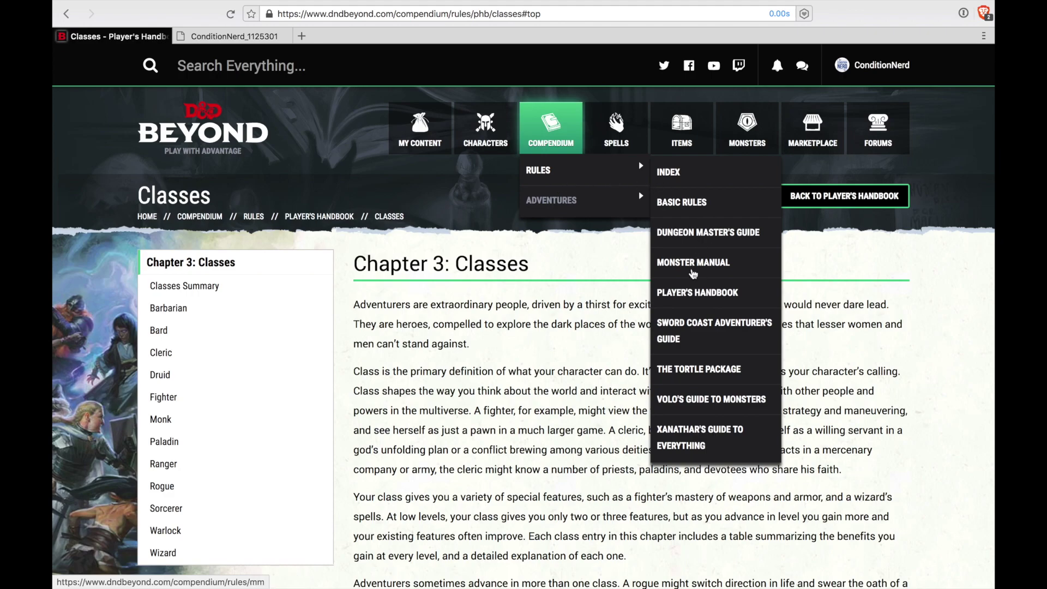
{"action": "left_click", "coordinate": [699, 266]}
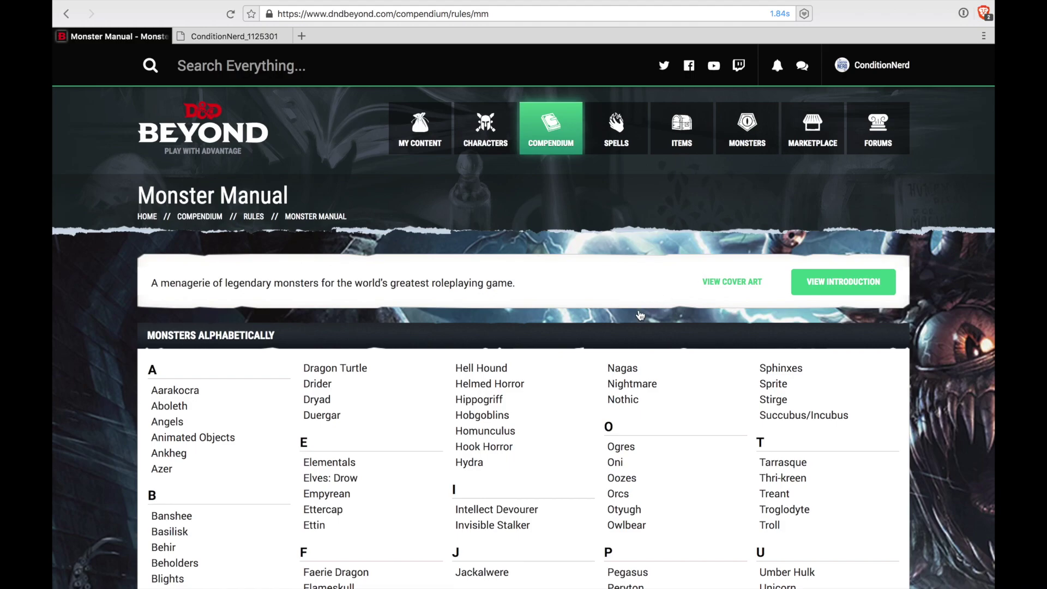
{"action": "scroll", "coordinate": [615, 339], "scroll_direction": "down", "scroll_amount": 3}
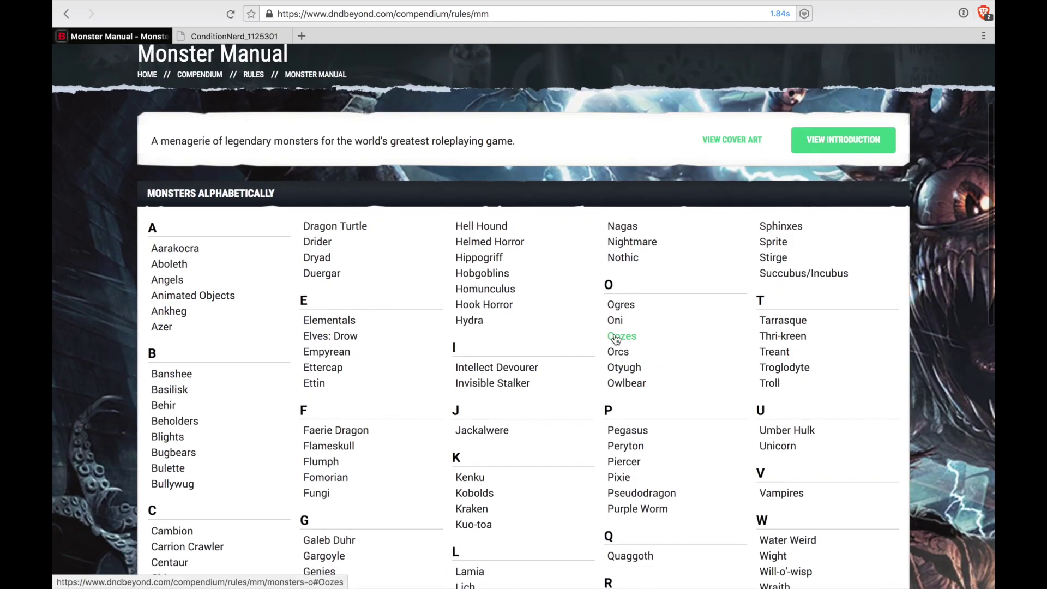
{"action": "left_click", "coordinate": [489, 274]}
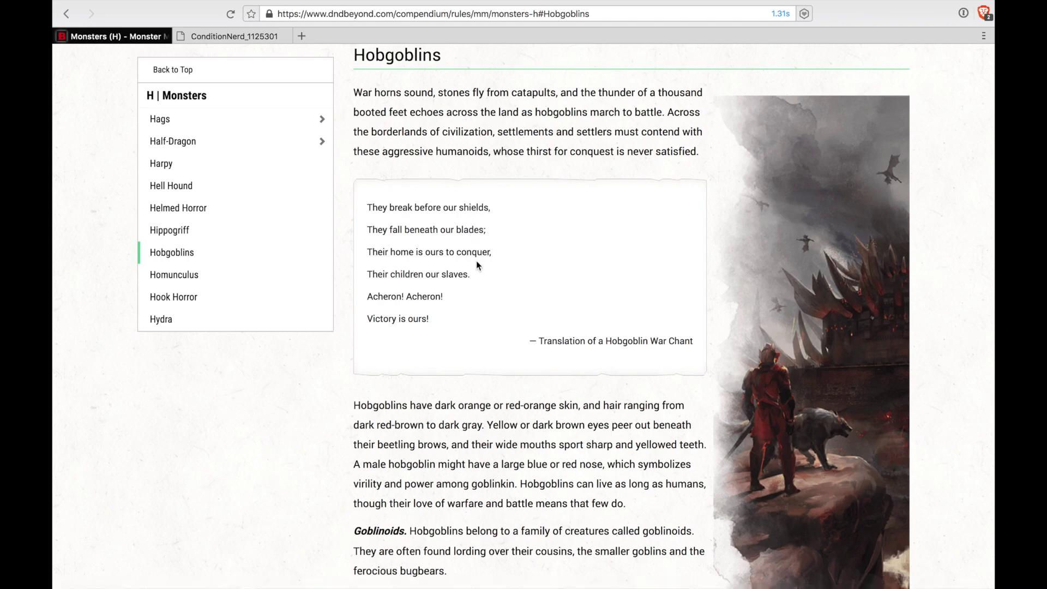
Examine the Hobgoblins lore and the stat blocks for the hobgoblin, captain and warlord, plus the neighbouring Homunculus entry
{"action": "scroll", "coordinate": [476, 263], "scroll_direction": "down", "scroll_amount": 1}
{"action": "scroll", "coordinate": [476, 261], "scroll_direction": "down", "scroll_amount": 8}
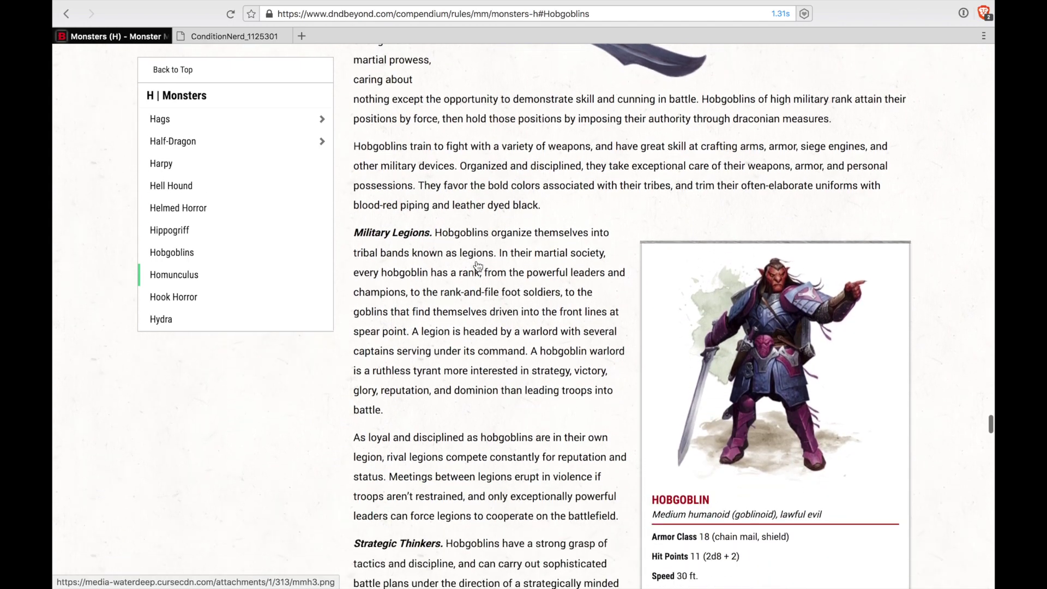
{"action": "scroll", "coordinate": [477, 265], "scroll_direction": "down", "scroll_amount": 1}
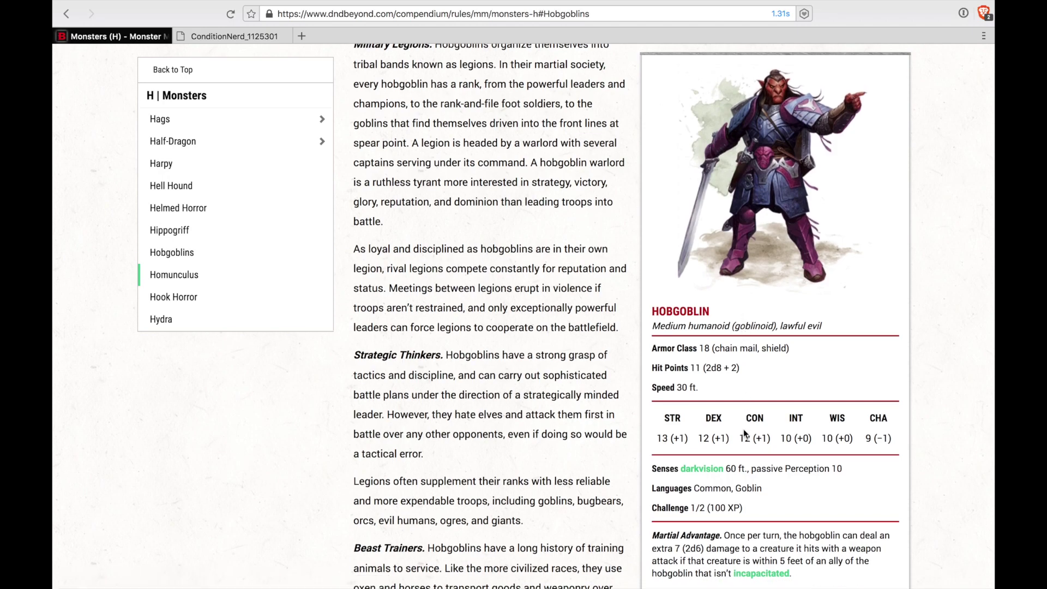
{"action": "scroll", "coordinate": [743, 429], "scroll_direction": "down", "scroll_amount": 1}
{"action": "scroll", "coordinate": [743, 429], "scroll_direction": "down", "scroll_amount": 9}
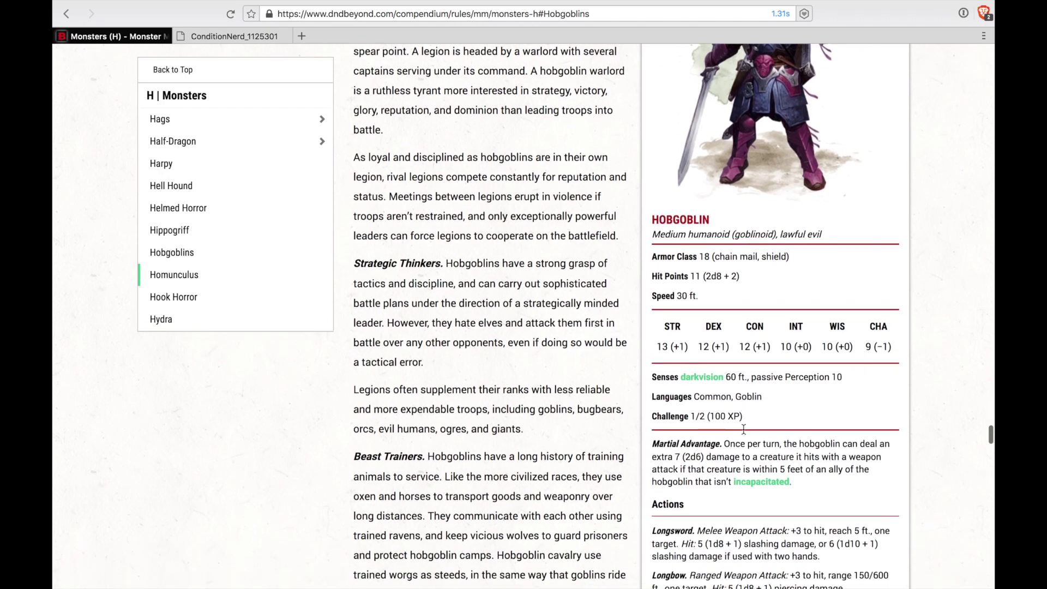
{"action": "scroll", "coordinate": [743, 429], "scroll_direction": "down", "scroll_amount": 10}
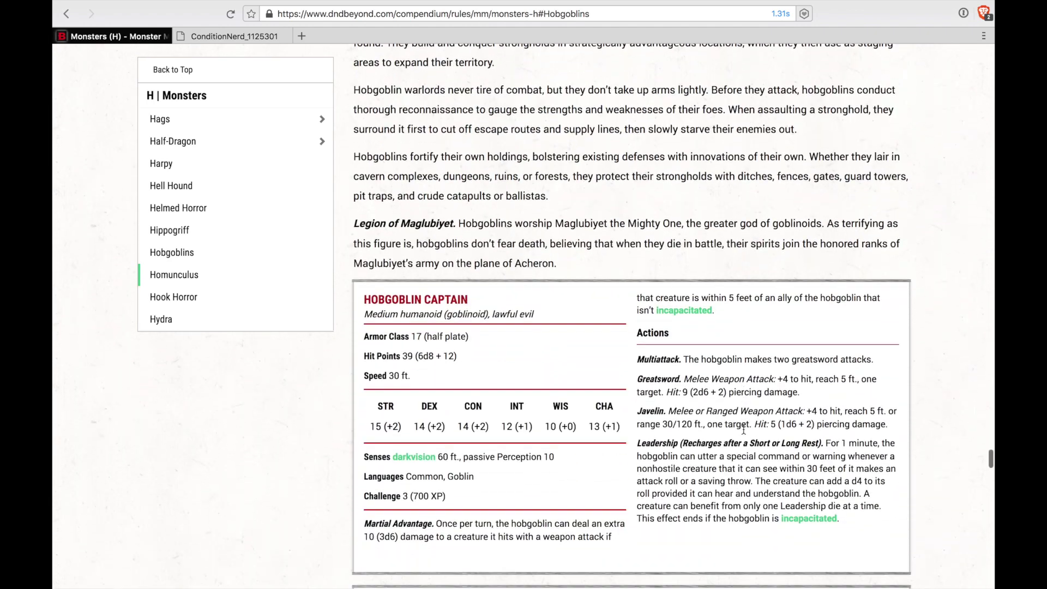
{"action": "scroll", "coordinate": [743, 429], "scroll_direction": "down", "scroll_amount": 2}
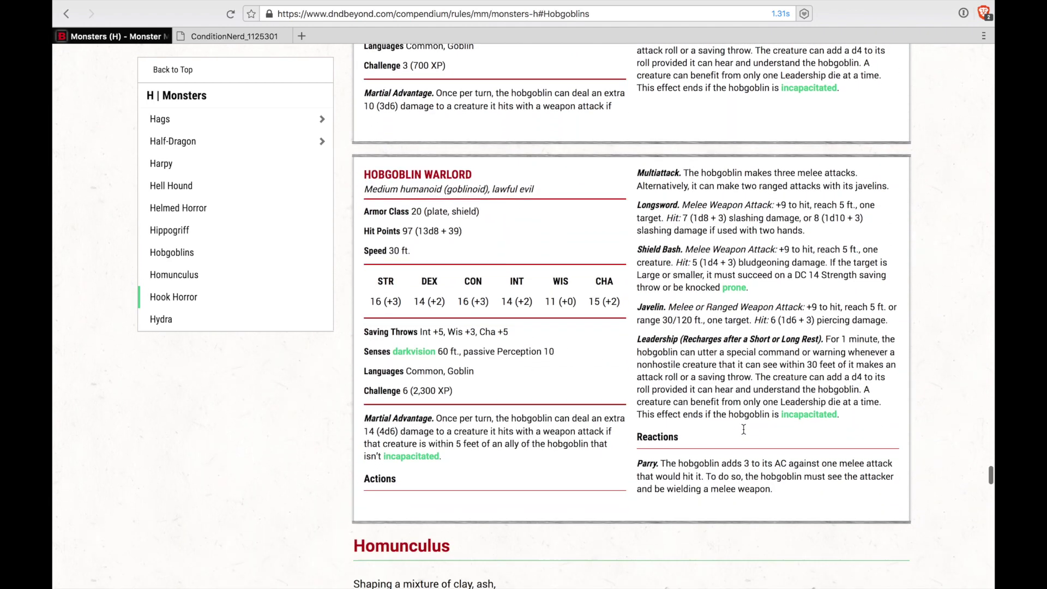
{"action": "scroll", "coordinate": [743, 429], "scroll_direction": "up", "scroll_amount": 3}
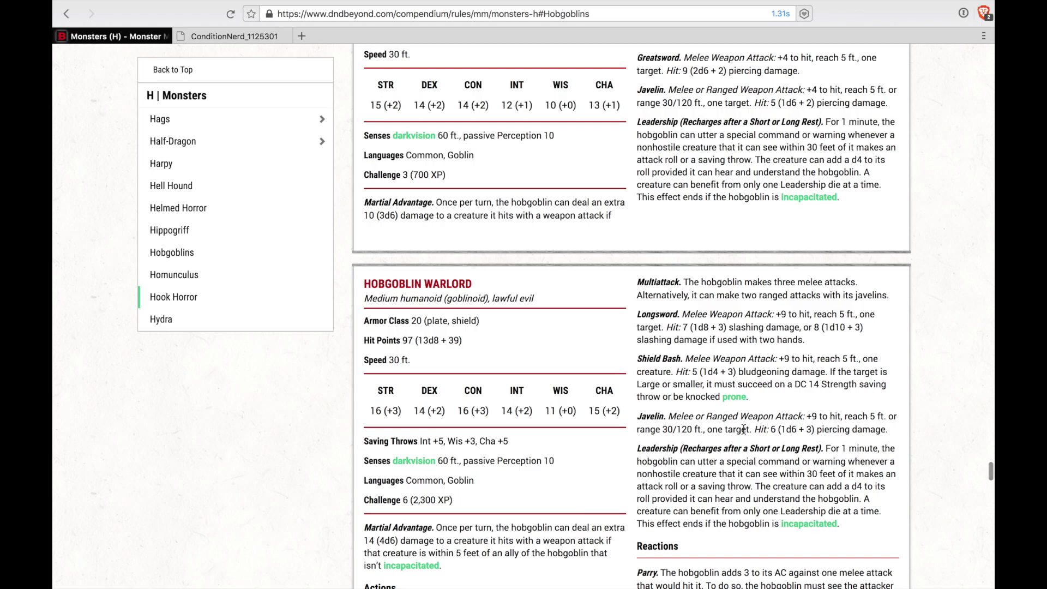
{"action": "scroll", "coordinate": [708, 435], "scroll_direction": "down", "scroll_amount": 10}
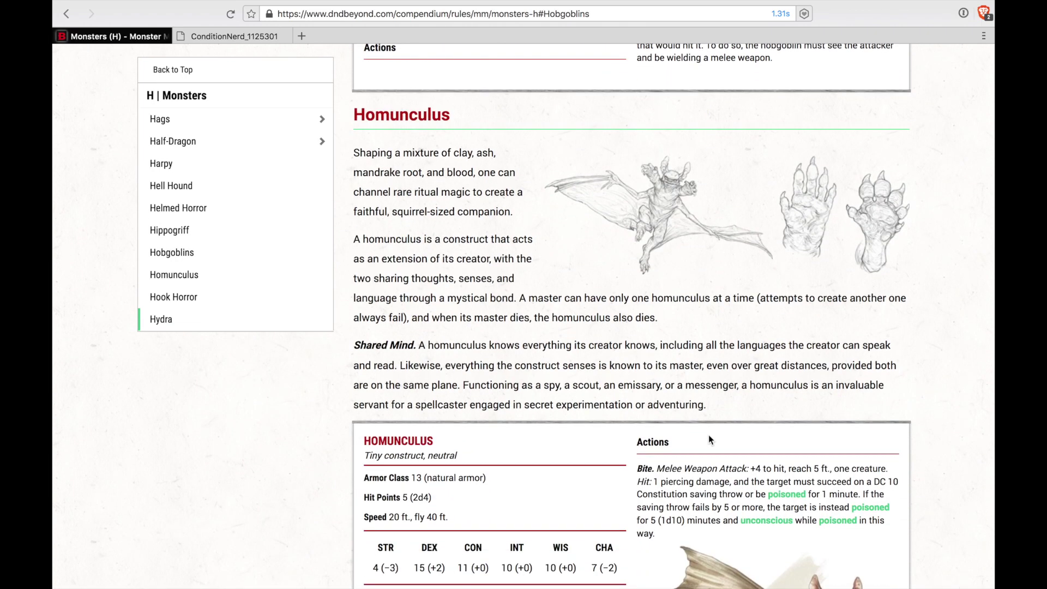
{"action": "scroll", "coordinate": [708, 434], "scroll_direction": "down", "scroll_amount": 4}
{"action": "scroll", "coordinate": [708, 434], "scroll_direction": "up", "scroll_amount": 20}
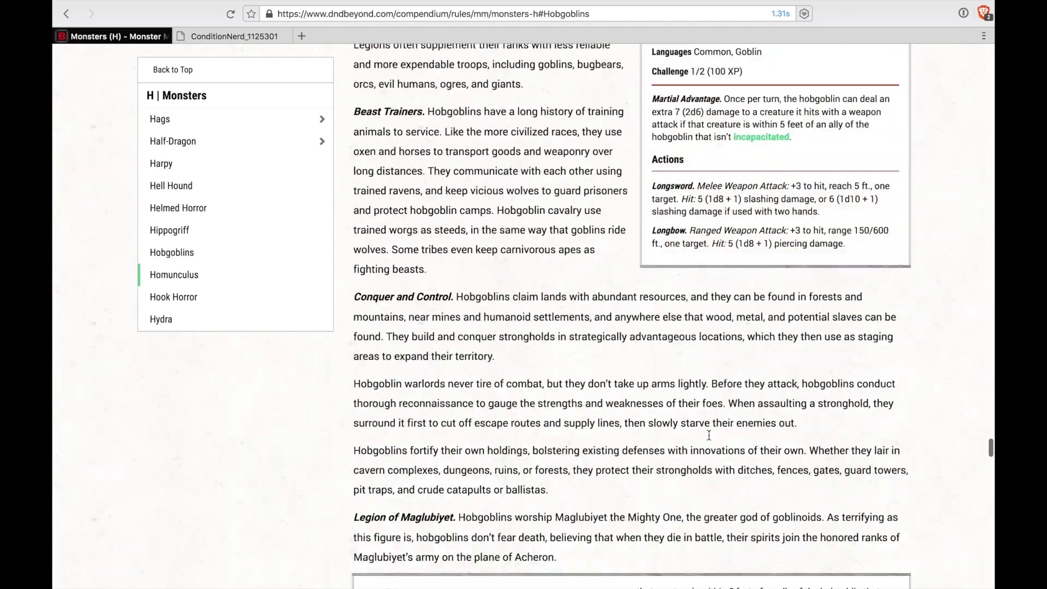
{"action": "scroll", "coordinate": [708, 434], "scroll_direction": "up", "scroll_amount": 10}
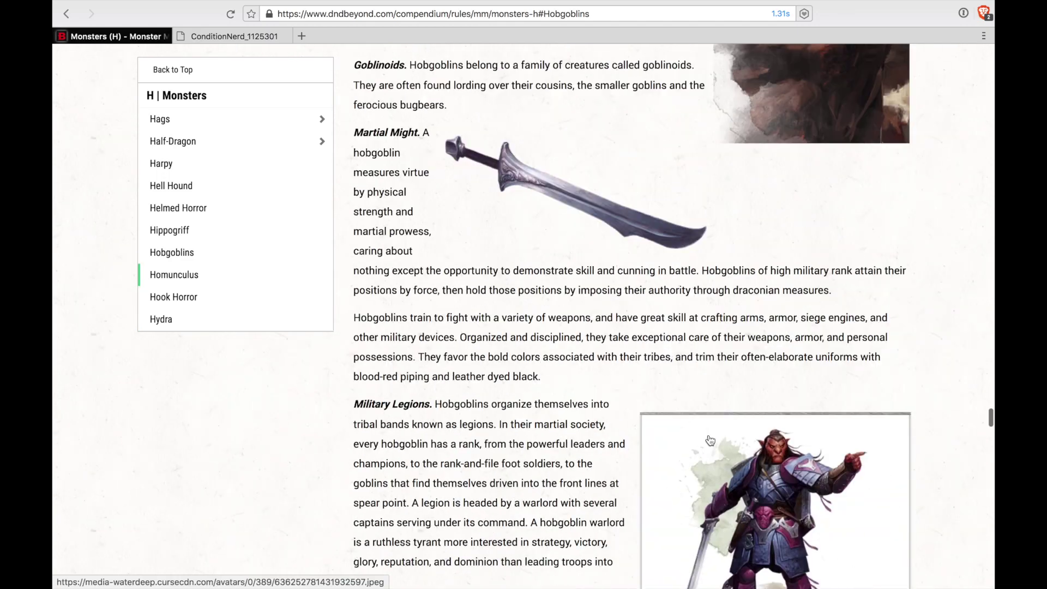
Return to the beginning of the H monsters page and open Volo's Guide to Monsters from the compendium's rules books
{"action": "left_click", "coordinate": [184, 78]}
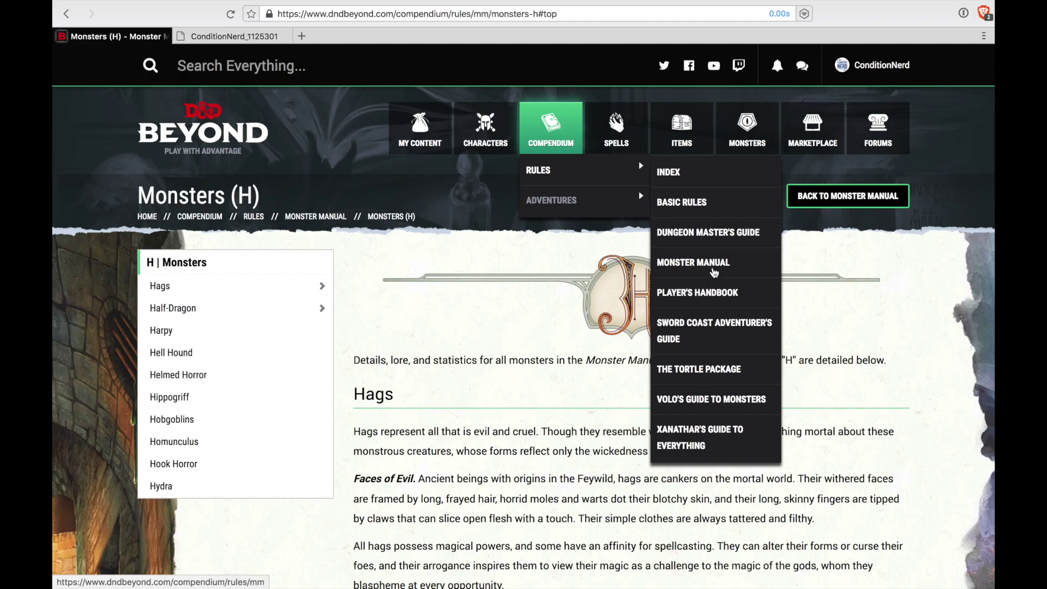
{"action": "left_click", "coordinate": [705, 402]}
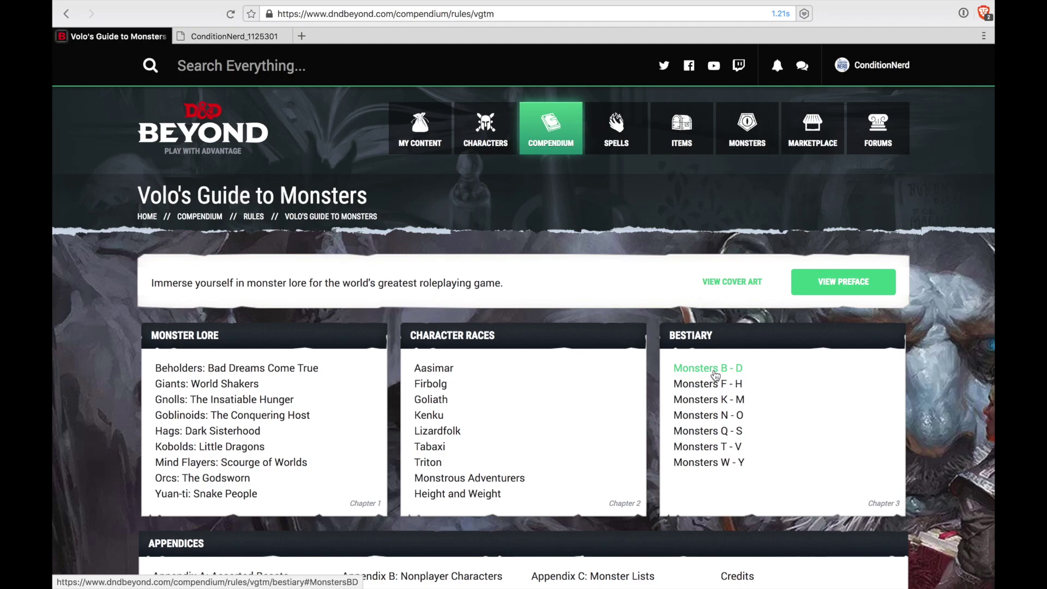
Open the Bestiary's Monsters B - D section and examine the Banderhobb stat block, previewing linked conditions such as frightened and blinded
{"action": "left_click", "coordinate": [715, 375]}
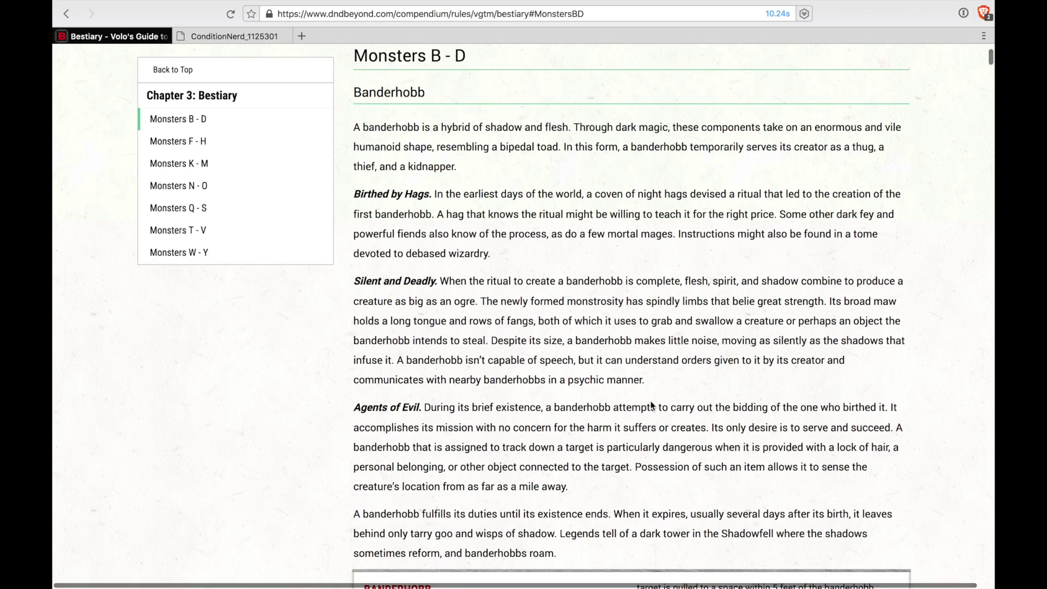
{"action": "scroll", "coordinate": [646, 382], "scroll_direction": "down", "scroll_amount": 10}
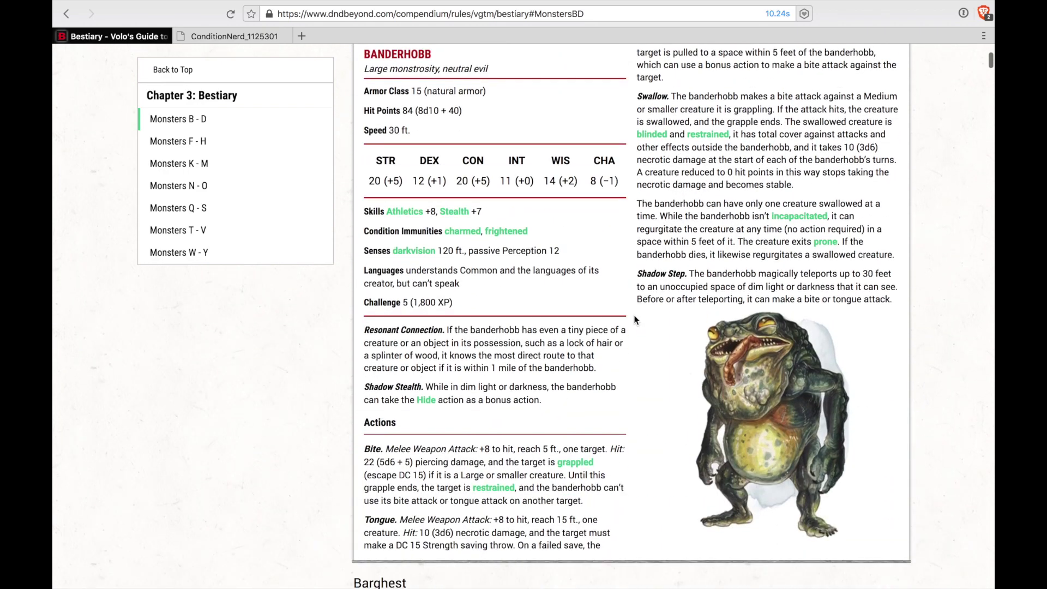
{"action": "scroll", "coordinate": [633, 315], "scroll_direction": "up", "scroll_amount": 1}
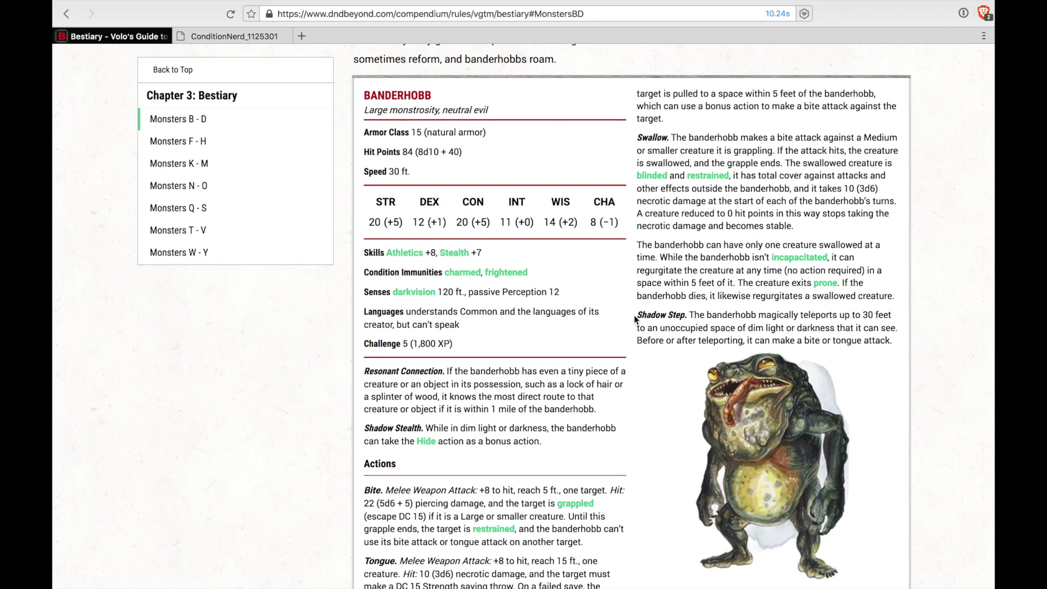
{"action": "mouse_move", "coordinate": [513, 276]}
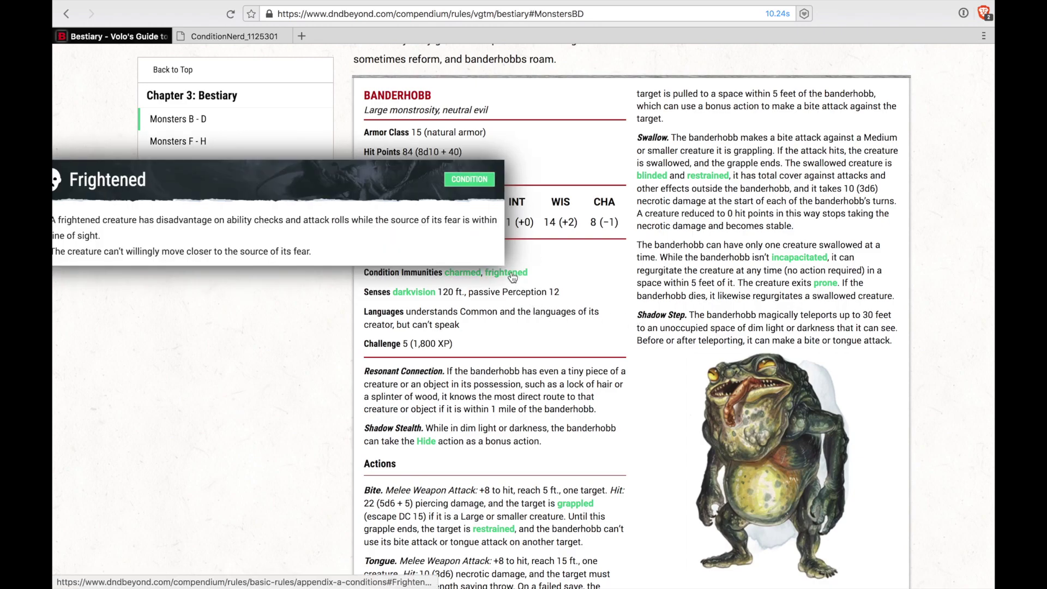
{"action": "mouse_move", "coordinate": [647, 177]}
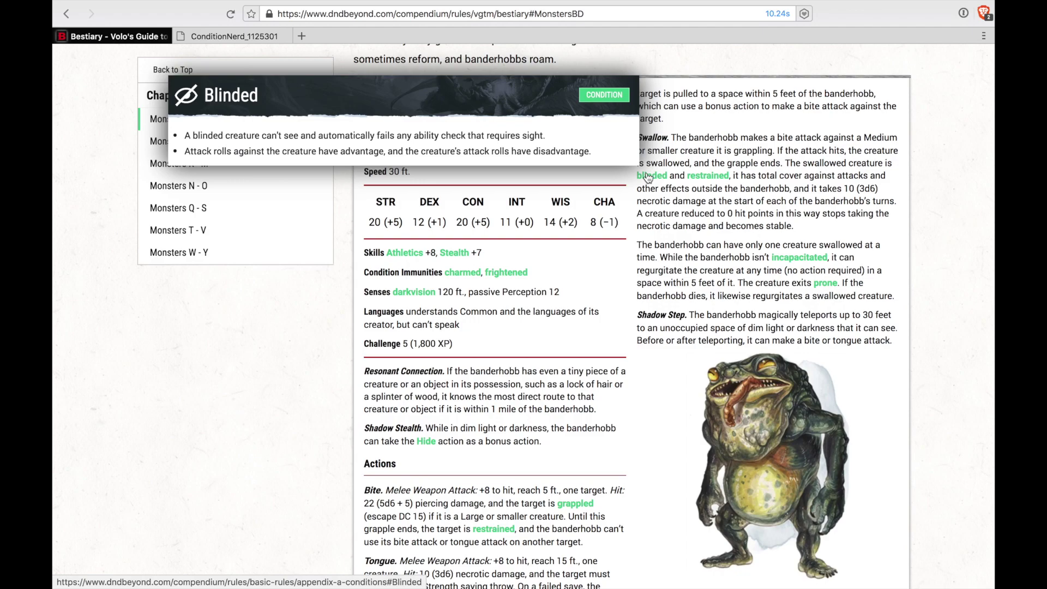
{"action": "mouse_move", "coordinate": [461, 257]}
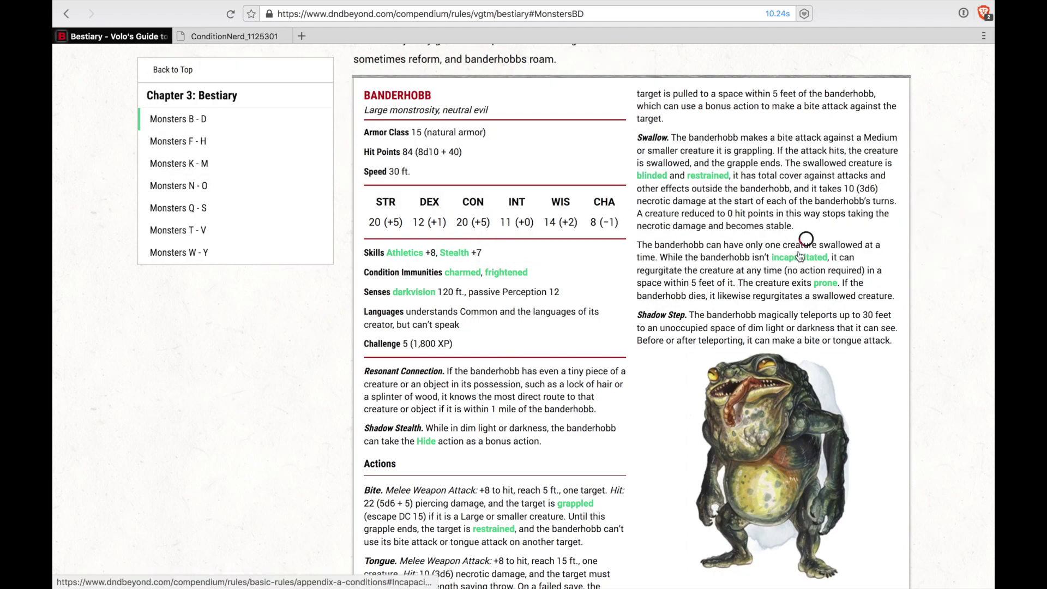
{"action": "mouse_move", "coordinate": [808, 257]}
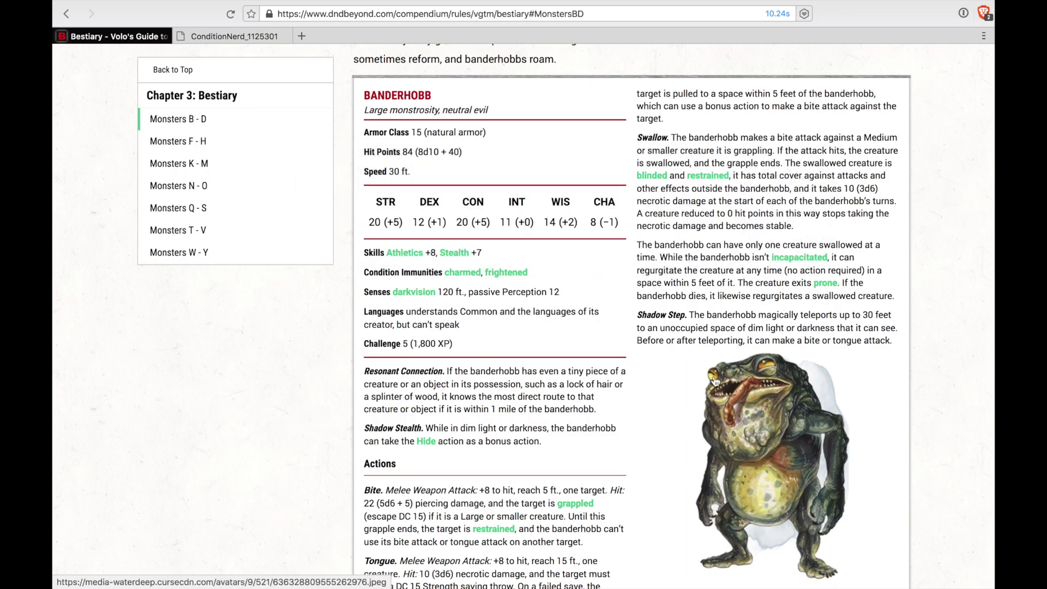
Open the Pass without Trace spell from the Barghest's at-will spells and highlight the classes it is available for
{"action": "scroll", "coordinate": [715, 381], "scroll_direction": "down", "scroll_amount": 5}
{"action": "scroll", "coordinate": [715, 381], "scroll_direction": "down", "scroll_amount": 5}
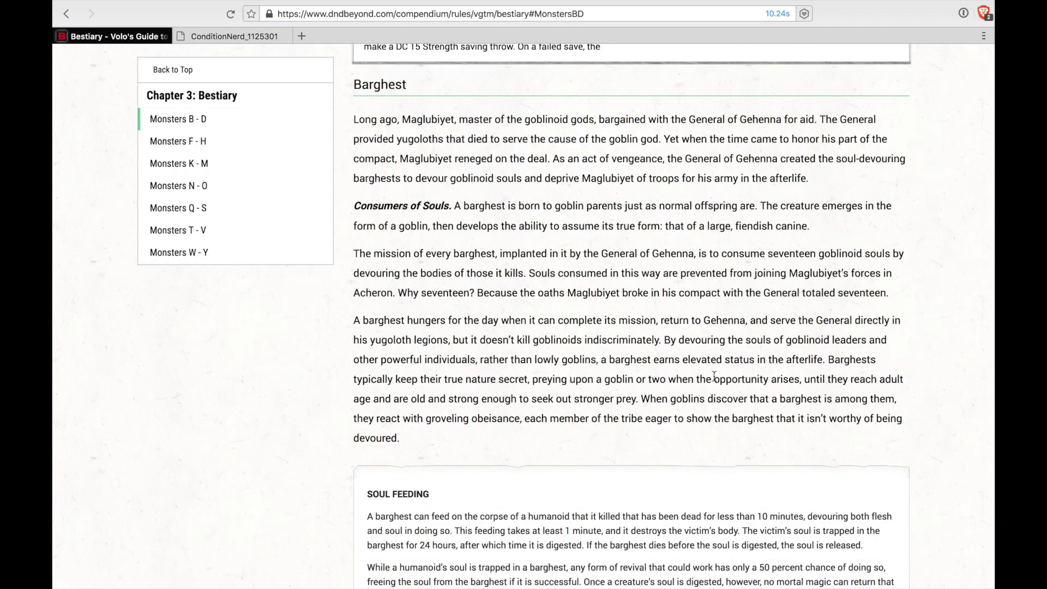
{"action": "scroll", "coordinate": [714, 376], "scroll_direction": "down", "scroll_amount": 3}
{"action": "scroll", "coordinate": [714, 375], "scroll_direction": "down", "scroll_amount": 5}
{"action": "mouse_move", "coordinate": [715, 381]}
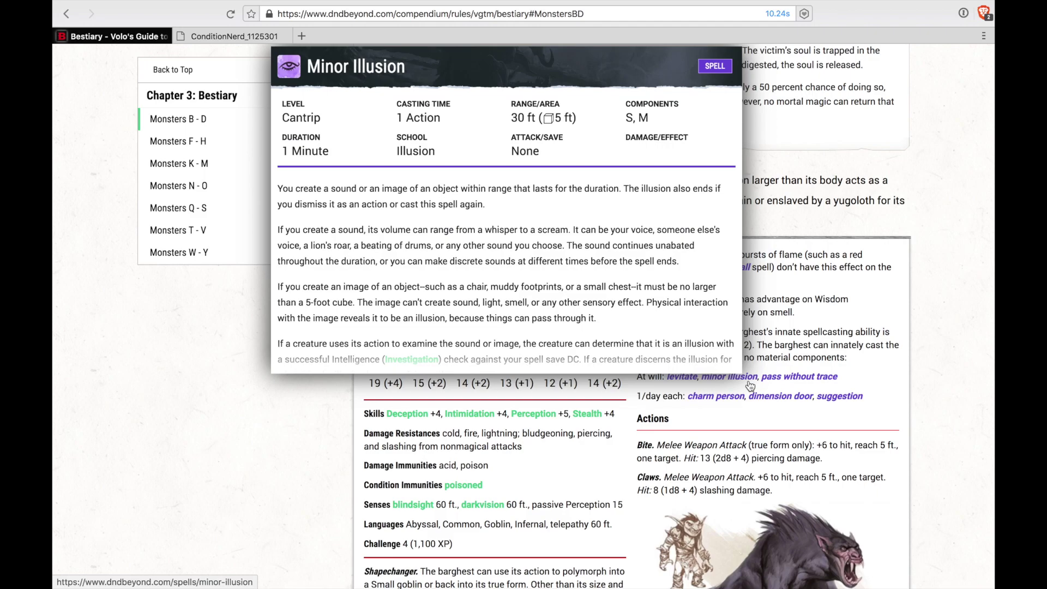
{"action": "left_click", "coordinate": [800, 381]}
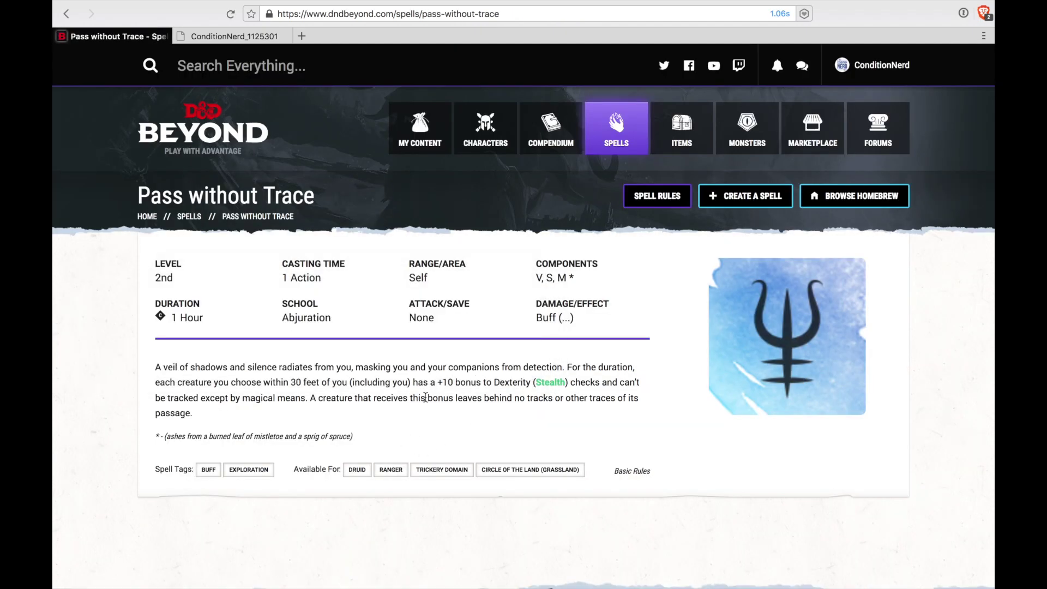
{"action": "left_click_drag", "start_coordinate": [307, 470], "coordinate": [590, 472]}
{"action": "left_click", "coordinate": [590, 472]}
Open Tomb of Annihilation from the compendium's adventures and view its full contents list
{"action": "mouse_move", "coordinate": [530, 121]}
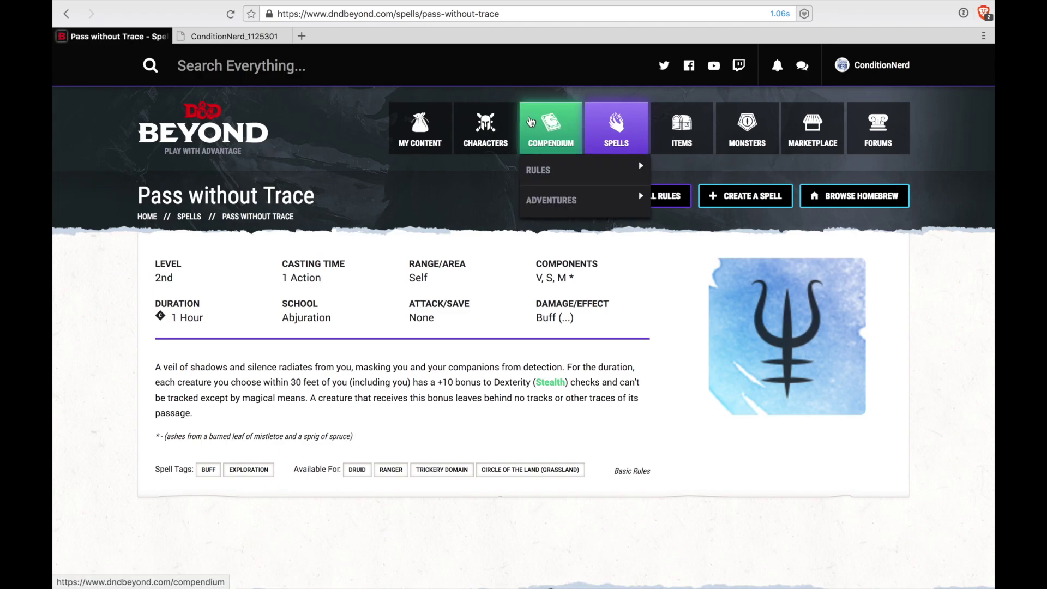
{"action": "mouse_move", "coordinate": [548, 170]}
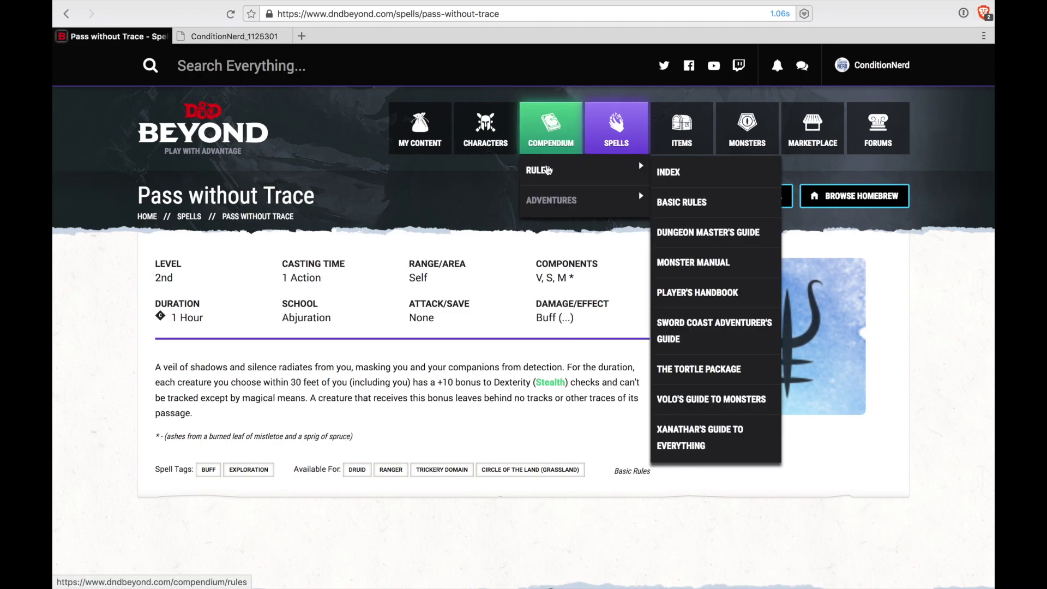
{"action": "mouse_move", "coordinate": [550, 202]}
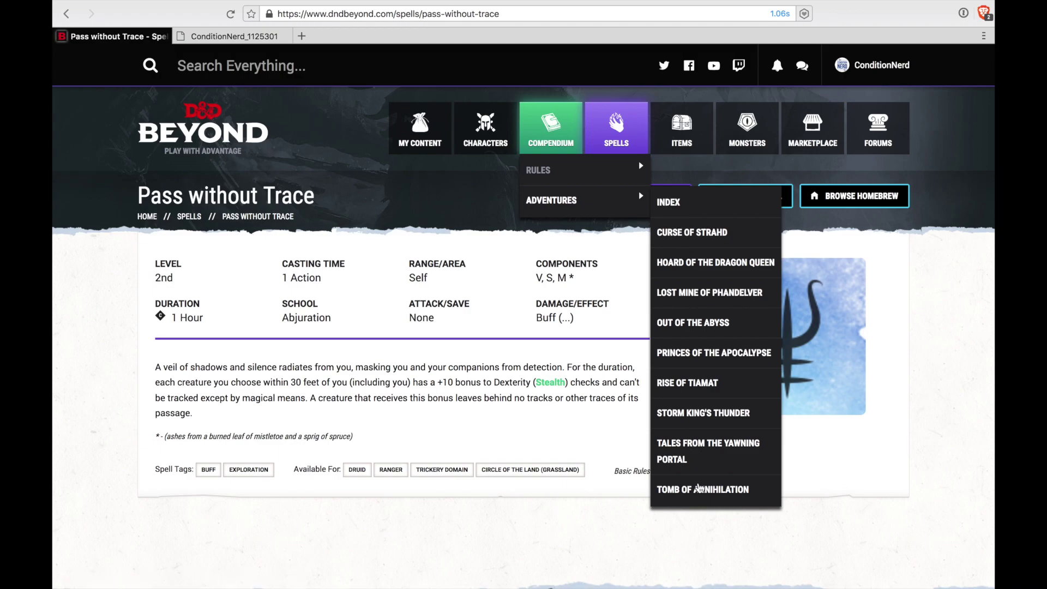
{"action": "left_click", "coordinate": [698, 490]}
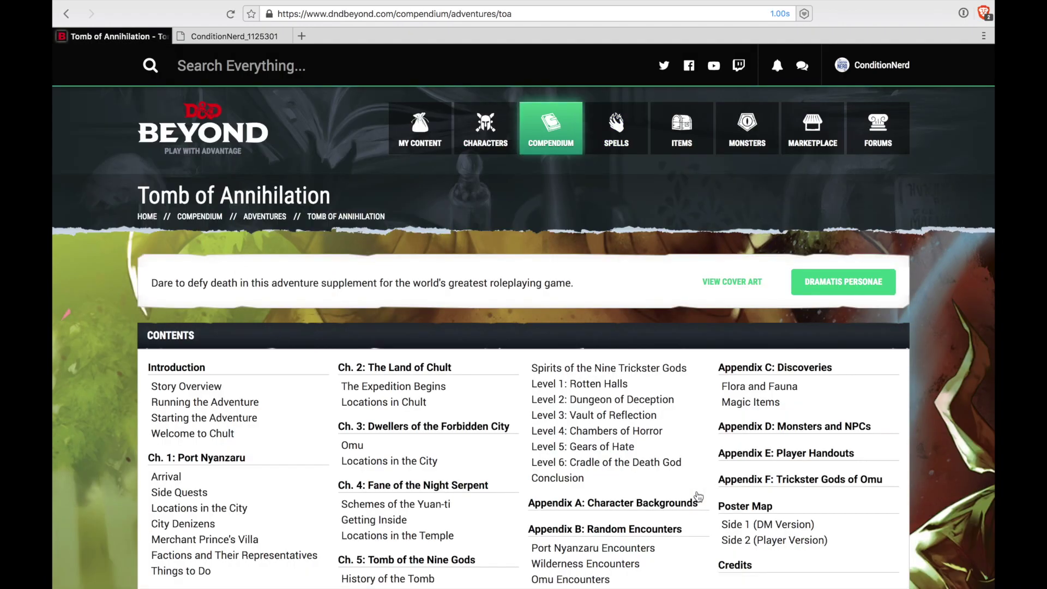
{"action": "scroll", "coordinate": [580, 323], "scroll_direction": "down", "scroll_amount": 3}
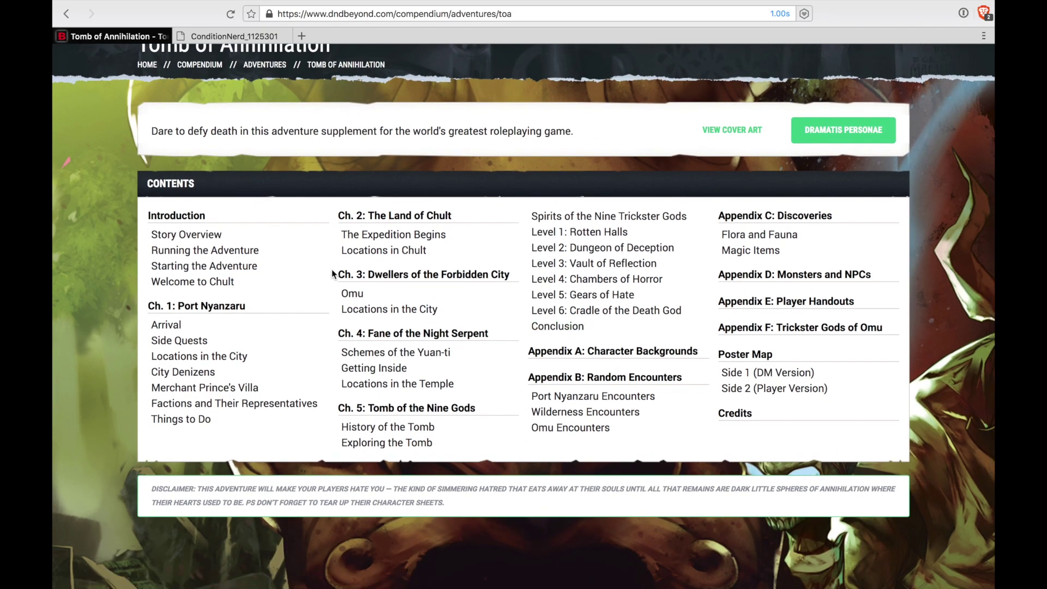
Open the Introduction's Story Overview and read on through Running the Adventure to the Adventure Summary
{"action": "left_click", "coordinate": [195, 239]}
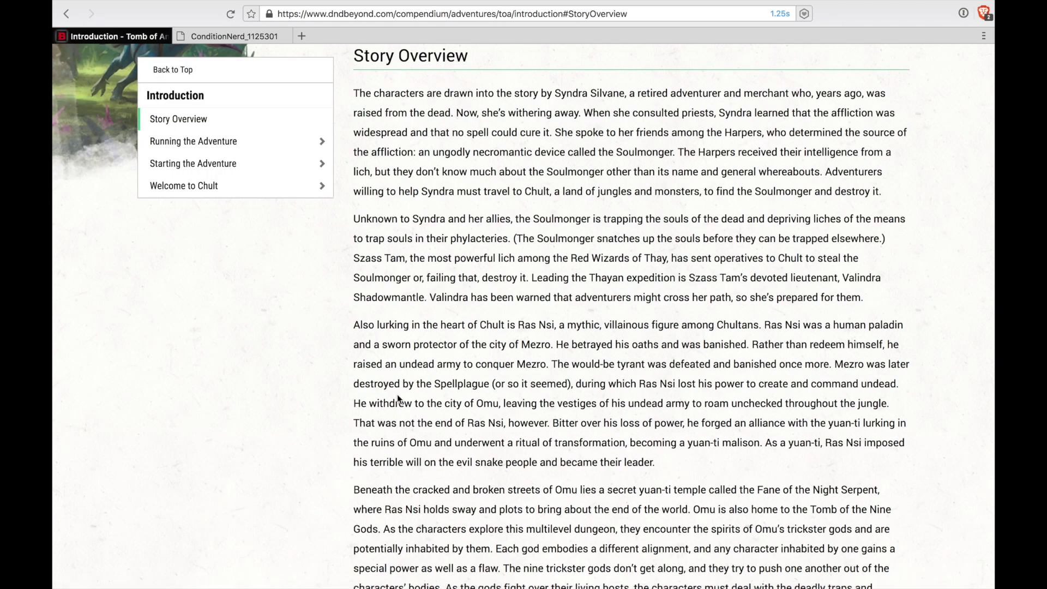
{"action": "scroll", "coordinate": [397, 394], "scroll_direction": "down", "scroll_amount": 3}
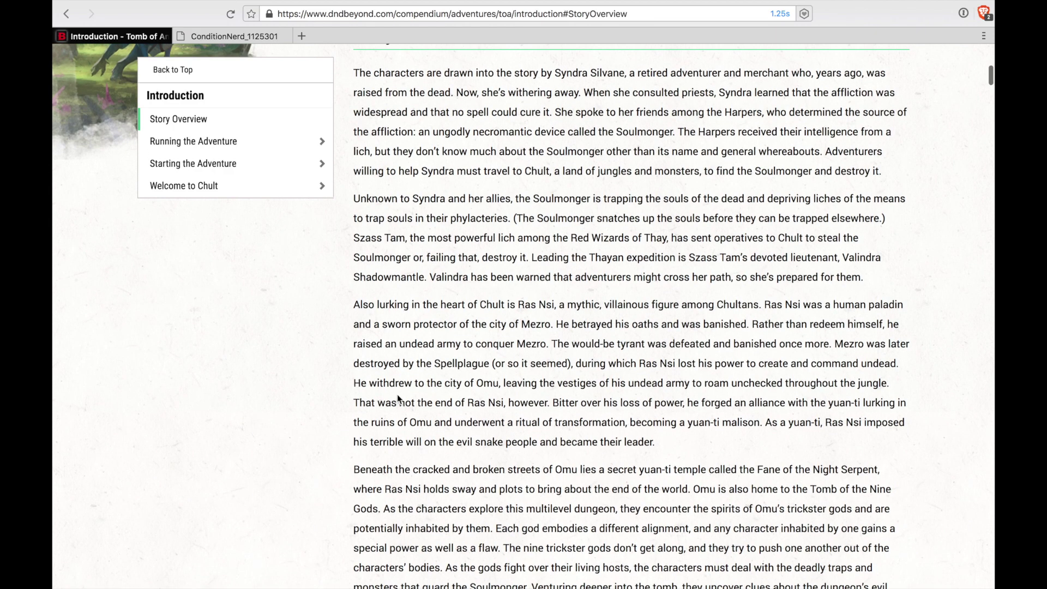
{"action": "scroll", "coordinate": [397, 394], "scroll_direction": "down", "scroll_amount": 15}
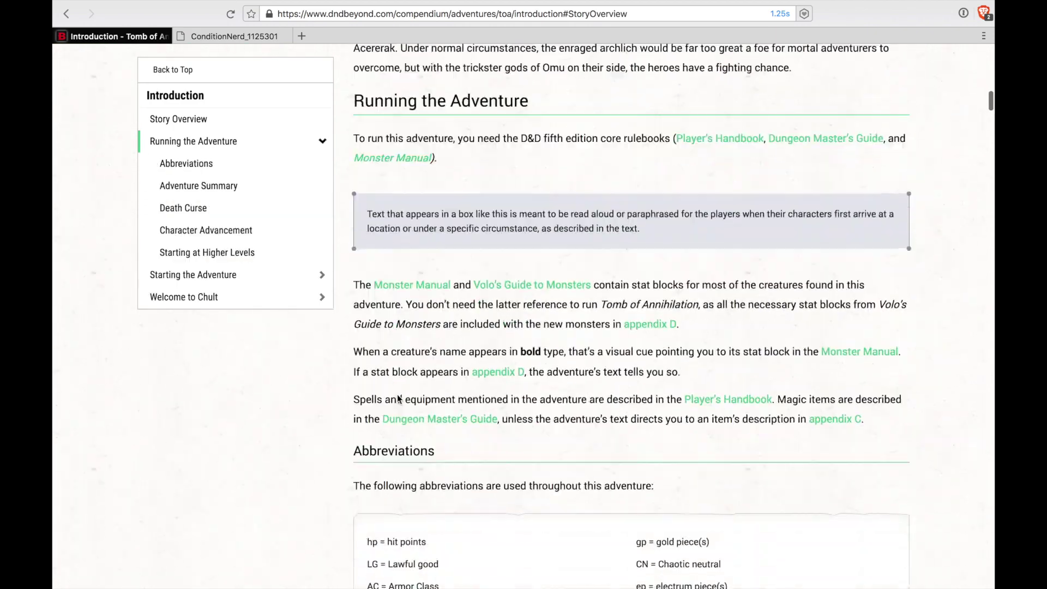
{"action": "scroll", "coordinate": [397, 397], "scroll_direction": "down", "scroll_amount": 6}
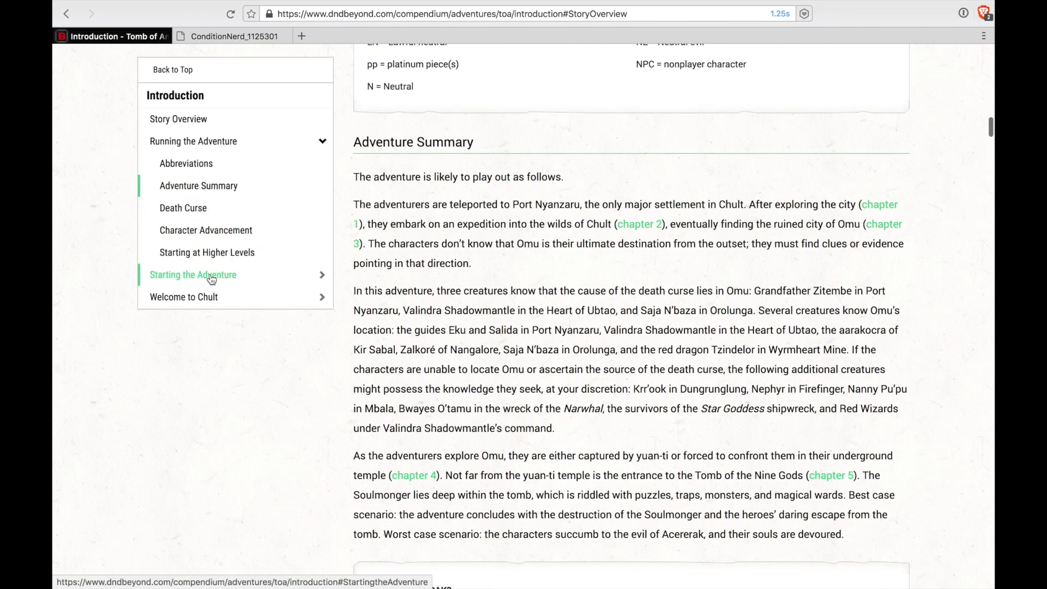
Go to Starting the Adventure and its Syndra Silvane's Curse section, and return to the beginning of the Introduction
{"action": "left_click", "coordinate": [285, 275]}
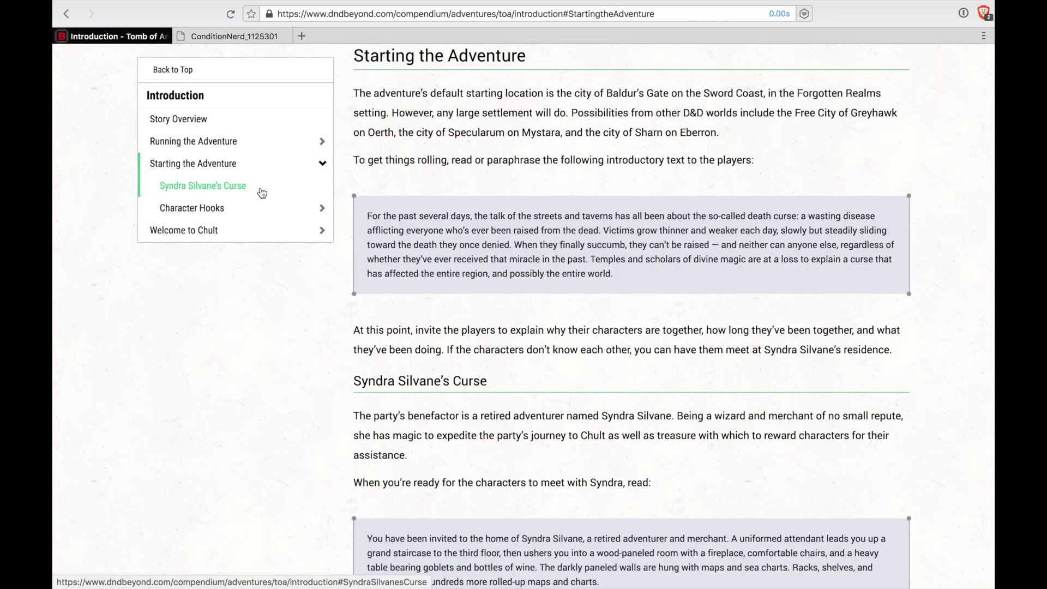
{"action": "left_click", "coordinate": [261, 191]}
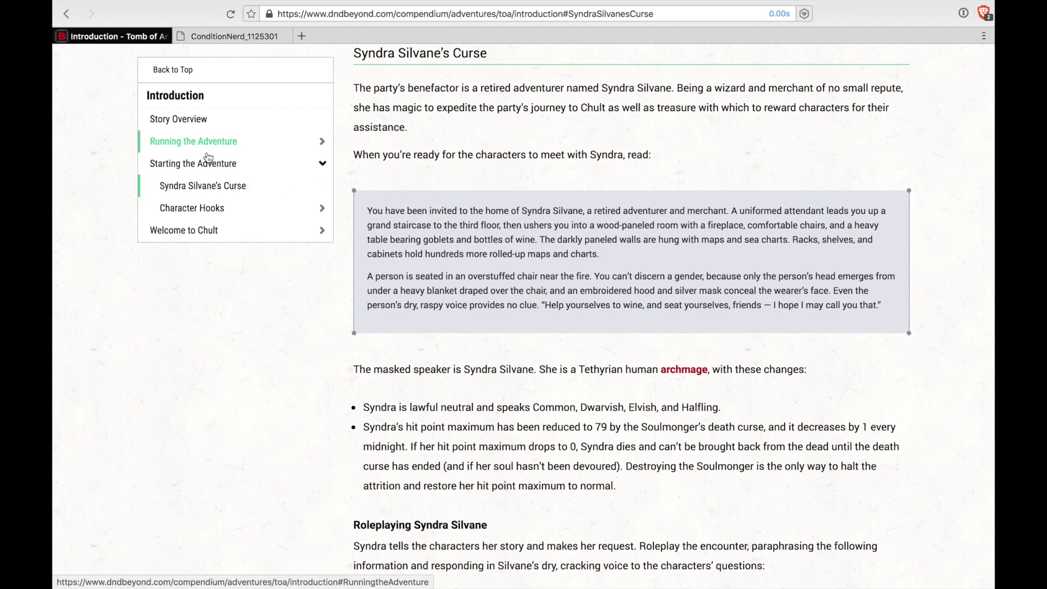
{"action": "left_click", "coordinate": [173, 70]}
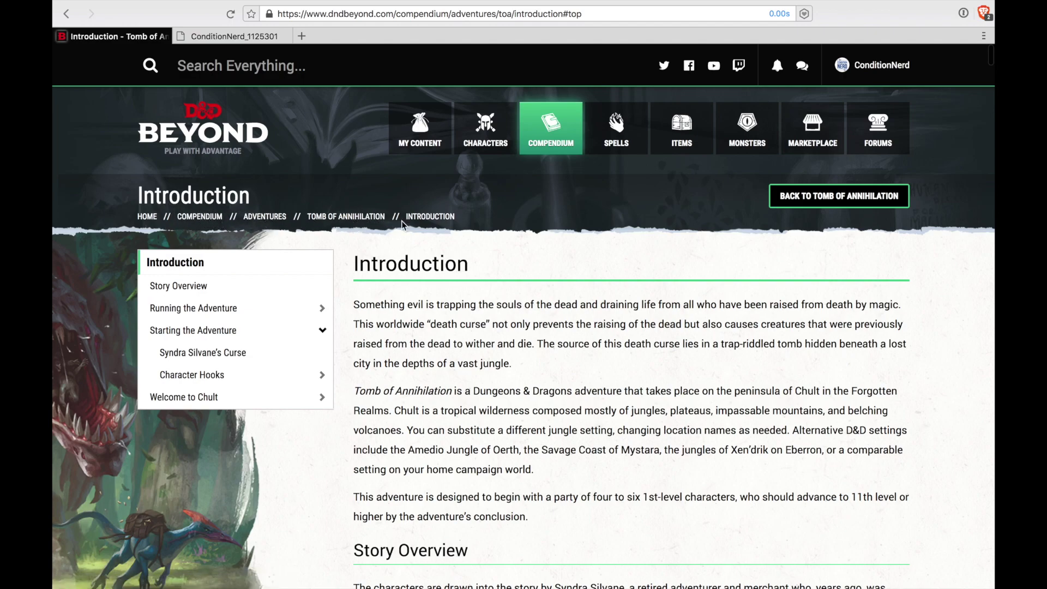
Return to the Tomb of Annihilation contents and open Chapter 2's Locations in Chult at the Ataaz Muhahah map
{"action": "left_click", "coordinate": [343, 221]}
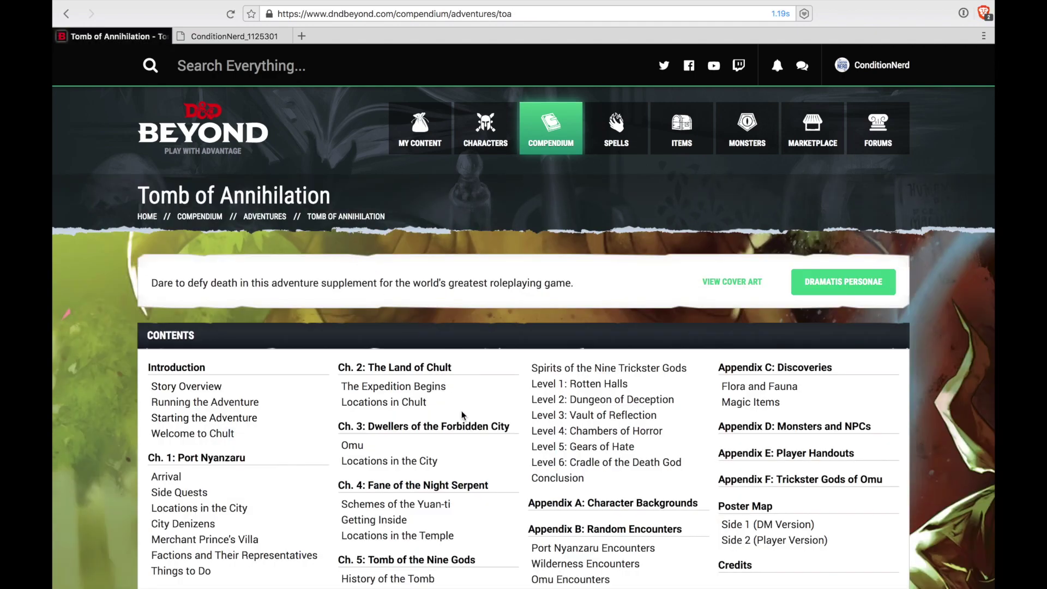
{"action": "scroll", "coordinate": [292, 447], "scroll_direction": "down", "scroll_amount": 1}
{"action": "left_click", "coordinate": [397, 362]}
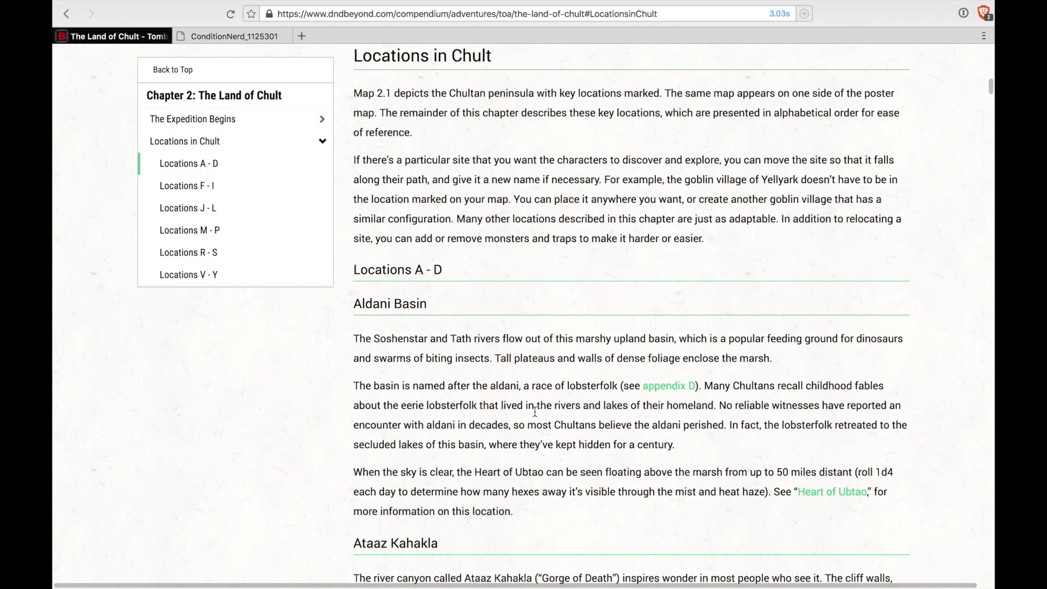
{"action": "scroll", "coordinate": [534, 411], "scroll_direction": "down", "scroll_amount": 15}
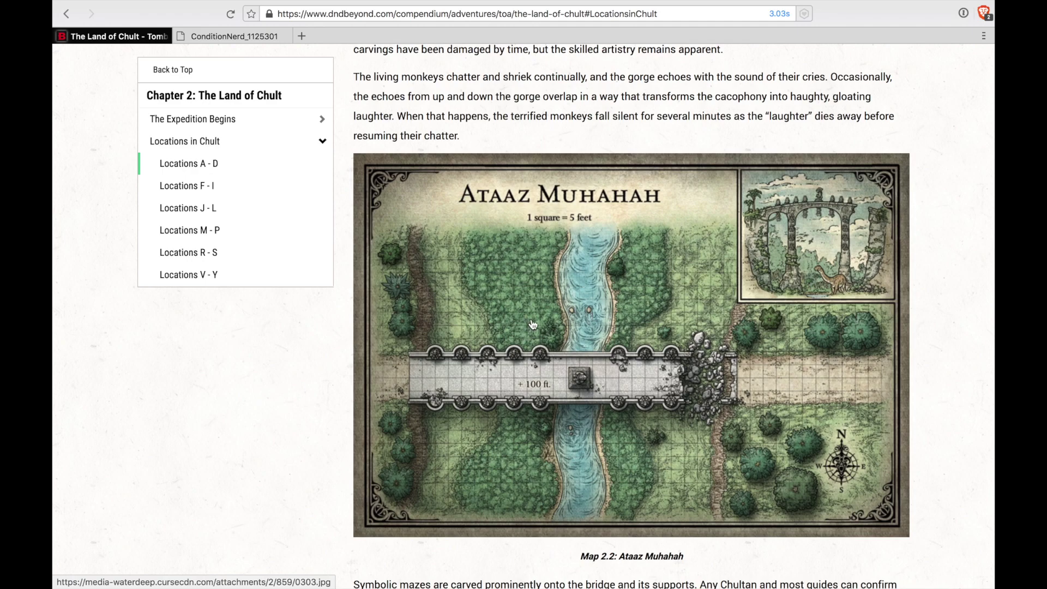
View the Ataaz Muhahah map enlarged, close the enlarged view, and check the map image's context options
{"action": "left_click_drag", "start_coordinate": [532, 324], "coordinate": [516, 290]}
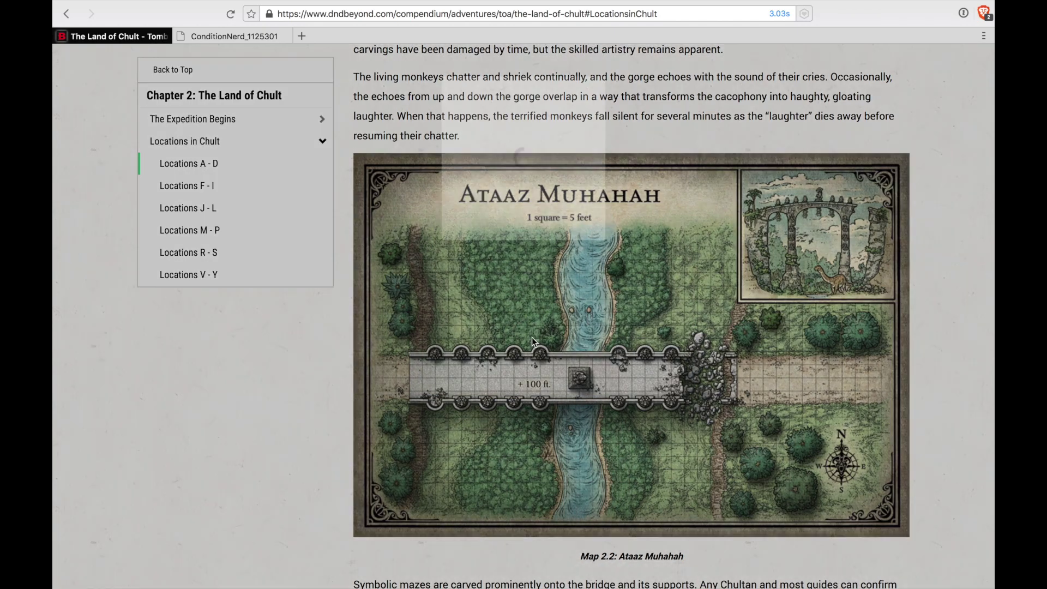
{"action": "left_click", "coordinate": [532, 341]}
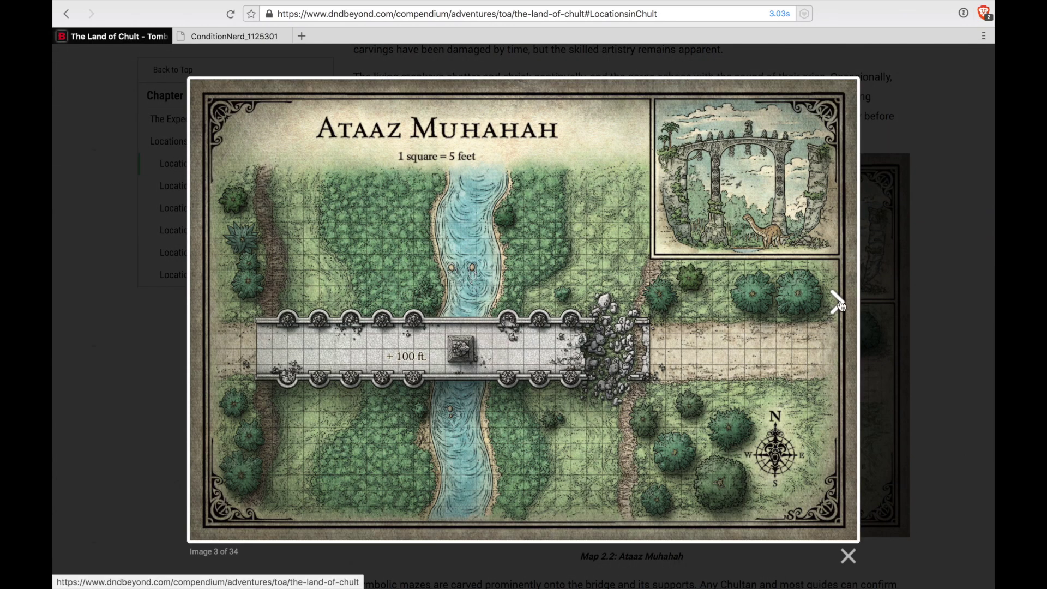
{"action": "key", "text": "Escape"}
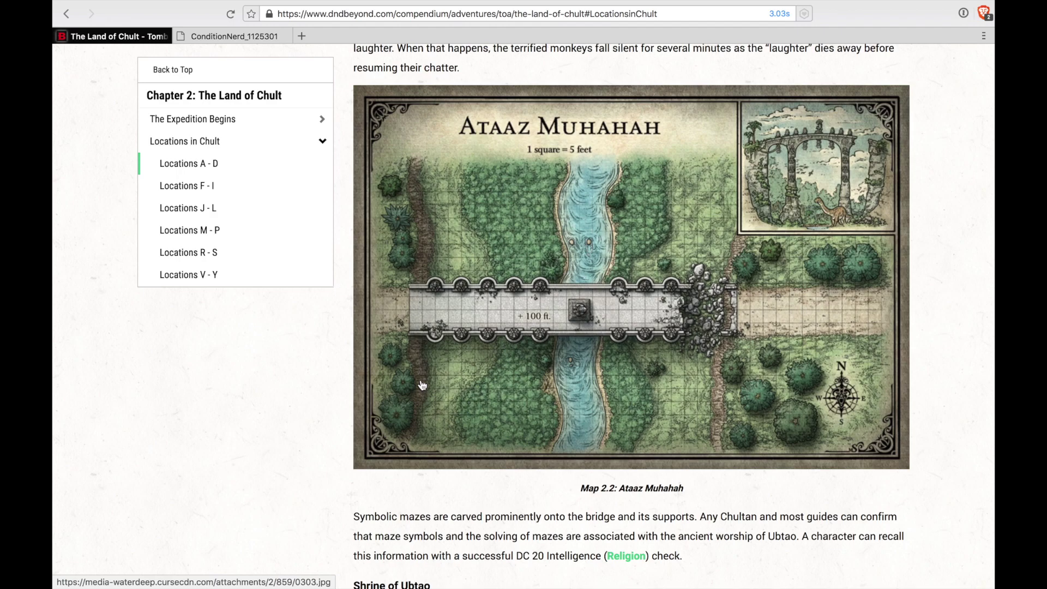
{"action": "right_click", "coordinate": [422, 385]}
{"action": "key", "text": "Escape"}
Return to the beginning of the Land of Chult chapter and review the compendium's lists of adventures and rules books
{"action": "left_click", "coordinate": [164, 76]}
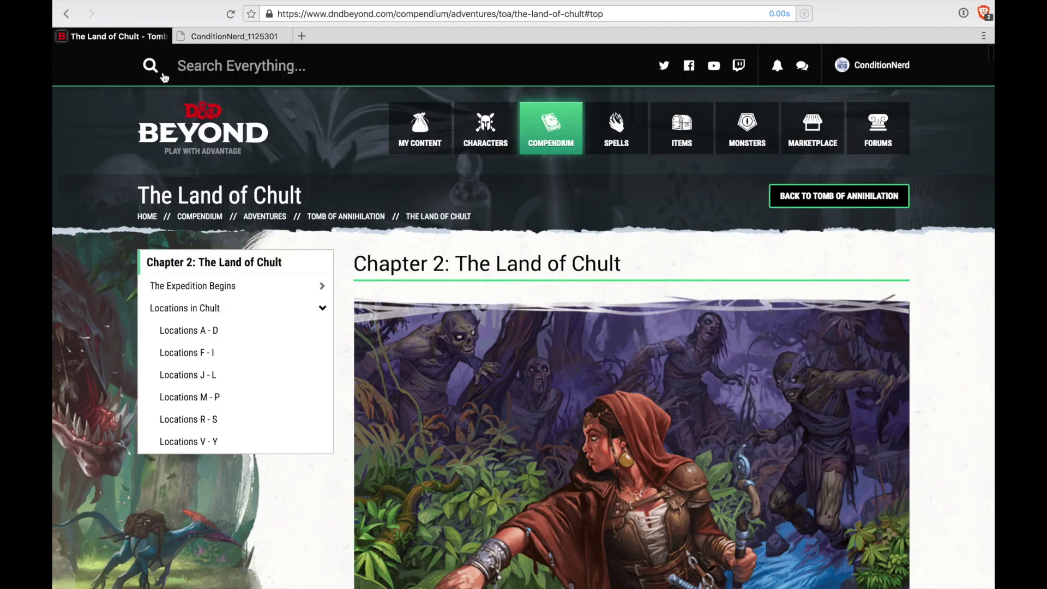
{"action": "mouse_move", "coordinate": [553, 136]}
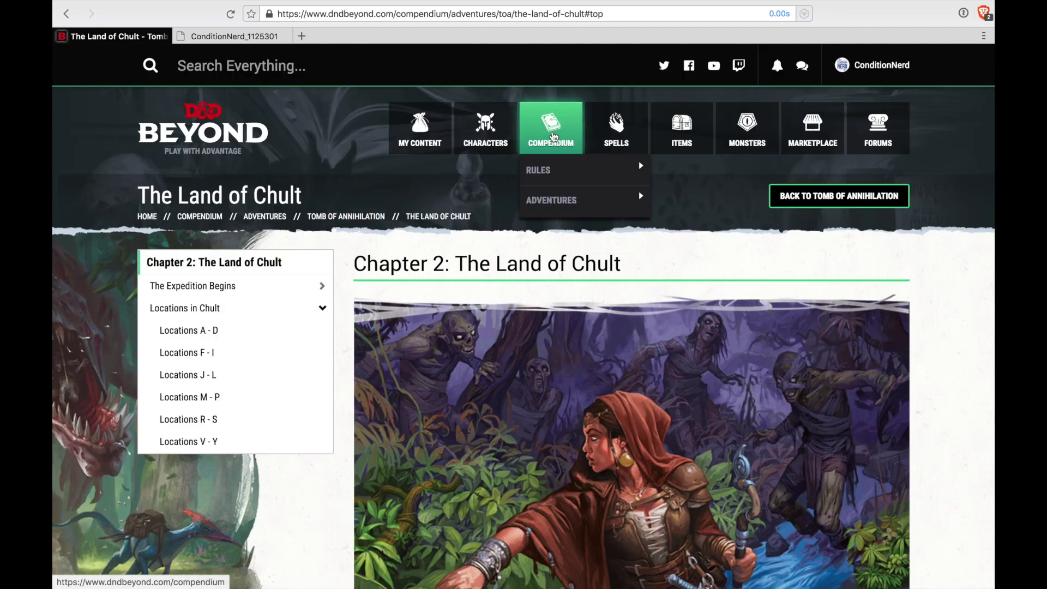
{"action": "mouse_move", "coordinate": [571, 211]}
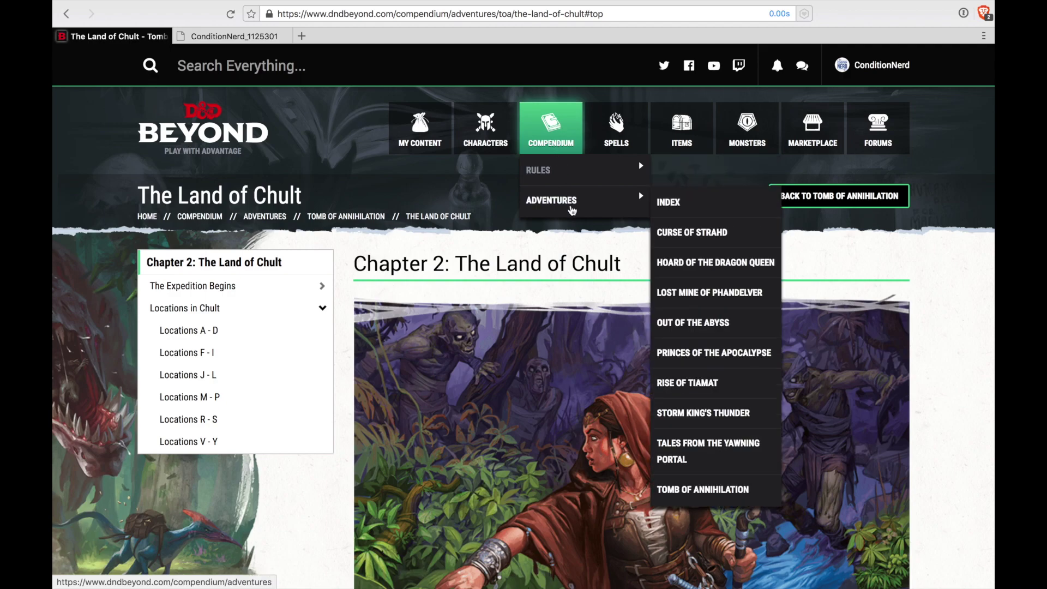
{"action": "mouse_move", "coordinate": [567, 162]}
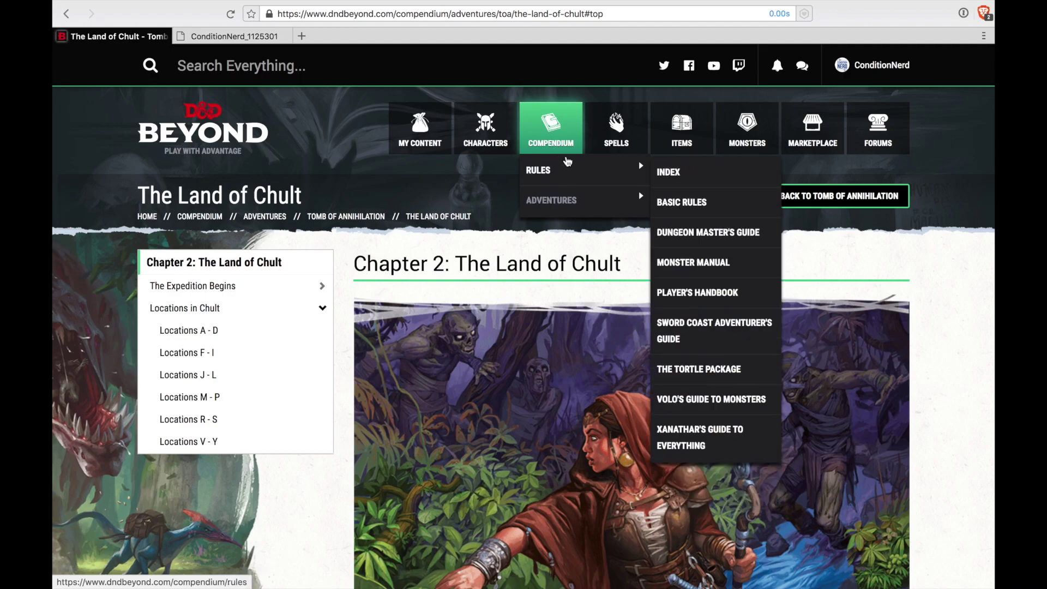
Search the entire site for "warlock"
{"action": "left_click", "coordinate": [386, 71]}
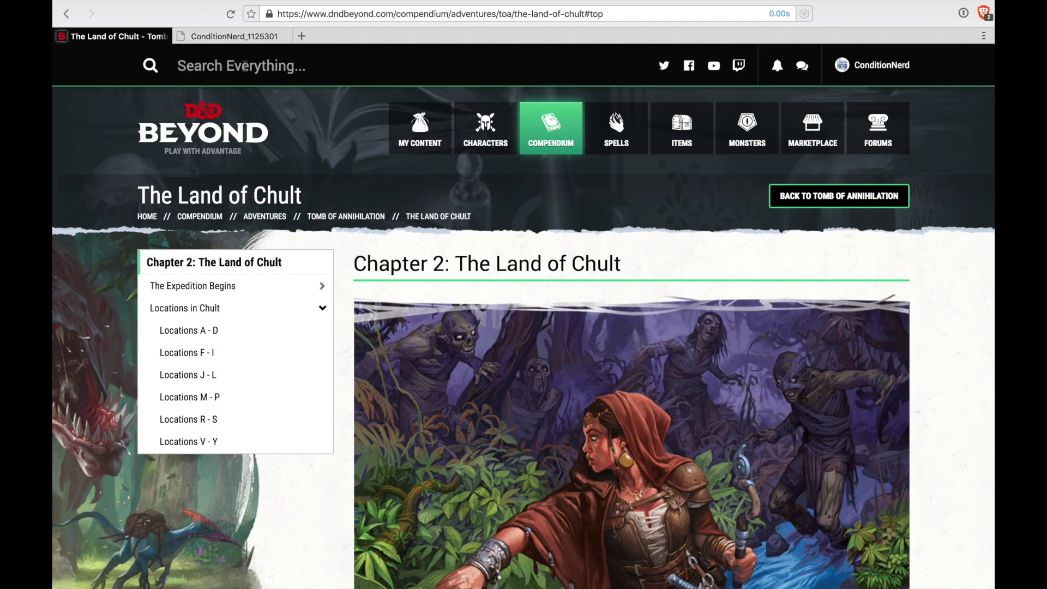
{"action": "type", "text": "warlocks"}
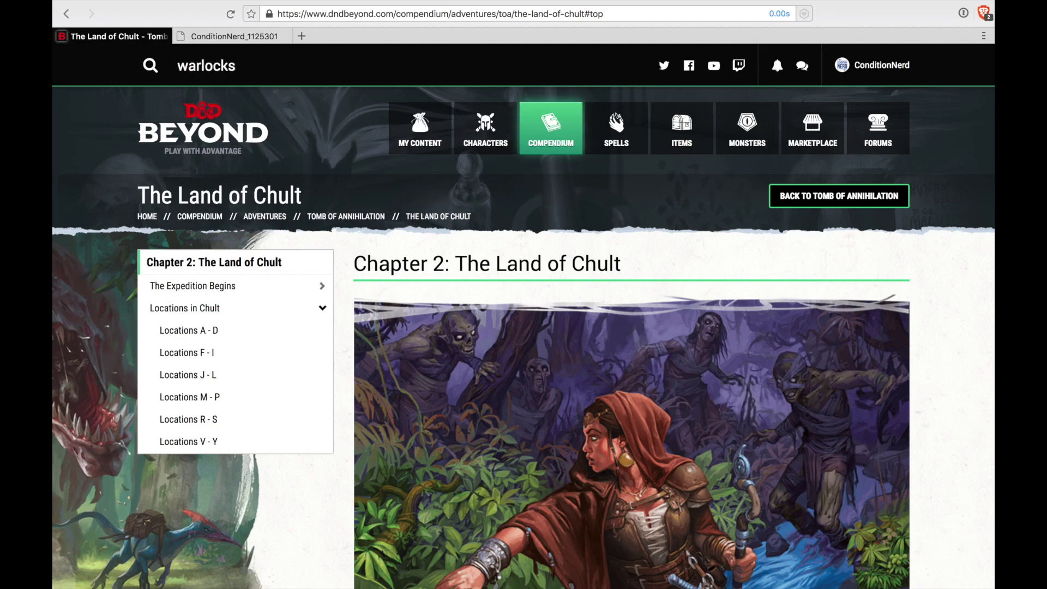
{"action": "key", "text": "BackSpace"}
{"action": "key", "text": "Return"}
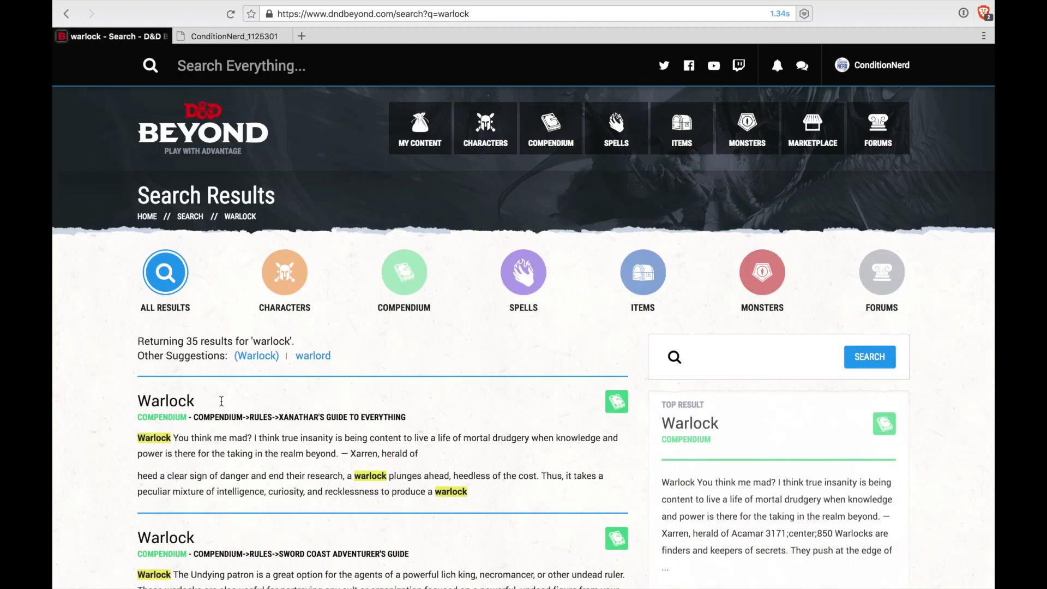
Enter "warlock" in the site-wide search to view its suggestions, and dismiss them without running the search
{"action": "left_click", "coordinate": [234, 66]}
{"action": "type", "text": "warlock"}
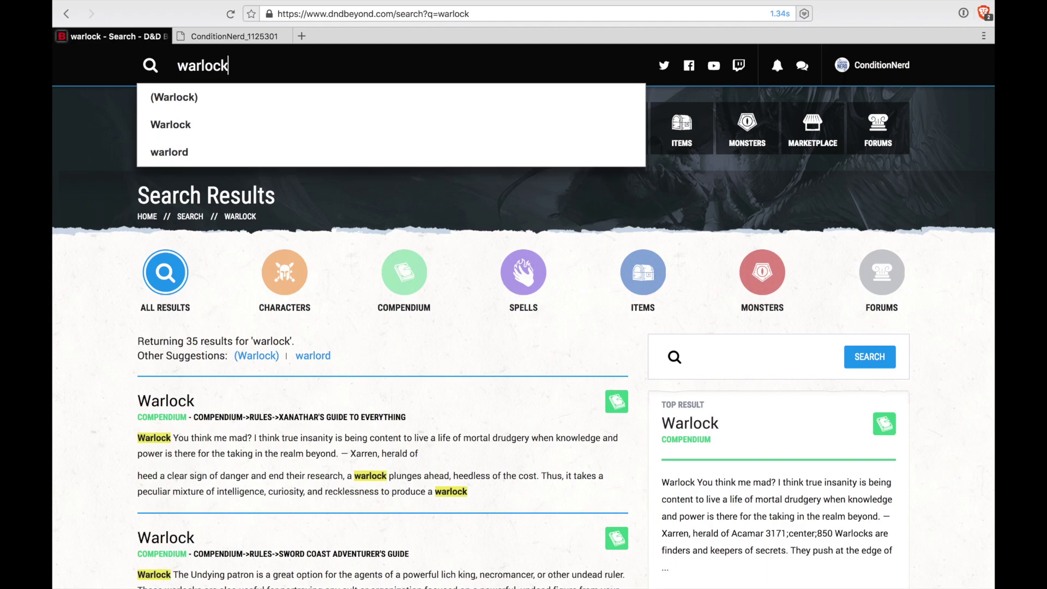
{"action": "left_click", "coordinate": [94, 415]}
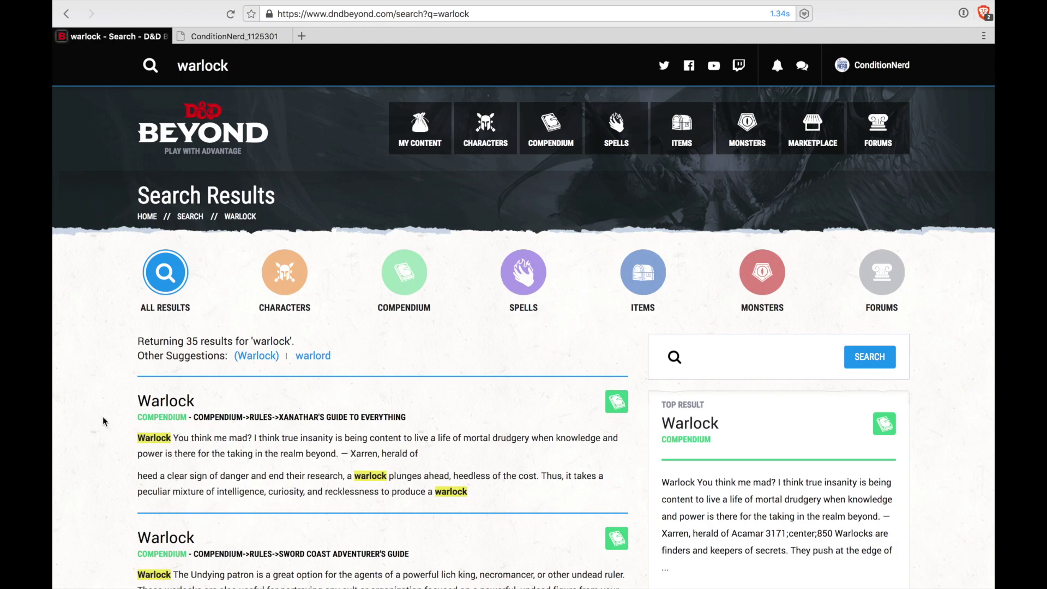
Narrow the warlock search results to spells, restore all results, and narrow them to the compendium
{"action": "scroll", "coordinate": [106, 418], "scroll_direction": "down", "scroll_amount": 2}
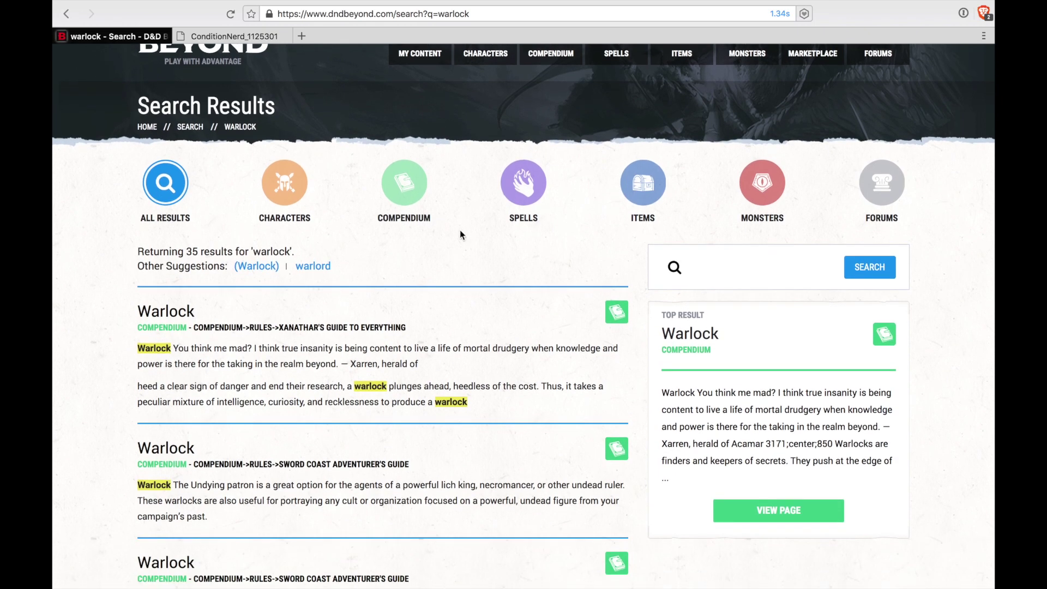
{"action": "left_click", "coordinate": [524, 189]}
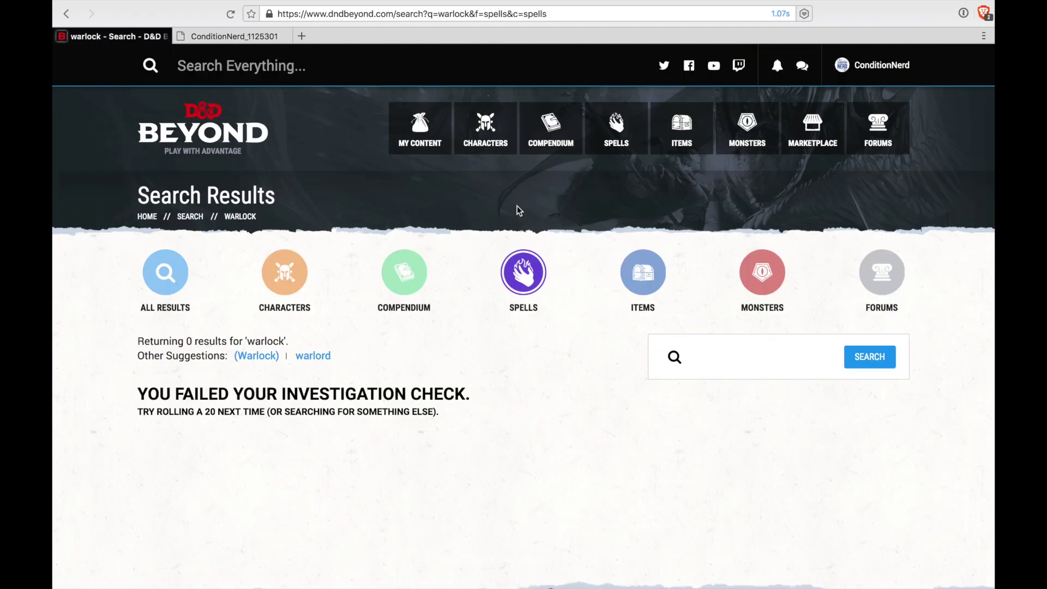
{"action": "left_click", "coordinate": [171, 276]}
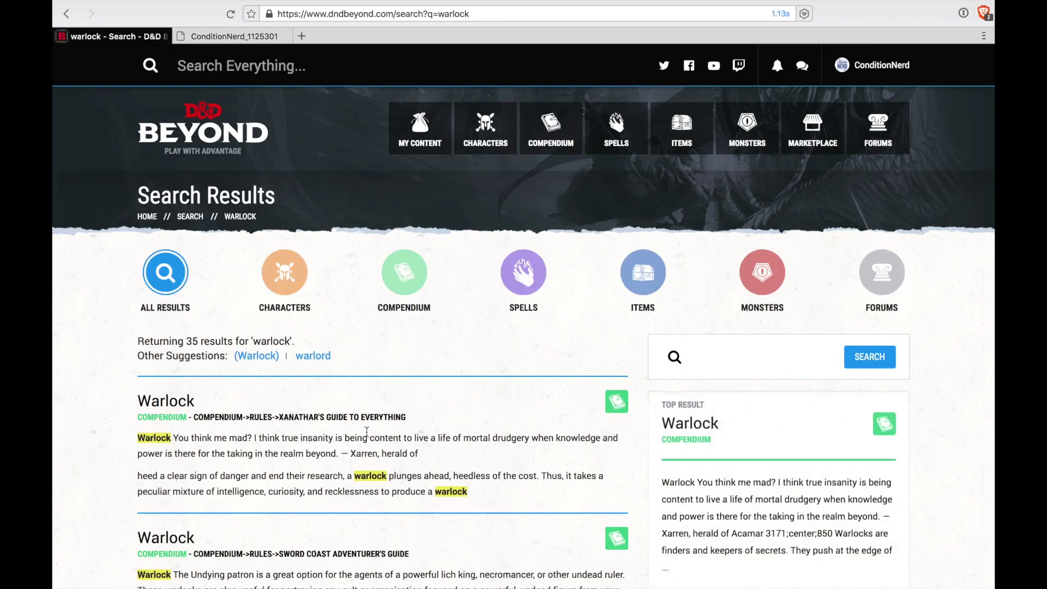
{"action": "left_click", "coordinate": [409, 270]}
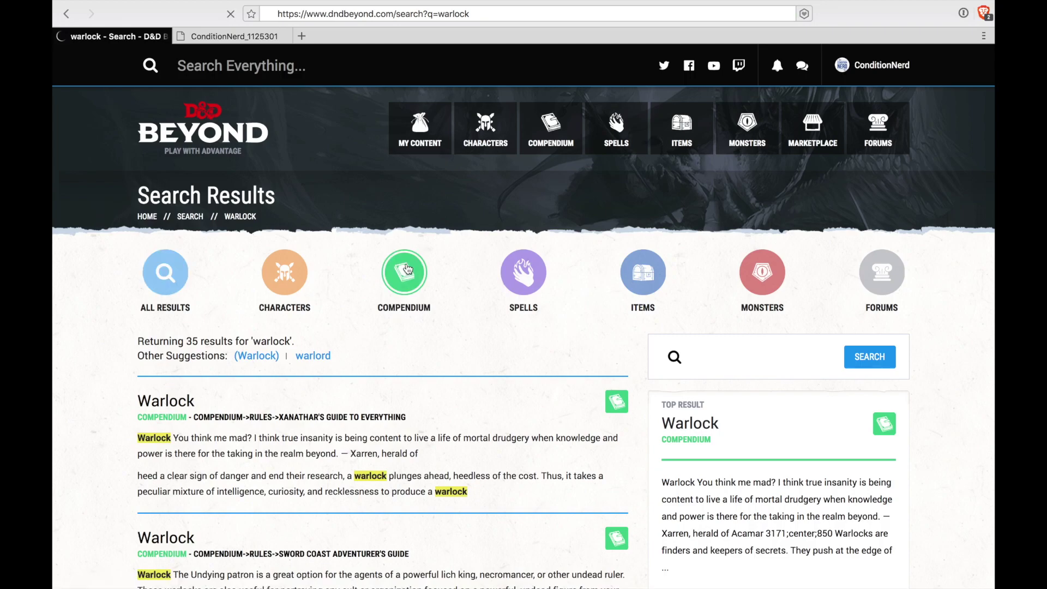
Open the Warlock result from Xanathar's Guide to Everything, skim its pact sections, and return to the top of the Subclasses chapter
{"action": "left_click", "coordinate": [175, 405]}
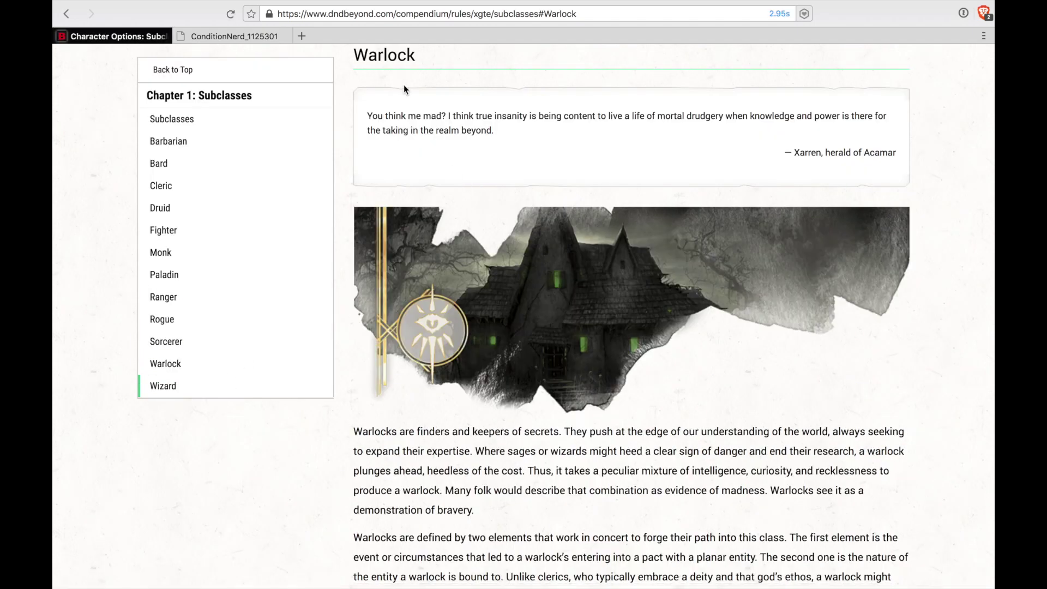
{"action": "scroll", "coordinate": [417, 331], "scroll_direction": "down", "scroll_amount": 15}
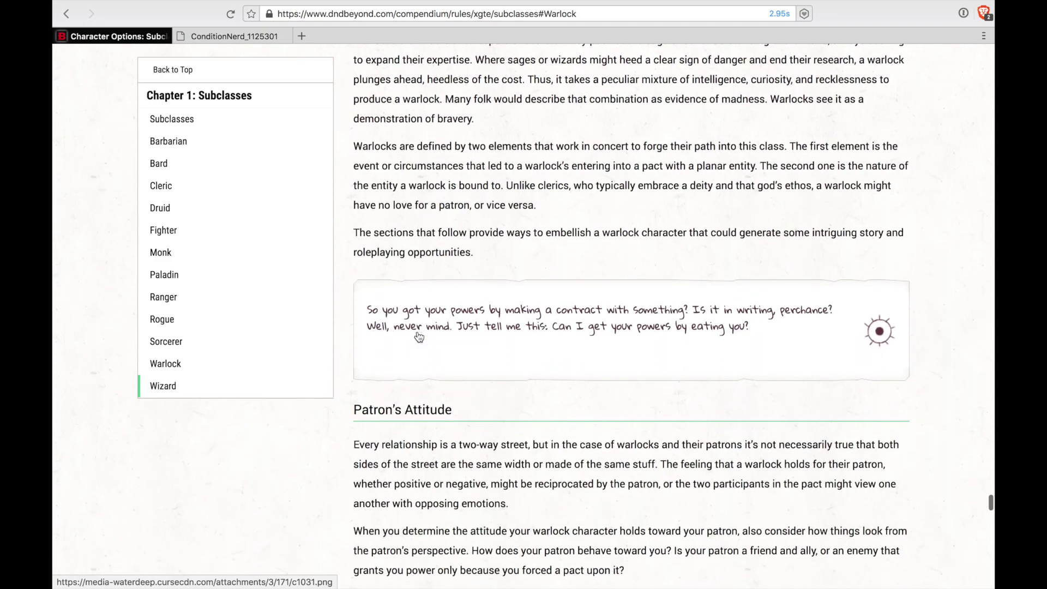
{"action": "scroll", "coordinate": [417, 331], "scroll_direction": "down", "scroll_amount": 17}
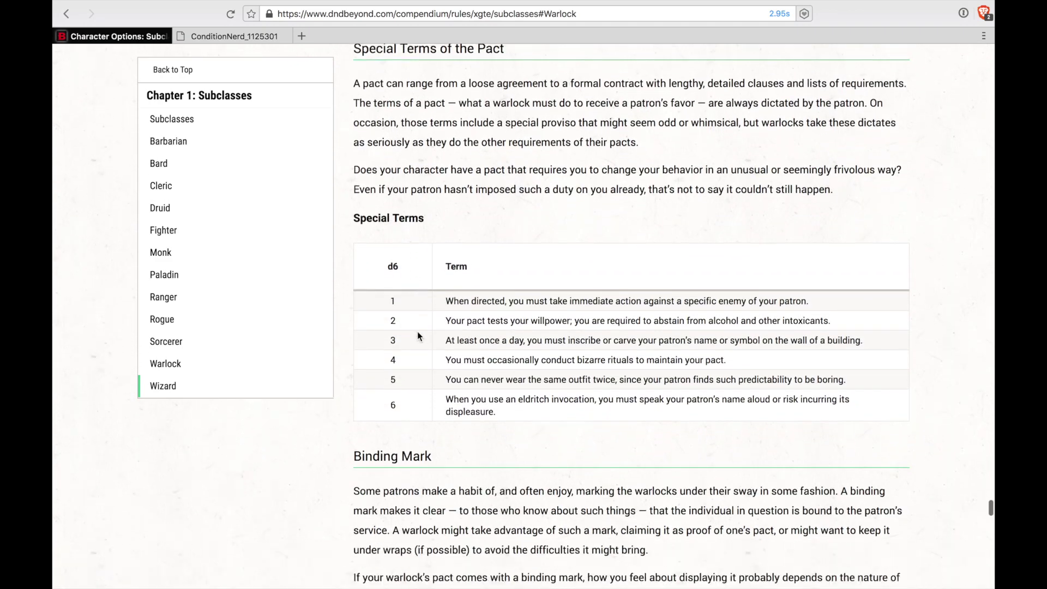
{"action": "left_click", "coordinate": [176, 69]}
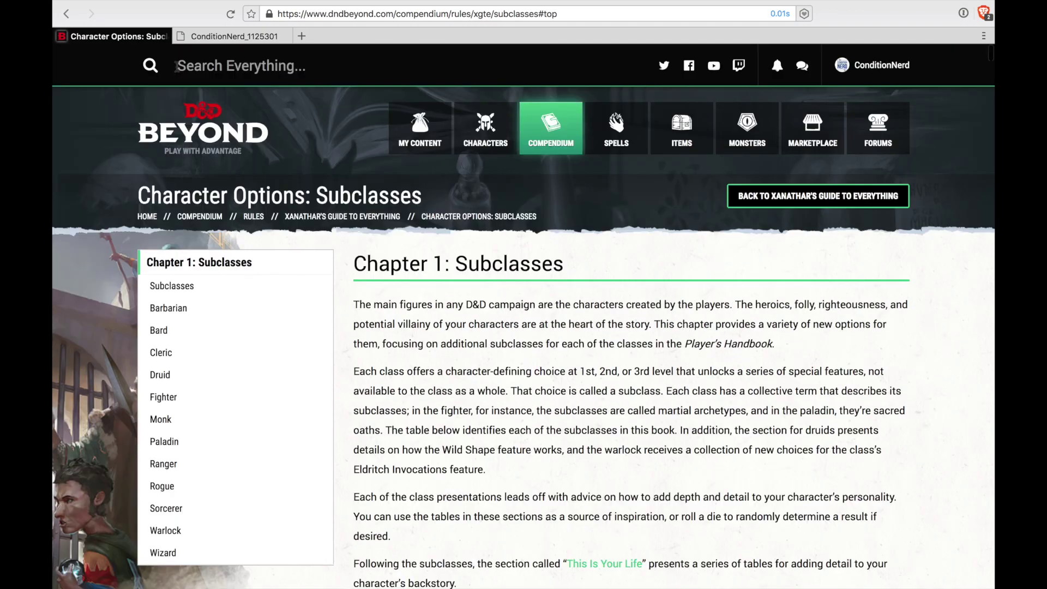
Open the official spell listing for the Warlock class
{"action": "mouse_move", "coordinate": [625, 145]}
{"action": "mouse_move", "coordinate": [625, 178]}
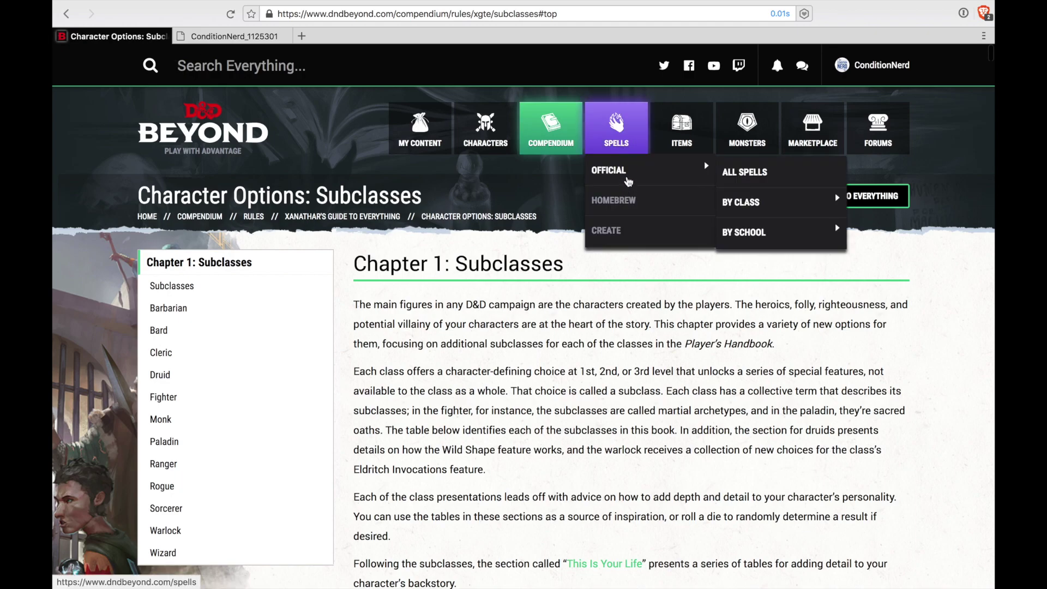
{"action": "mouse_move", "coordinate": [758, 206]}
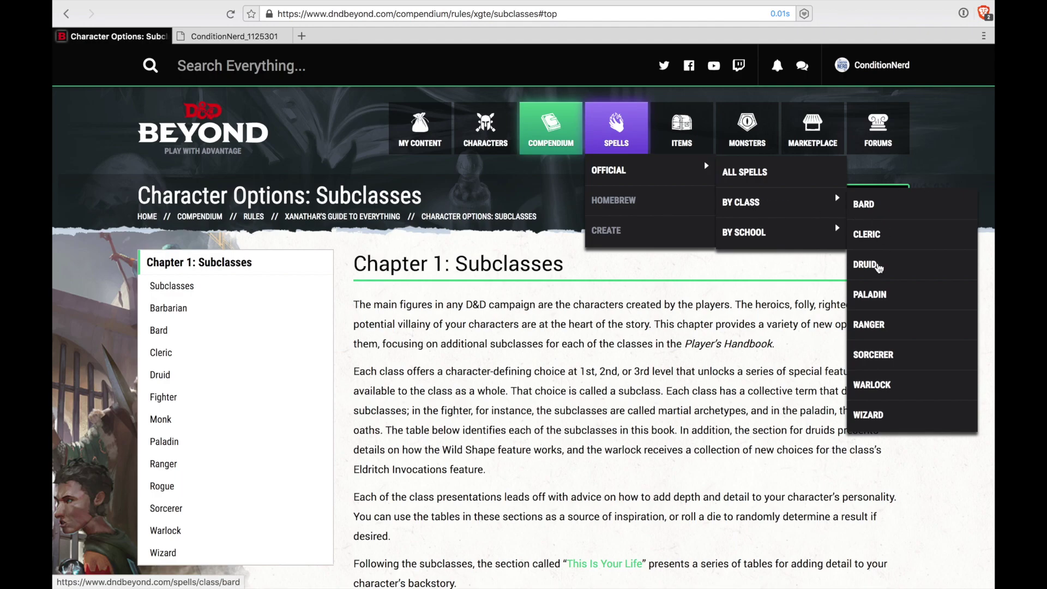
{"action": "left_click", "coordinate": [877, 386]}
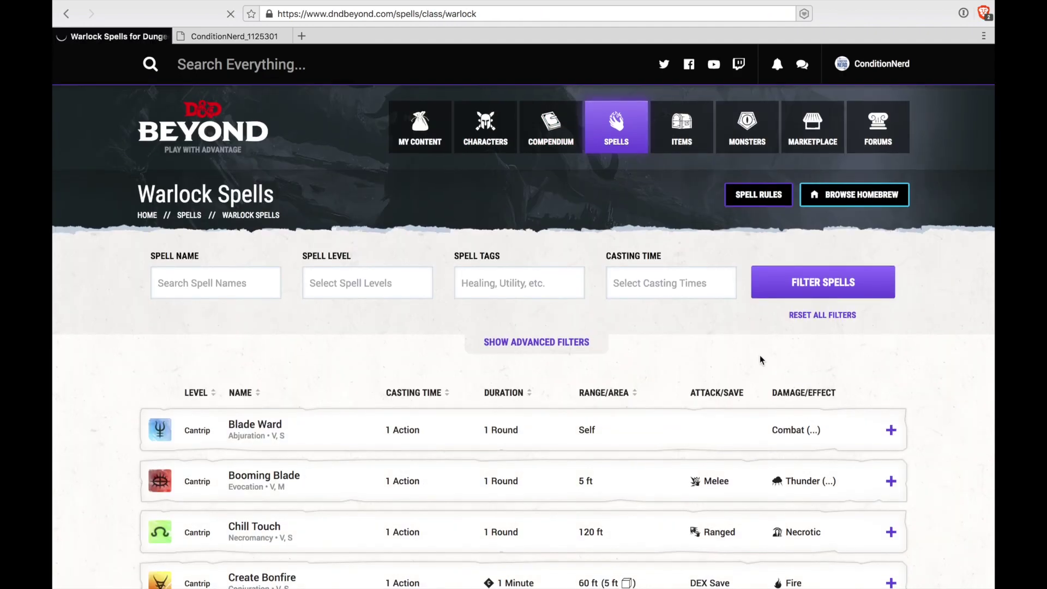
Expand the Eldritch Blast cantrip in the Warlock spells, read its description, and open its full details page
{"action": "scroll", "coordinate": [760, 354], "scroll_direction": "down", "scroll_amount": 3}
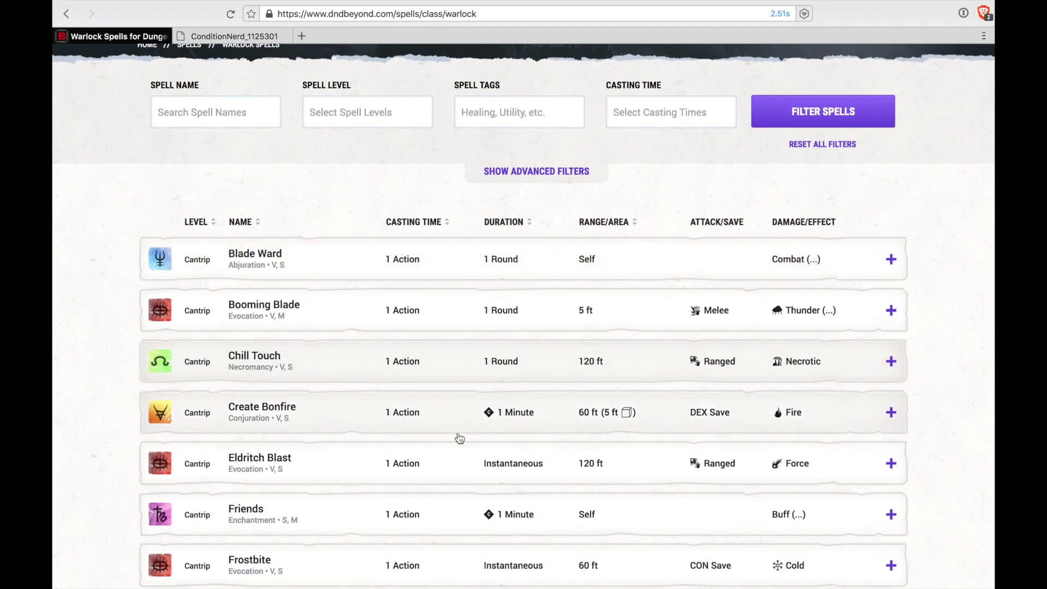
{"action": "left_click", "coordinate": [311, 466]}
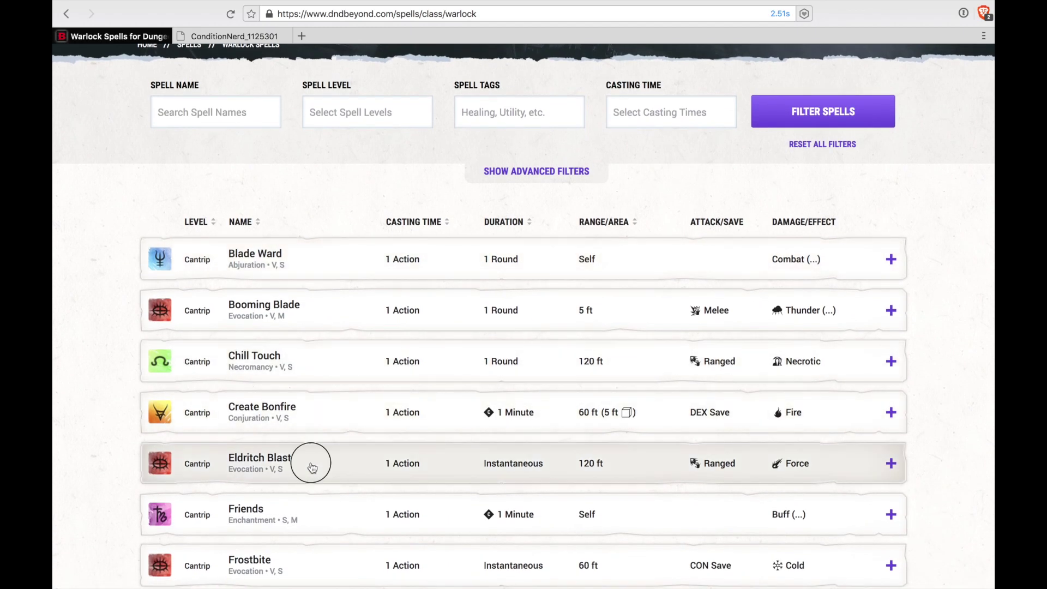
{"action": "scroll", "coordinate": [347, 446], "scroll_direction": "down", "scroll_amount": 4}
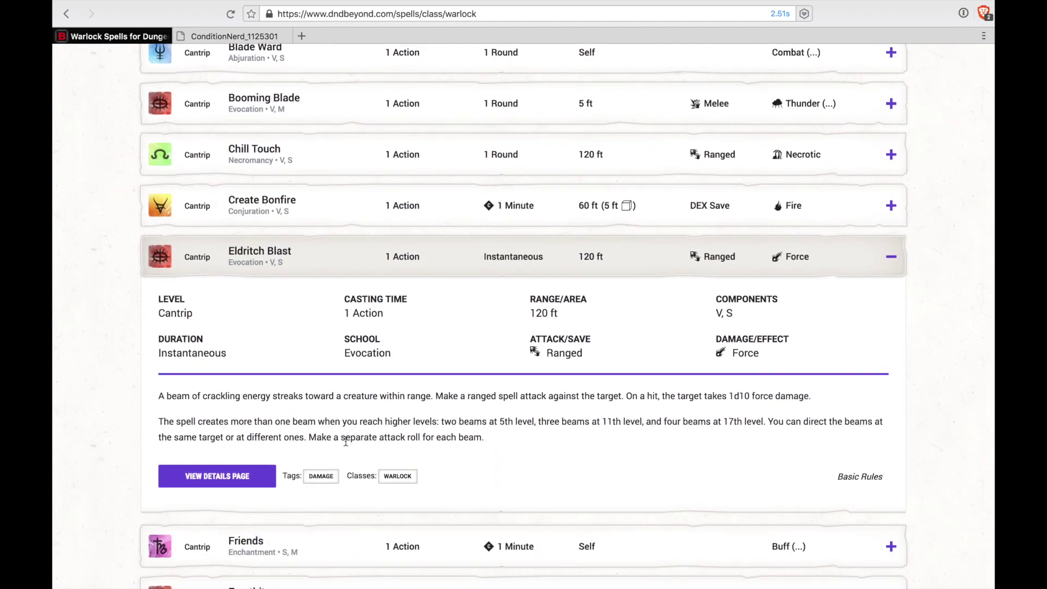
{"action": "left_click", "coordinate": [224, 479]}
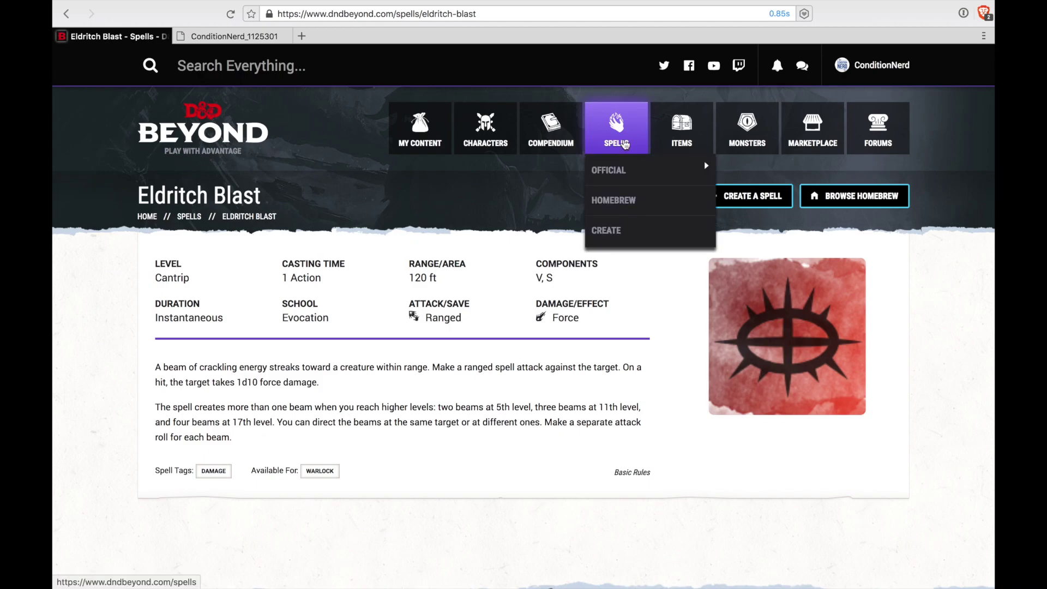
Check the class and school groupings of the official spells and open the listing of all spells
{"action": "mouse_move", "coordinate": [704, 161]}
{"action": "mouse_move", "coordinate": [769, 210]}
{"action": "mouse_move", "coordinate": [760, 240]}
{"action": "left_click", "coordinate": [762, 172]}
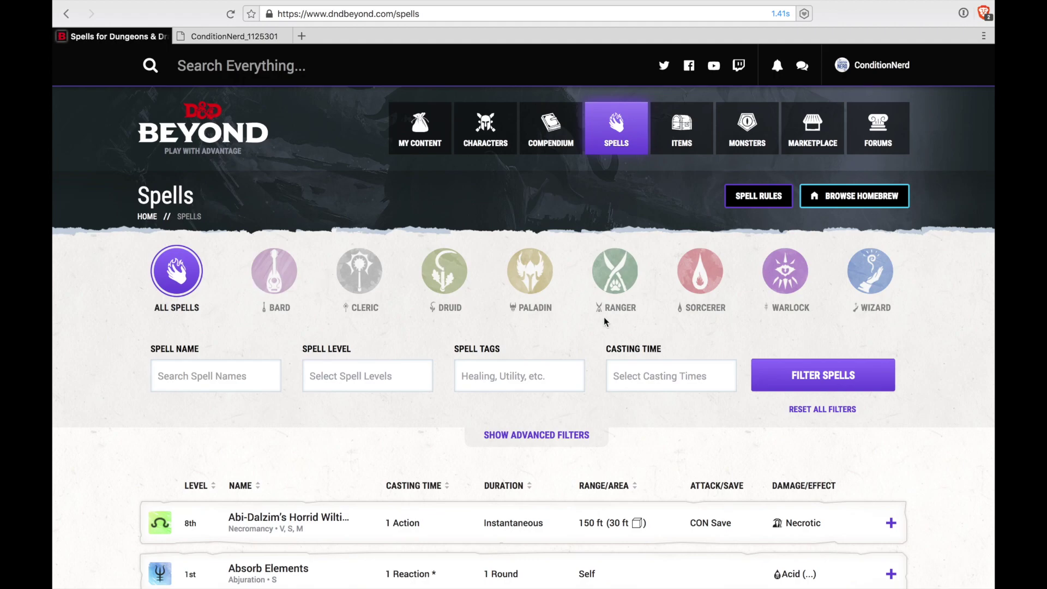
Filter the spell listing to 6th-level Cleric spells and look through the filtered list
{"action": "left_click", "coordinate": [370, 281]}
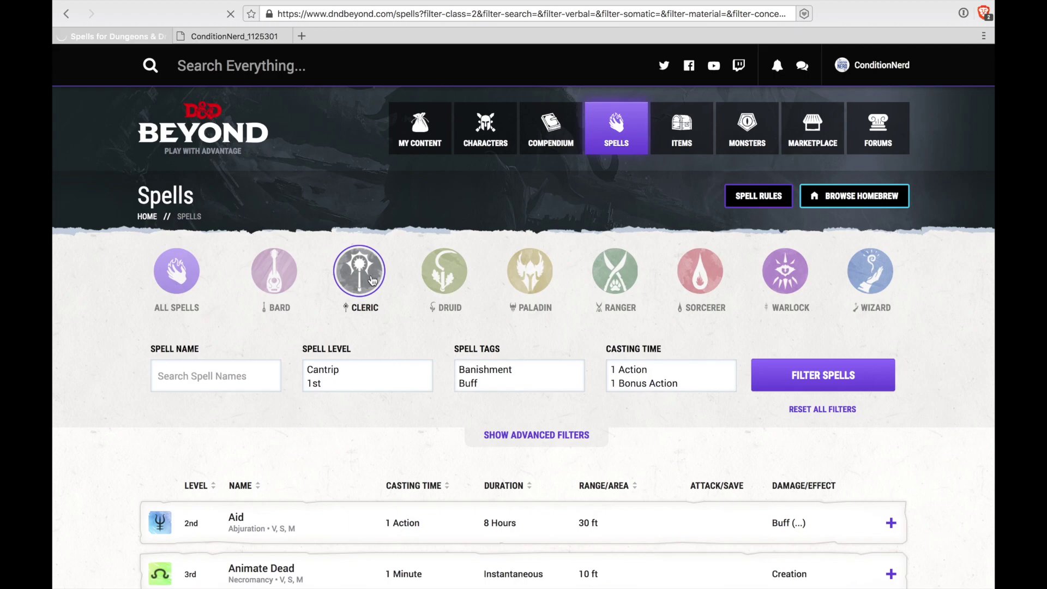
{"action": "left_click", "coordinate": [358, 375]}
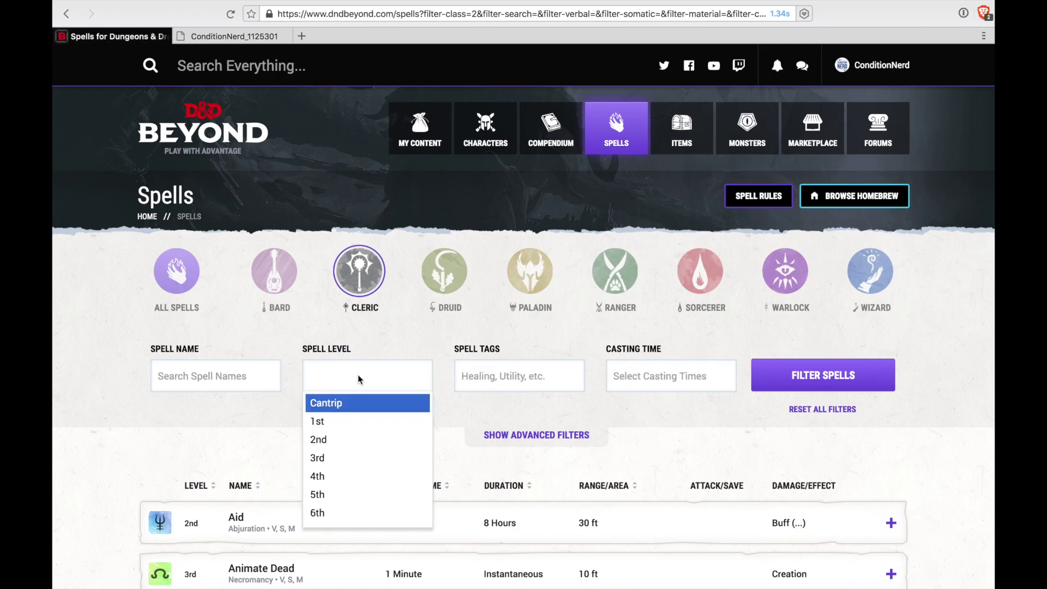
{"action": "scroll", "coordinate": [352, 460], "scroll_direction": "down", "scroll_amount": 2}
{"action": "left_click", "coordinate": [329, 463]}
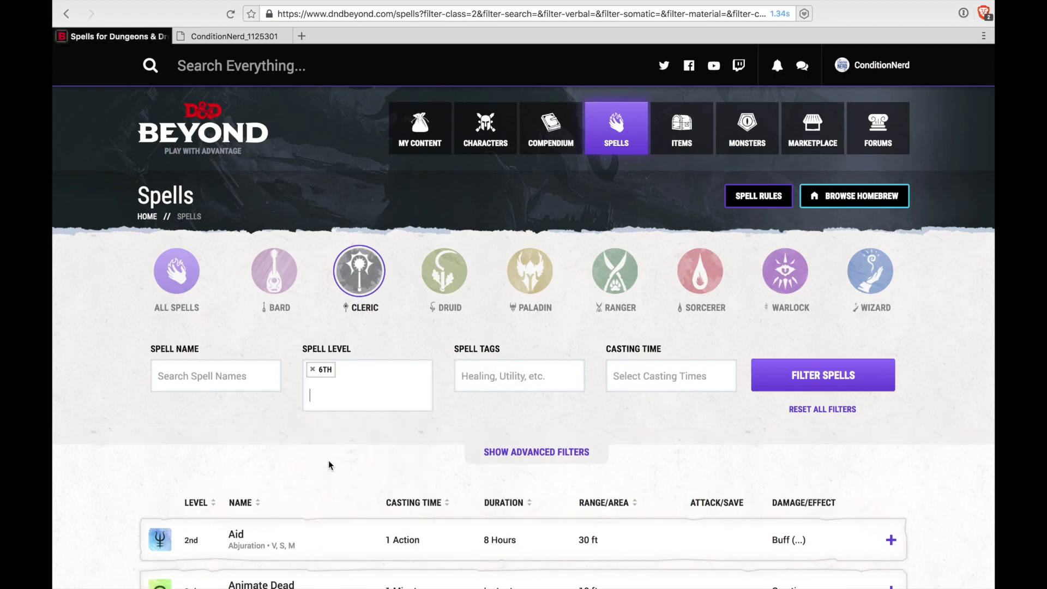
{"action": "left_click", "coordinate": [809, 387]}
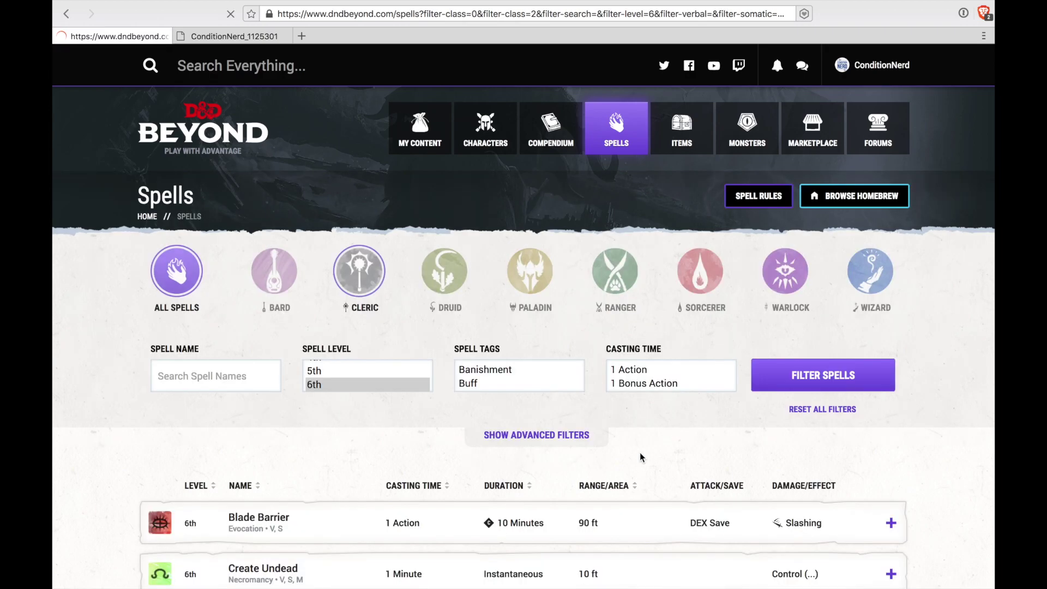
{"action": "scroll", "coordinate": [640, 453], "scroll_direction": "down", "scroll_amount": 3}
{"action": "scroll", "coordinate": [641, 458], "scroll_direction": "down", "scroll_amount": 6}
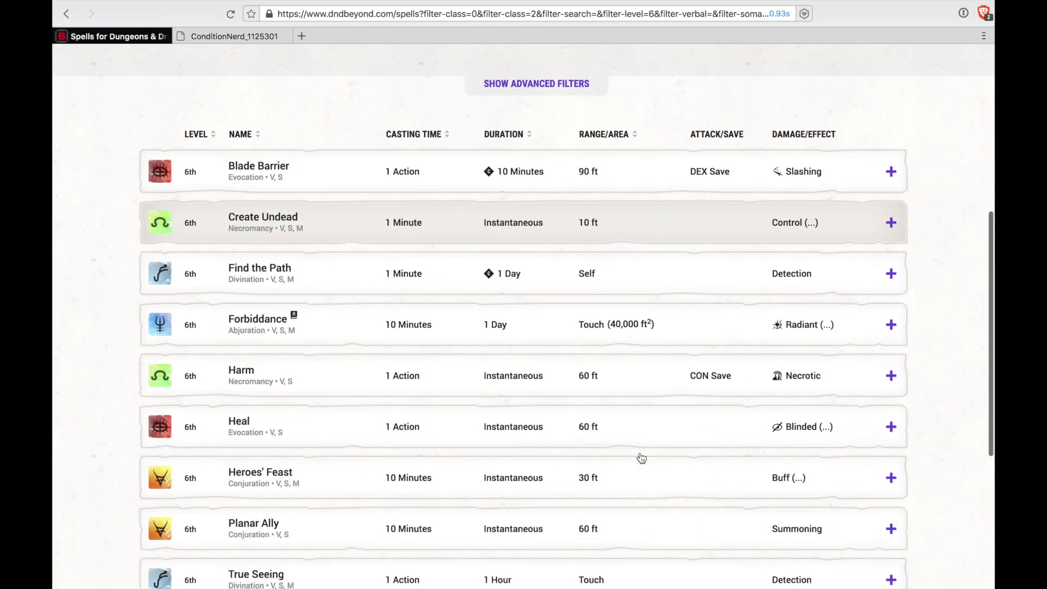
{"action": "scroll", "coordinate": [641, 458], "scroll_direction": "up", "scroll_amount": 1}
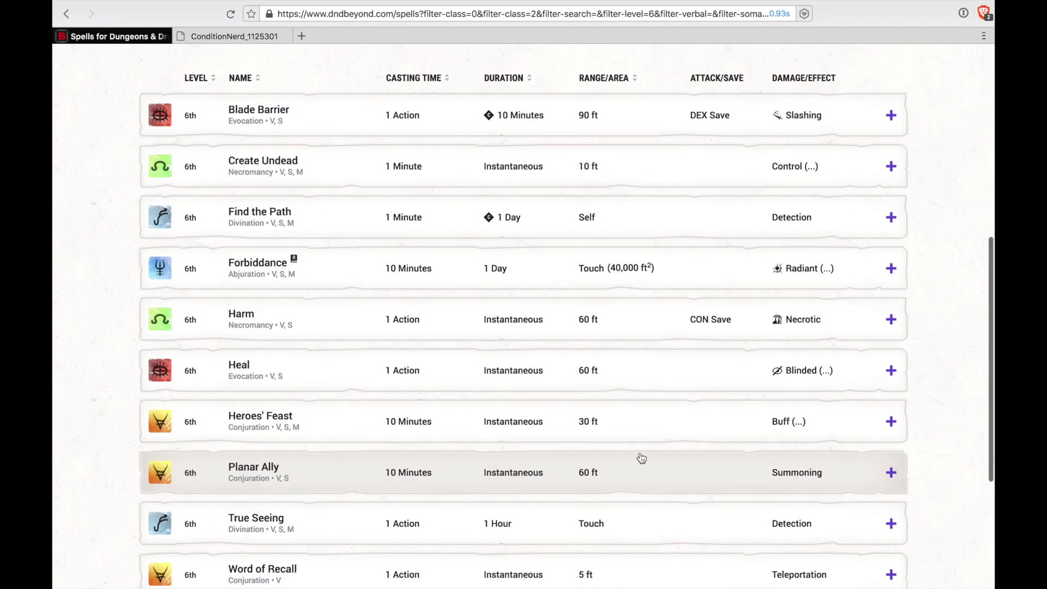
{"action": "scroll", "coordinate": [641, 458], "scroll_direction": "up", "scroll_amount": 2}
{"action": "scroll", "coordinate": [642, 458], "scroll_direction": "up", "scroll_amount": 6}
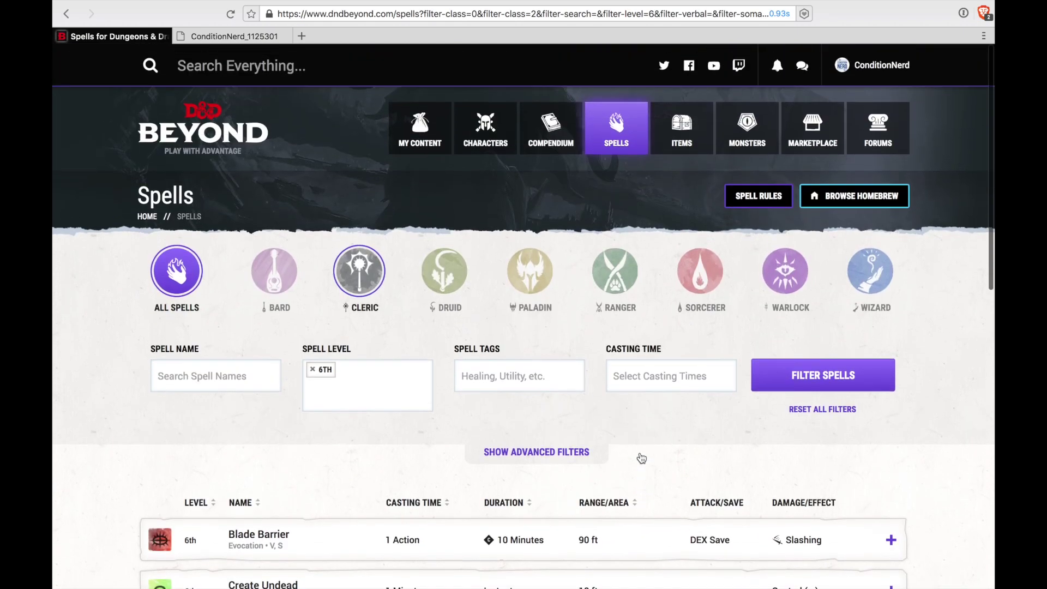
Open the magic items listing and show only items of the Weapon type
{"action": "mouse_move", "coordinate": [676, 114]}
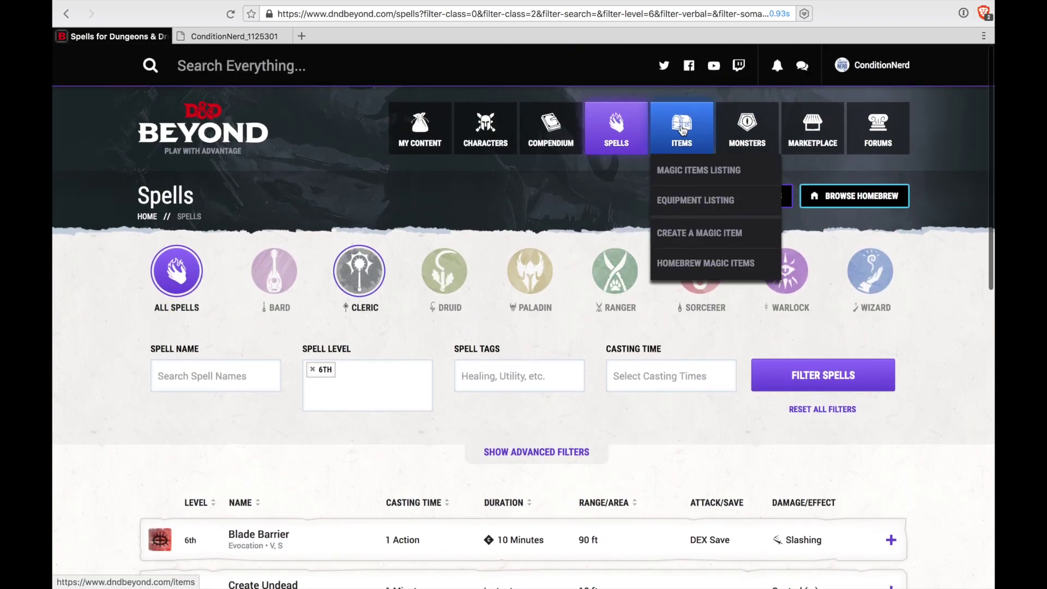
{"action": "left_click", "coordinate": [692, 176]}
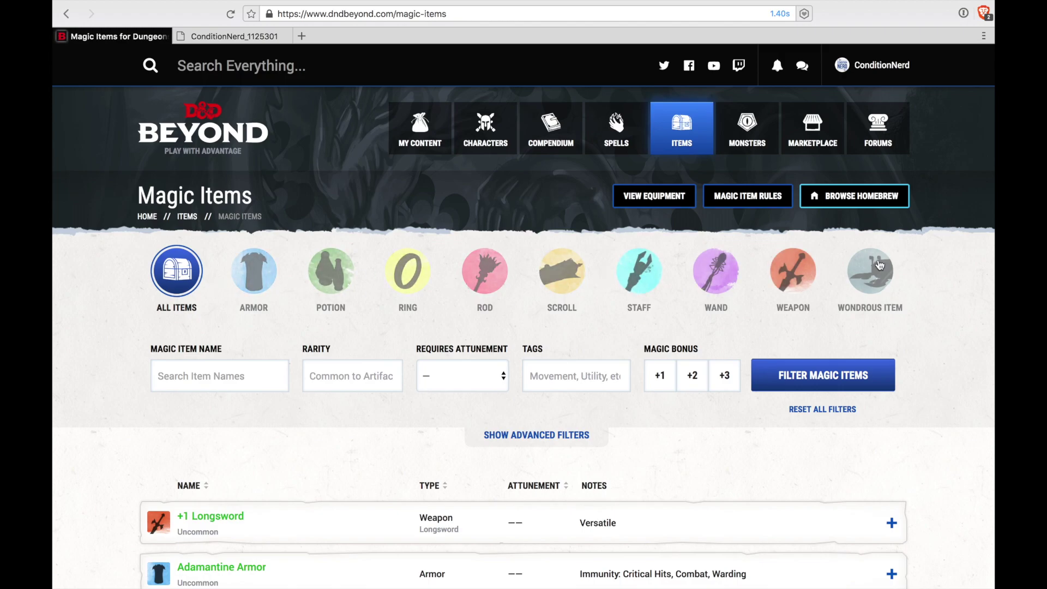
{"action": "left_click", "coordinate": [779, 278]}
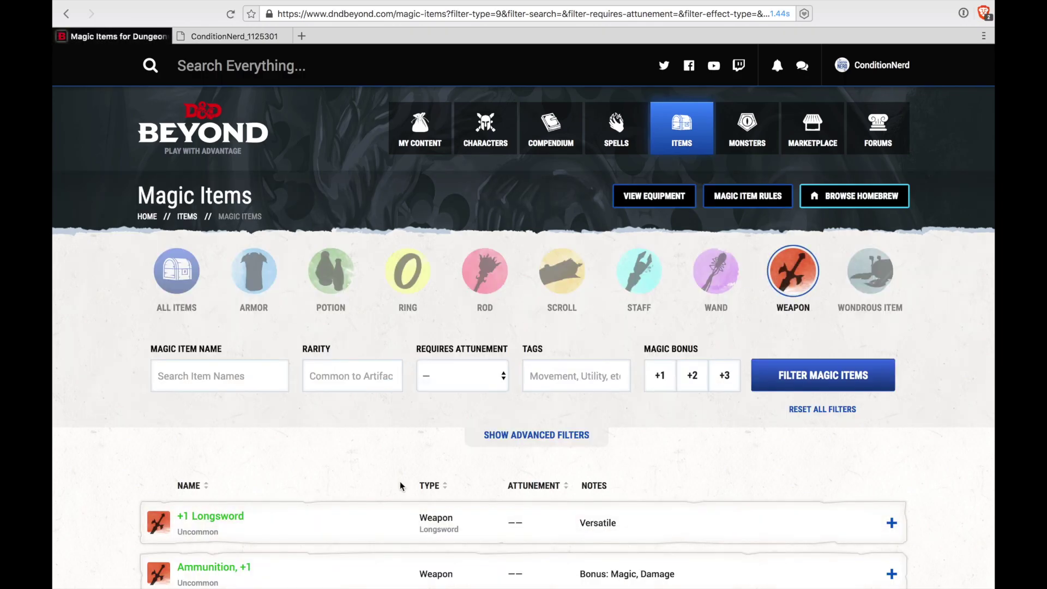
Expand the Berserker Axe among the magic weapons and examine its description, curse and tags
{"action": "scroll", "coordinate": [400, 481], "scroll_direction": "down", "scroll_amount": 2}
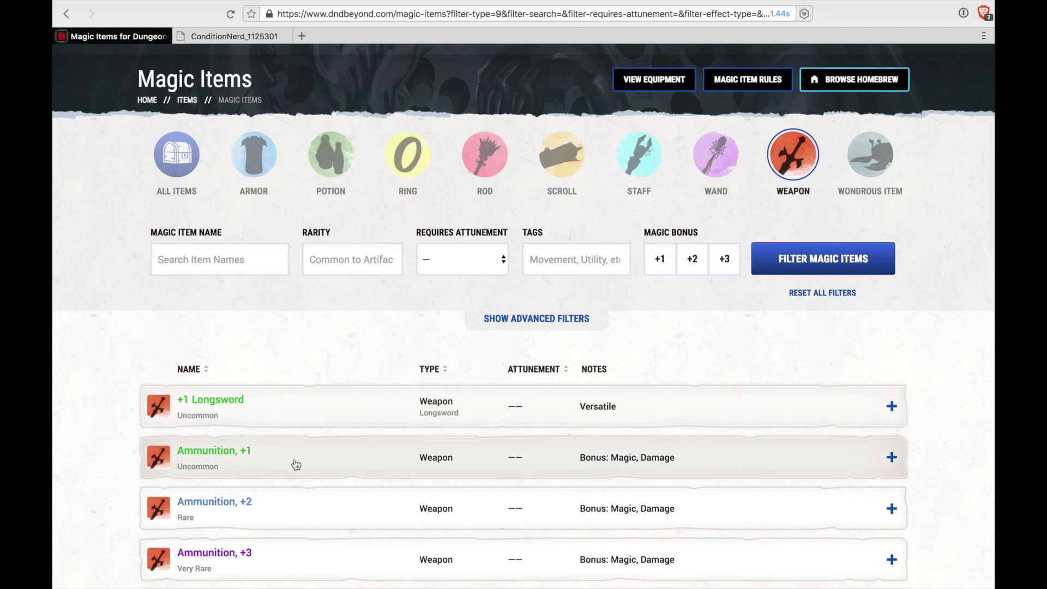
{"action": "scroll", "coordinate": [296, 464], "scroll_direction": "down", "scroll_amount": 5}
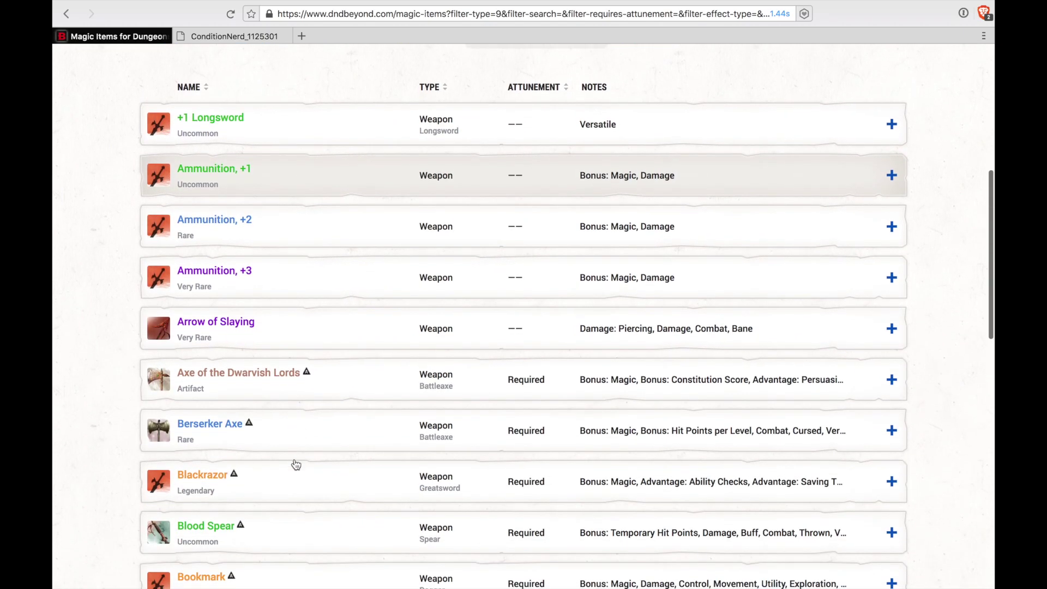
{"action": "scroll", "coordinate": [296, 465], "scroll_direction": "down", "scroll_amount": 2}
{"action": "left_click", "coordinate": [286, 308]}
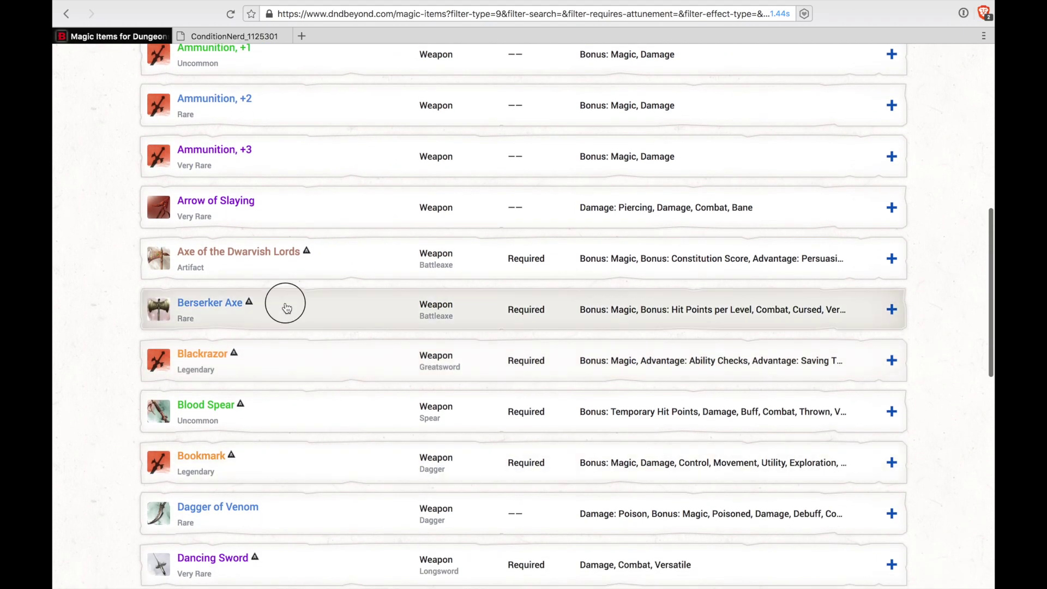
{"action": "scroll", "coordinate": [377, 426], "scroll_direction": "down", "scroll_amount": 1}
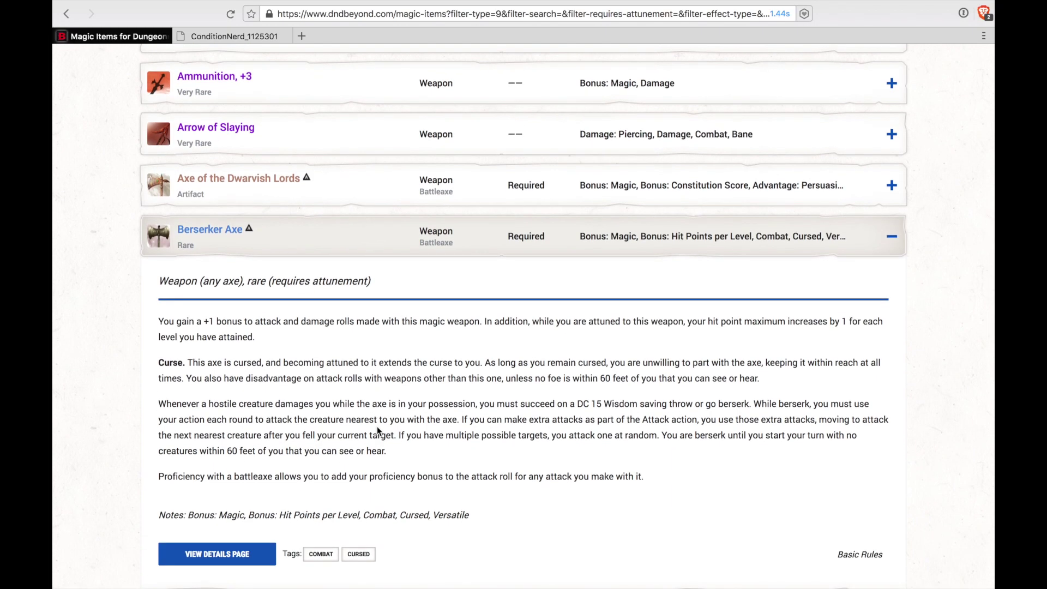
{"action": "scroll", "coordinate": [377, 426], "scroll_direction": "up", "scroll_amount": 3}
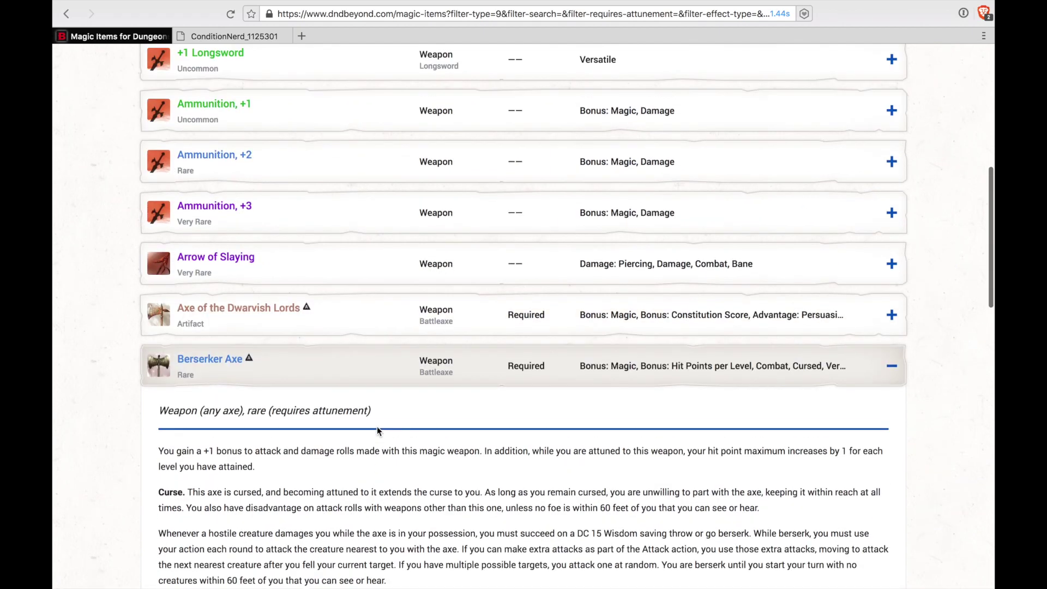
{"action": "scroll", "coordinate": [377, 427], "scroll_direction": "down", "scroll_amount": 4}
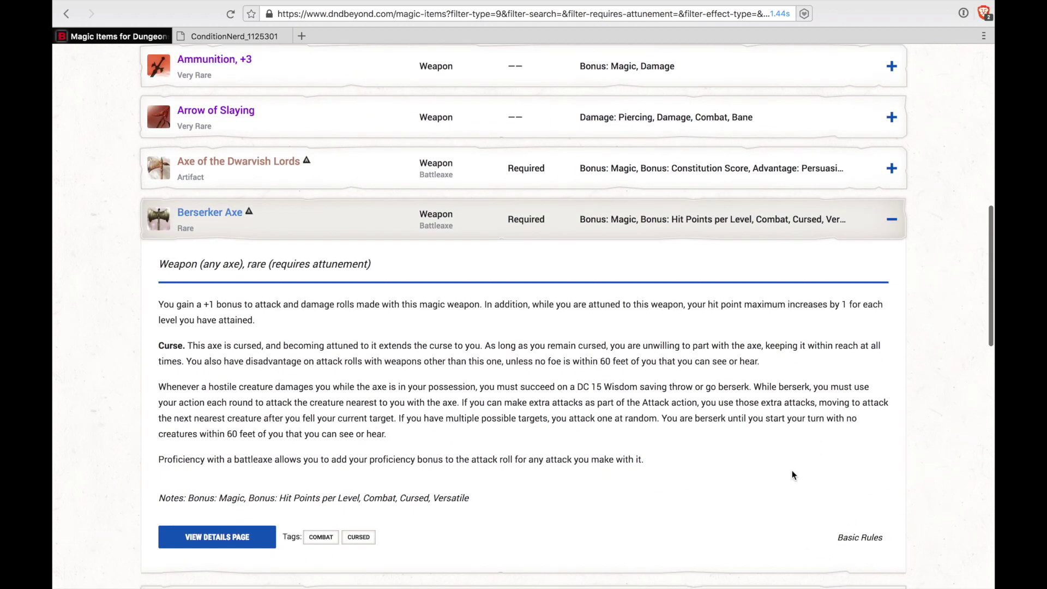
Open the equipment listing and expand the Barrel entry to read its description and tags
{"action": "key", "text": "Home"}
{"action": "mouse_move", "coordinate": [682, 131]}
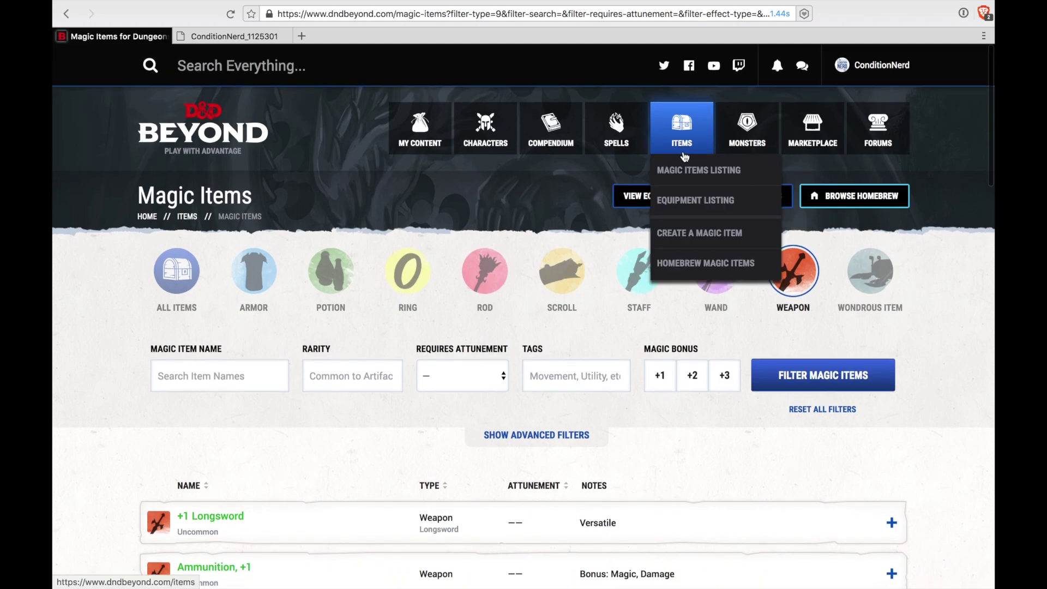
{"action": "left_click", "coordinate": [687, 200]}
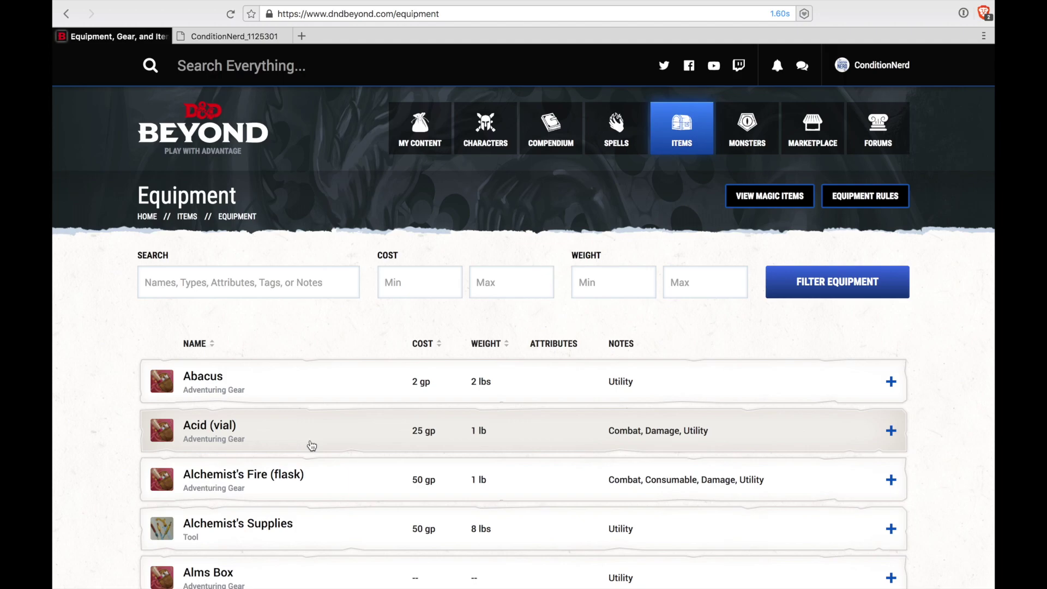
{"action": "scroll", "coordinate": [346, 483], "scroll_direction": "down", "scroll_amount": 2}
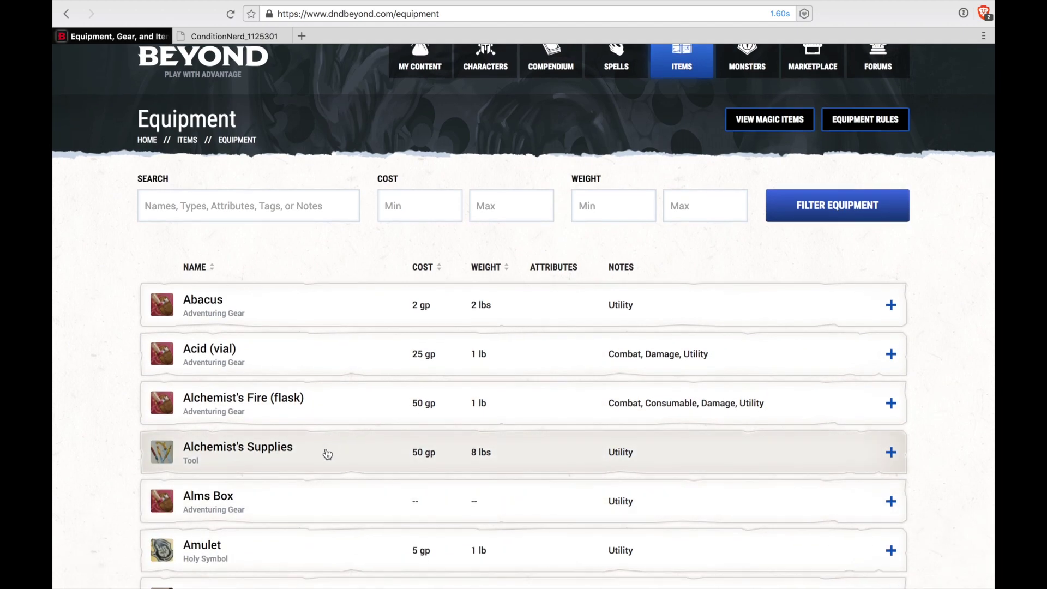
{"action": "scroll", "coordinate": [330, 444], "scroll_direction": "down", "scroll_amount": 10}
{"action": "left_click", "coordinate": [323, 440]}
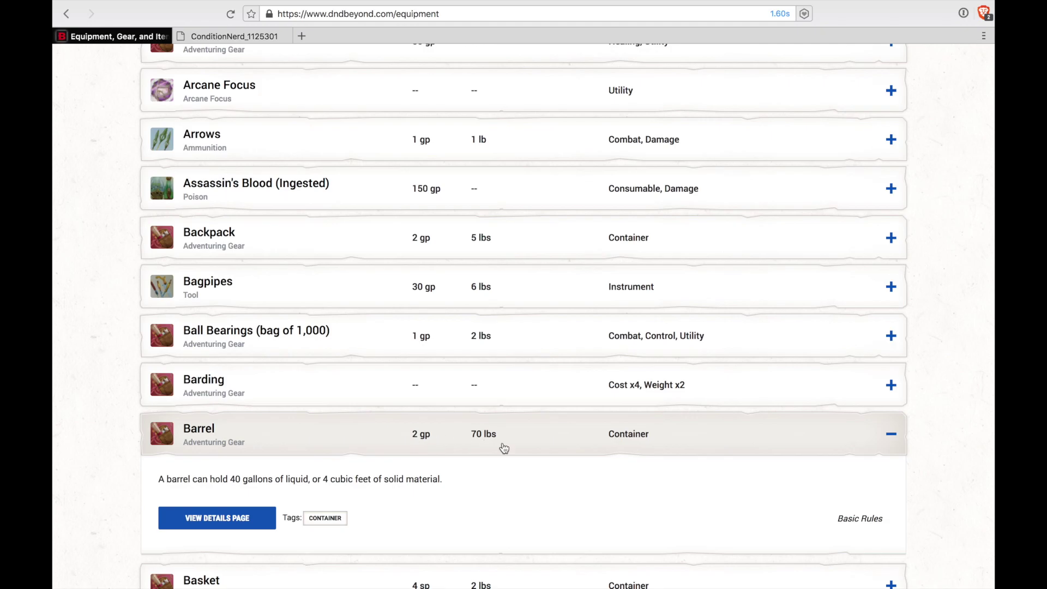
{"action": "scroll", "coordinate": [504, 448], "scroll_direction": "up", "scroll_amount": 12}
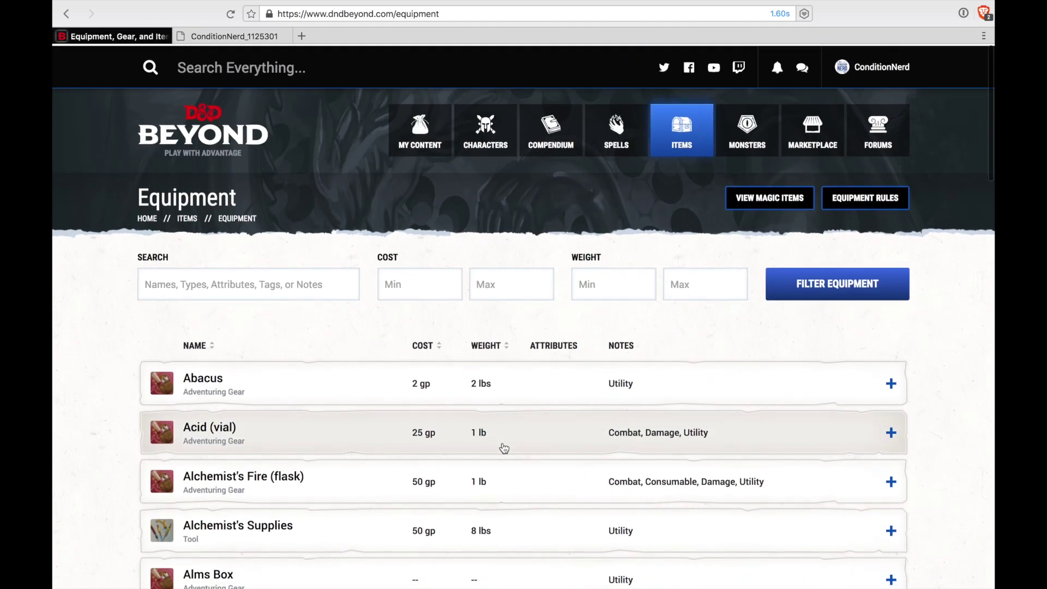
Open the monsters listing, show only the Elemental type and look over the listed creatures
{"action": "mouse_move", "coordinate": [747, 147]}
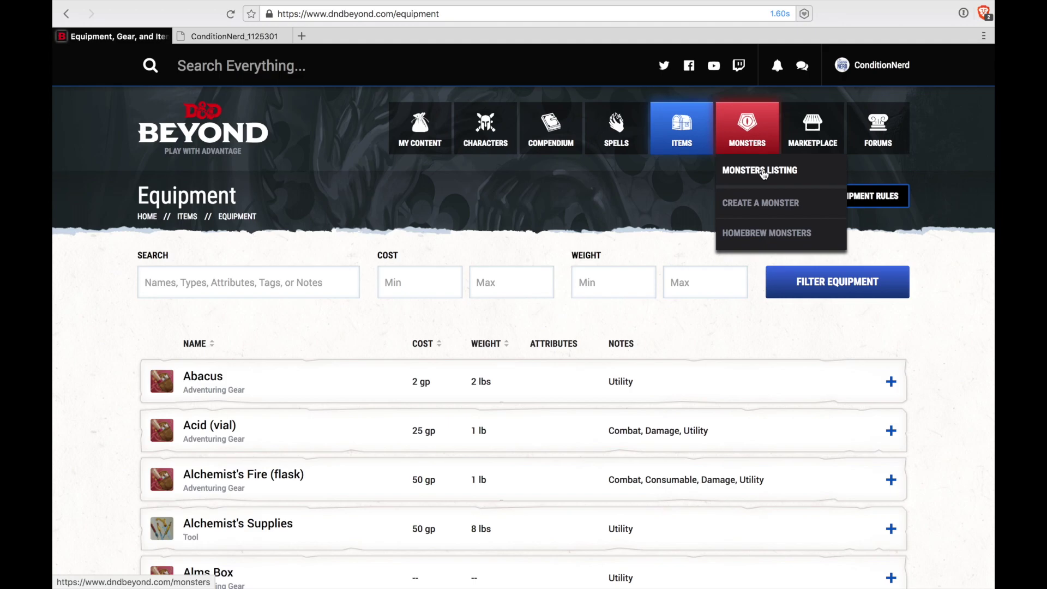
{"action": "mouse_move", "coordinate": [550, 143]}
{"action": "mouse_move", "coordinate": [556, 172]}
{"action": "left_click", "coordinate": [755, 171]}
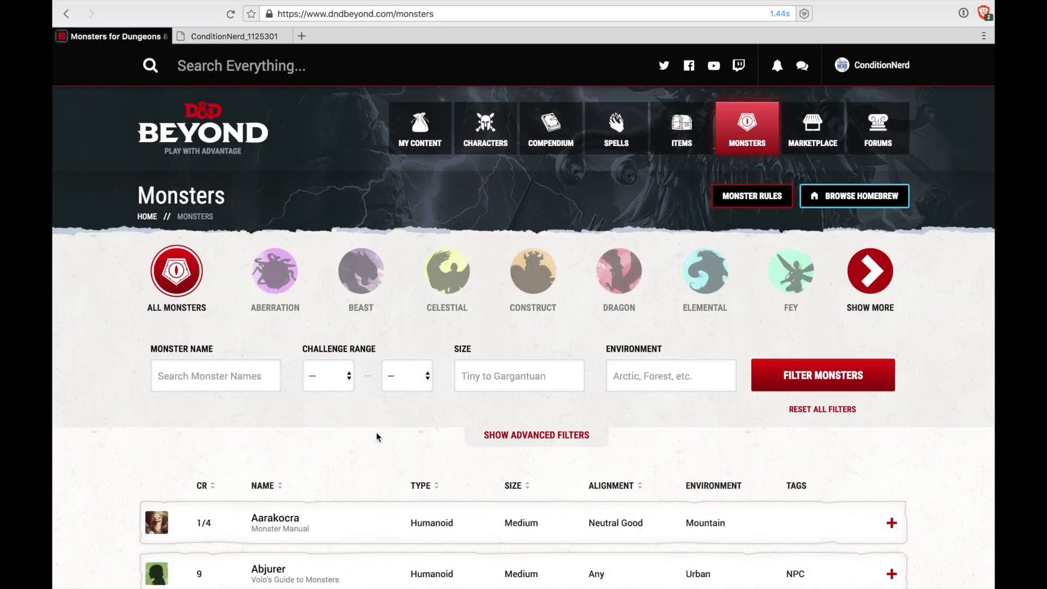
{"action": "left_click", "coordinate": [702, 268]}
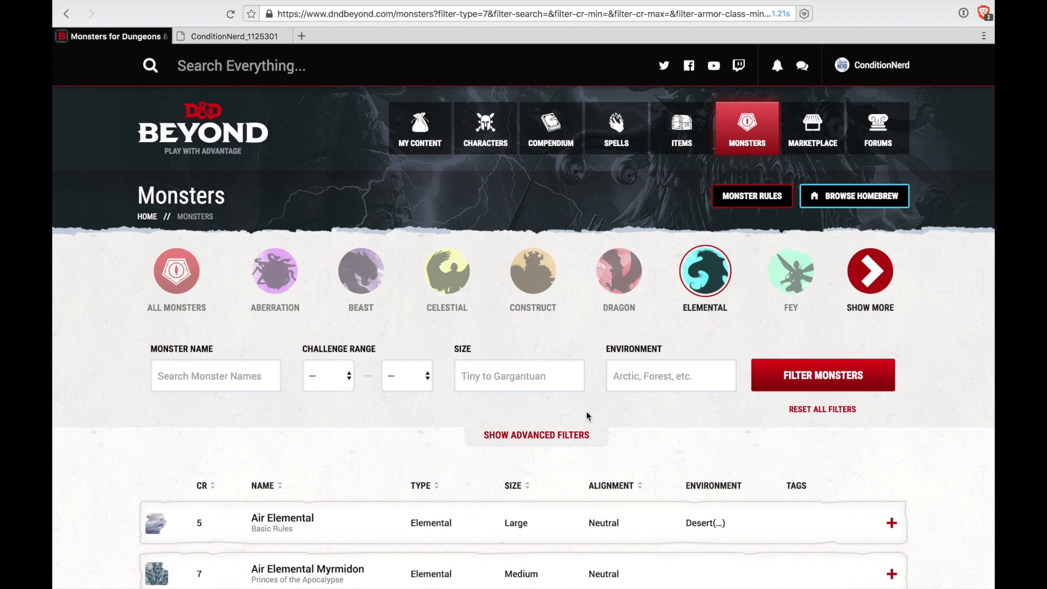
{"action": "scroll", "coordinate": [586, 413], "scroll_direction": "down", "scroll_amount": 6}
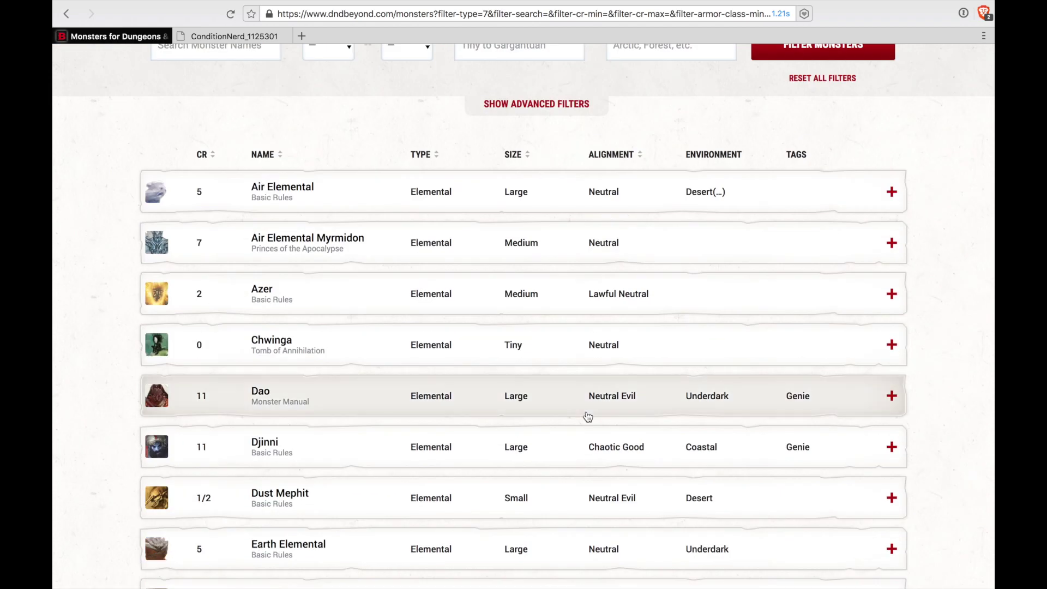
{"action": "scroll", "coordinate": [586, 416], "scroll_direction": "up", "scroll_amount": 6}
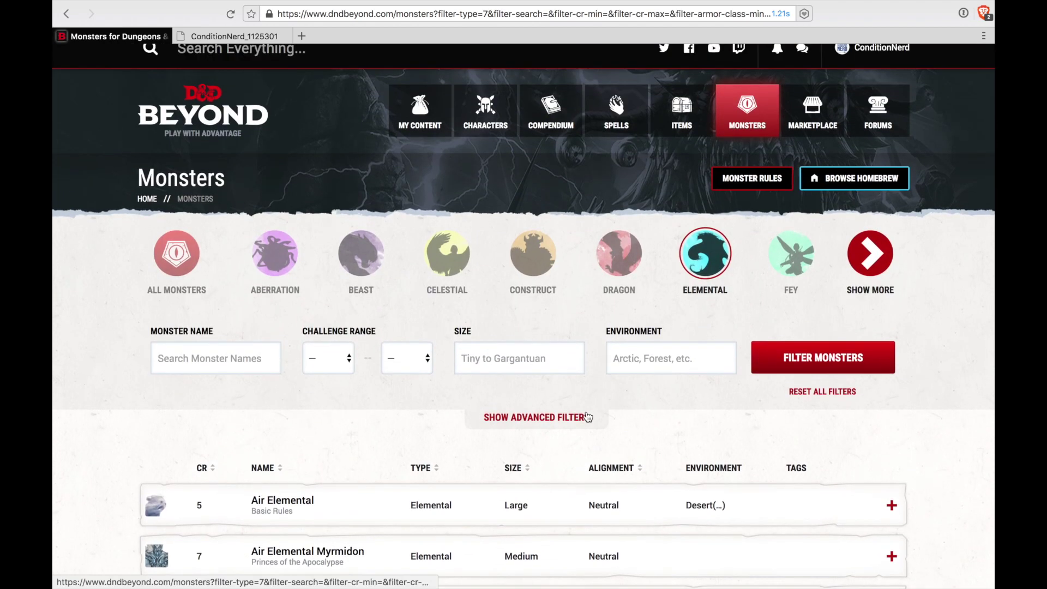
Filter the elementals to a challenge range of 4 to 6 and look through the filtered list
{"action": "left_click", "coordinate": [328, 366]}
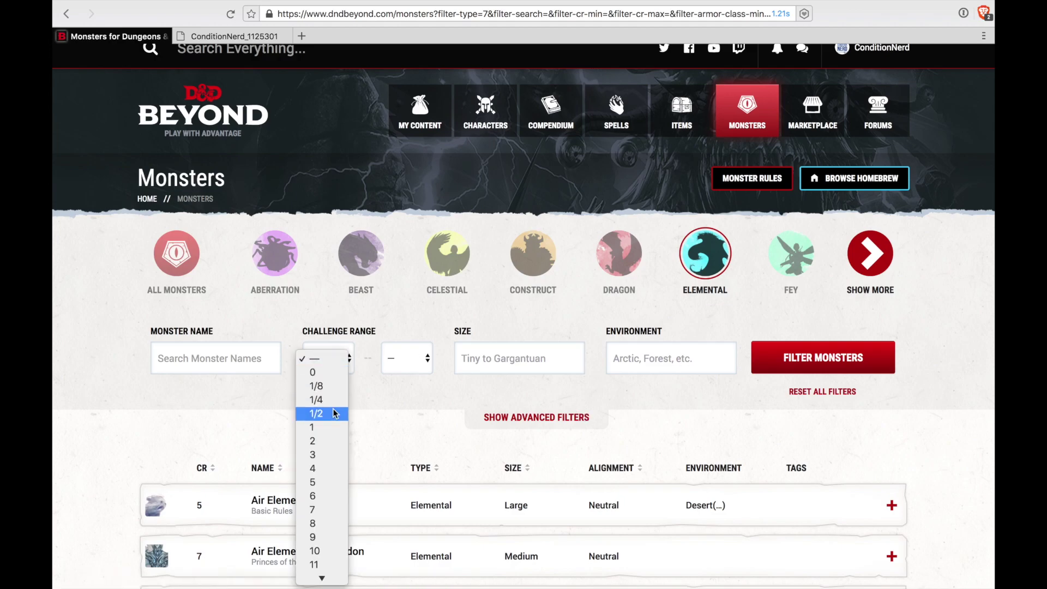
{"action": "left_click", "coordinate": [327, 426]}
{"action": "left_click", "coordinate": [410, 367]}
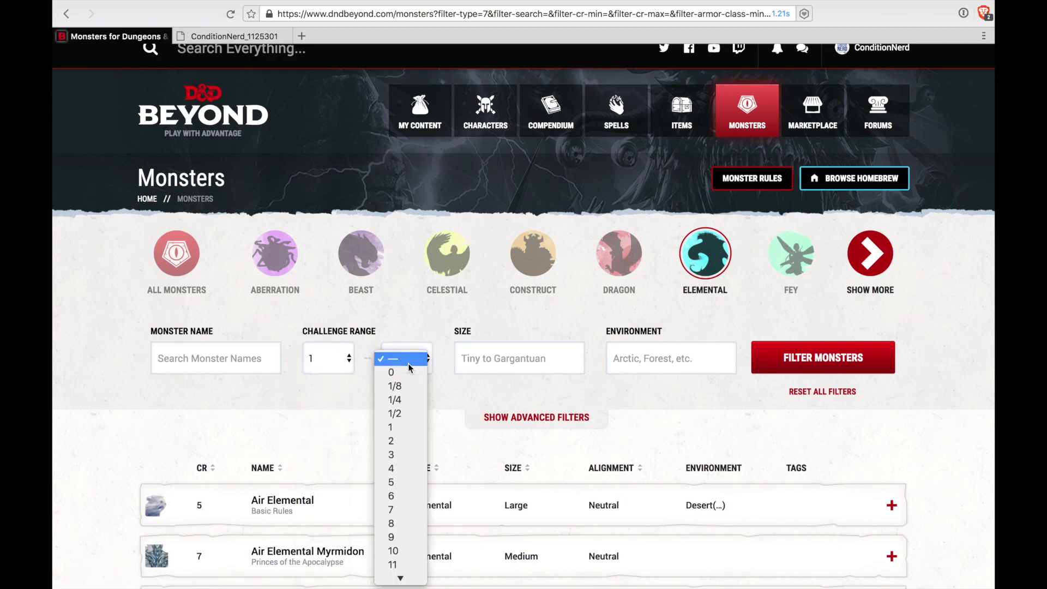
{"action": "left_click", "coordinate": [410, 366]}
{"action": "left_click", "coordinate": [342, 358]}
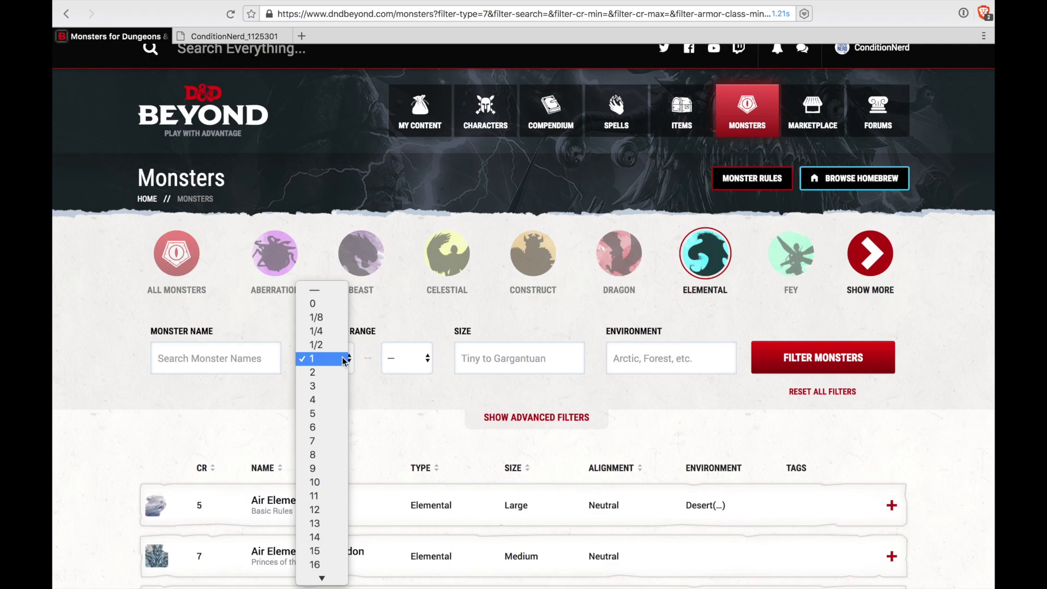
{"action": "left_click", "coordinate": [338, 407]}
{"action": "left_click", "coordinate": [415, 364]}
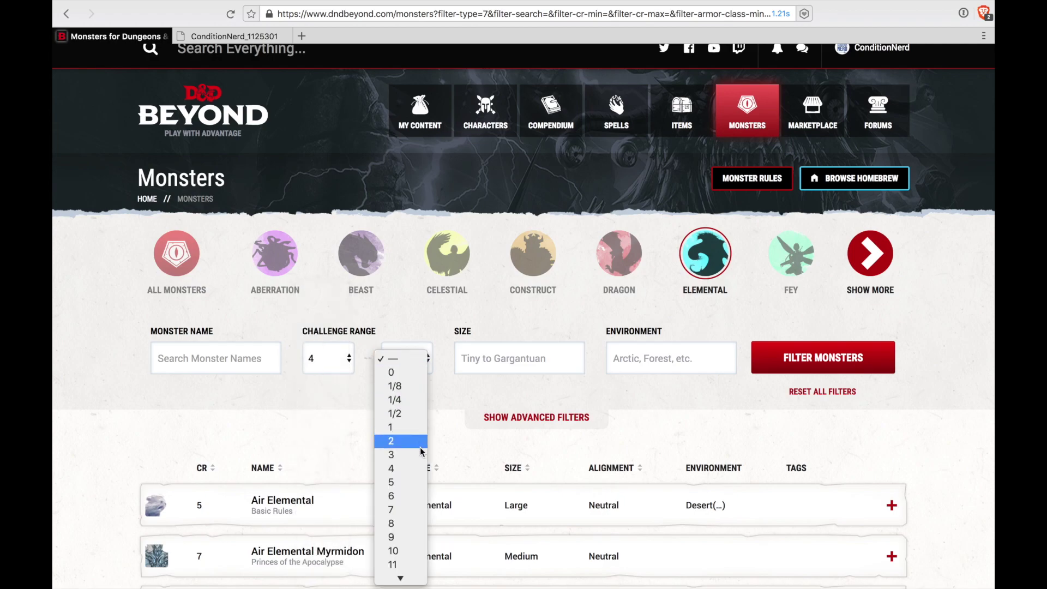
{"action": "left_click", "coordinate": [421, 494]}
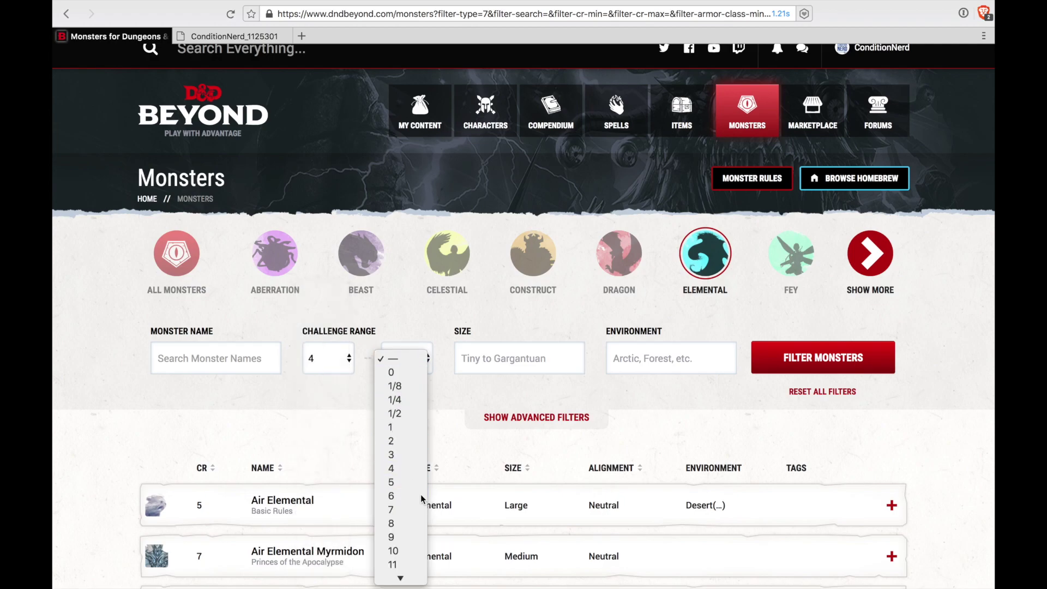
{"action": "left_click", "coordinate": [789, 365]}
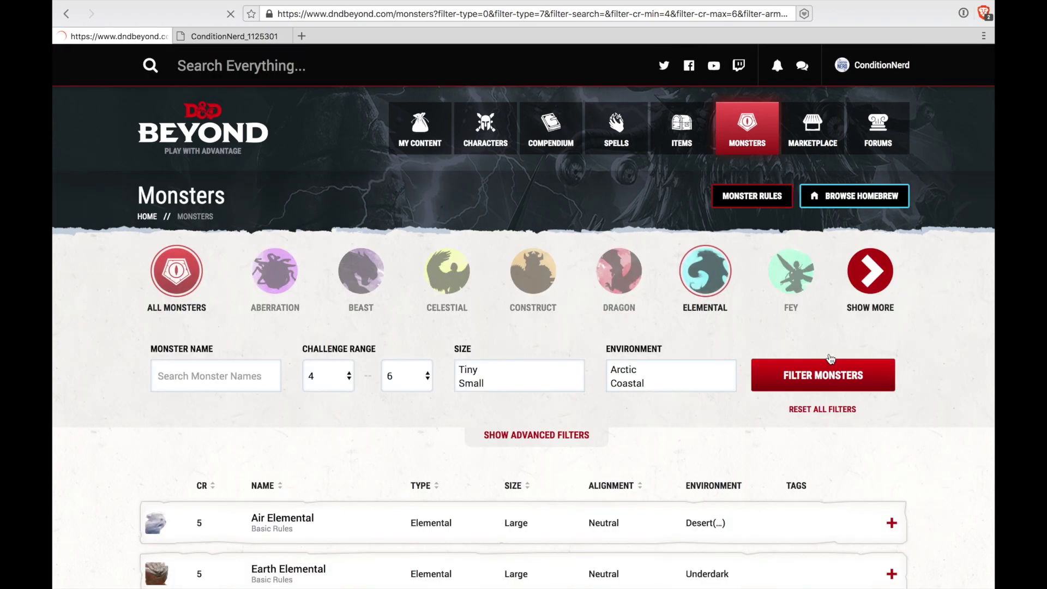
{"action": "scroll", "coordinate": [602, 413], "scroll_direction": "down", "scroll_amount": 4}
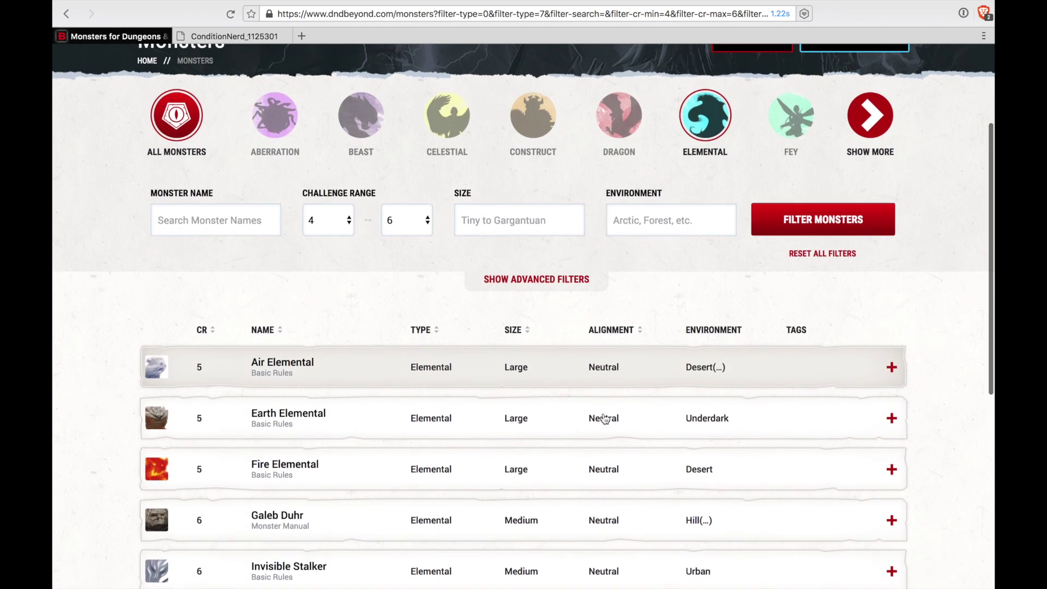
{"action": "scroll", "coordinate": [604, 418], "scroll_direction": "down", "scroll_amount": 3}
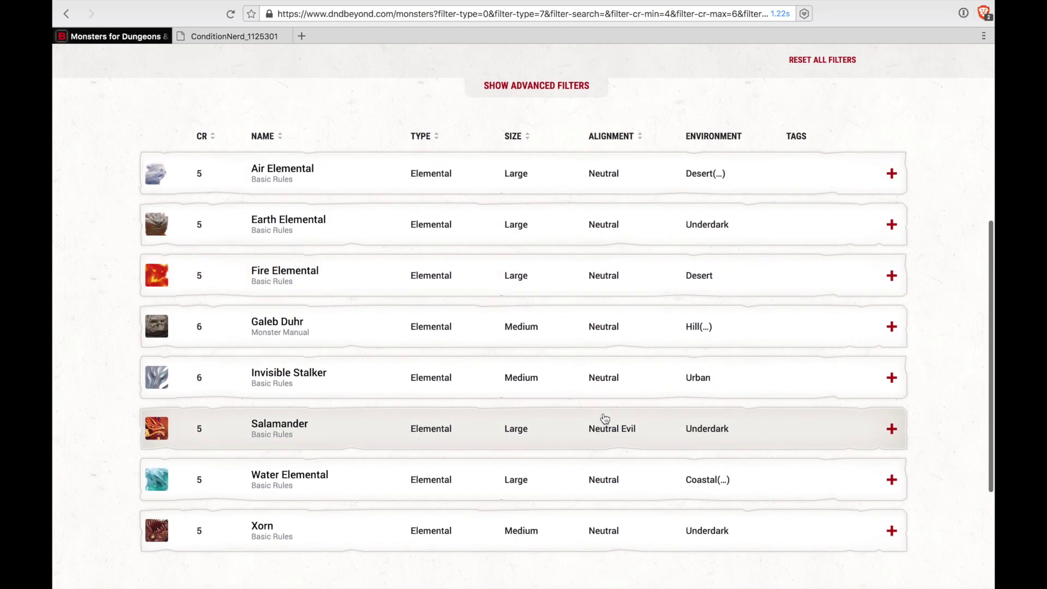
Open the Water Elemental's details page and examine its stat block, description, environment tags and artwork
{"action": "left_click", "coordinate": [320, 476]}
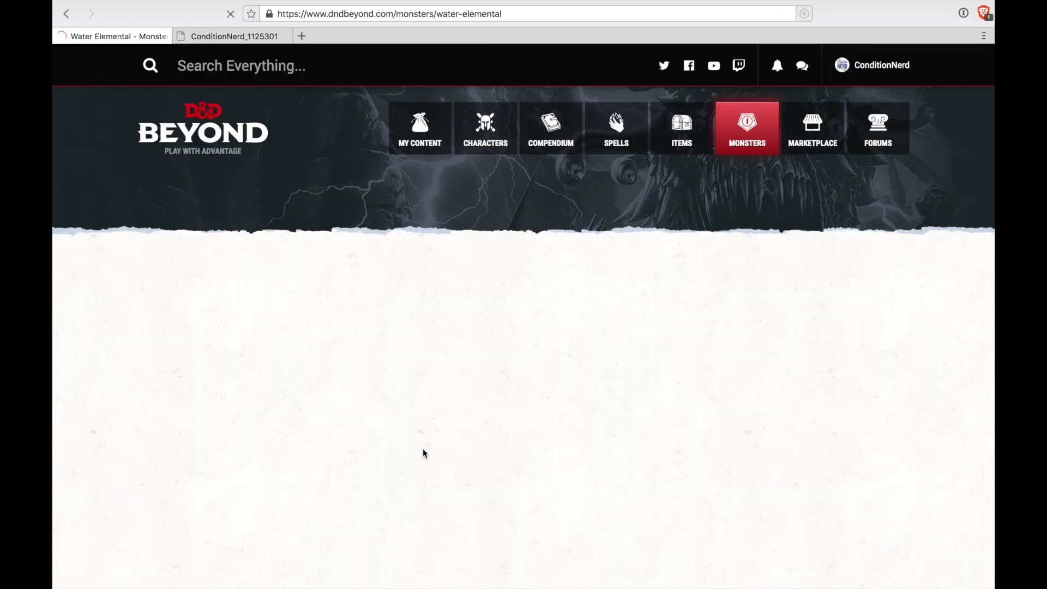
{"action": "scroll", "coordinate": [422, 448], "scroll_direction": "down", "scroll_amount": 2}
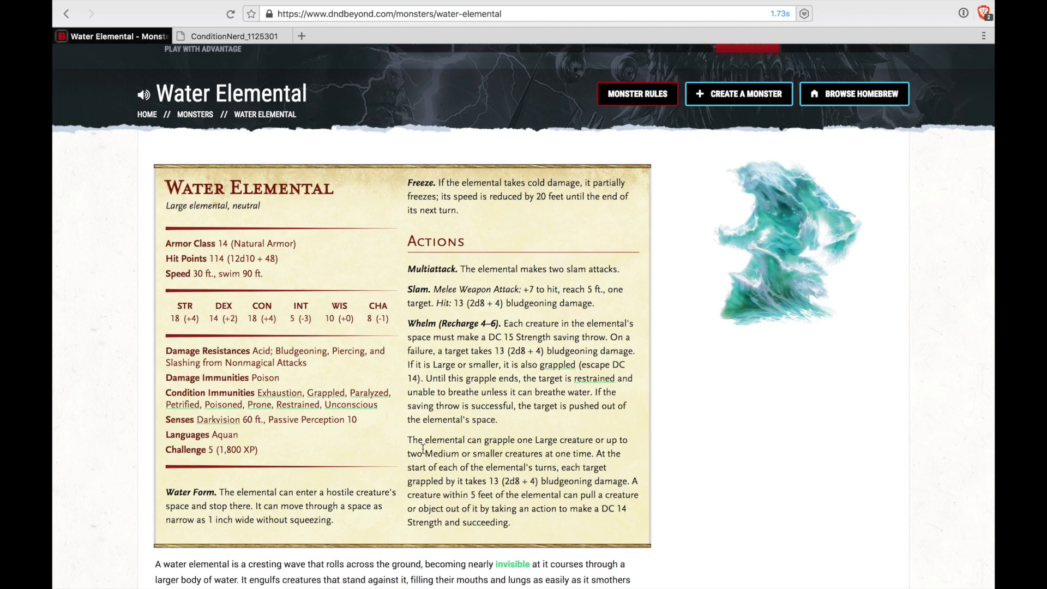
{"action": "scroll", "coordinate": [422, 448], "scroll_direction": "down", "scroll_amount": 1}
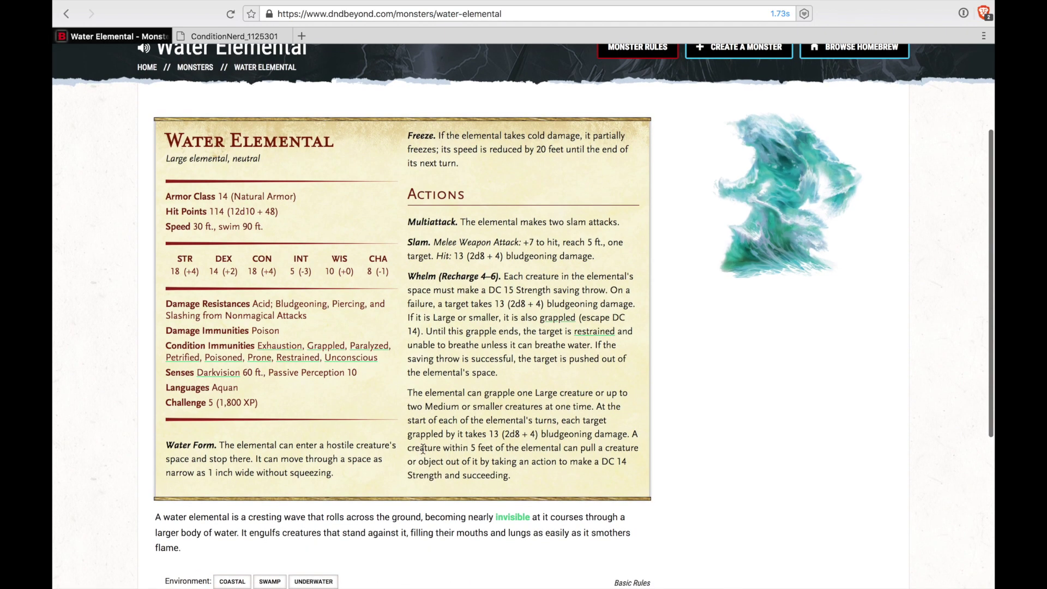
{"action": "scroll", "coordinate": [423, 448], "scroll_direction": "down", "scroll_amount": 1}
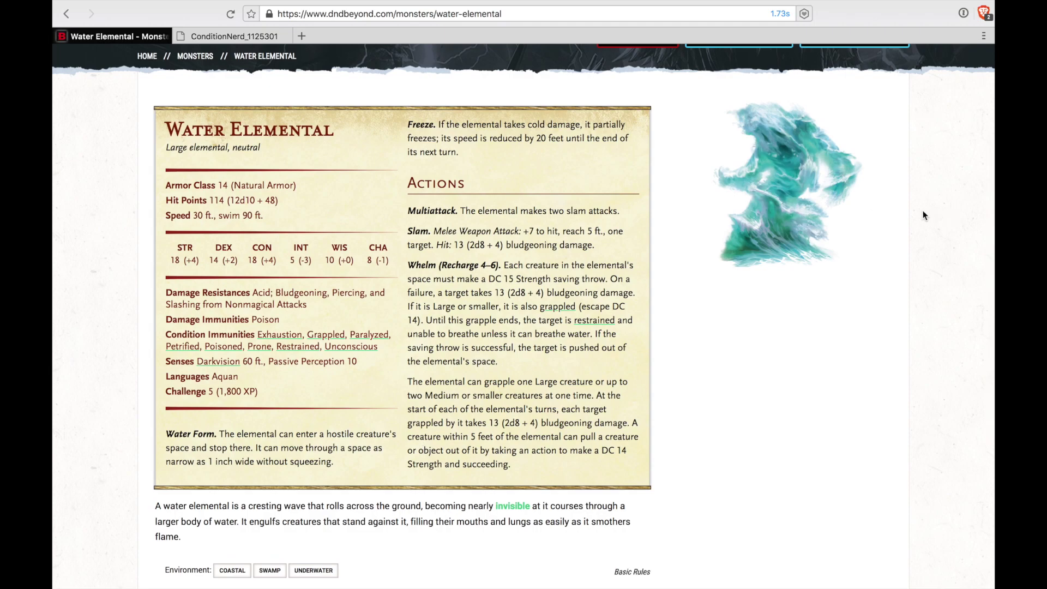
{"action": "scroll", "coordinate": [765, 283], "scroll_direction": "up", "scroll_amount": 3}
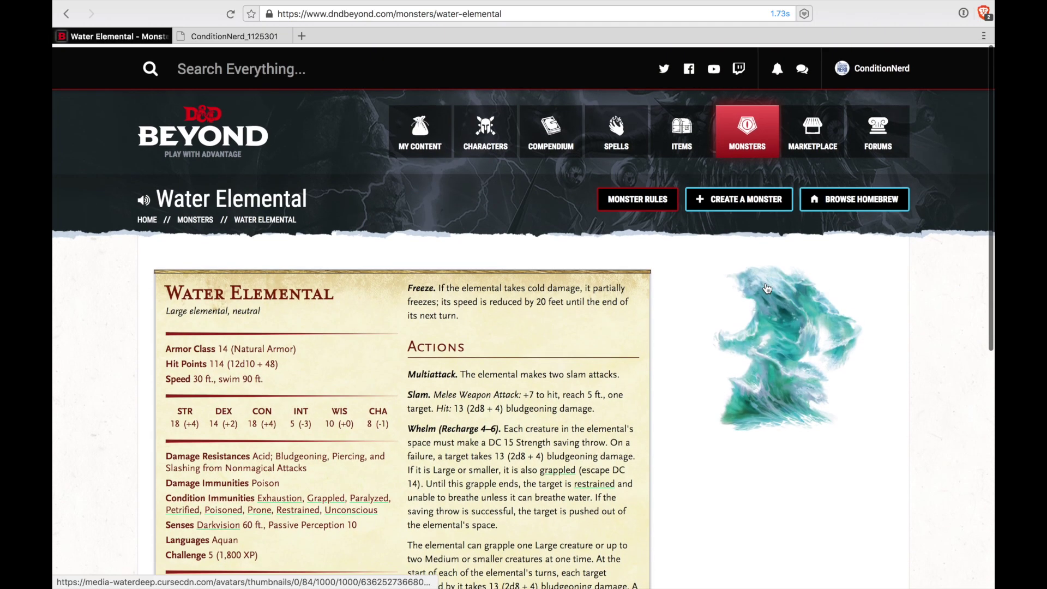
Open the marketplace and look through the featured Xanathar's Guide to Everything and the other sourcebooks and adventures on offer
{"action": "mouse_move", "coordinate": [750, 125]}
{"action": "mouse_move", "coordinate": [816, 114]}
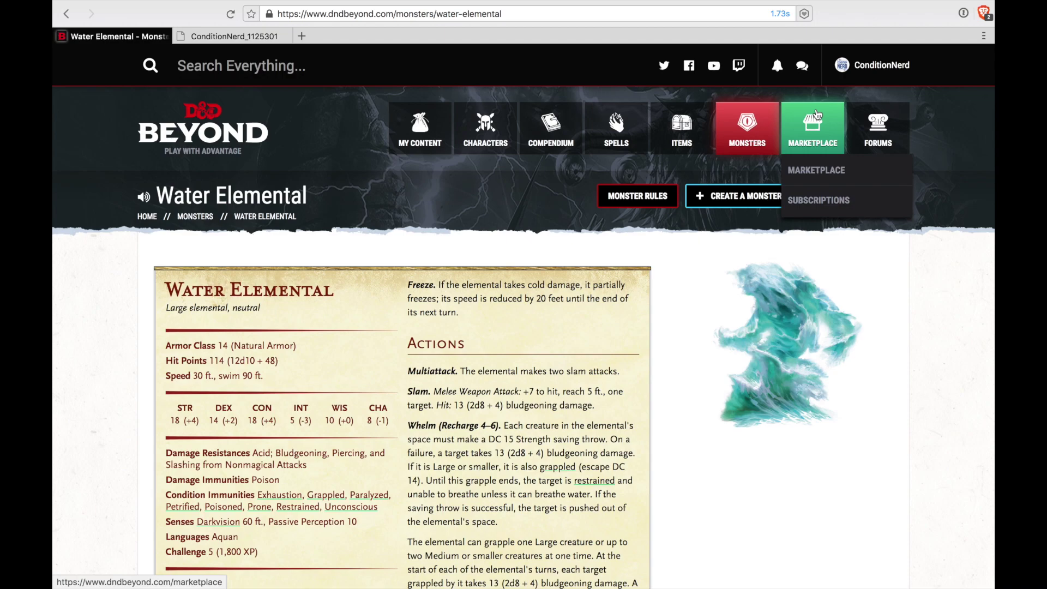
{"action": "left_click", "coordinate": [816, 172]}
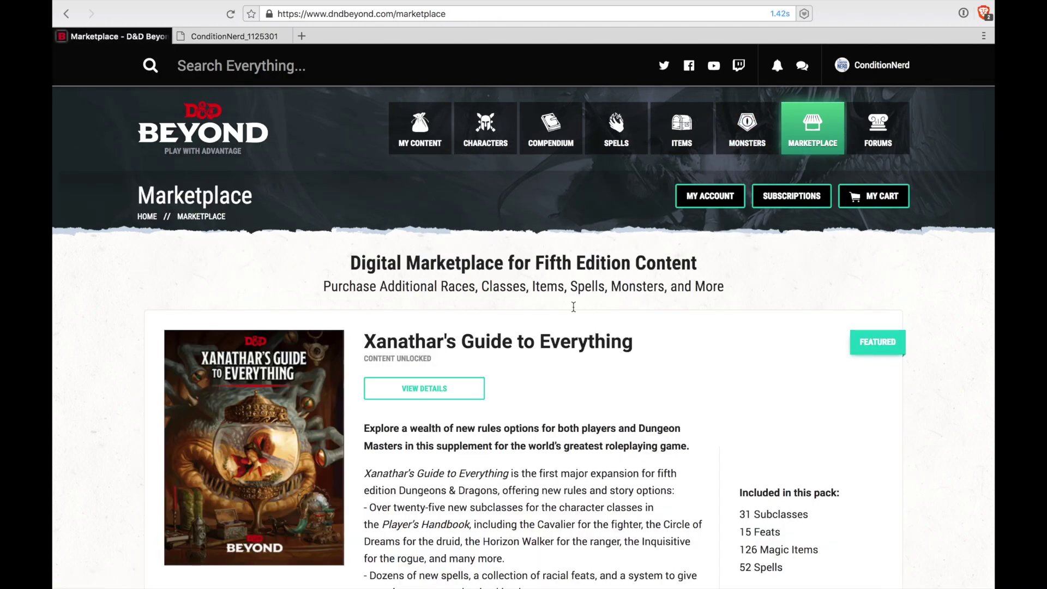
{"action": "scroll", "coordinate": [533, 326], "scroll_direction": "down", "scroll_amount": 3}
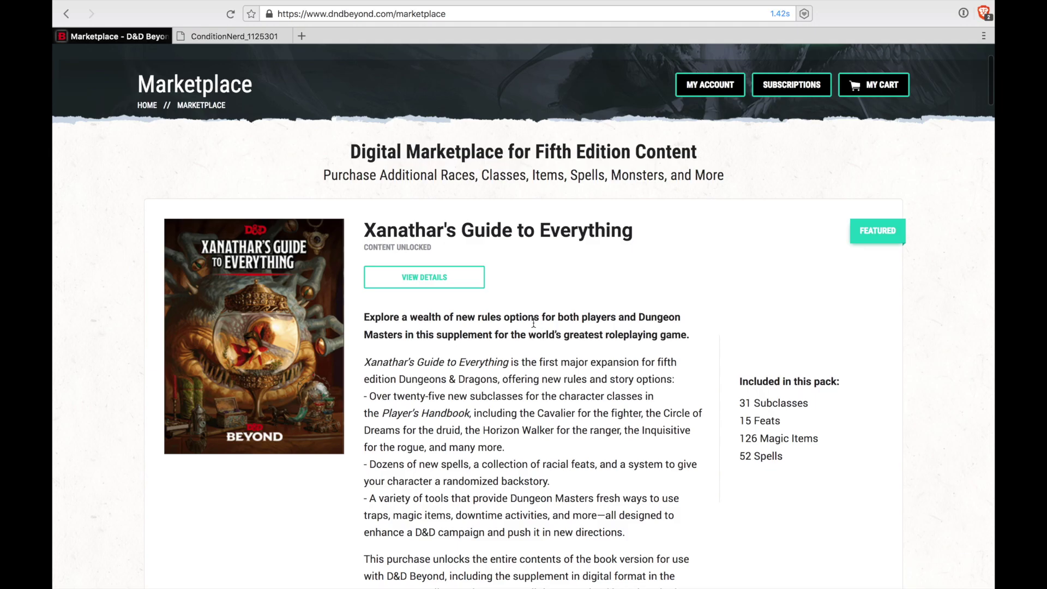
{"action": "scroll", "coordinate": [533, 322], "scroll_direction": "down", "scroll_amount": 20}
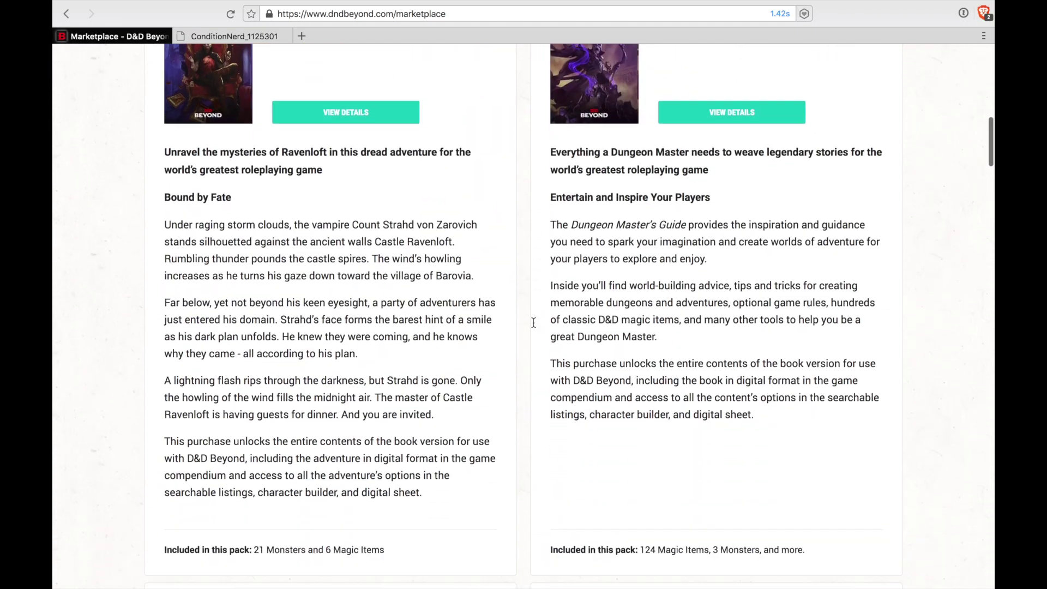
{"action": "scroll", "coordinate": [533, 322], "scroll_direction": "up", "scroll_amount": 3}
{"action": "scroll", "coordinate": [533, 322], "scroll_direction": "down", "scroll_amount": 1}
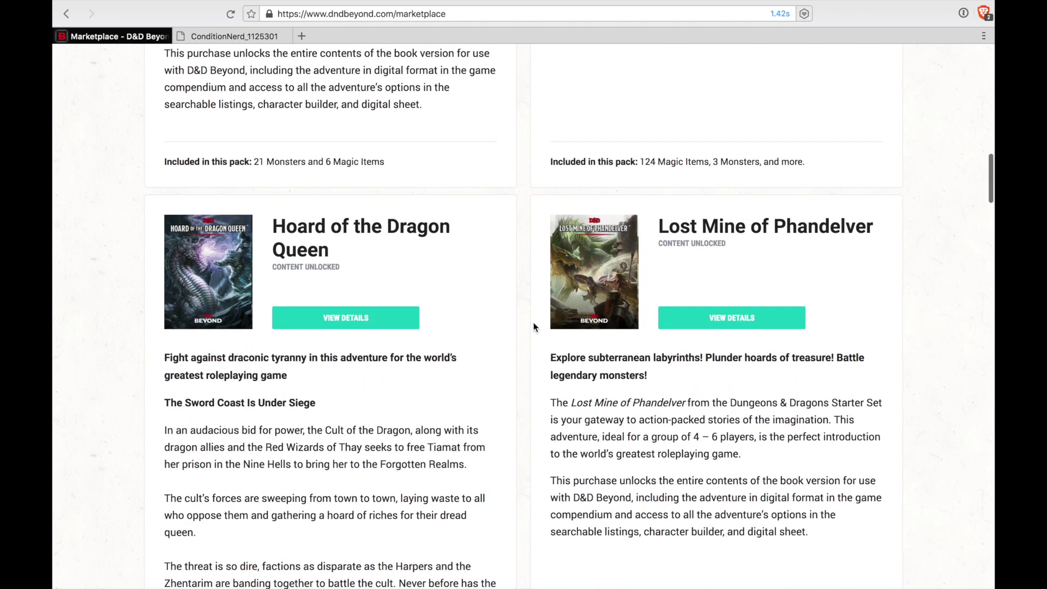
{"action": "scroll", "coordinate": [533, 322], "scroll_direction": "down", "scroll_amount": 5}
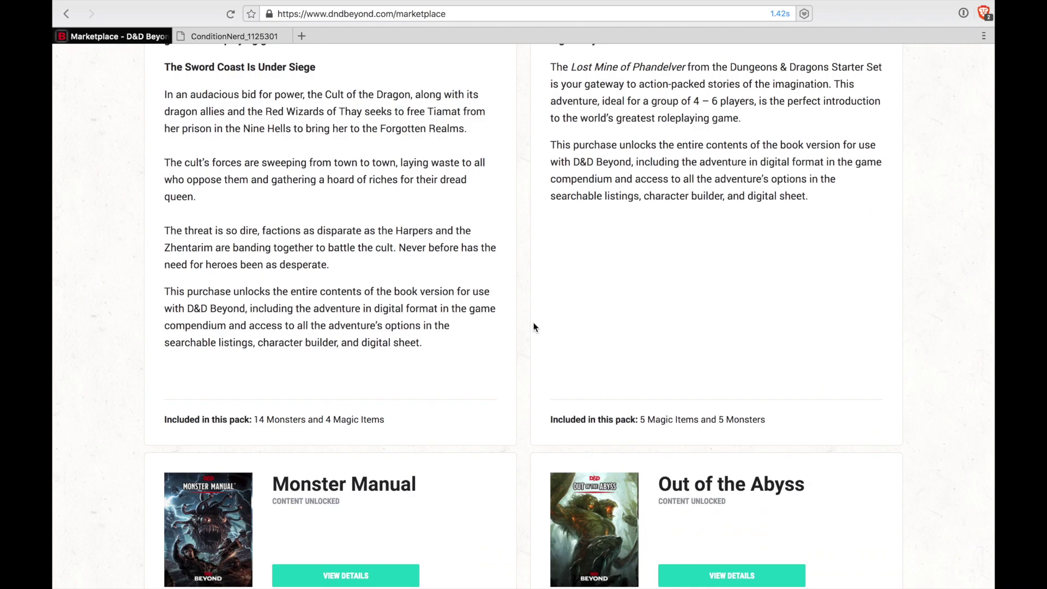
{"action": "scroll", "coordinate": [534, 326], "scroll_direction": "down", "scroll_amount": 6}
{"action": "scroll", "coordinate": [533, 323], "scroll_direction": "down", "scroll_amount": 7}
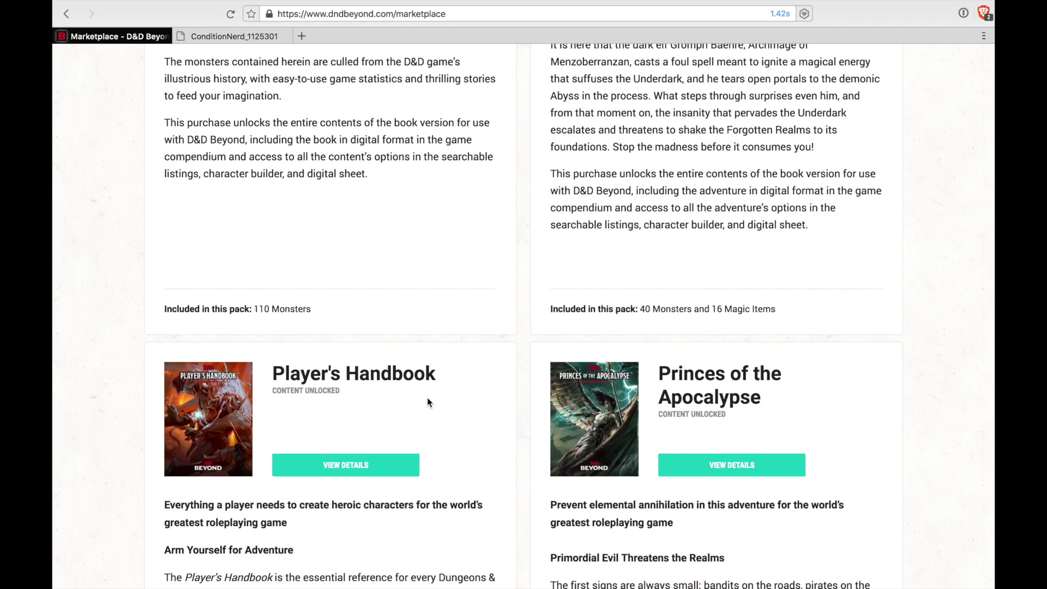
{"action": "scroll", "coordinate": [427, 402], "scroll_direction": "down", "scroll_amount": 5}
{"action": "scroll", "coordinate": [427, 398], "scroll_direction": "up", "scroll_amount": 20}
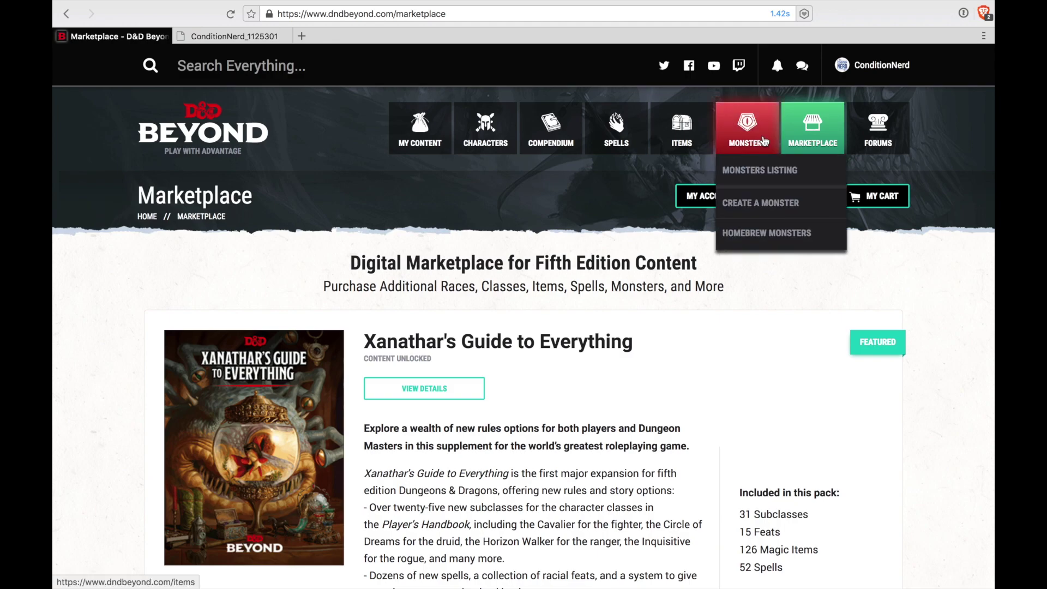
Open the forums and look through the discussion boards of the D&D Beyond General section
{"action": "left_click", "coordinate": [874, 125]}
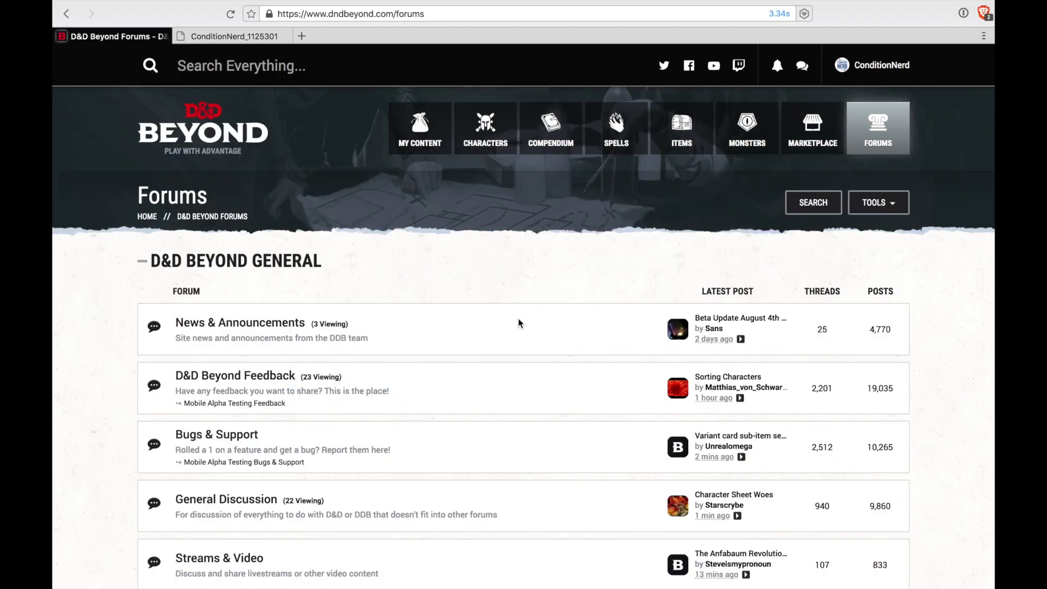
{"action": "scroll", "coordinate": [518, 319], "scroll_direction": "down", "scroll_amount": 2}
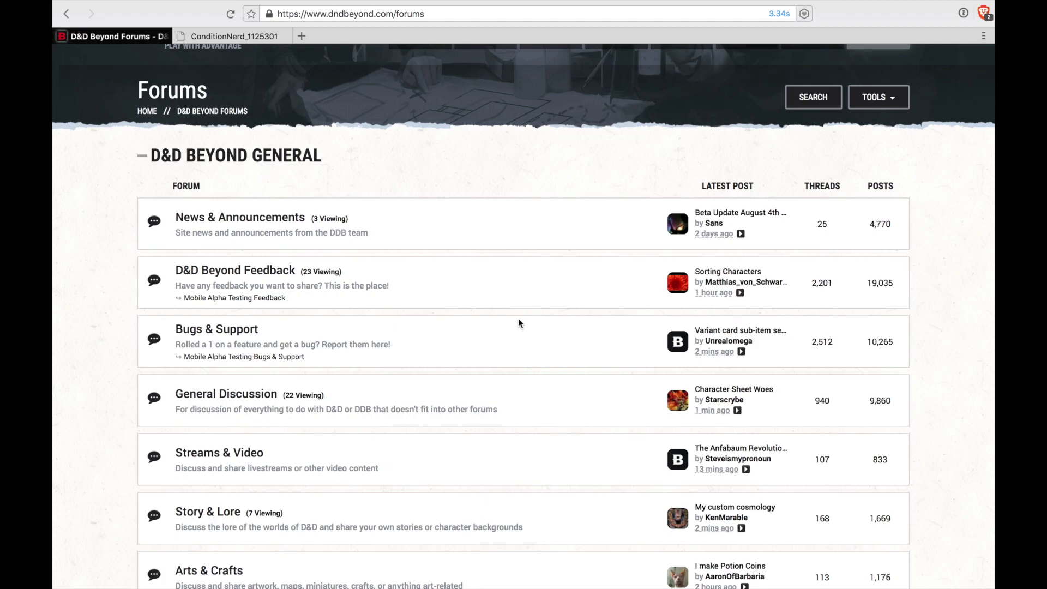
{"action": "scroll", "coordinate": [518, 322], "scroll_direction": "down", "scroll_amount": 5}
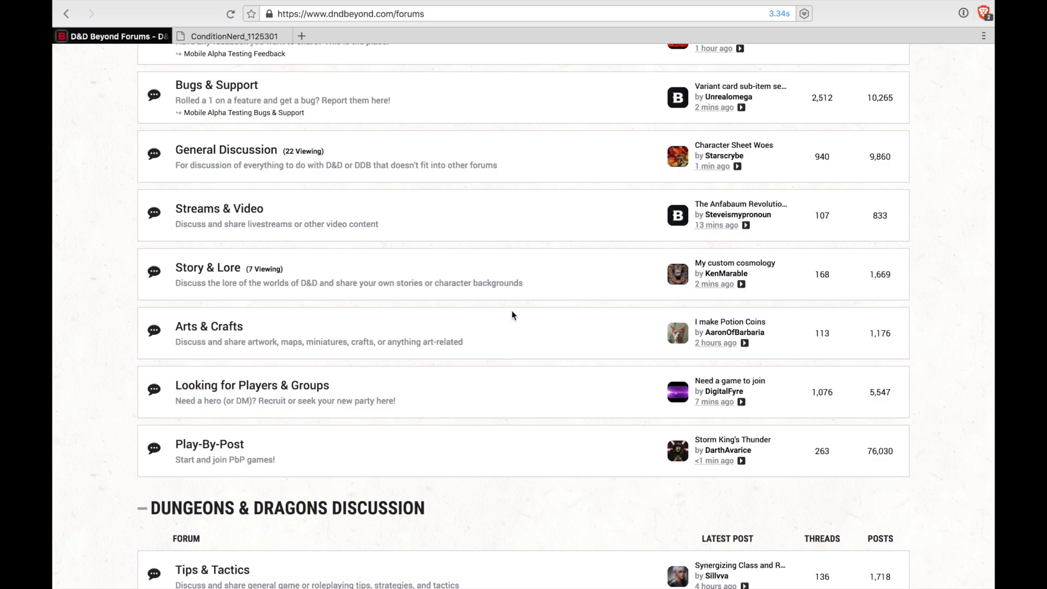
{"action": "scroll", "coordinate": [511, 315], "scroll_direction": "up", "scroll_amount": 7}
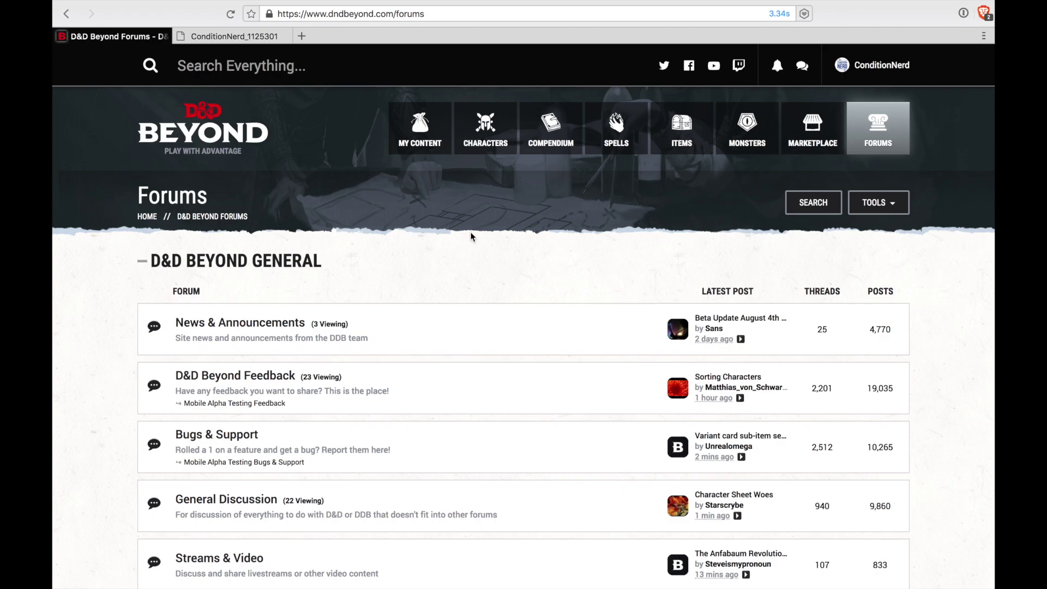
Start a new character in the Character Builder with the Standard creation method and give it a randomized name
{"action": "mouse_move", "coordinate": [485, 131]}
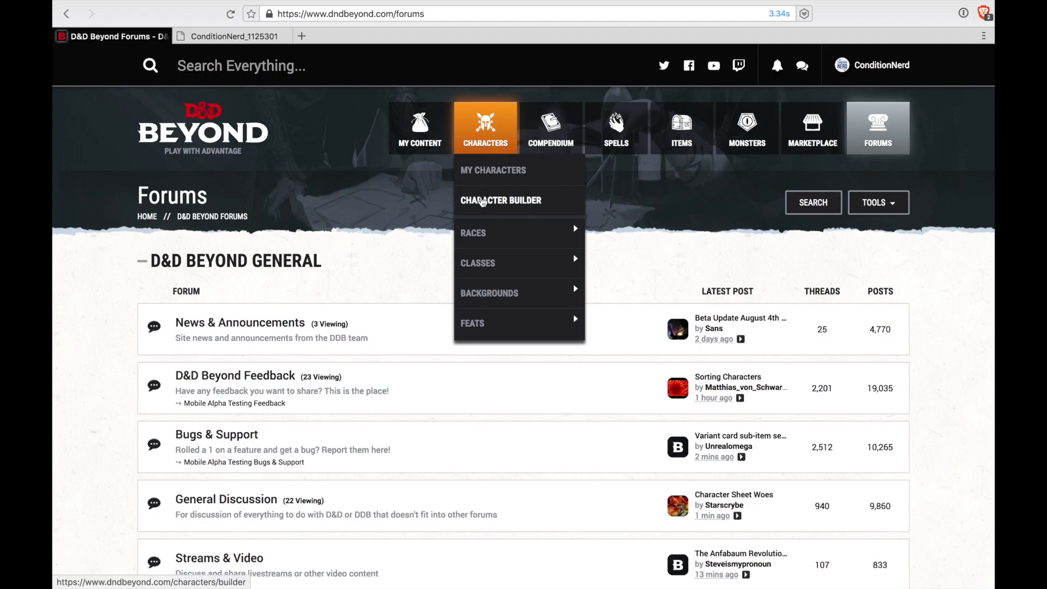
{"action": "left_click", "coordinate": [483, 201]}
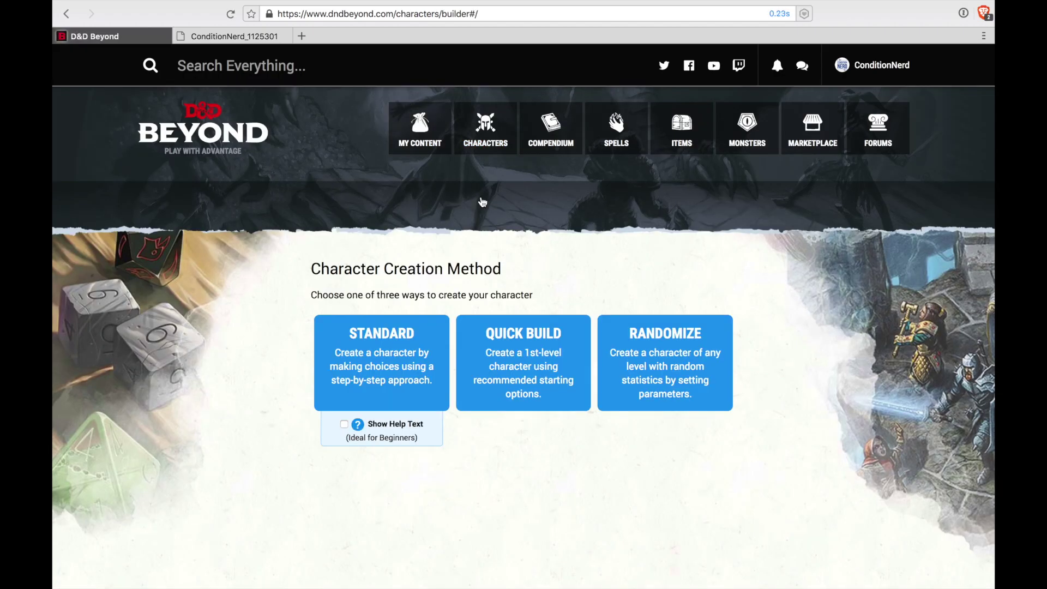
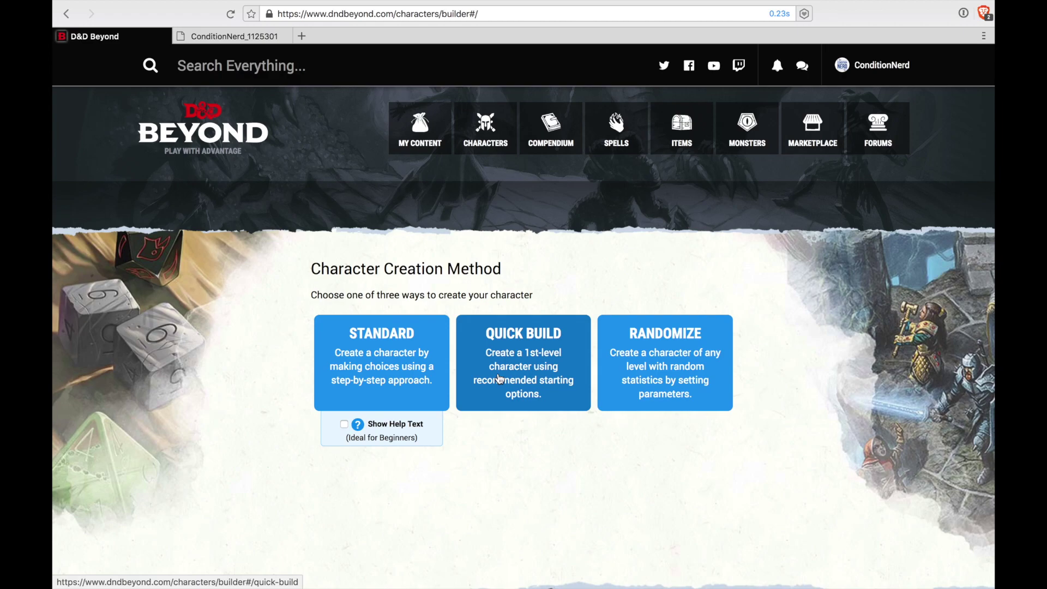
{"action": "left_click", "coordinate": [379, 380]}
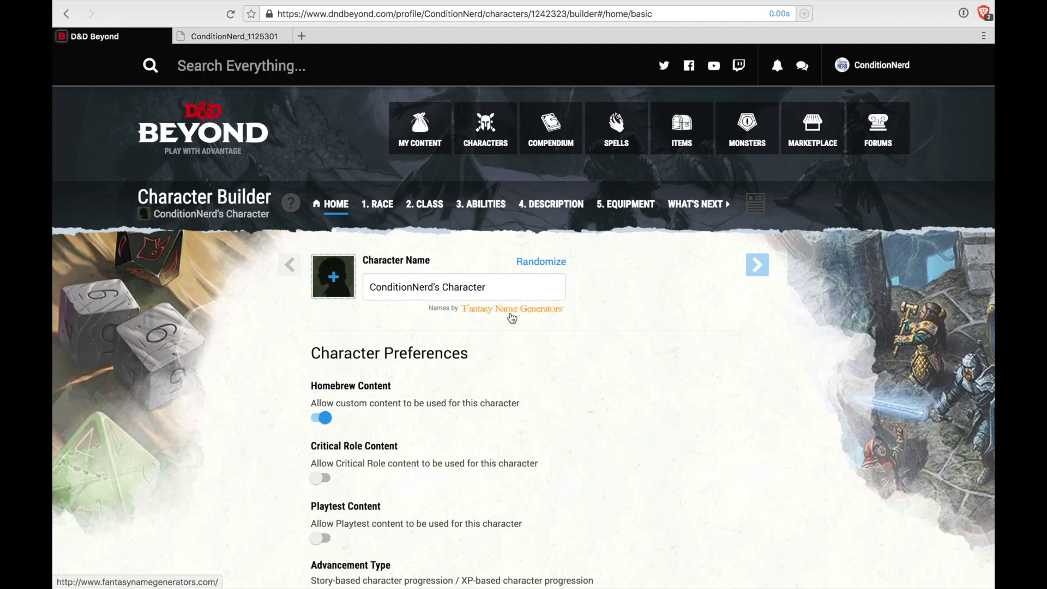
{"action": "left_click", "coordinate": [545, 264]}
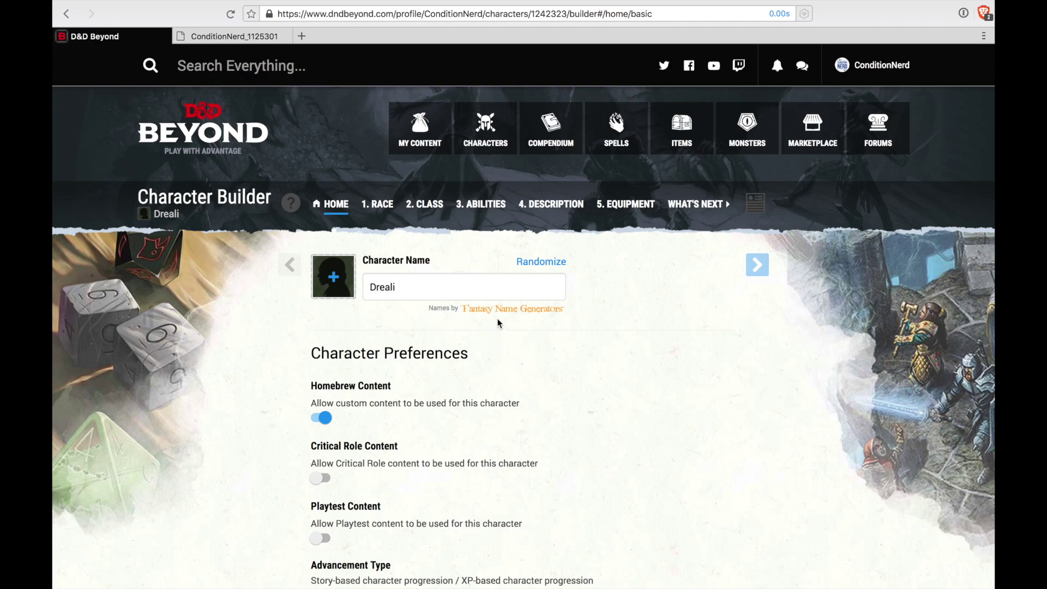
Allow Critical Role content for the character and keep the advancement type on Milestone
{"action": "scroll", "coordinate": [499, 323], "scroll_direction": "down", "scroll_amount": 3}
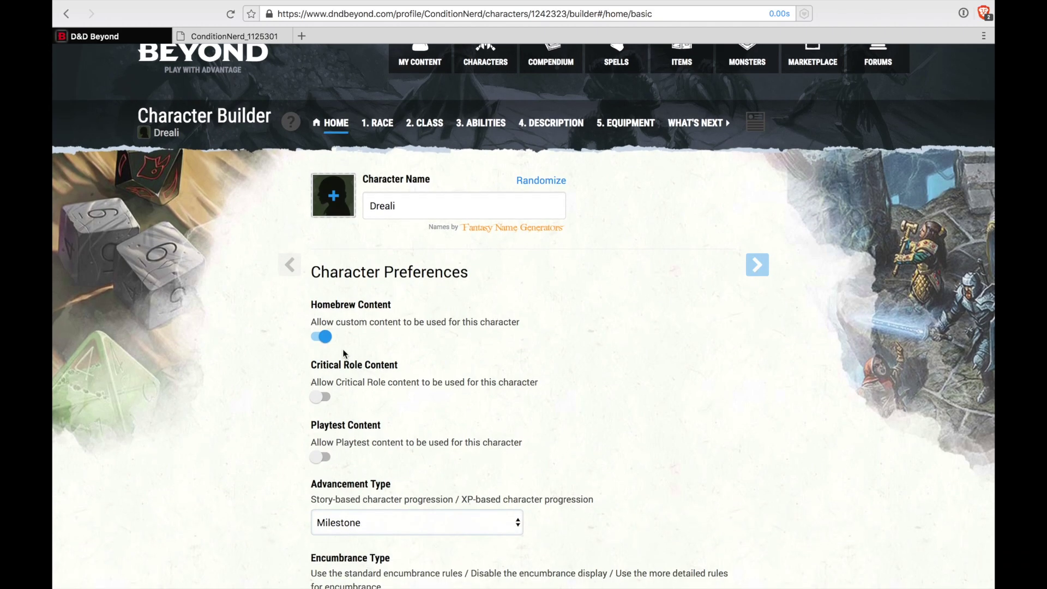
{"action": "left_click", "coordinate": [320, 397]}
{"action": "scroll", "coordinate": [431, 372], "scroll_direction": "down", "scroll_amount": 2}
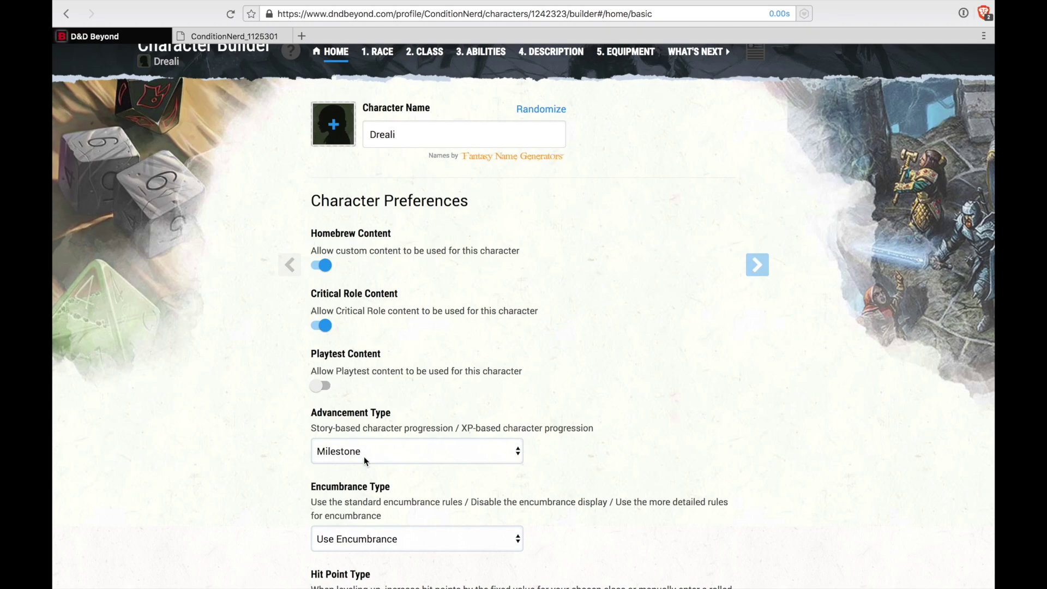
{"action": "left_click", "coordinate": [386, 450]}
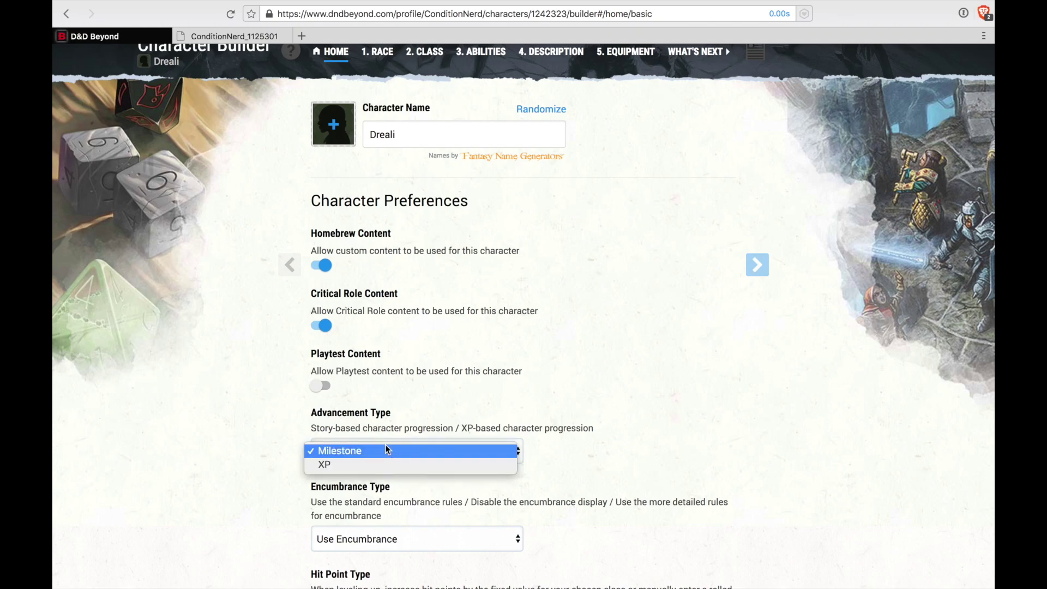
{"action": "left_click", "coordinate": [387, 452]}
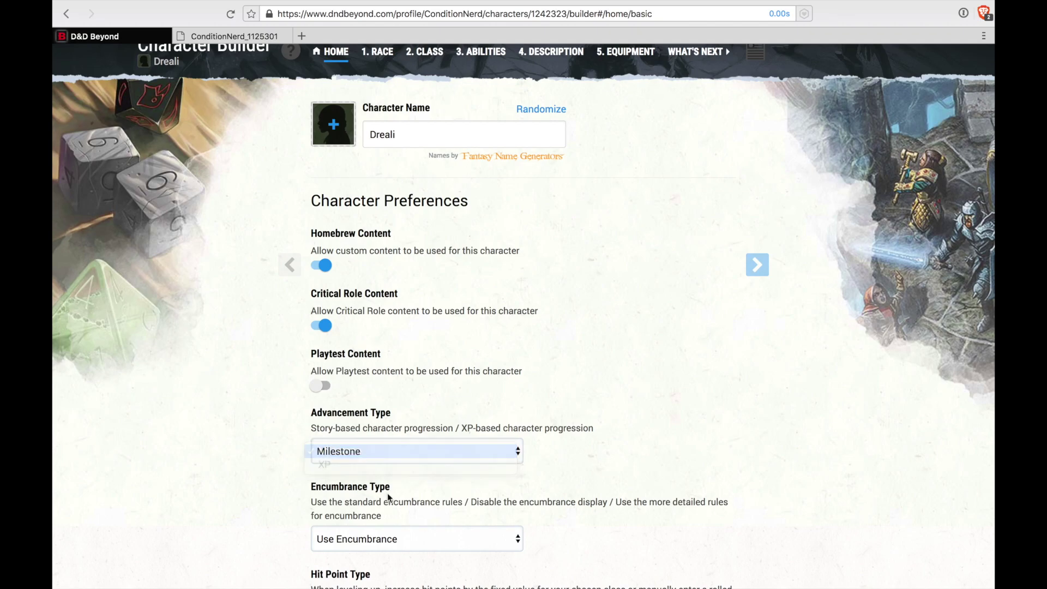
Set the encumbrance type to No Encumbrance and keep the hit point type on Fixed
{"action": "scroll", "coordinate": [389, 497], "scroll_direction": "down", "scroll_amount": 2}
{"action": "left_click", "coordinate": [393, 421]}
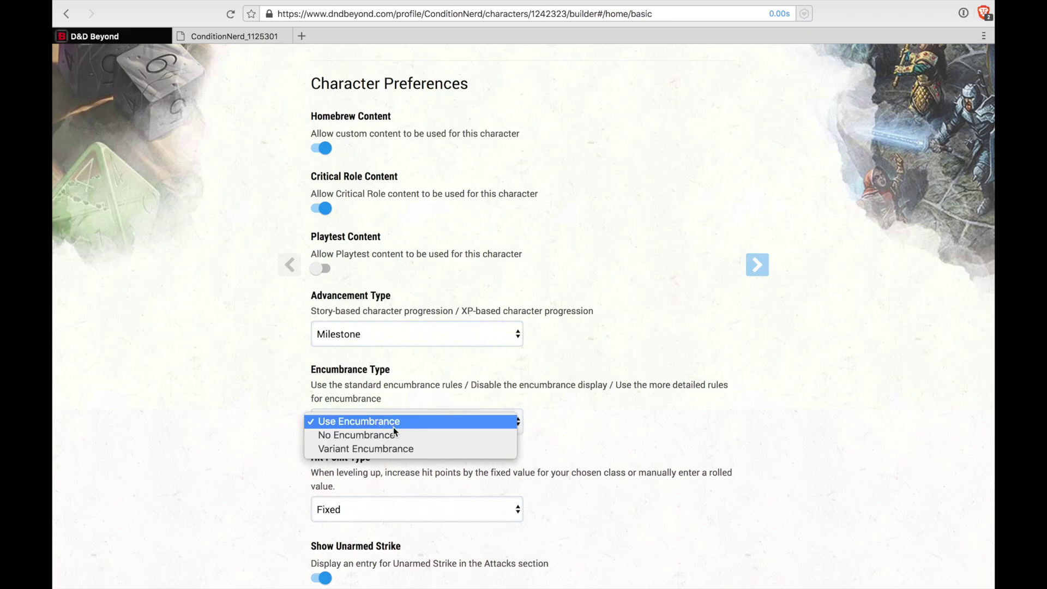
{"action": "left_click", "coordinate": [396, 480]}
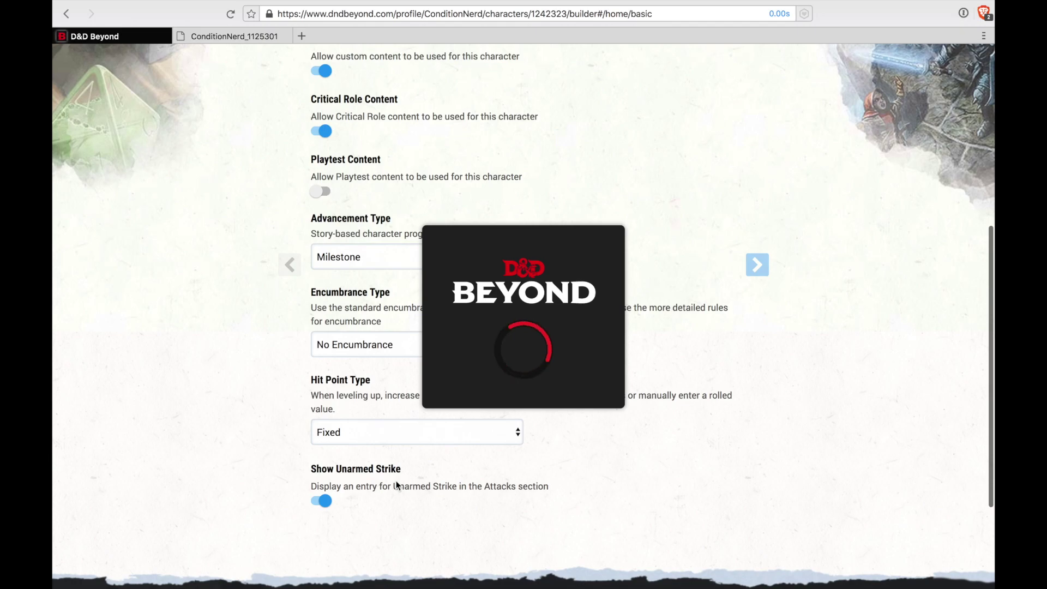
{"action": "left_click", "coordinate": [393, 432]}
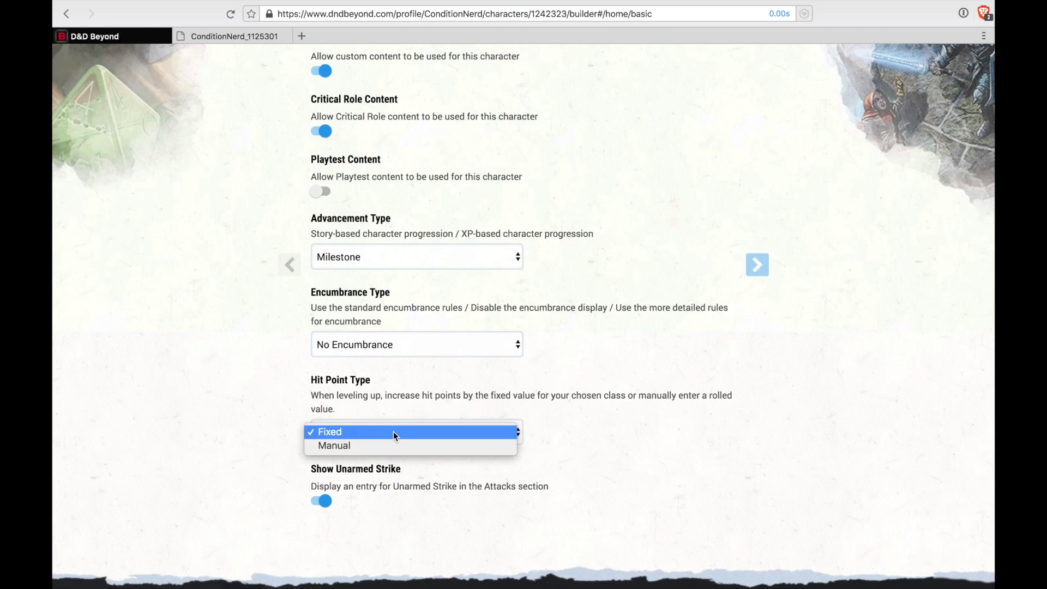
{"action": "left_click", "coordinate": [392, 429]}
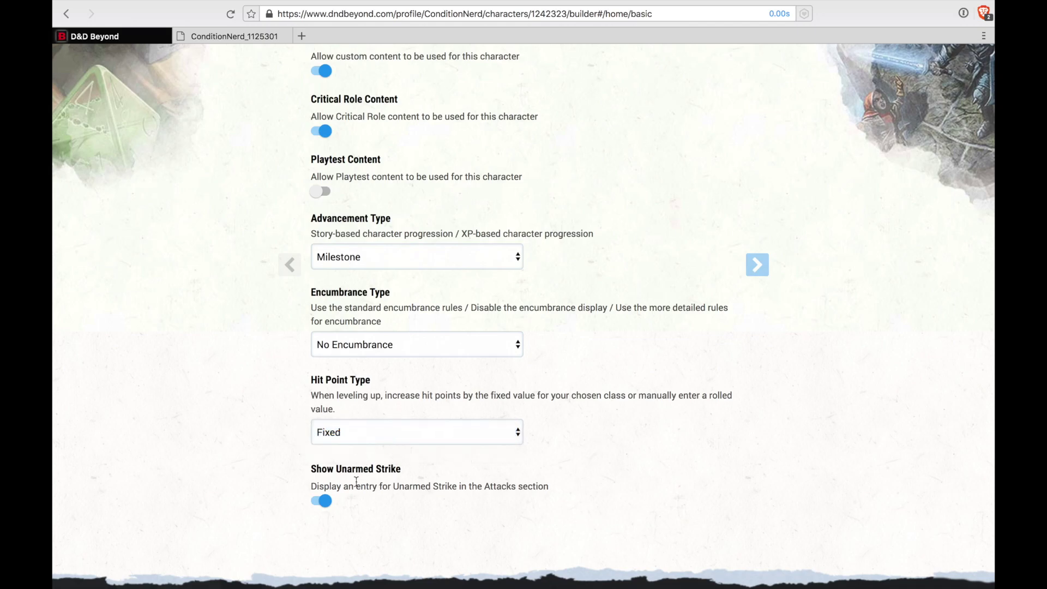
Go on to the race selection and look through the available race sources and the list of races
{"action": "scroll", "coordinate": [397, 505], "scroll_direction": "up", "scroll_amount": 6}
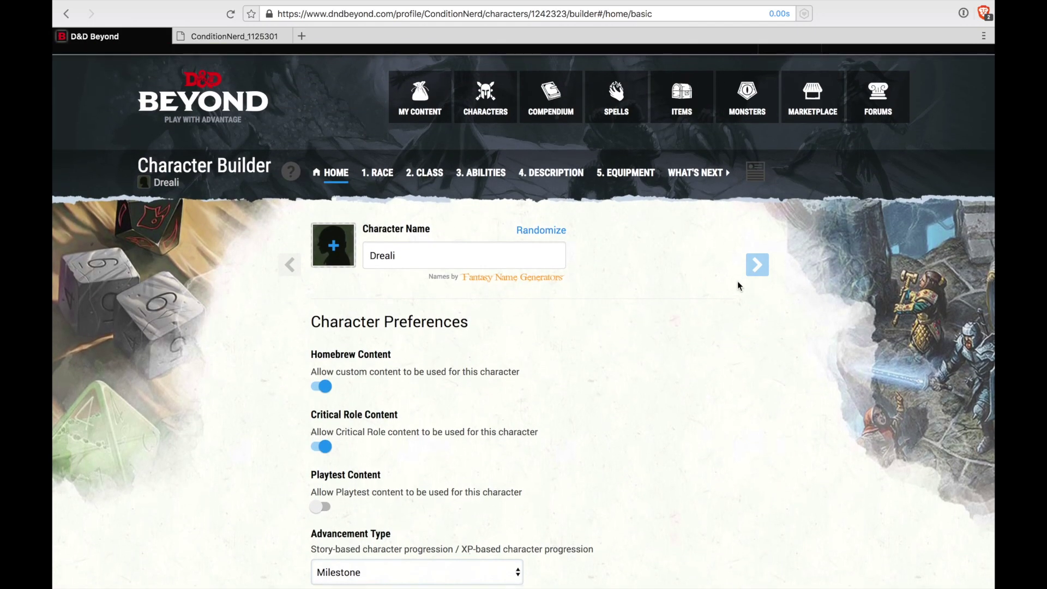
{"action": "left_click", "coordinate": [759, 269]}
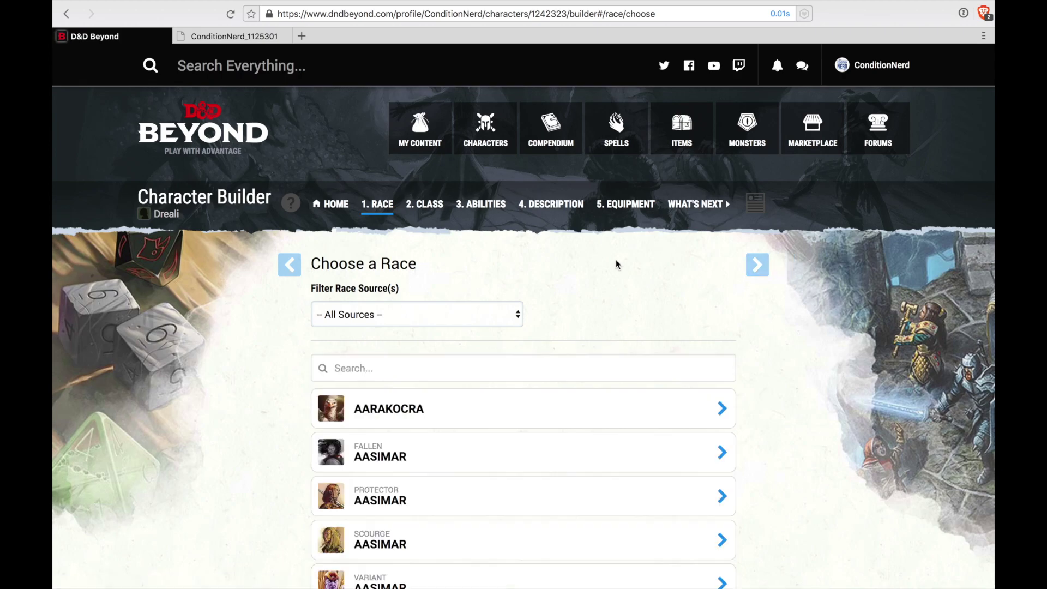
{"action": "left_click", "coordinate": [515, 312]}
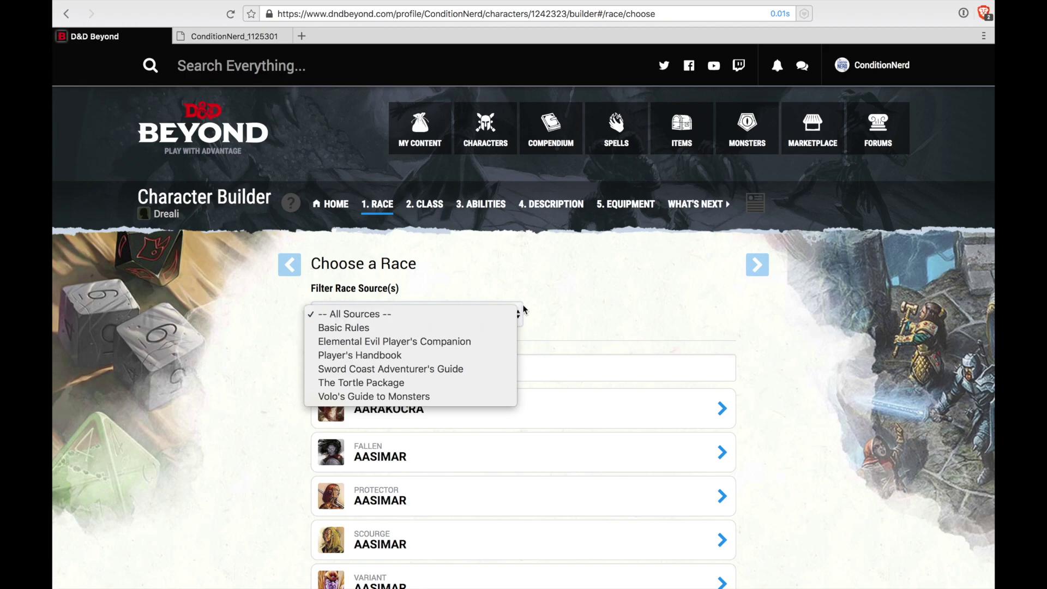
{"action": "left_click", "coordinate": [563, 311]}
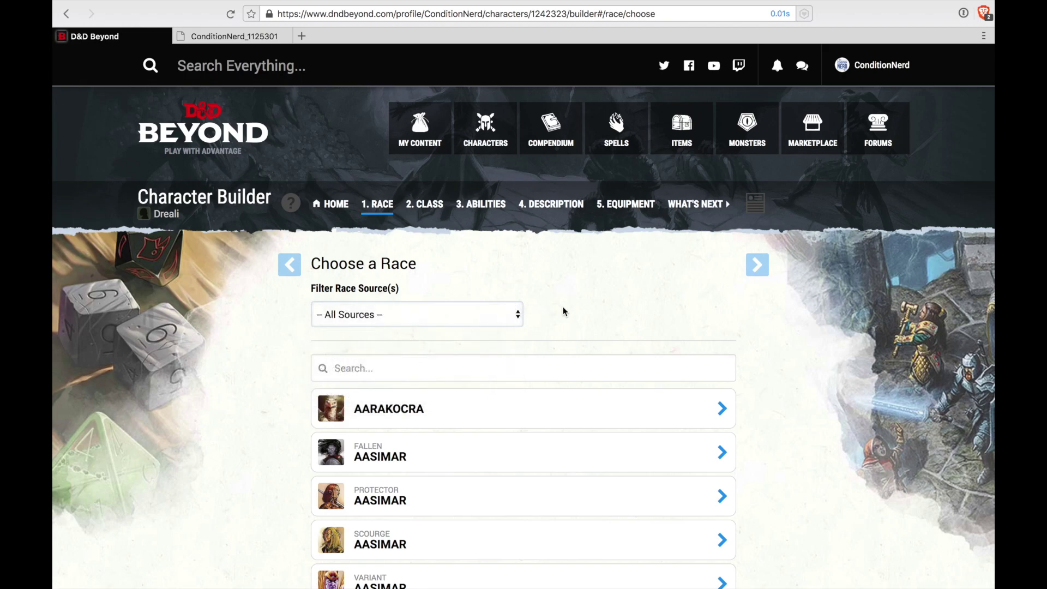
{"action": "scroll", "coordinate": [562, 311], "scroll_direction": "down", "scroll_amount": 5}
{"action": "scroll", "coordinate": [562, 311], "scroll_direction": "down", "scroll_amount": 10}
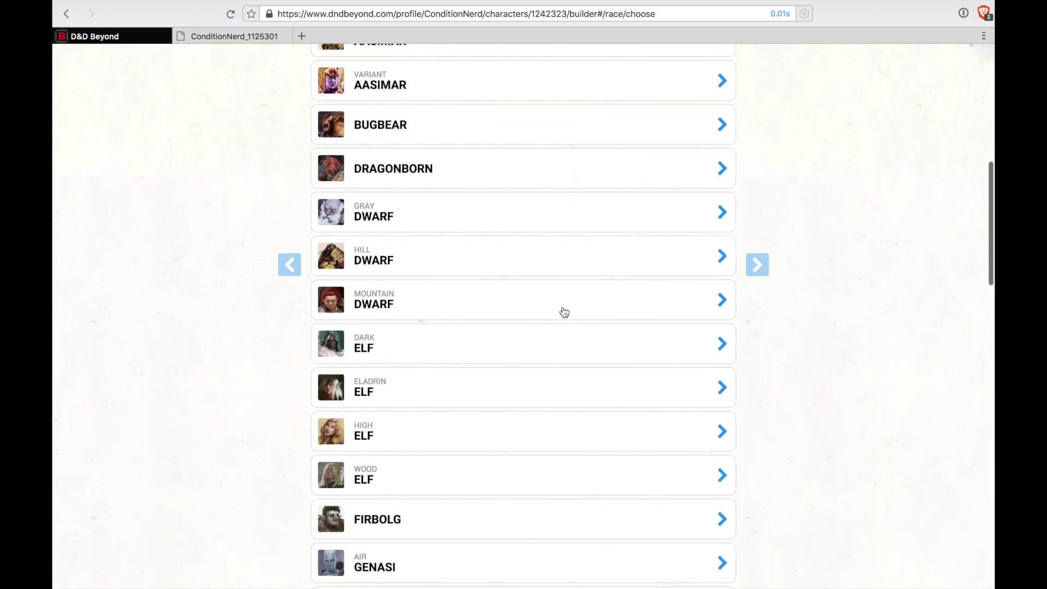
{"action": "scroll", "coordinate": [564, 304], "scroll_direction": "down", "scroll_amount": 10}
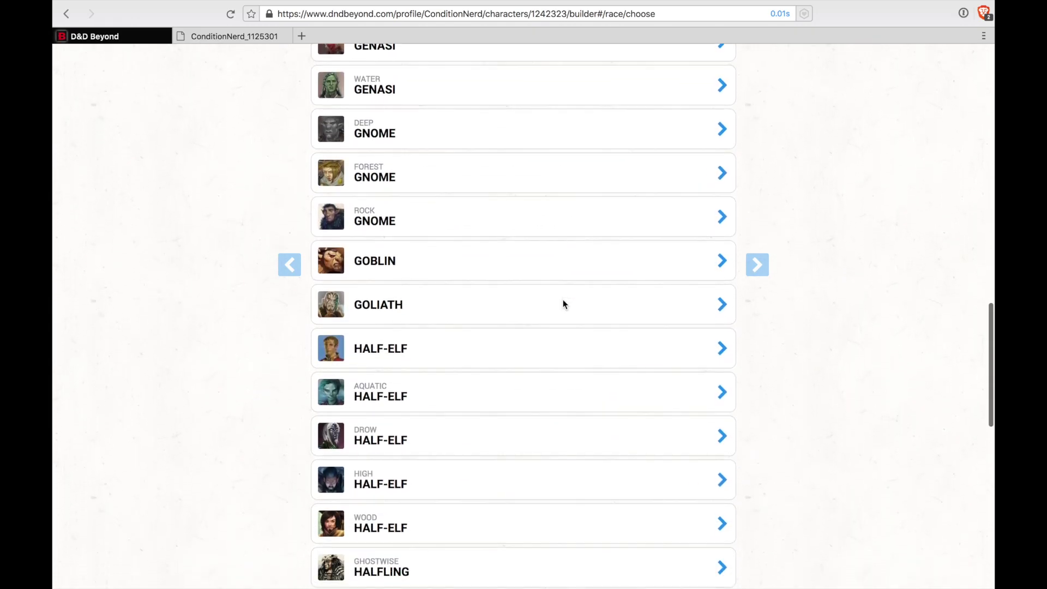
Load the rest of the race list and open the Tabaxi race details
{"action": "scroll", "coordinate": [563, 304], "scroll_direction": "down", "scroll_amount": 6}
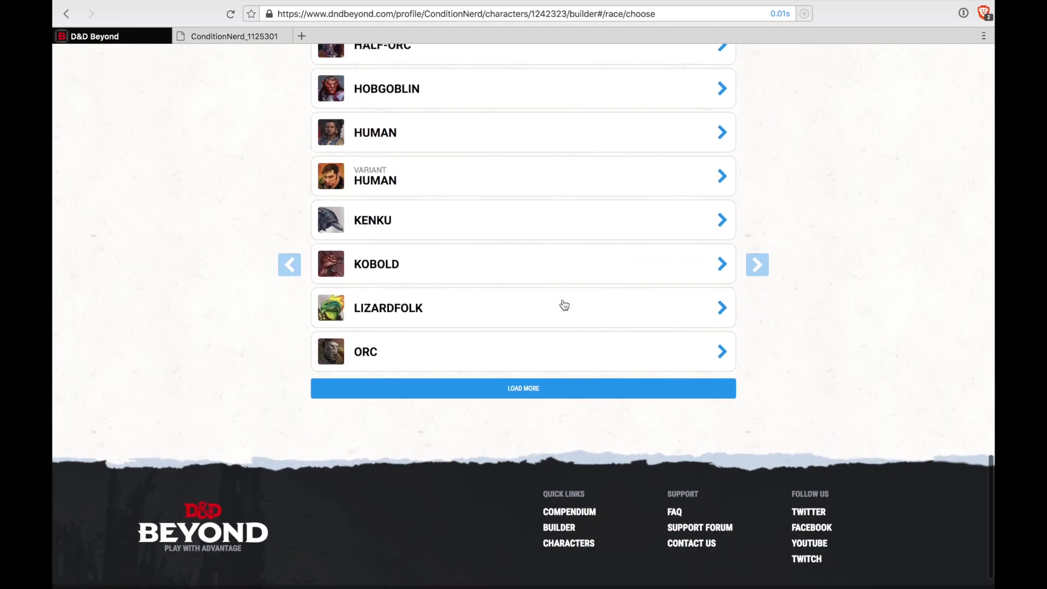
{"action": "left_click", "coordinate": [546, 388]}
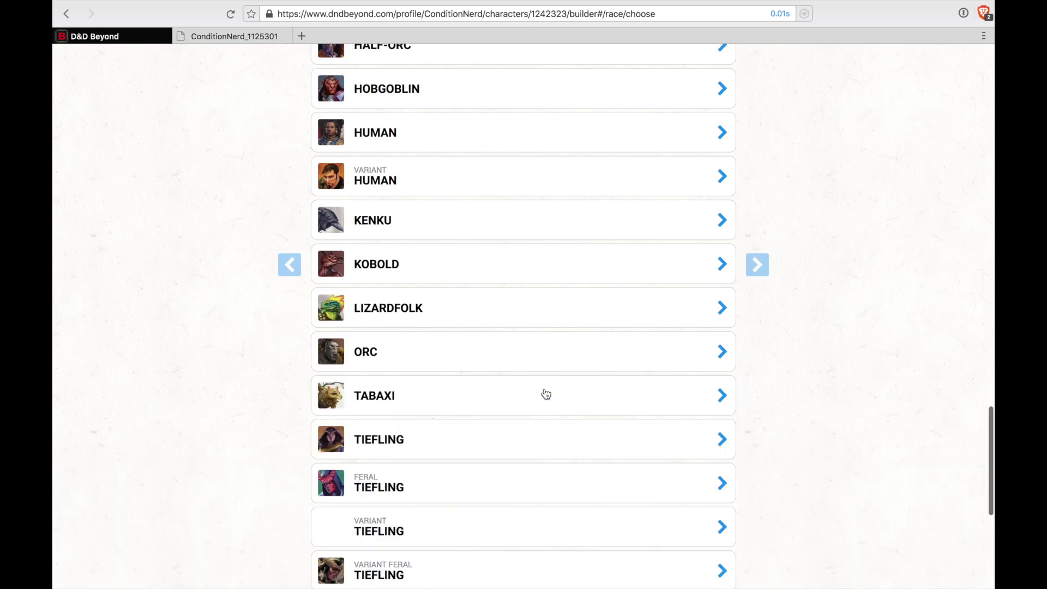
{"action": "scroll", "coordinate": [546, 393], "scroll_direction": "down", "scroll_amount": 2}
{"action": "scroll", "coordinate": [545, 393], "scroll_direction": "down", "scroll_amount": 3}
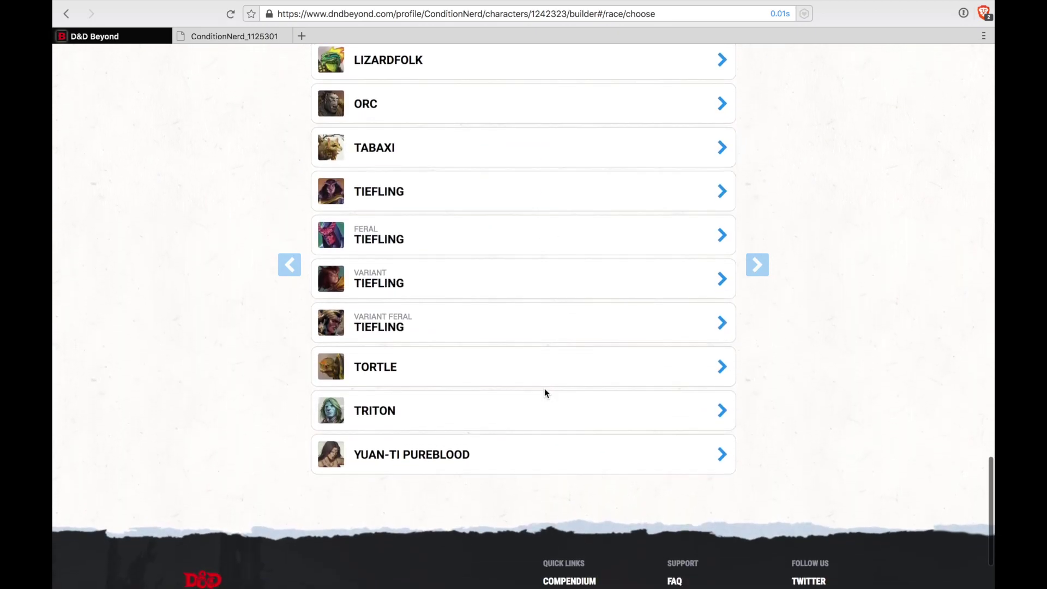
{"action": "scroll", "coordinate": [545, 393], "scroll_direction": "up", "scroll_amount": 2}
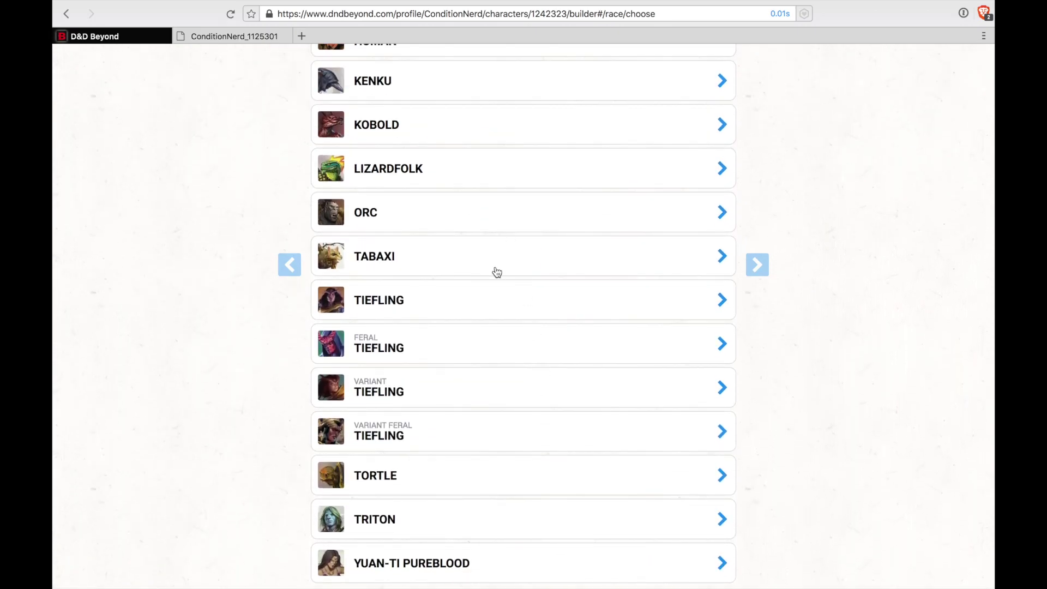
{"action": "left_click", "coordinate": [489, 253]}
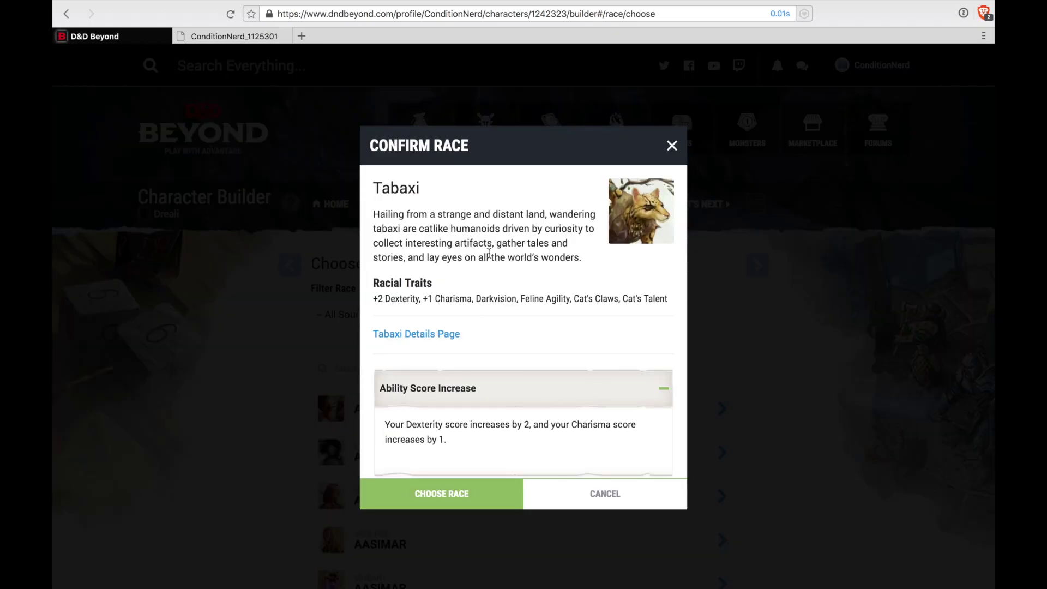
Review the Tabaxi racial traits through Languages and choose Tabaxi as the character's race
{"action": "scroll", "coordinate": [496, 350], "scroll_direction": "down", "scroll_amount": 3}
{"action": "scroll", "coordinate": [496, 352], "scroll_direction": "down", "scroll_amount": 8}
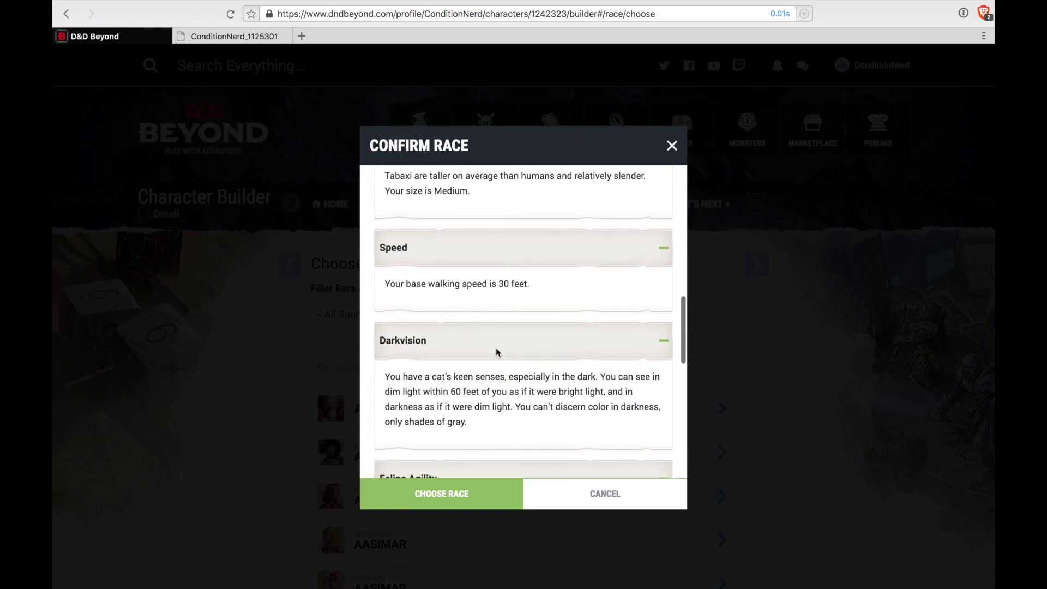
{"action": "scroll", "coordinate": [496, 352], "scroll_direction": "down", "scroll_amount": 3}
{"action": "scroll", "coordinate": [498, 347], "scroll_direction": "down", "scroll_amount": 3}
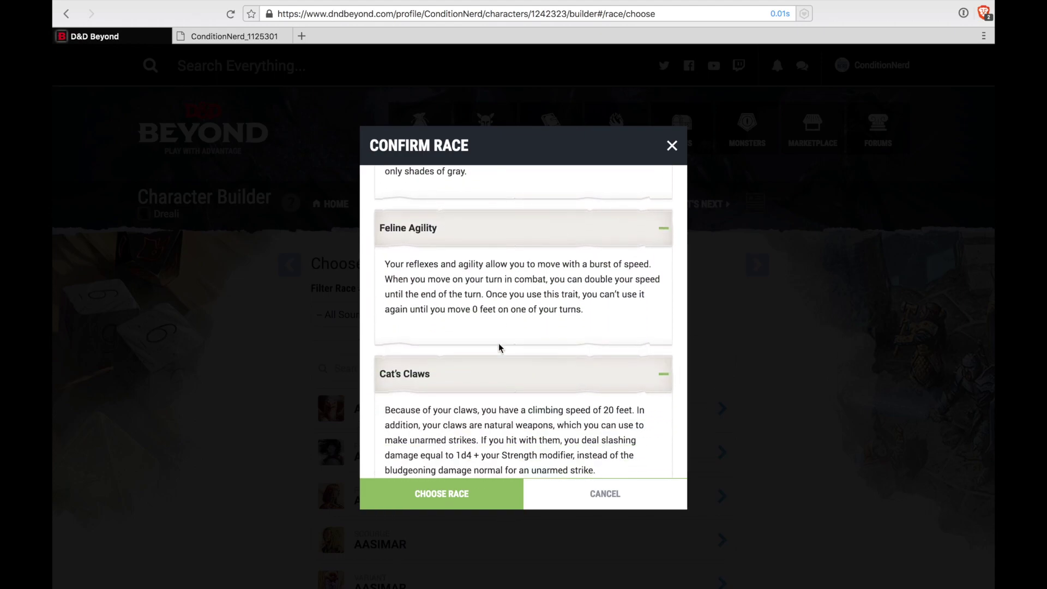
{"action": "scroll", "coordinate": [498, 347], "scroll_direction": "down", "scroll_amount": 5}
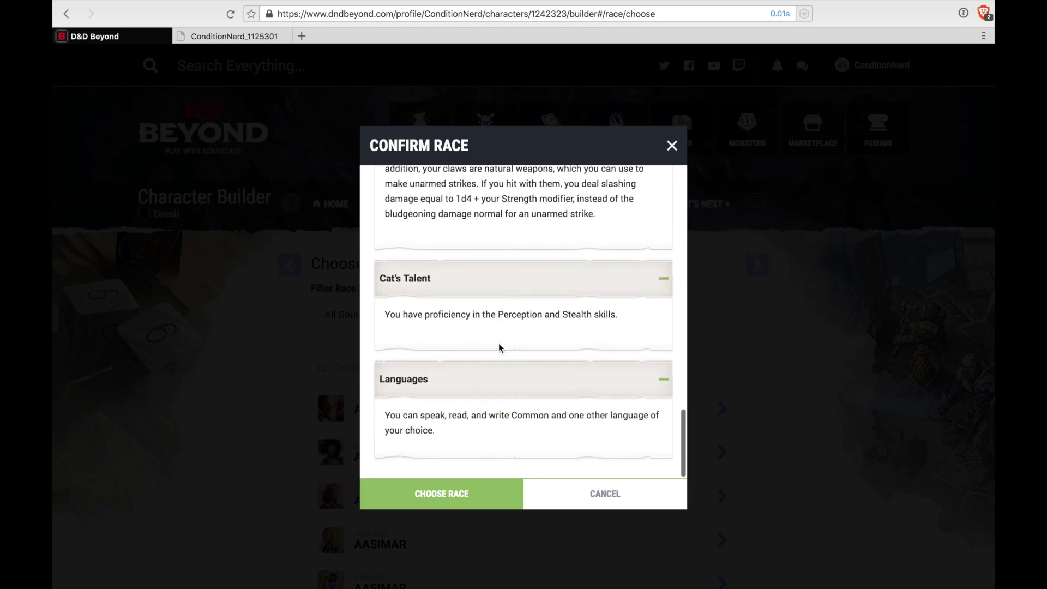
{"action": "left_click", "coordinate": [453, 505]}
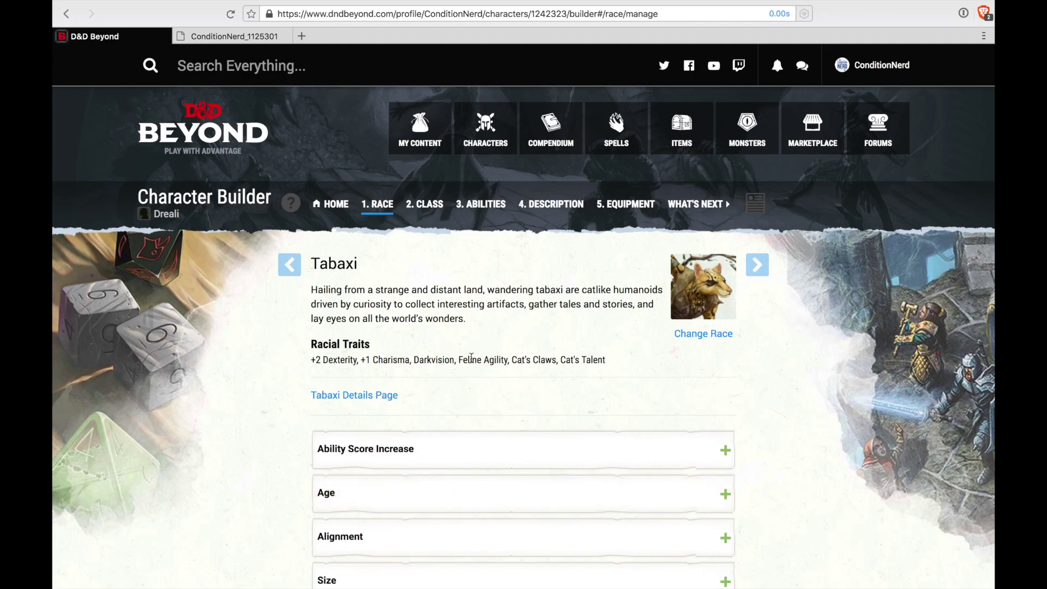
Proceed from the race page to class selection and open the Sorcerer class details
{"action": "scroll", "coordinate": [472, 358], "scroll_direction": "down", "scroll_amount": 3}
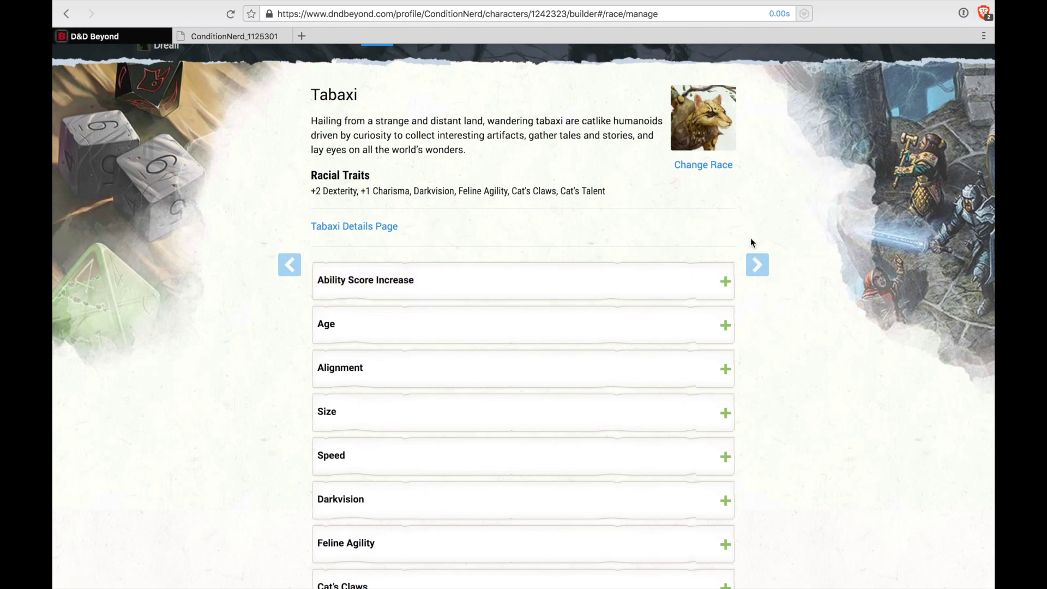
{"action": "left_click", "coordinate": [762, 273]}
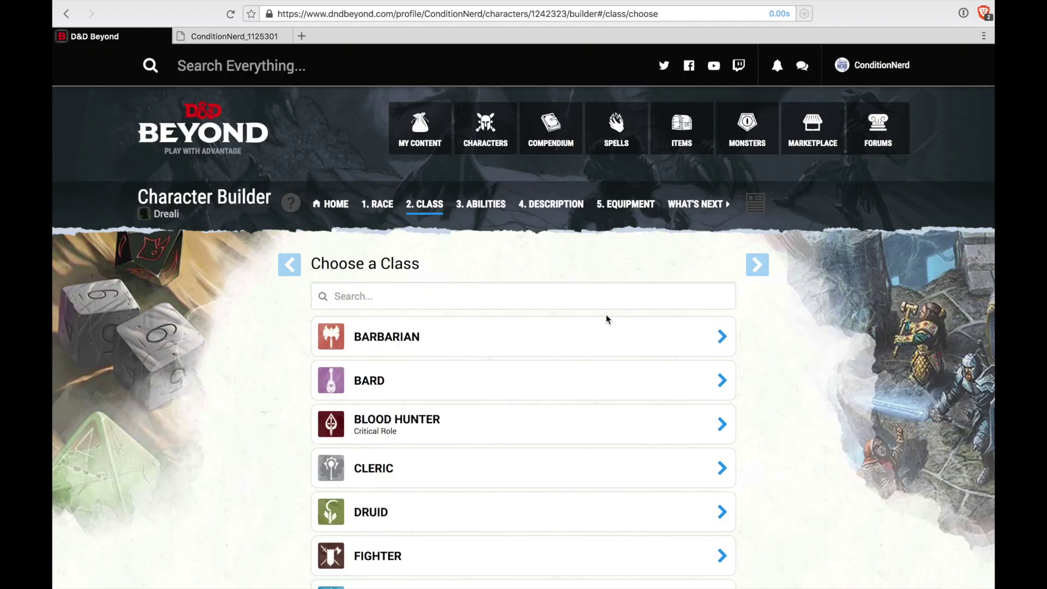
{"action": "scroll", "coordinate": [605, 316], "scroll_direction": "down", "scroll_amount": 1}
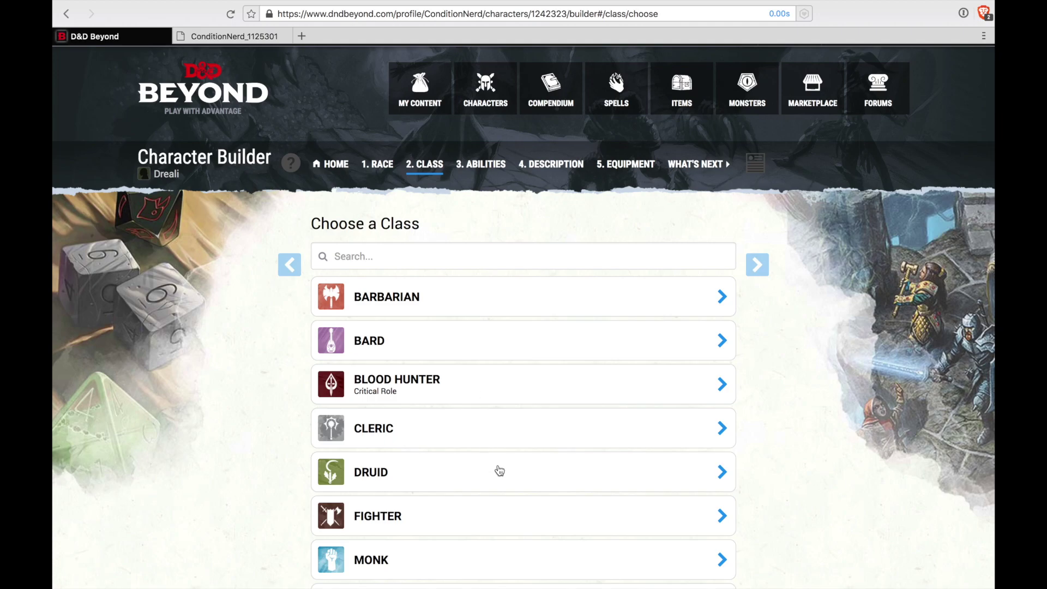
{"action": "scroll", "coordinate": [499, 471], "scroll_direction": "down", "scroll_amount": 5}
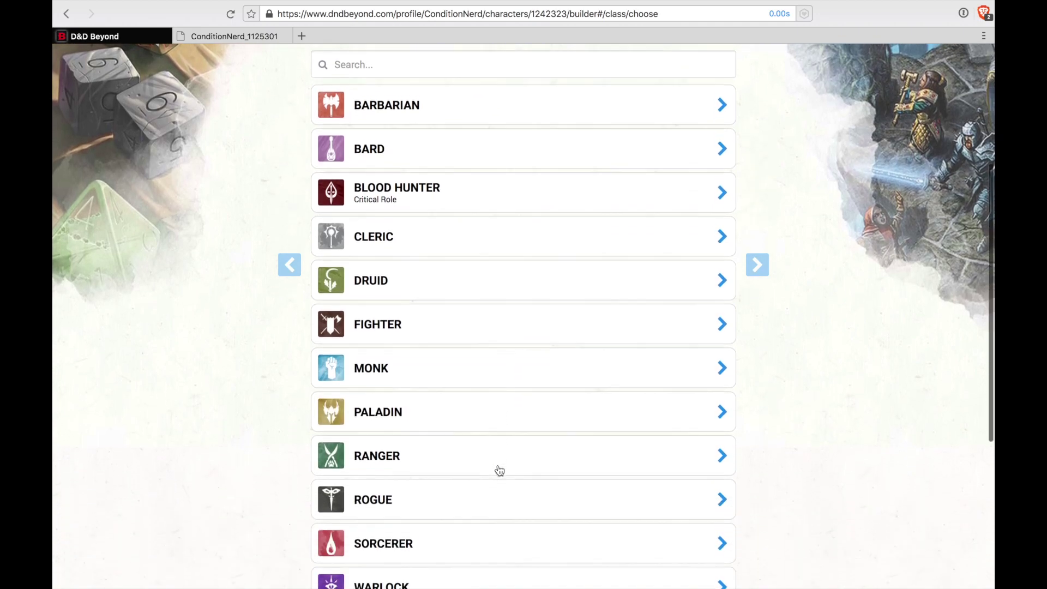
{"action": "scroll", "coordinate": [500, 470], "scroll_direction": "down", "scroll_amount": 3}
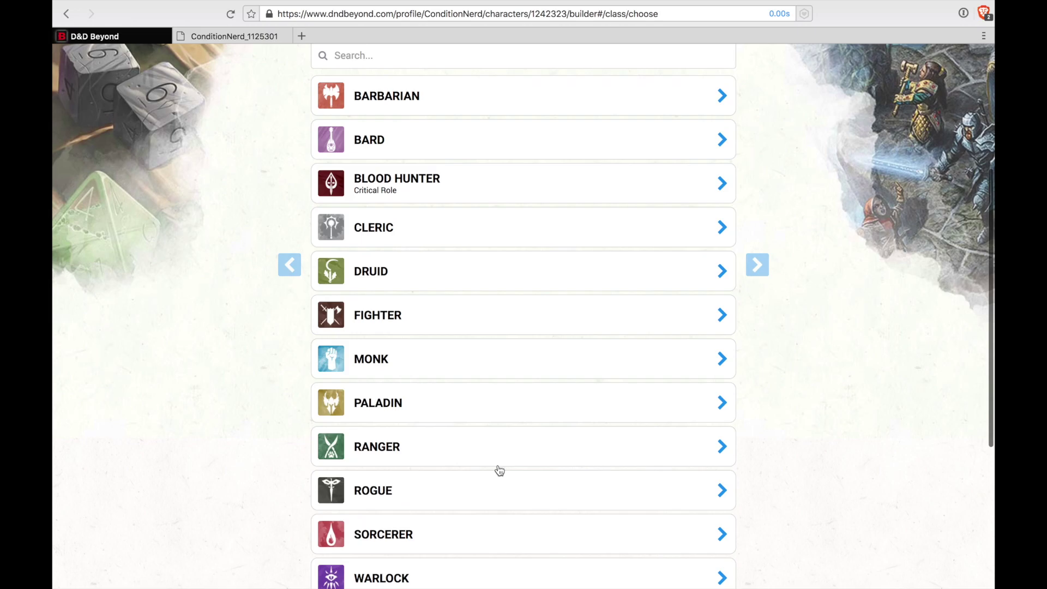
{"action": "scroll", "coordinate": [499, 470], "scroll_direction": "up", "scroll_amount": 1}
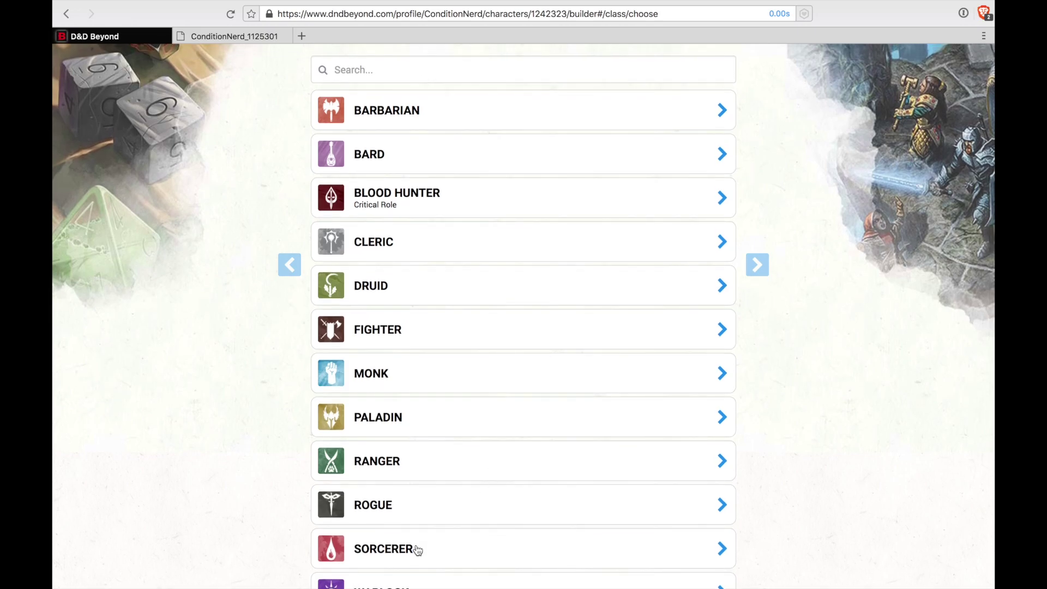
{"action": "scroll", "coordinate": [411, 554], "scroll_direction": "down", "scroll_amount": 1}
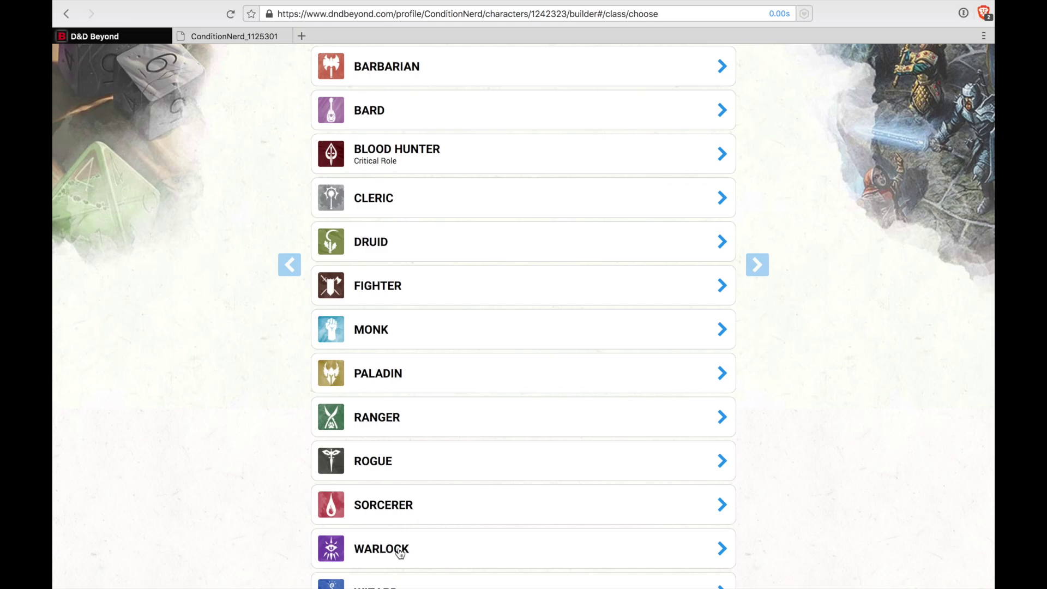
{"action": "left_click", "coordinate": [406, 518]}
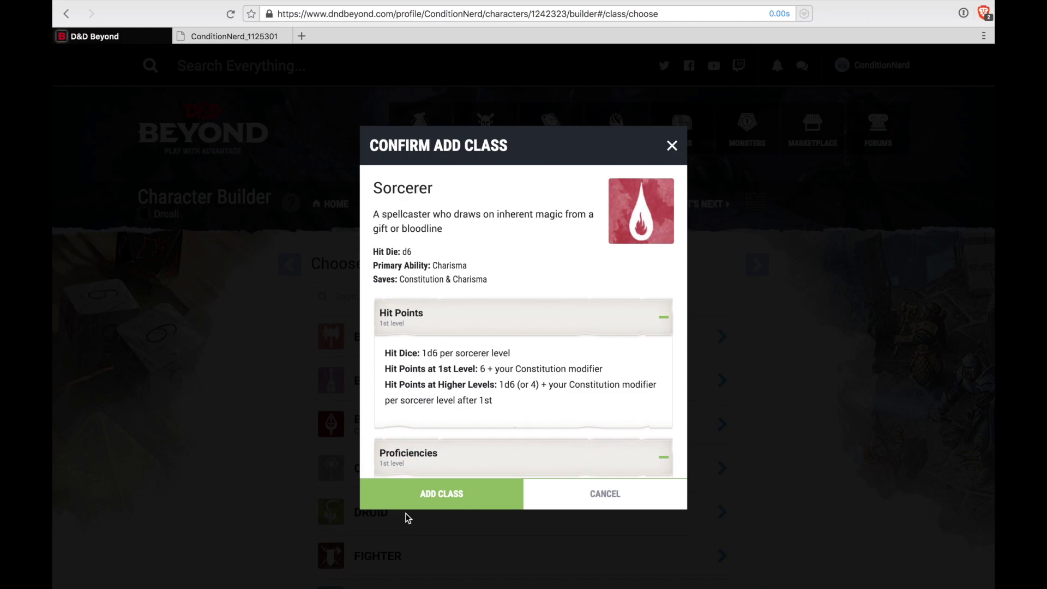
Examine the Sorcerer's class features, including hit points, proficiencies, Spellcasting, Sorcerous Origin and Font of Magic
{"action": "scroll", "coordinate": [474, 393], "scroll_direction": "down", "scroll_amount": 1}
{"action": "scroll", "coordinate": [475, 394], "scroll_direction": "down", "scroll_amount": 2}
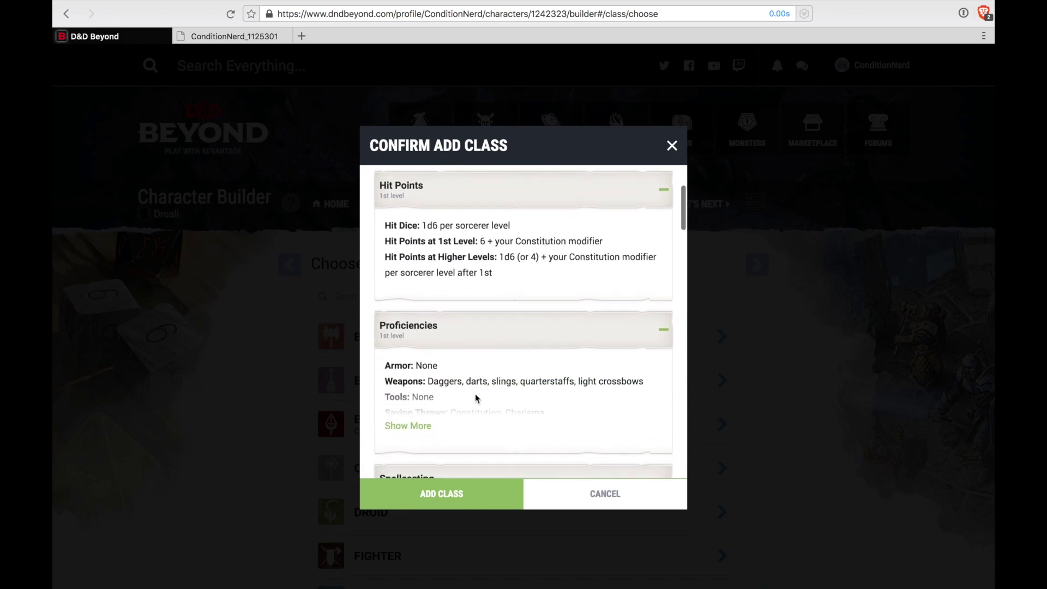
{"action": "scroll", "coordinate": [476, 397], "scroll_direction": "down", "scroll_amount": 2}
{"action": "scroll", "coordinate": [476, 399], "scroll_direction": "up", "scroll_amount": 3}
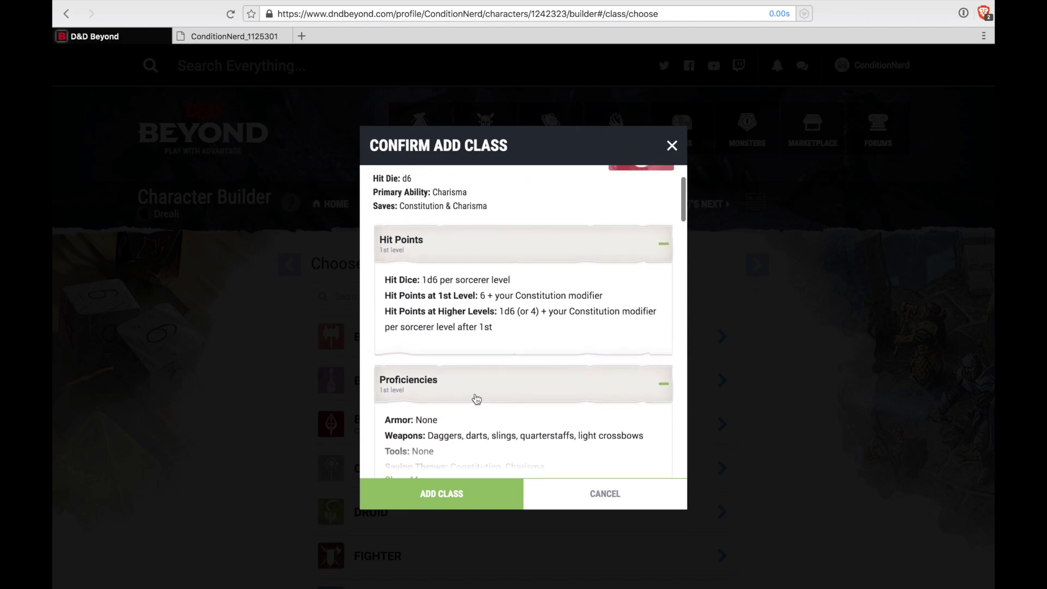
{"action": "scroll", "coordinate": [476, 399], "scroll_direction": "down", "scroll_amount": 3}
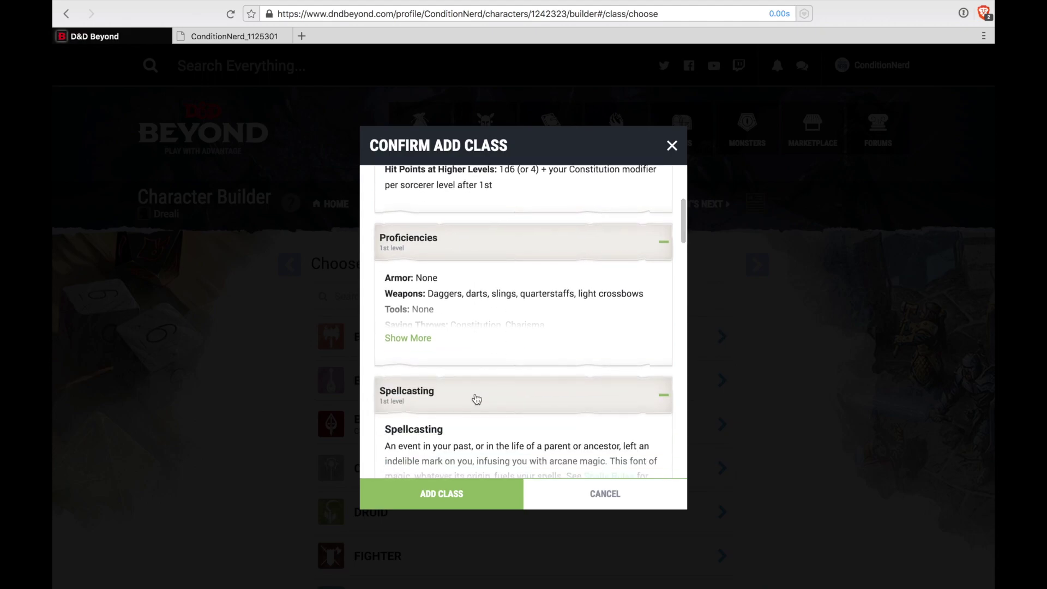
{"action": "scroll", "coordinate": [476, 399], "scroll_direction": "down", "scroll_amount": 3}
{"action": "scroll", "coordinate": [475, 394], "scroll_direction": "down", "scroll_amount": 2}
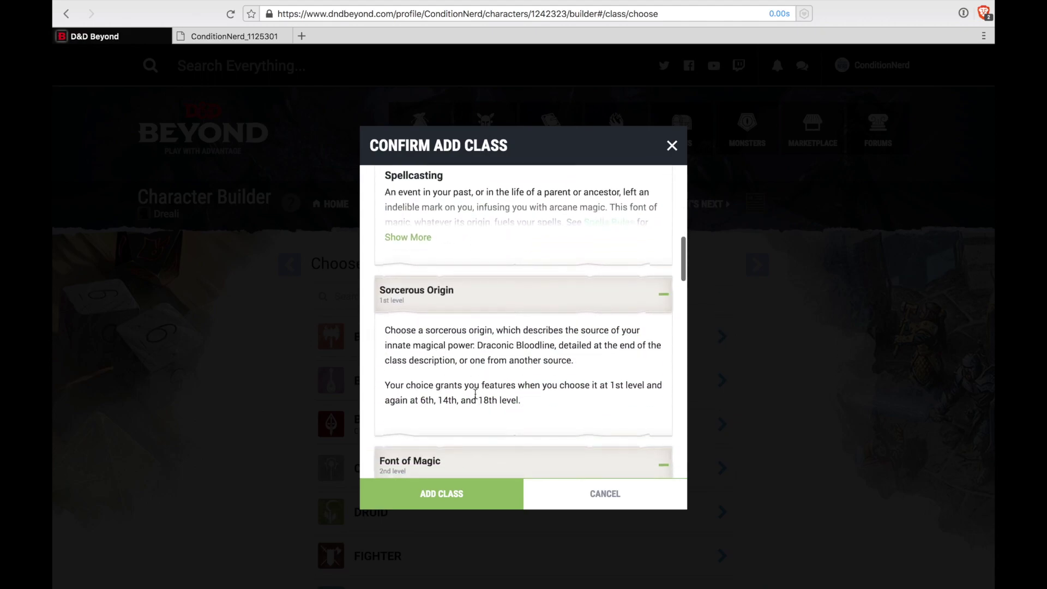
{"action": "scroll", "coordinate": [475, 394], "scroll_direction": "down", "scroll_amount": 3}
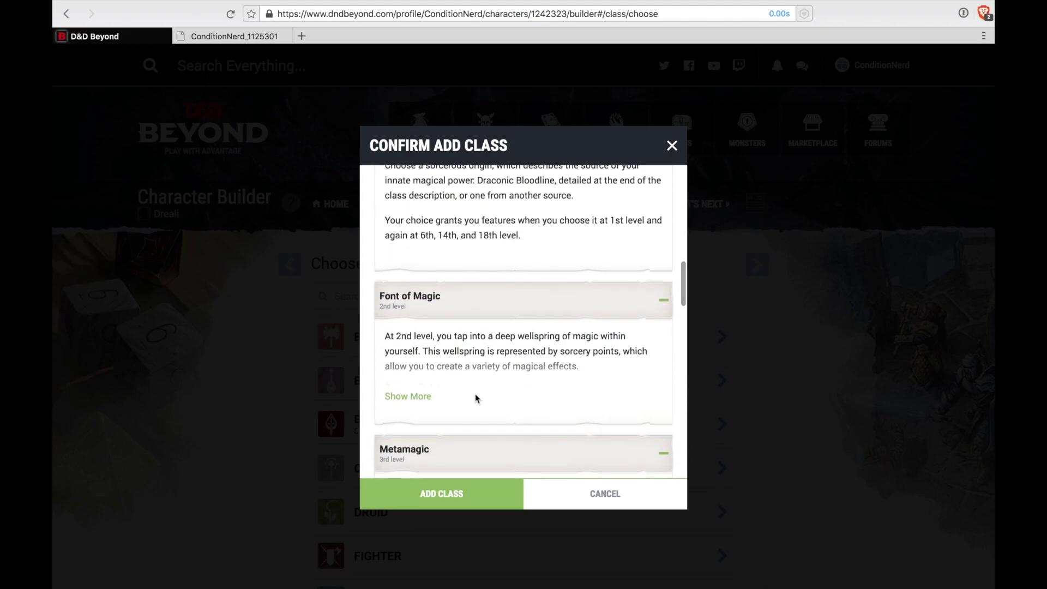
{"action": "scroll", "coordinate": [475, 394], "scroll_direction": "down", "scroll_amount": 3}
Add the Sorcerer class to the character and set its level to 10
{"action": "left_click", "coordinate": [444, 497]}
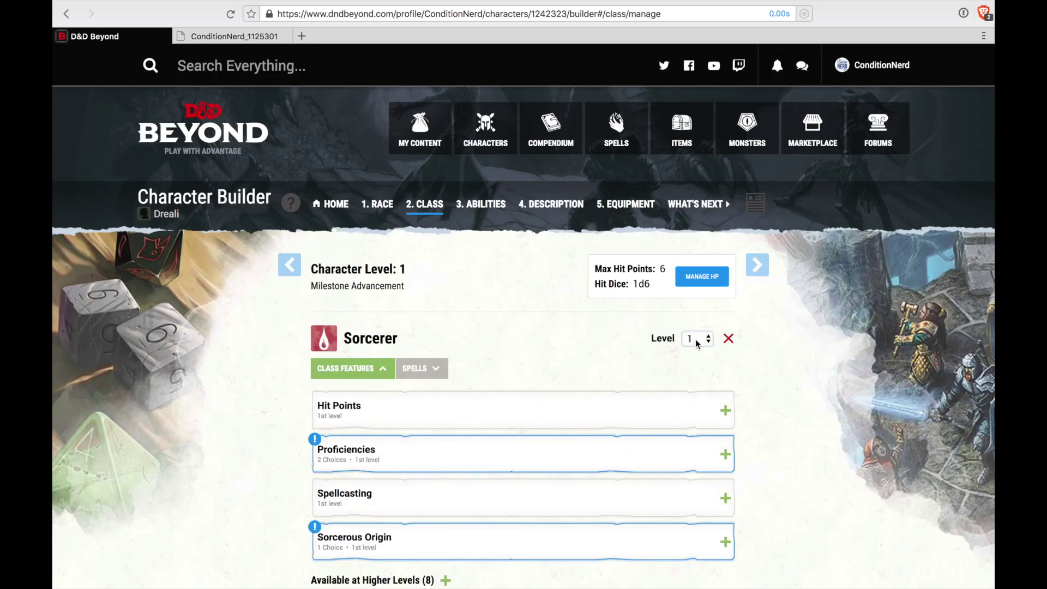
{"action": "left_click", "coordinate": [695, 339]}
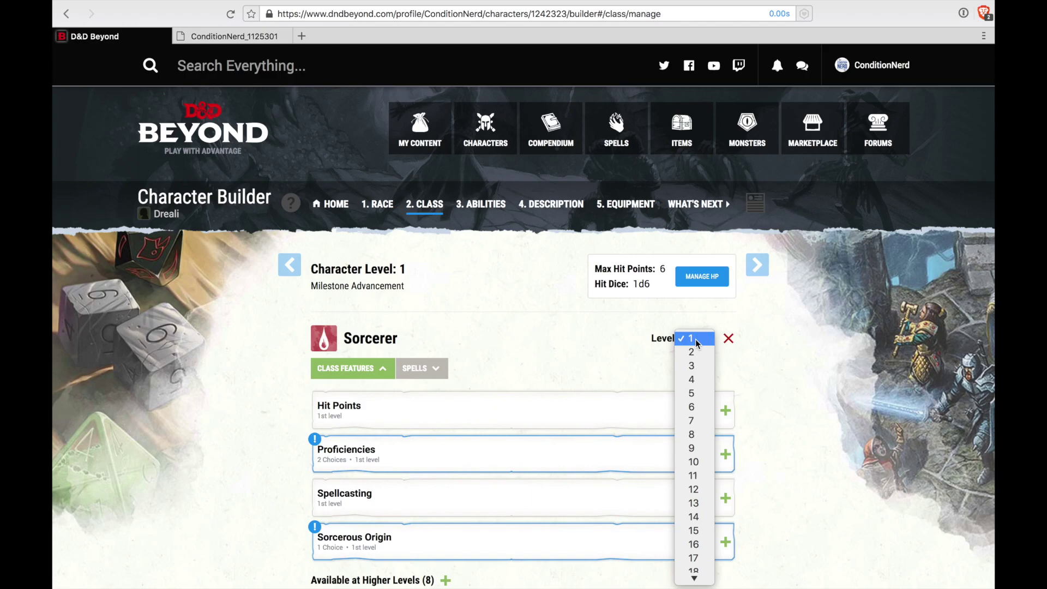
{"action": "left_click", "coordinate": [711, 462]}
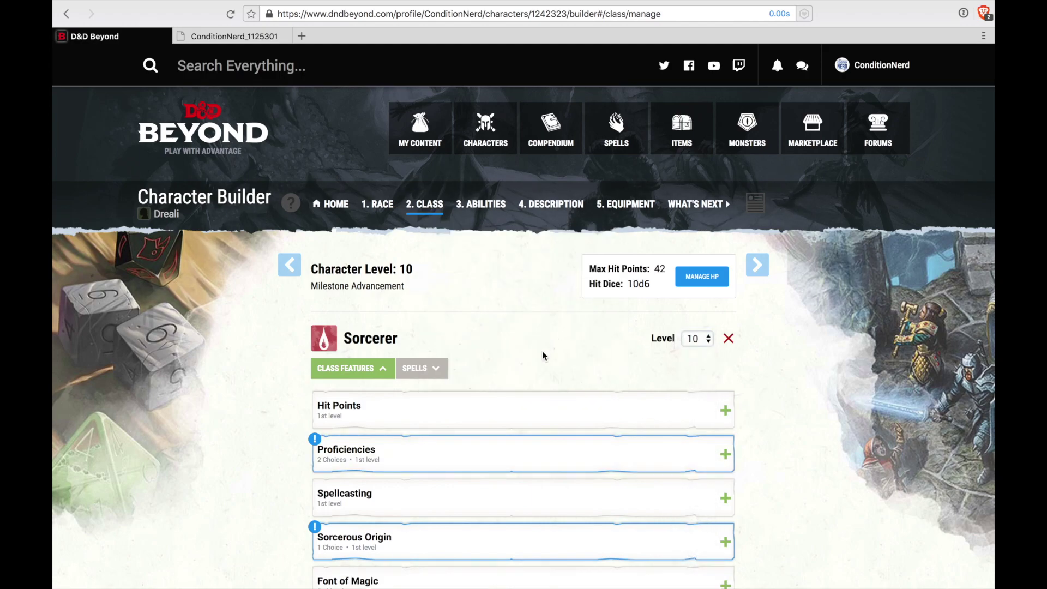
Choose Arcana and Insight as the two Sorcerer skills under Proficiencies
{"action": "scroll", "coordinate": [542, 353], "scroll_direction": "down", "scroll_amount": 2}
{"action": "left_click", "coordinate": [543, 356]}
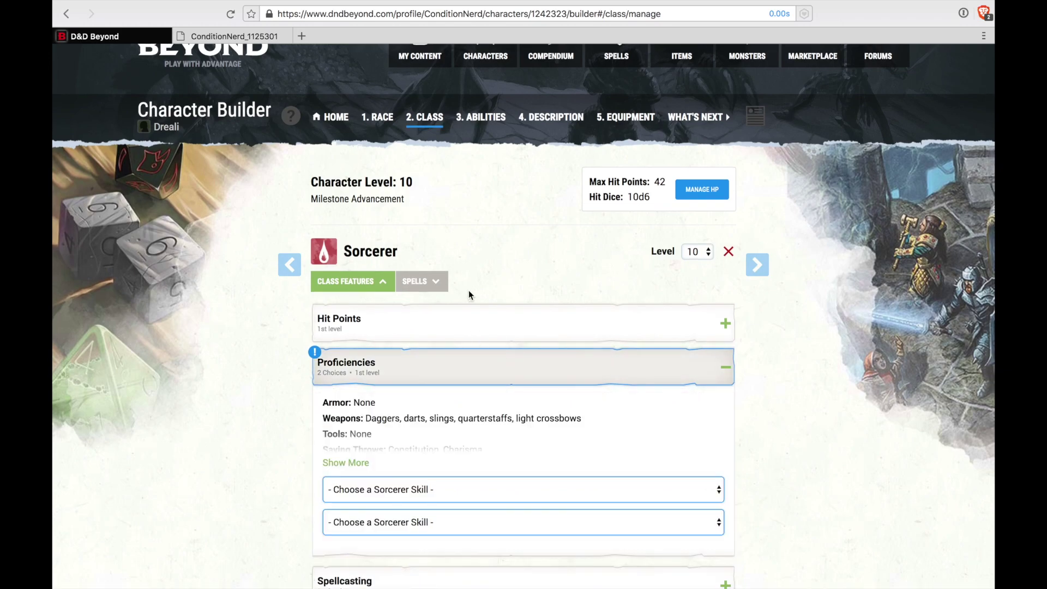
{"action": "scroll", "coordinate": [487, 391], "scroll_direction": "down", "scroll_amount": 2}
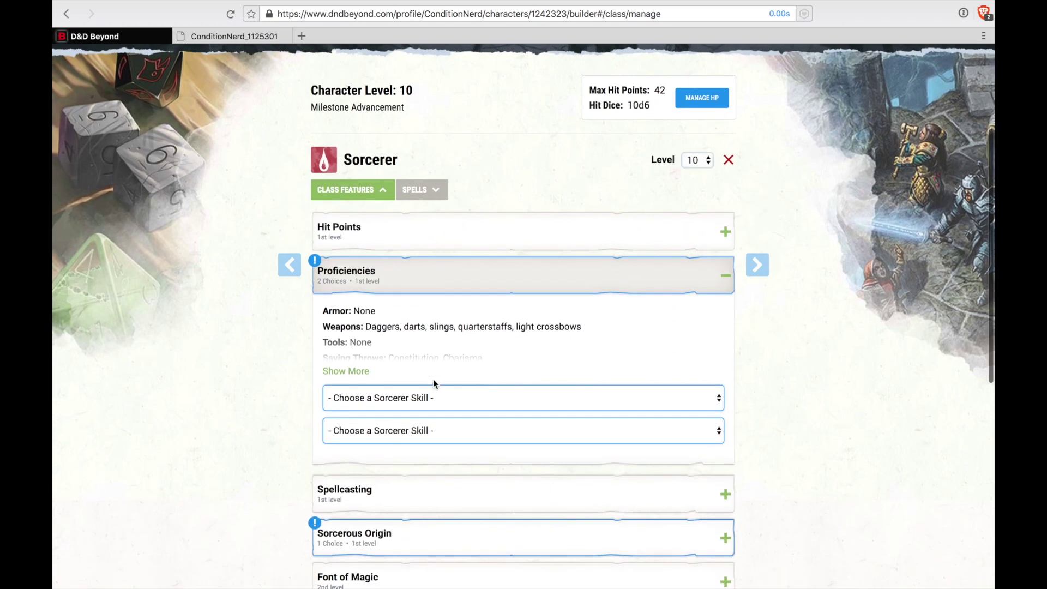
{"action": "left_click", "coordinate": [444, 396]}
{"action": "left_click", "coordinate": [445, 408]}
{"action": "left_click", "coordinate": [437, 429]}
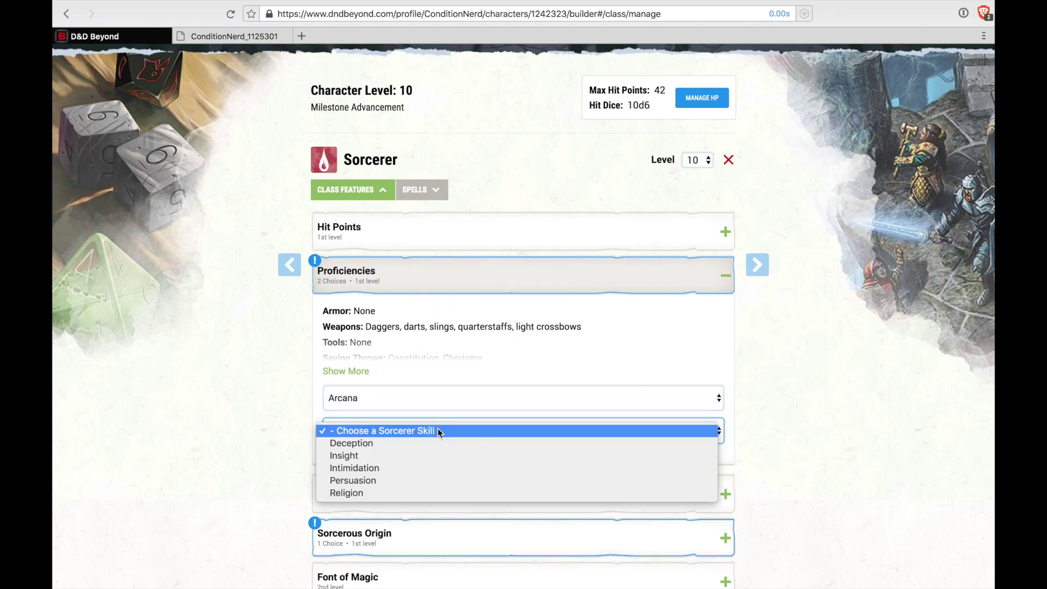
{"action": "left_click", "coordinate": [436, 455]}
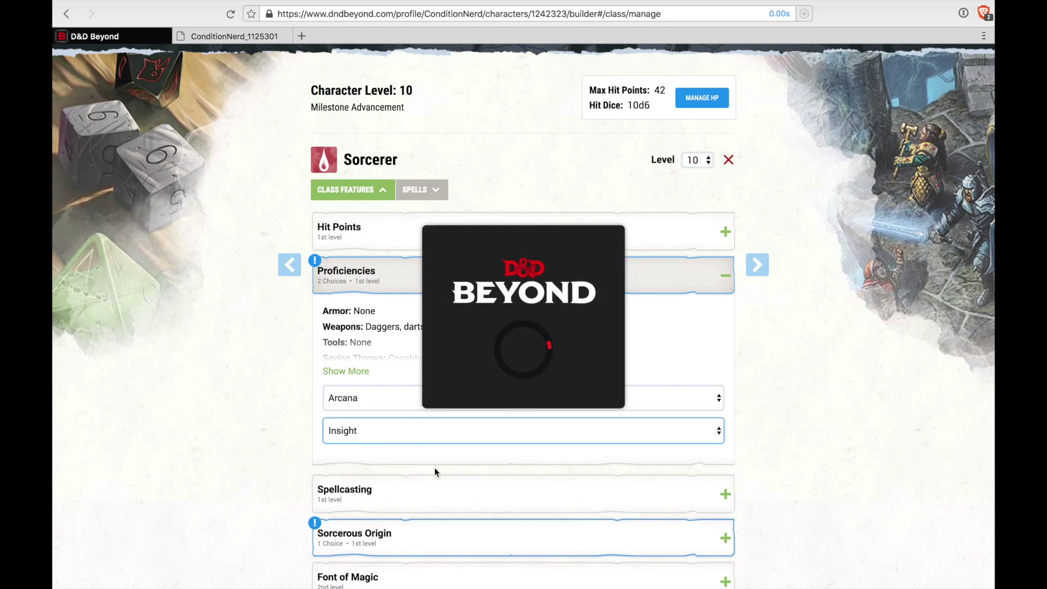
Set the Sorcerous Origin to Shadow Magic
{"action": "scroll", "coordinate": [436, 473], "scroll_direction": "down", "scroll_amount": 2}
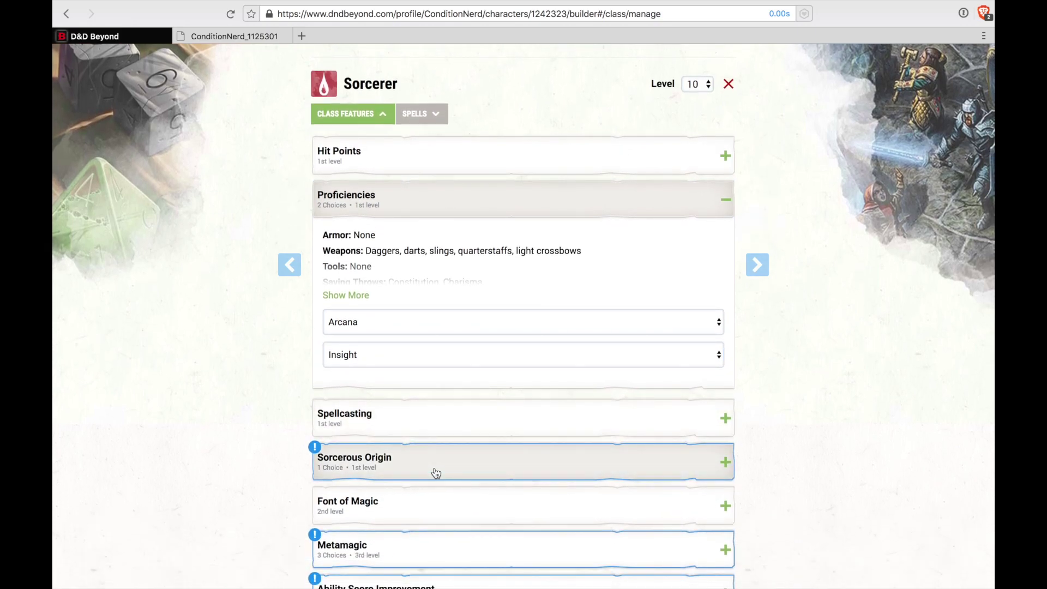
{"action": "left_click", "coordinate": [436, 473]}
{"action": "scroll", "coordinate": [434, 472], "scroll_direction": "down", "scroll_amount": 5}
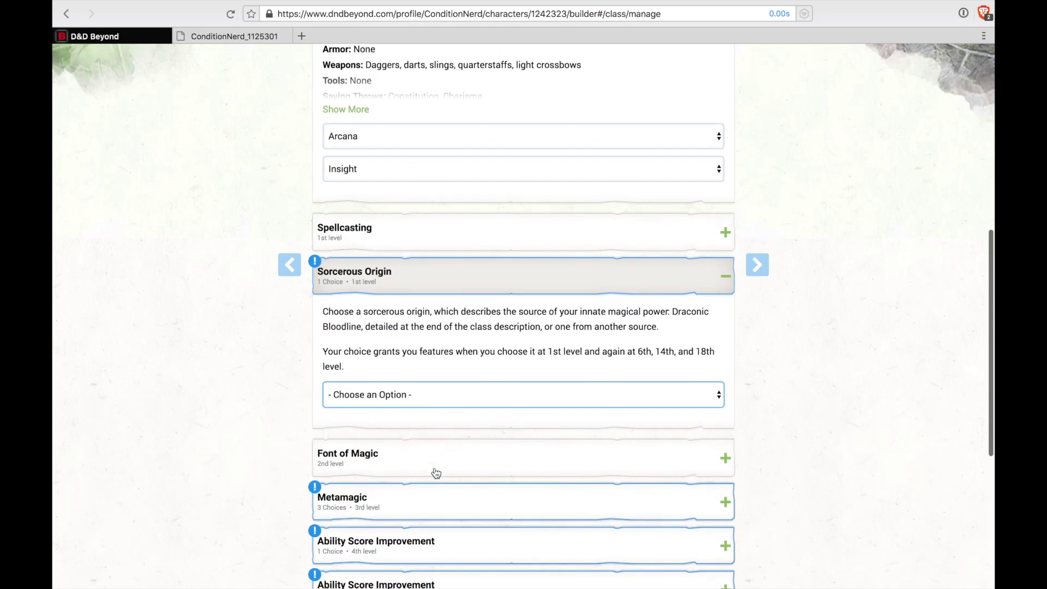
{"action": "left_click", "coordinate": [418, 397]}
{"action": "left_click", "coordinate": [417, 432]}
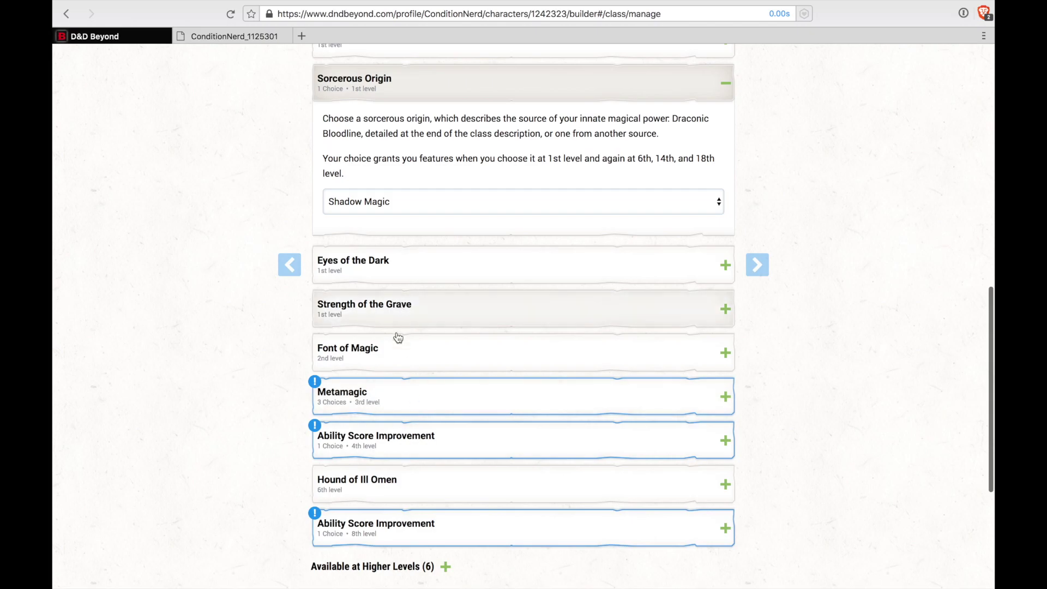
Check the details of the Eyes of the Dark and Strength of the Grave features
{"action": "left_click", "coordinate": [404, 272]}
{"action": "left_click", "coordinate": [404, 273]}
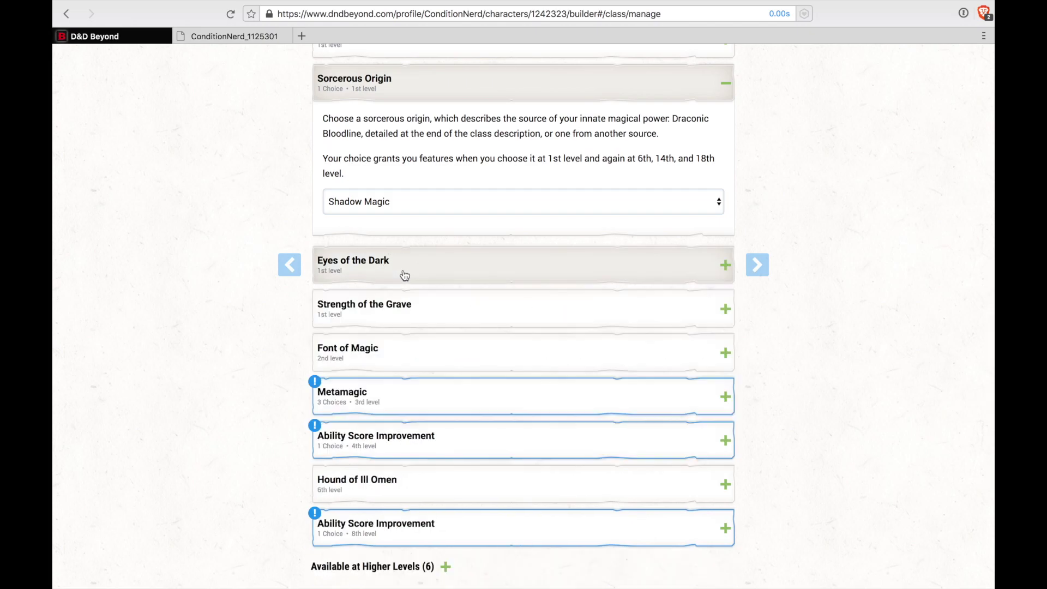
{"action": "left_click", "coordinate": [411, 312]}
{"action": "left_click", "coordinate": [411, 313]}
Set the Metamagic options to Quickened Spell and Empowered Spell at level 3 and Extended Spell at level 10
{"action": "left_click", "coordinate": [409, 396]}
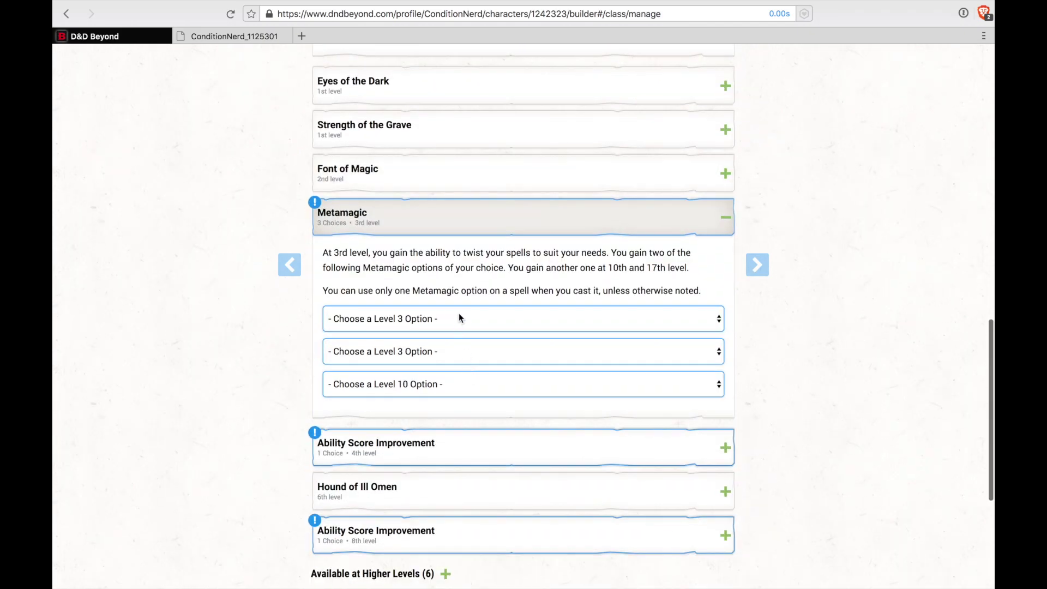
{"action": "left_click", "coordinate": [459, 317]}
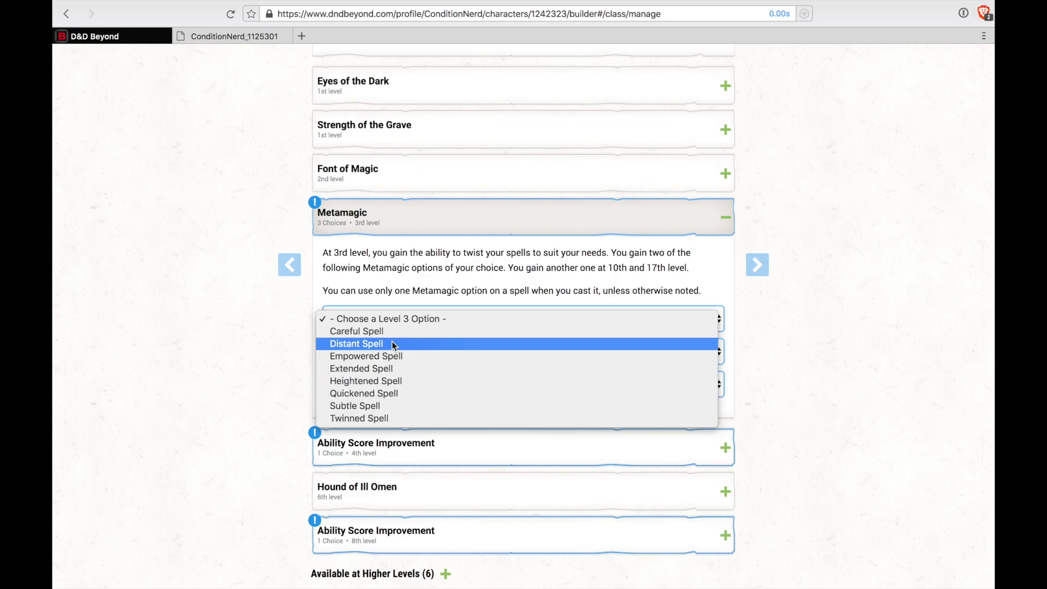
{"action": "left_click", "coordinate": [390, 392]}
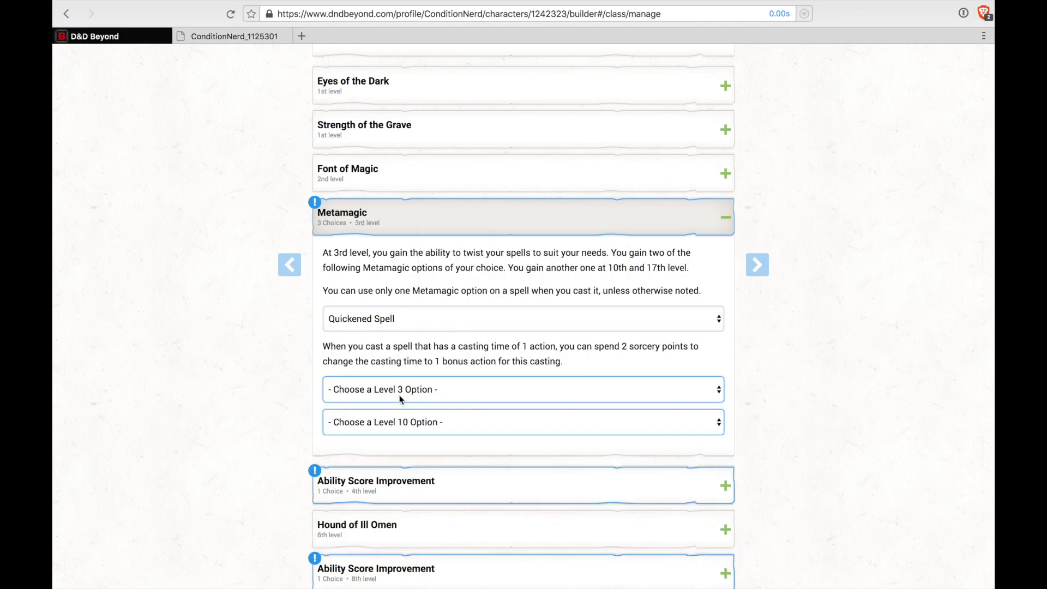
{"action": "left_click", "coordinate": [399, 396]}
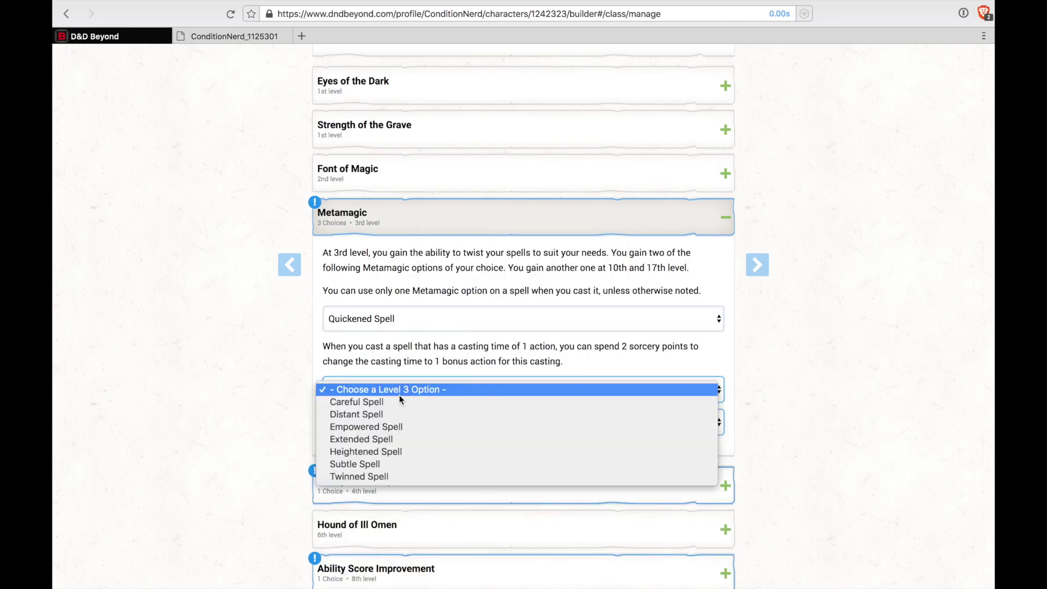
{"action": "left_click", "coordinate": [395, 427]}
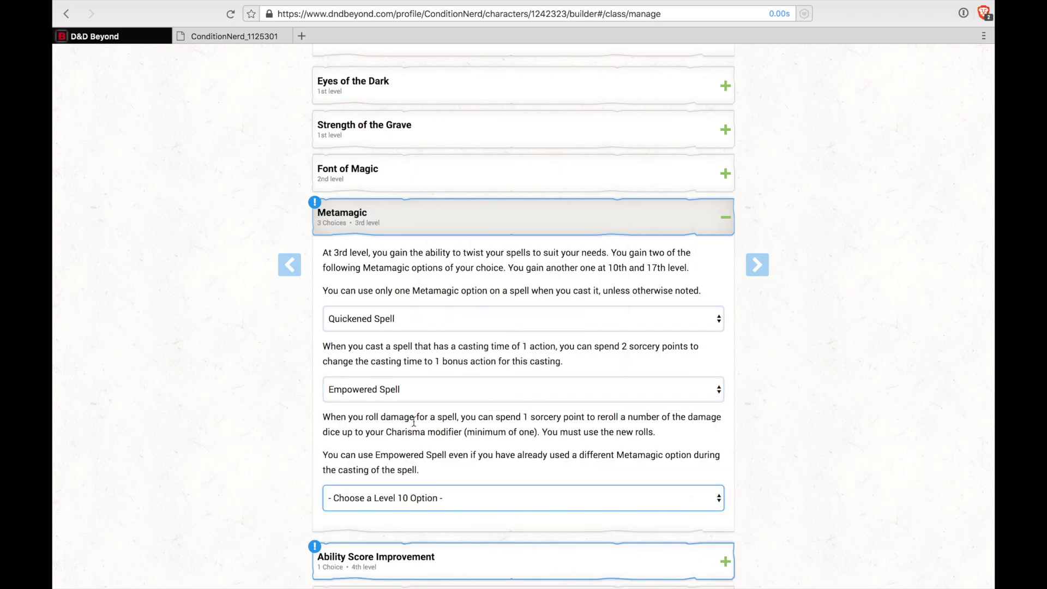
{"action": "scroll", "coordinate": [414, 466], "scroll_direction": "down", "scroll_amount": 1}
{"action": "left_click", "coordinate": [416, 462]}
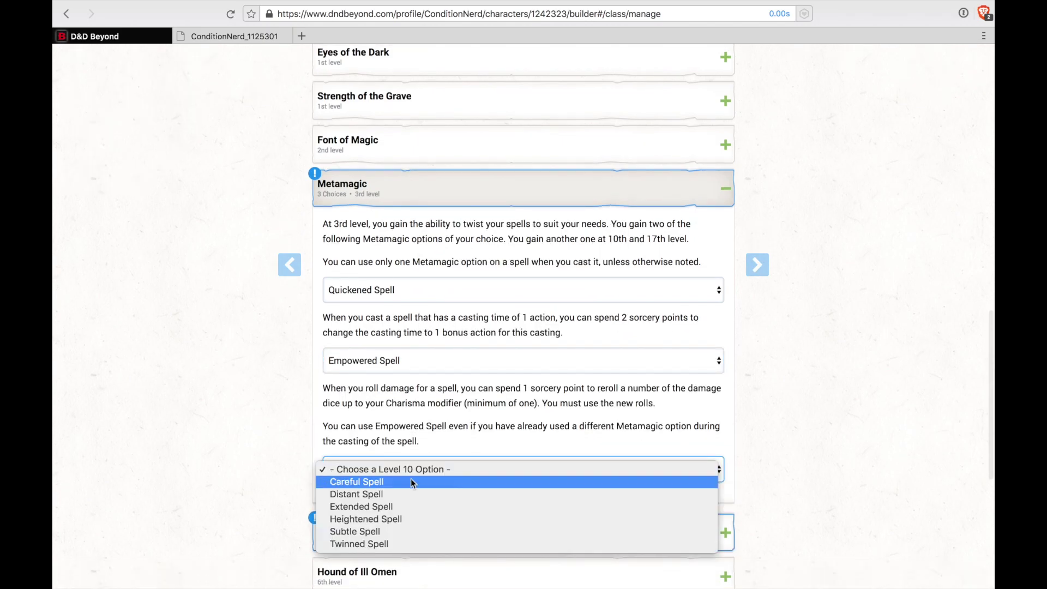
{"action": "left_click", "coordinate": [411, 506]}
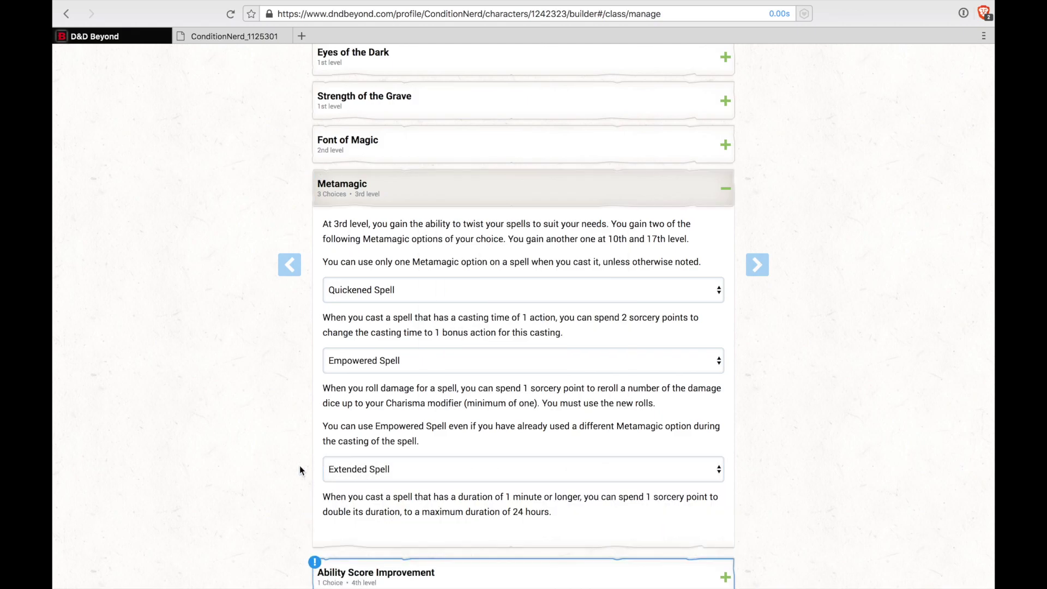
Set the 4th-level Ability Score Improvement choice to Ability Score Improvement, with Constitution Score as the first ability
{"action": "scroll", "coordinate": [299, 467], "scroll_direction": "down", "scroll_amount": 3}
{"action": "left_click", "coordinate": [402, 442]}
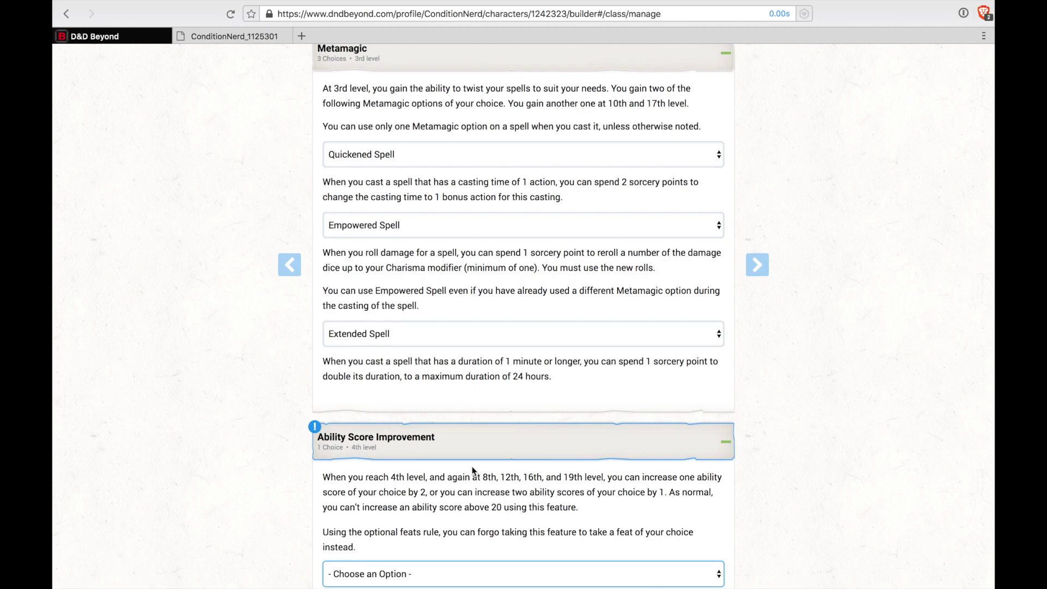
{"action": "scroll", "coordinate": [472, 467], "scroll_direction": "down", "scroll_amount": 1}
{"action": "scroll", "coordinate": [472, 466], "scroll_direction": "down", "scroll_amount": 2}
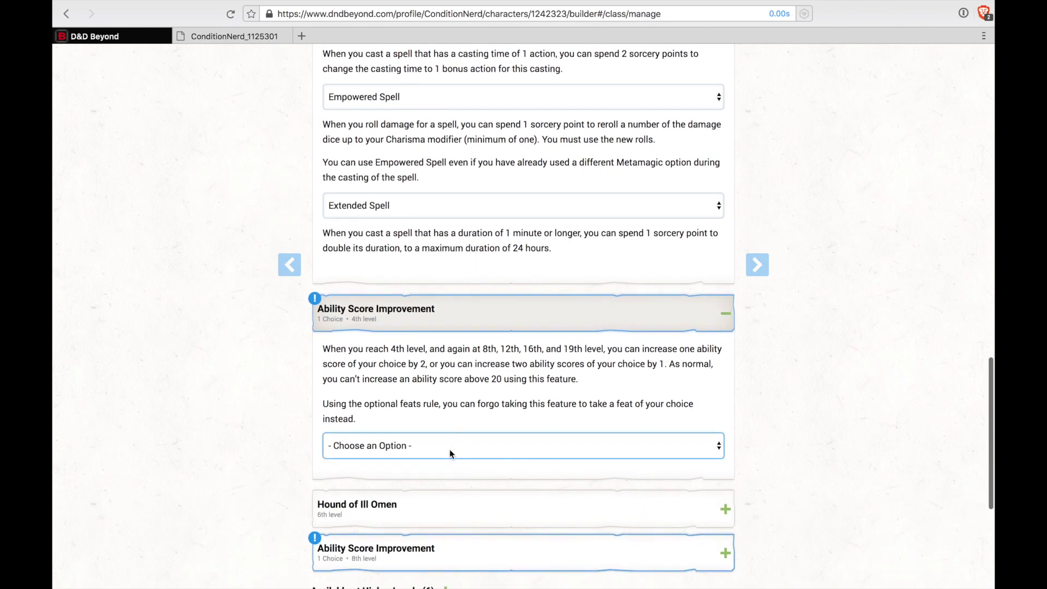
{"action": "left_click", "coordinate": [450, 446]}
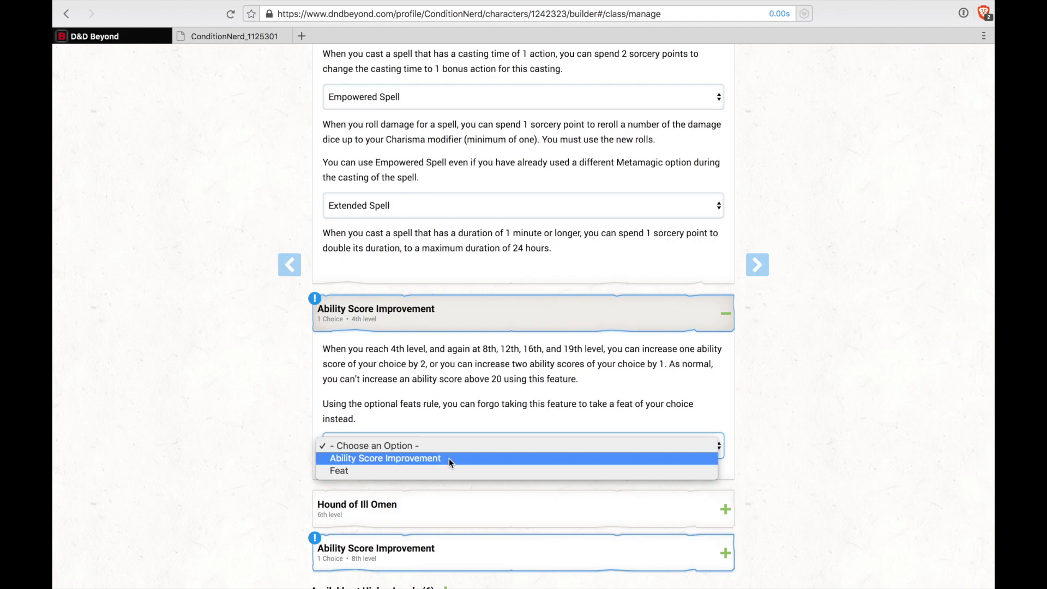
{"action": "left_click", "coordinate": [449, 458]}
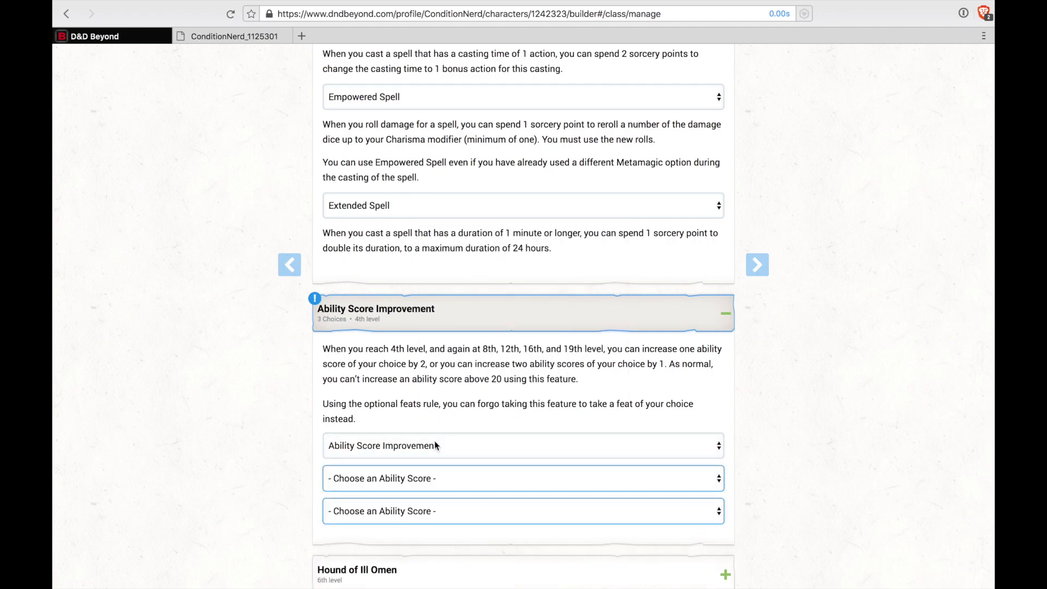
{"action": "left_click", "coordinate": [437, 479]}
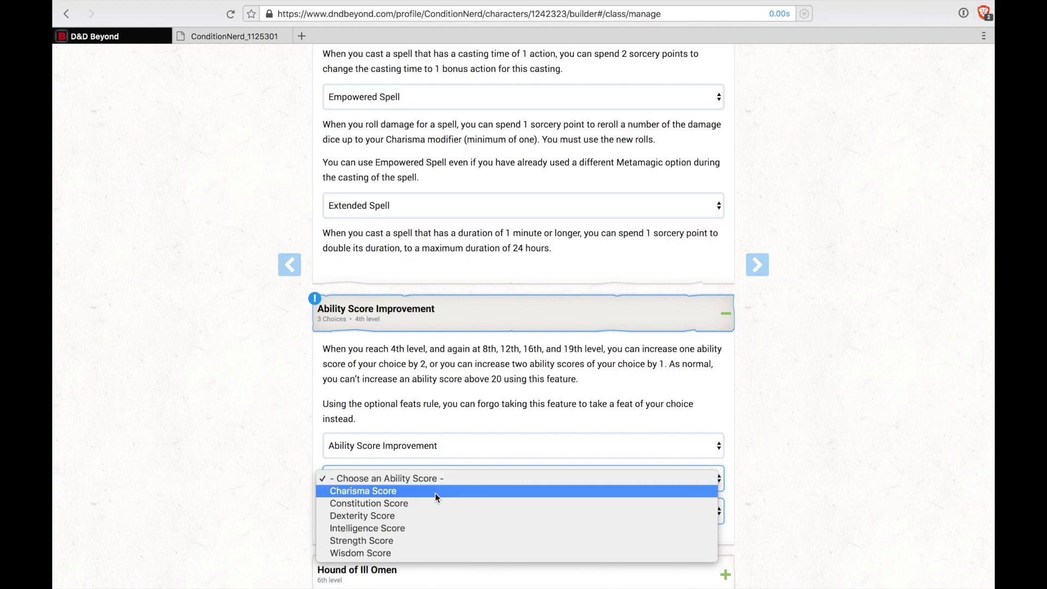
{"action": "left_click", "coordinate": [434, 499]}
{"action": "left_click", "coordinate": [424, 511]}
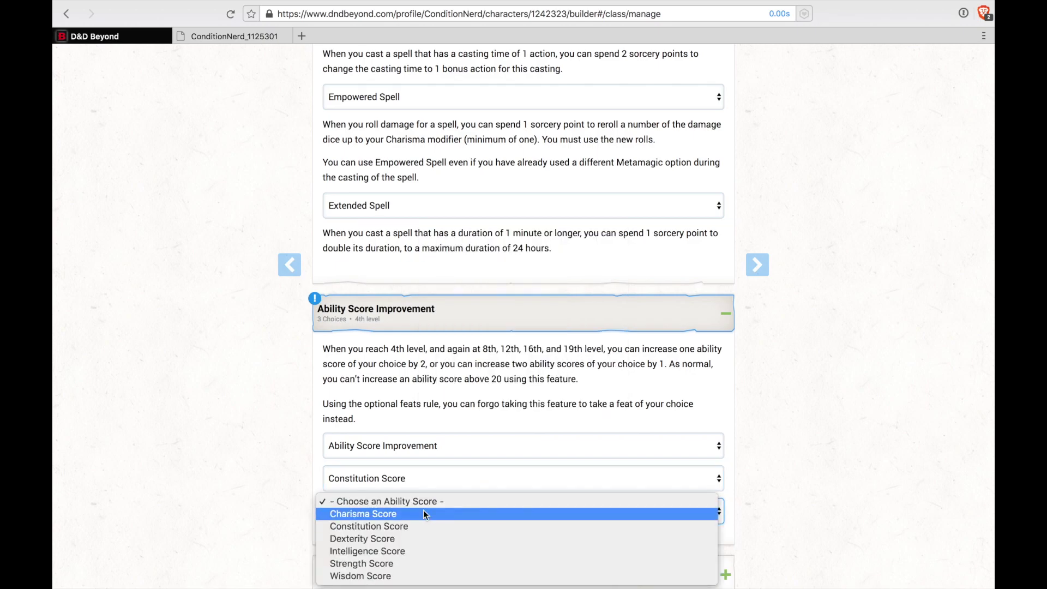
{"action": "left_click", "coordinate": [424, 537]}
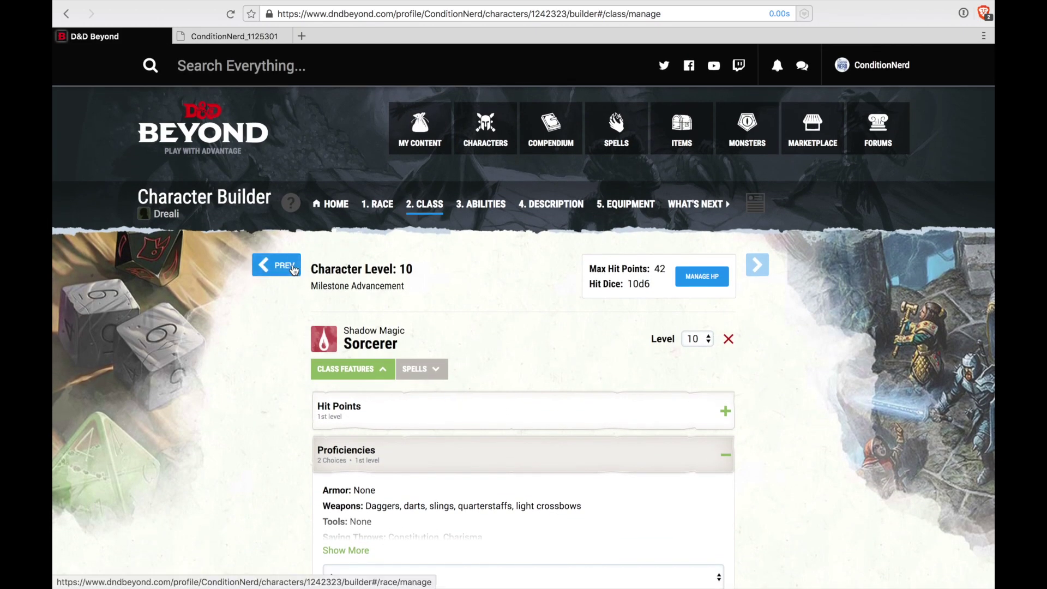
Check the Tabaxi racial traits for their ability score bonuses and return to the class page
{"action": "left_click", "coordinate": [292, 267]}
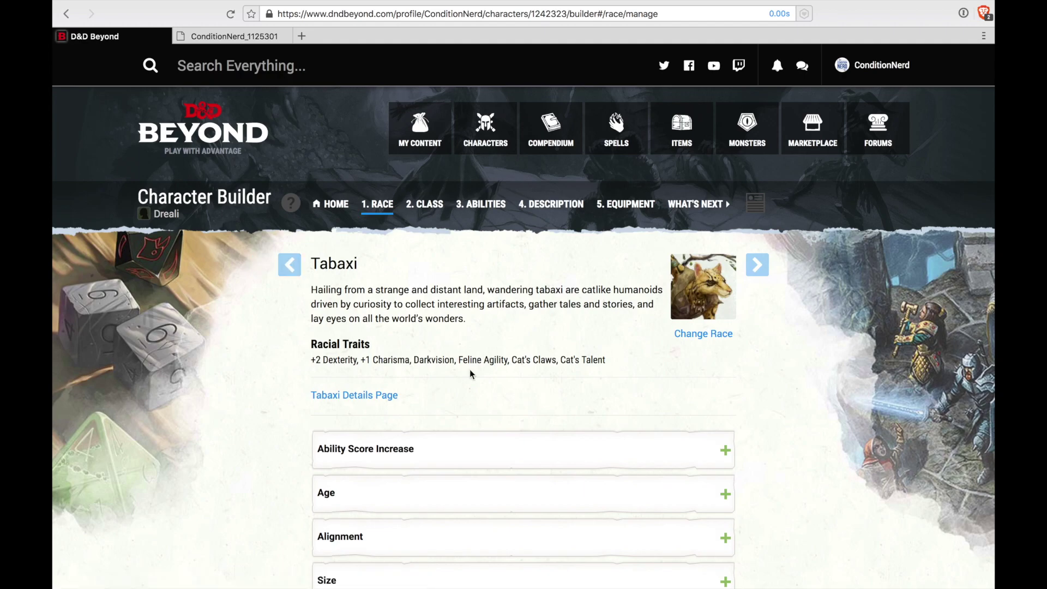
{"action": "scroll", "coordinate": [467, 374], "scroll_direction": "down", "scroll_amount": 3}
{"action": "scroll", "coordinate": [471, 375], "scroll_direction": "up", "scroll_amount": 2}
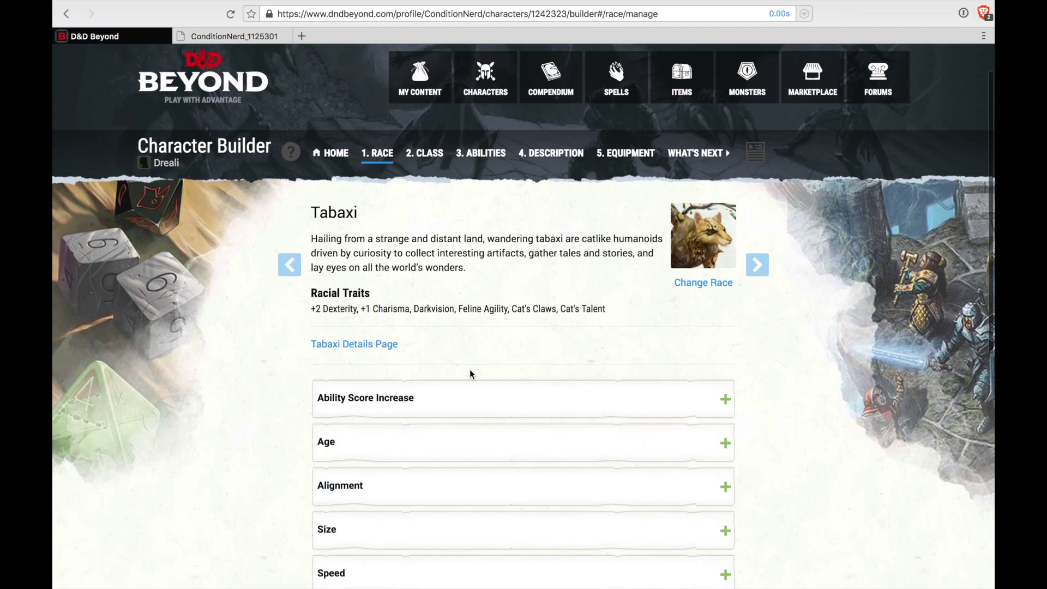
{"action": "left_click", "coordinate": [757, 265]}
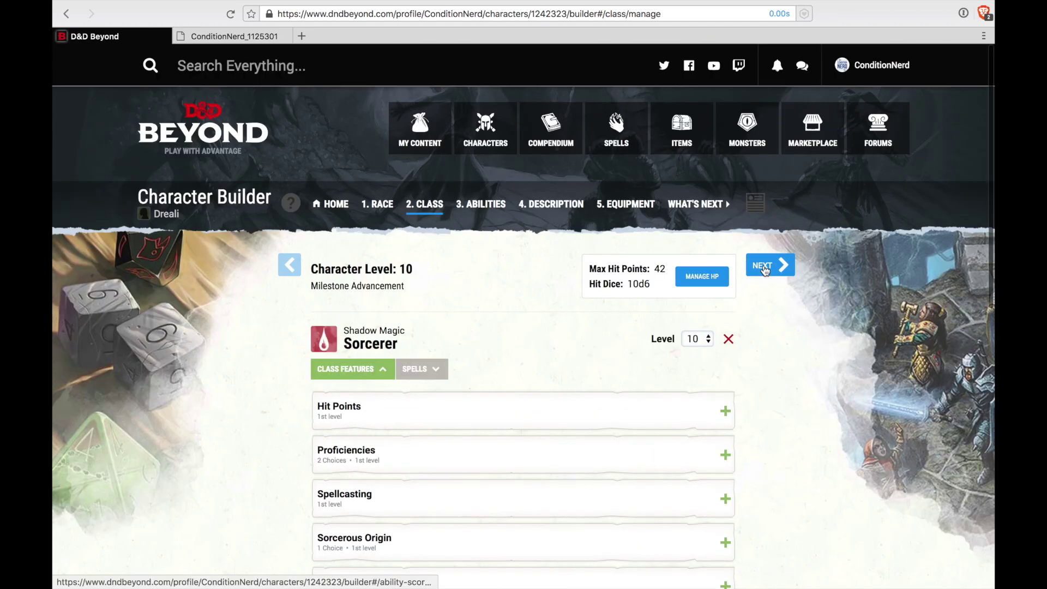
Choose Wisdom Score as the second ability of the 4th-level Ability Score Improvement
{"action": "scroll", "coordinate": [550, 370], "scroll_direction": "down", "scroll_amount": 10}
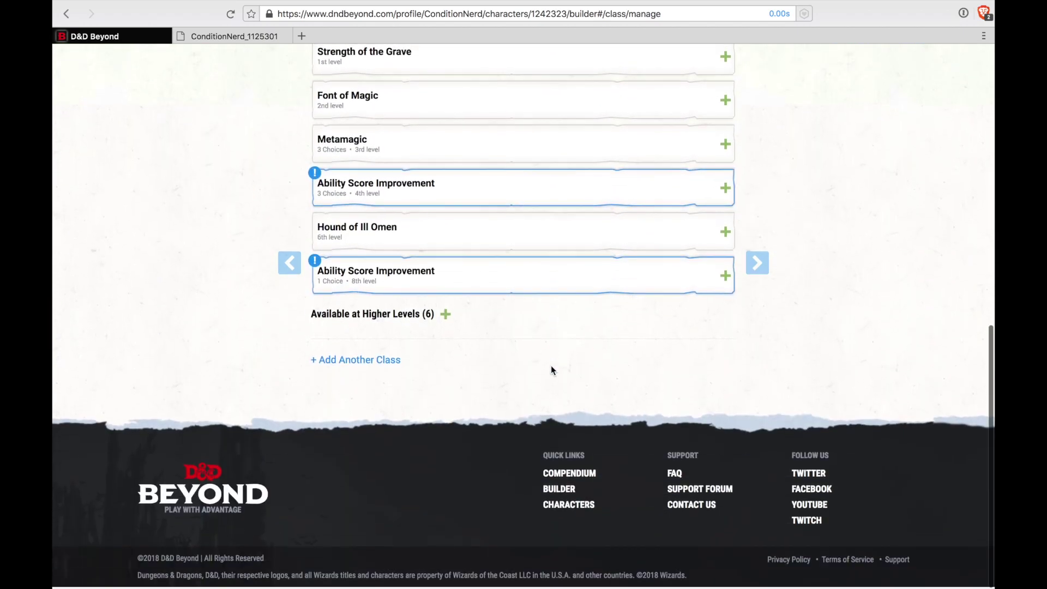
{"action": "left_click", "coordinate": [500, 190]}
{"action": "left_click", "coordinate": [408, 382]}
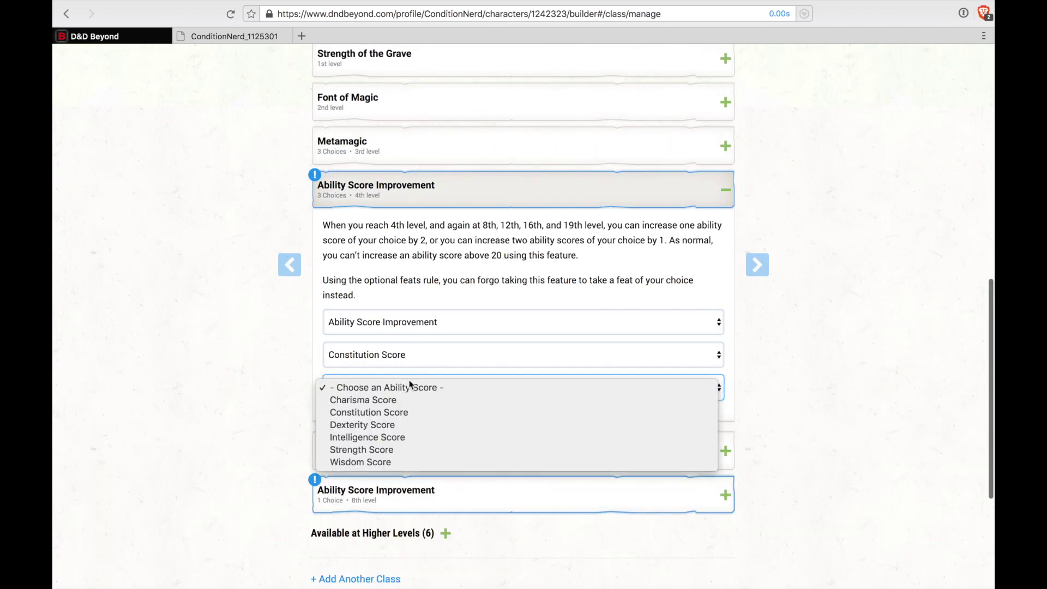
{"action": "left_click", "coordinate": [391, 462]}
Set the 8th-level Ability Score Improvement to Feat and pick the Ritual Caster (Warlock) feat
{"action": "left_click", "coordinate": [453, 498]}
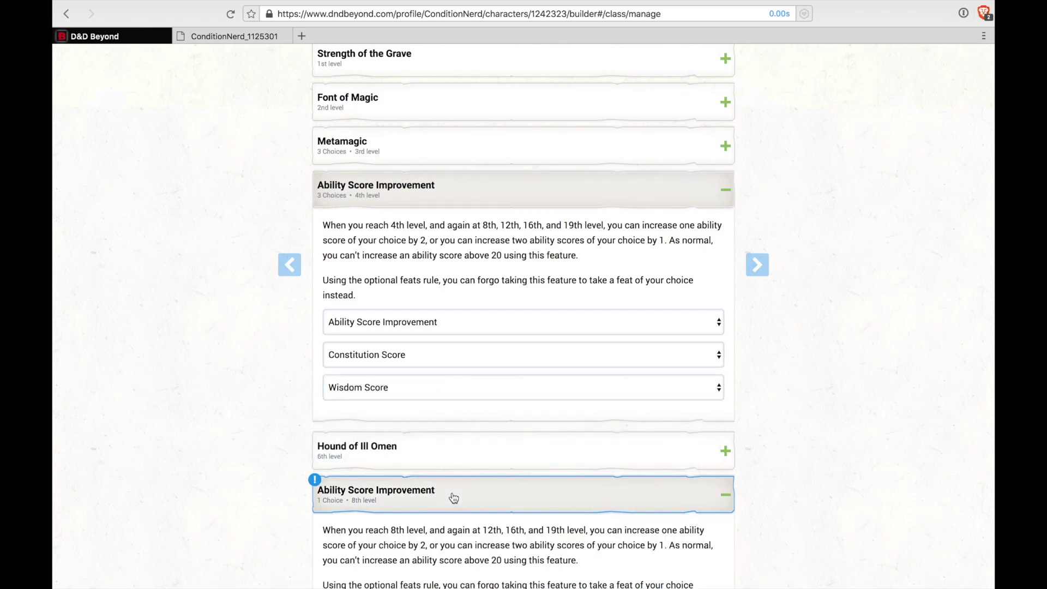
{"action": "scroll", "coordinate": [453, 497], "scroll_direction": "down", "scroll_amount": 6}
{"action": "left_click", "coordinate": [436, 300]}
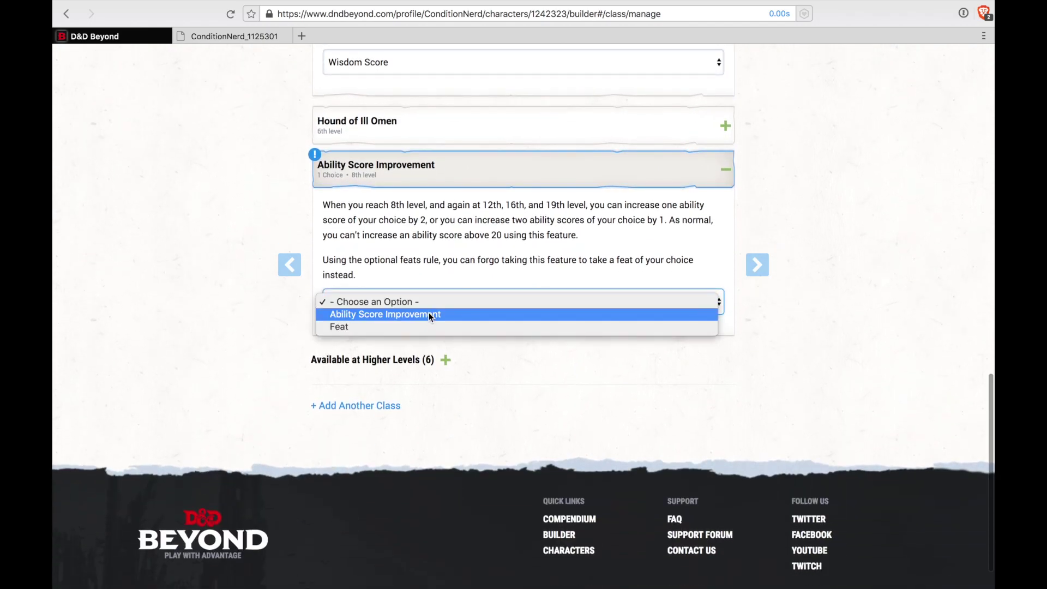
{"action": "left_click", "coordinate": [429, 332]}
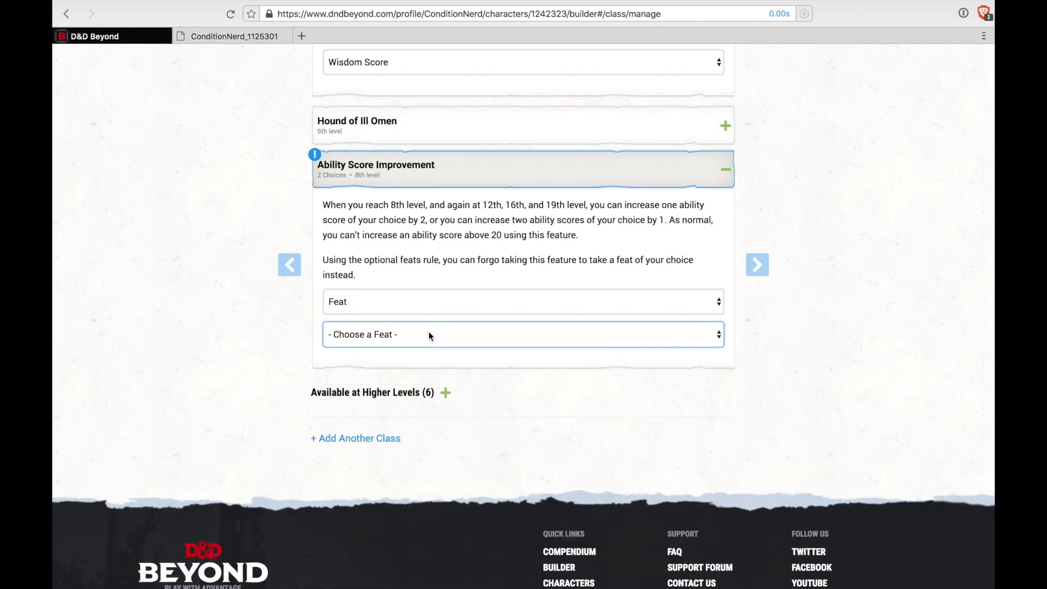
{"action": "left_click", "coordinate": [429, 336]}
{"action": "scroll", "coordinate": [450, 403], "scroll_direction": "down", "scroll_amount": 10}
{"action": "scroll", "coordinate": [449, 402], "scroll_direction": "down", "scroll_amount": 6}
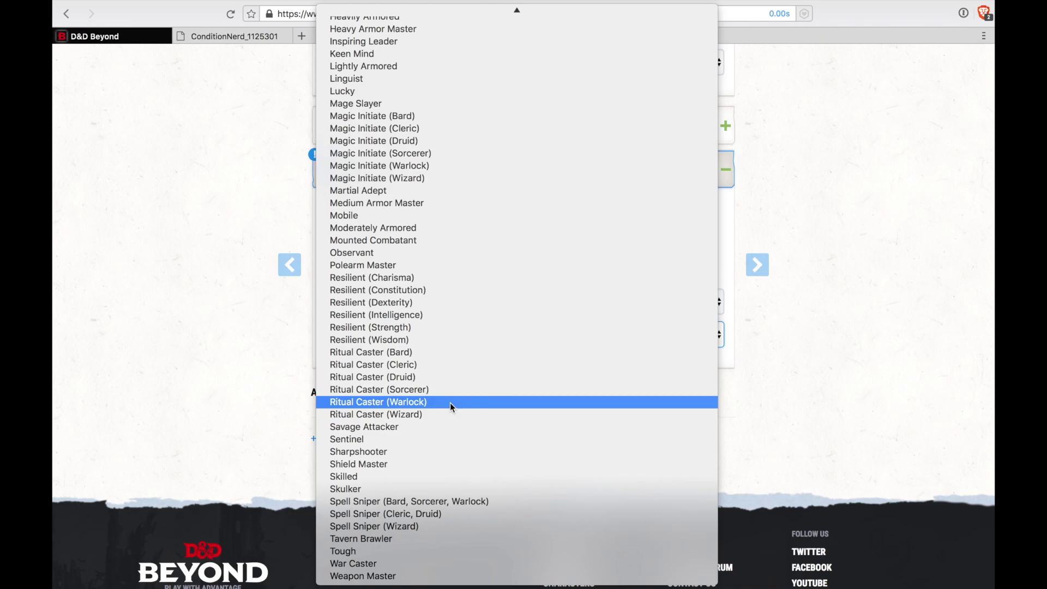
{"action": "left_click", "coordinate": [451, 404]}
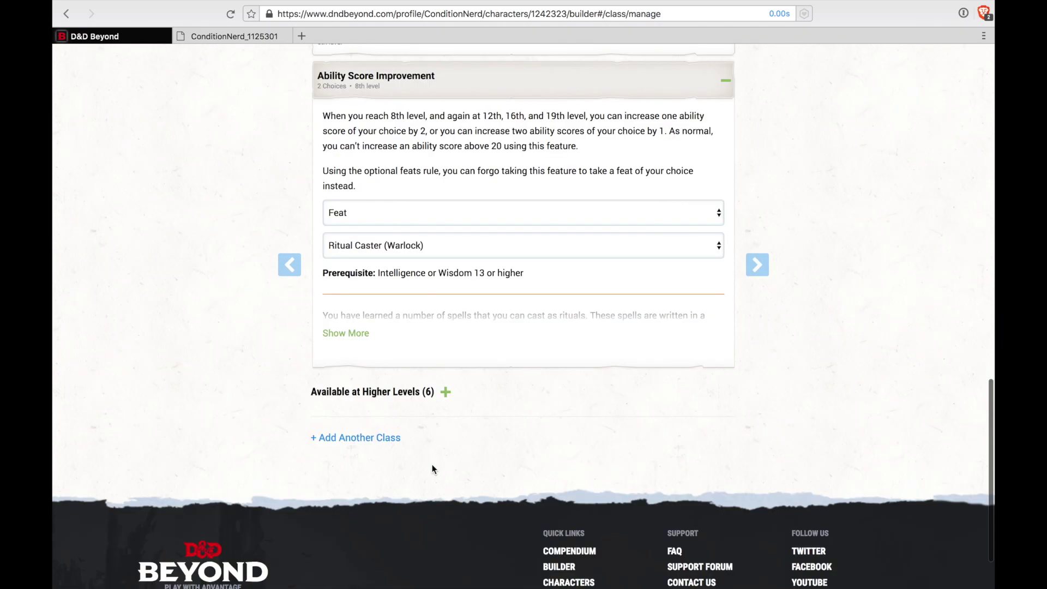
Change the 8th-level feat to Ritual Caster (Sorcerer)
{"action": "left_click", "coordinate": [423, 388]}
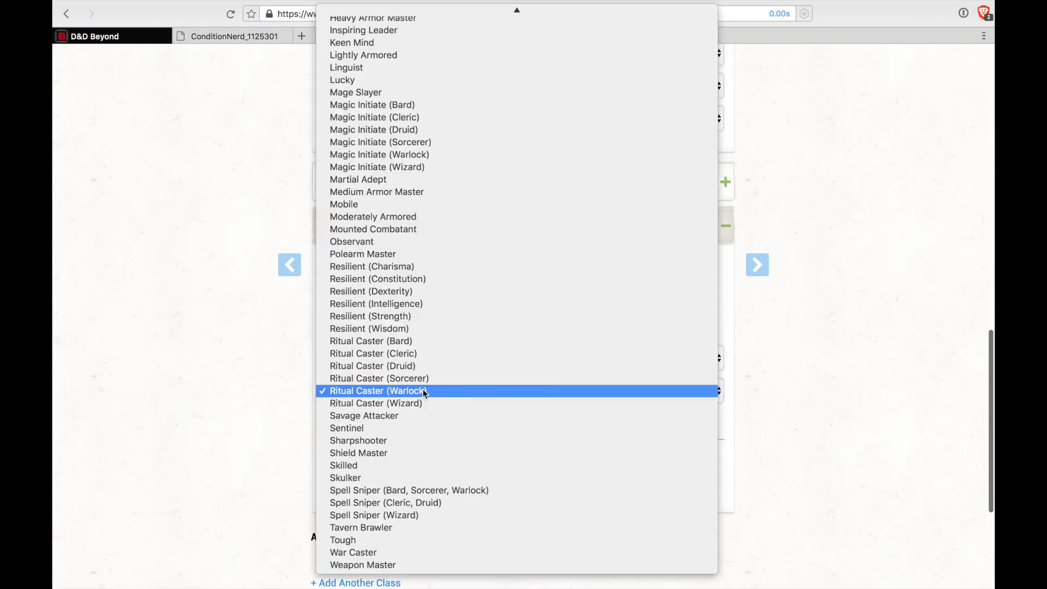
{"action": "left_click", "coordinate": [426, 378]}
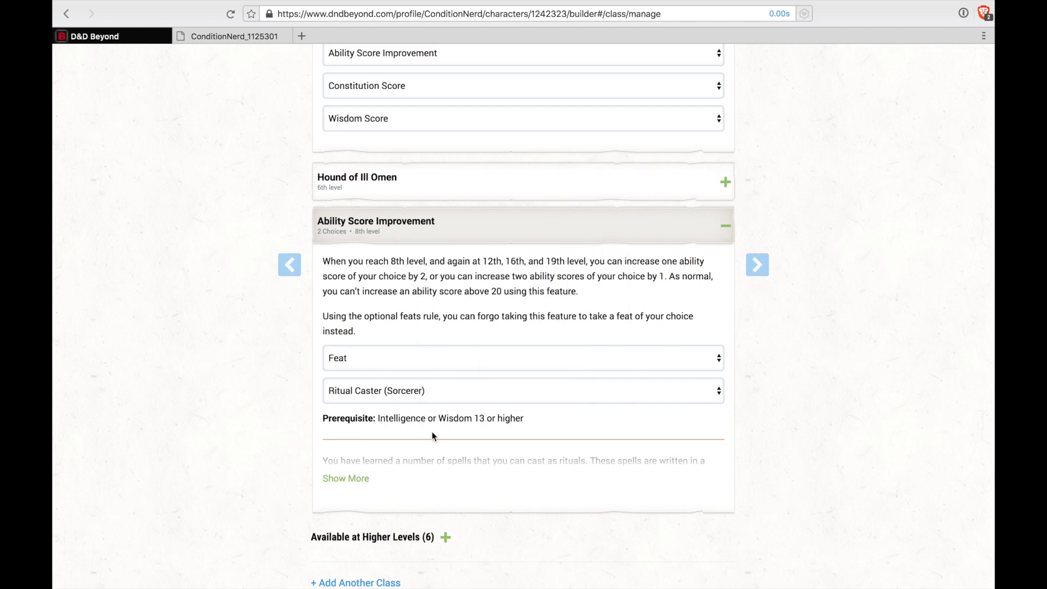
Move on to the ability scores page and set the generation method to Standard Array
{"action": "scroll", "coordinate": [432, 432], "scroll_direction": "up", "scroll_amount": 15}
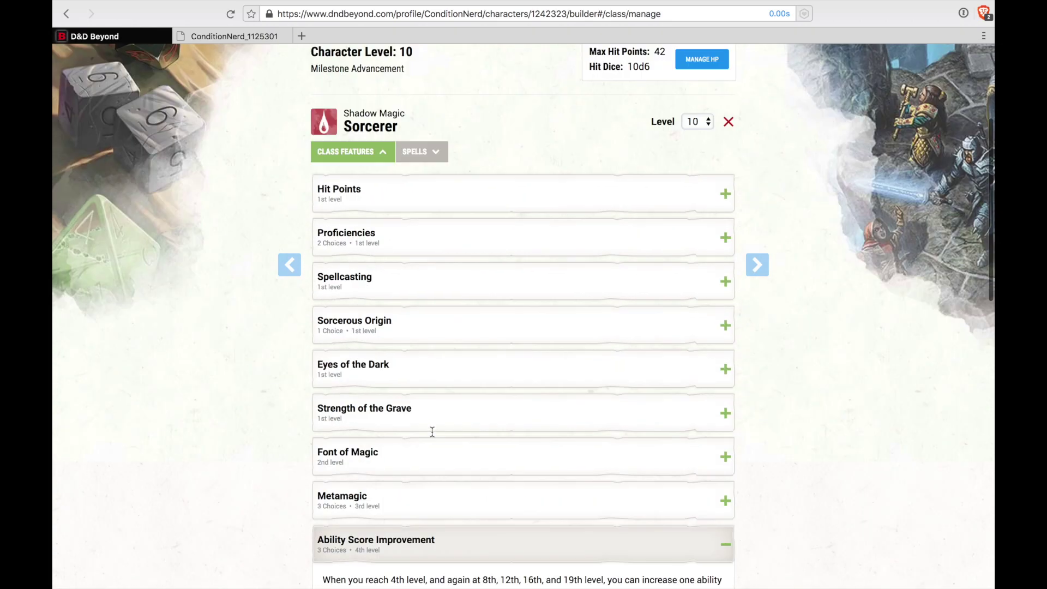
{"action": "left_click", "coordinate": [757, 265]}
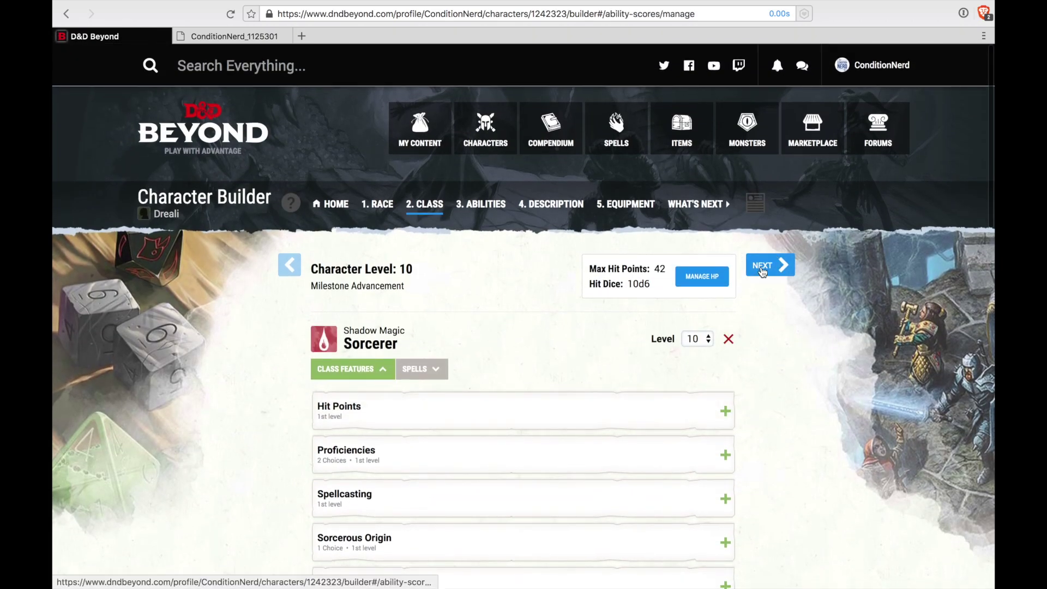
{"action": "left_click", "coordinate": [496, 296]}
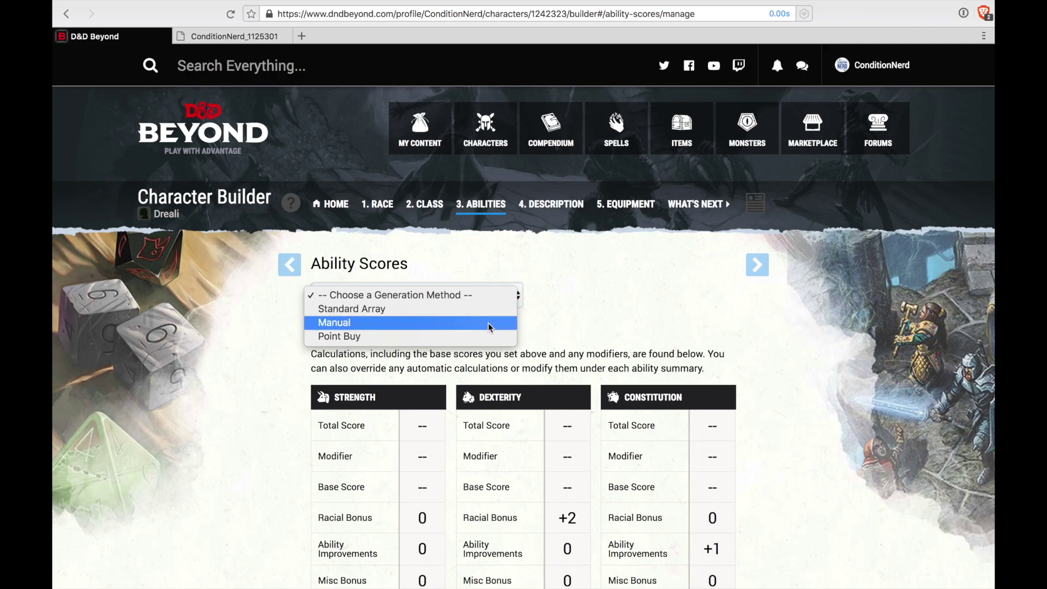
{"action": "left_click", "coordinate": [489, 312]}
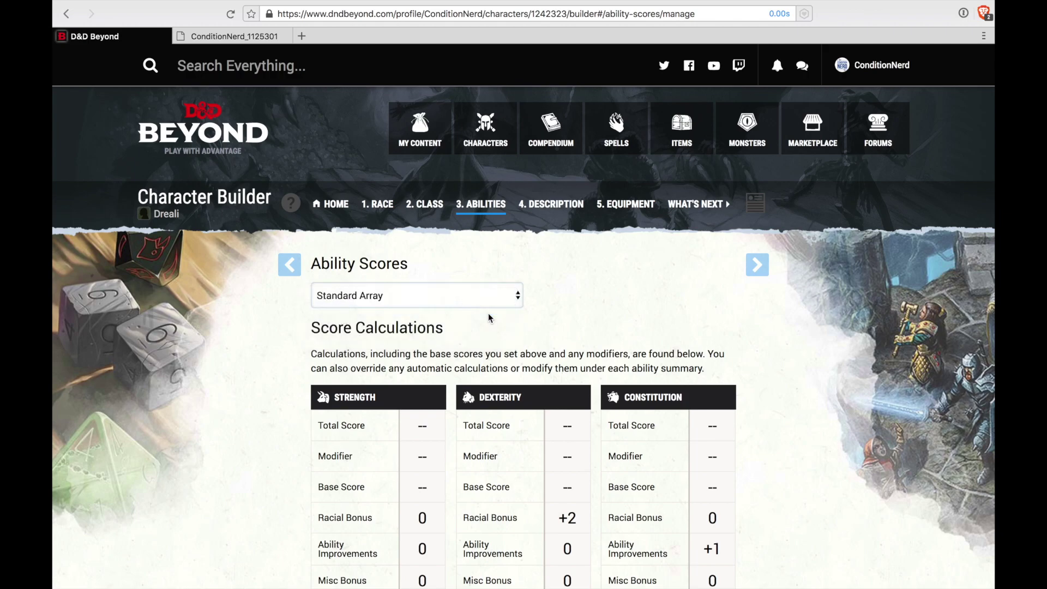
Set the base Constitution score to 12 and review the resulting score calculations
{"action": "left_click", "coordinate": [367, 353]}
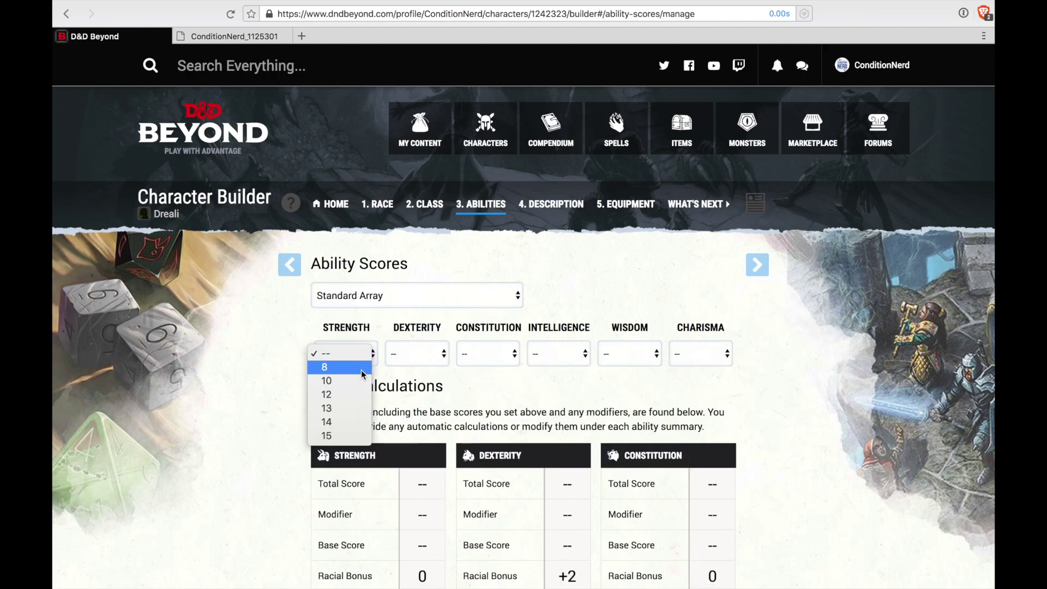
{"action": "left_click", "coordinate": [493, 336]}
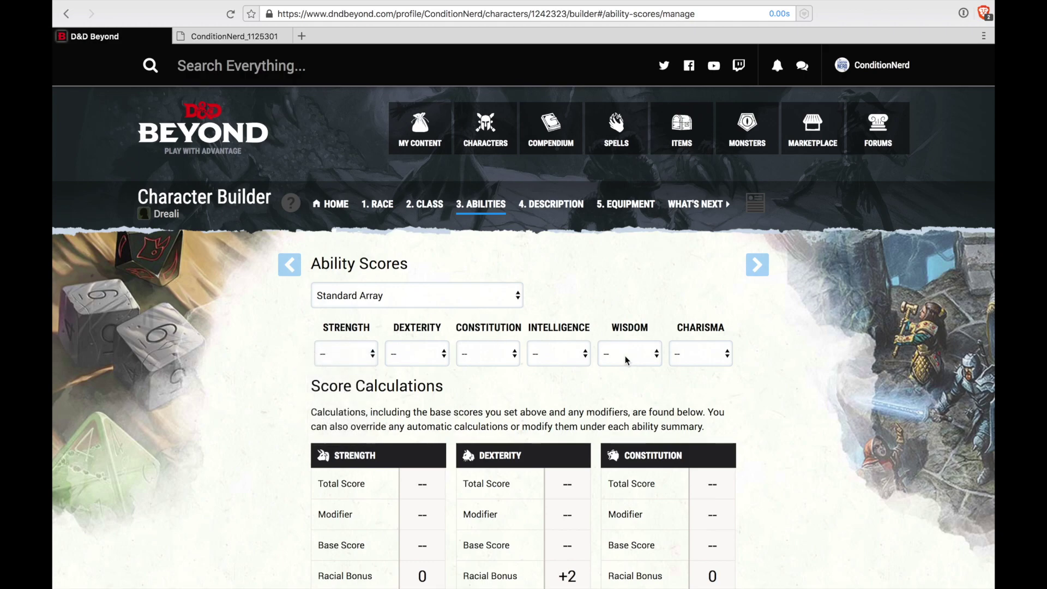
{"action": "left_click", "coordinate": [488, 357]}
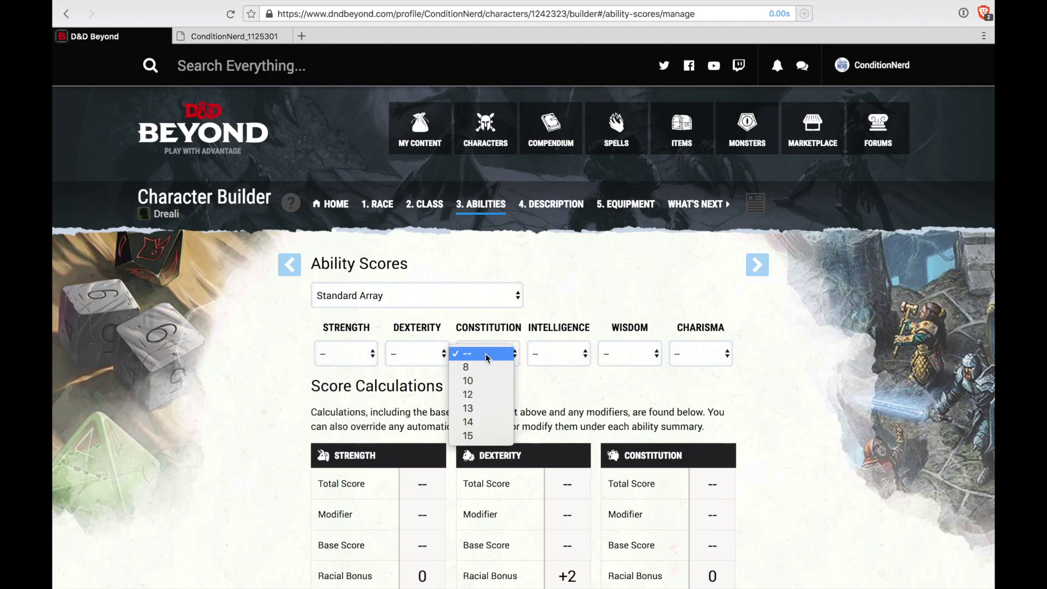
{"action": "left_click", "coordinate": [489, 394]}
{"action": "scroll", "coordinate": [491, 390], "scroll_direction": "down", "scroll_amount": 3}
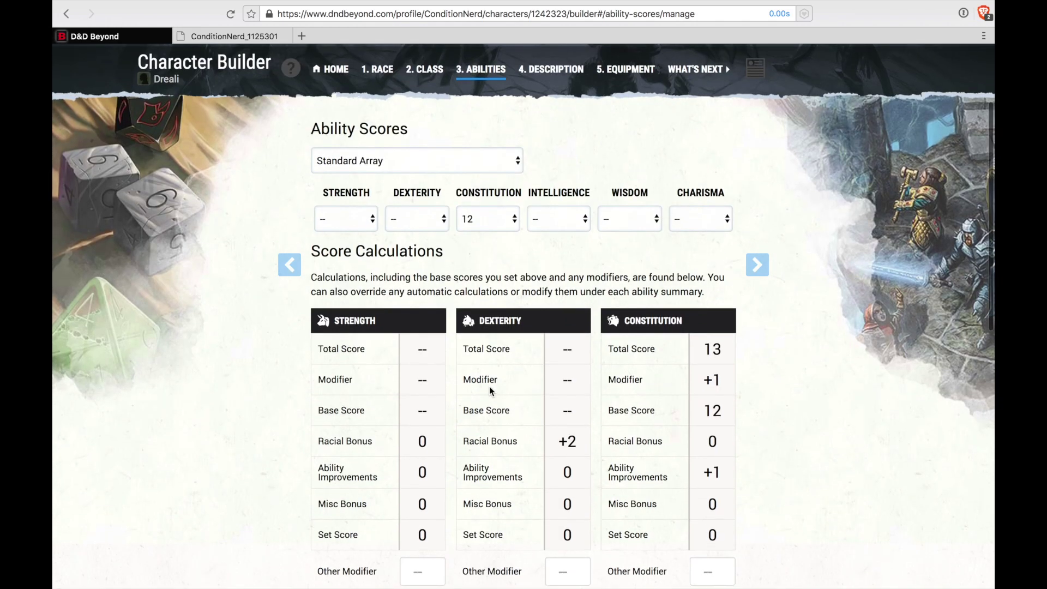
{"action": "scroll", "coordinate": [489, 387], "scroll_direction": "down", "scroll_amount": 3}
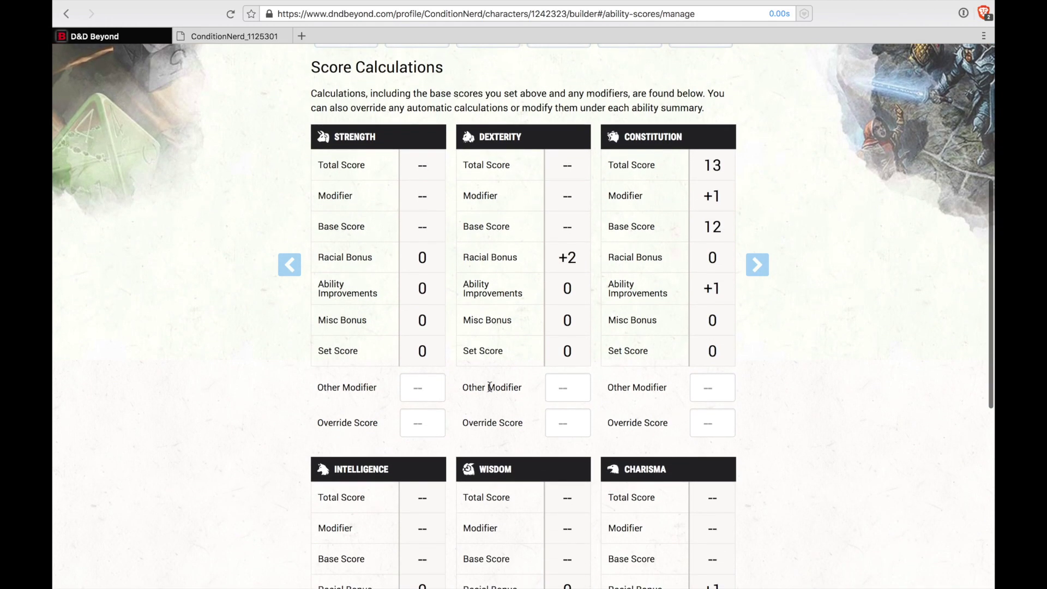
Set the base Wisdom score to 14 and the base Charisma score to 10
{"action": "scroll", "coordinate": [738, 229], "scroll_direction": "up", "scroll_amount": 2}
{"action": "left_click", "coordinate": [602, 156]}
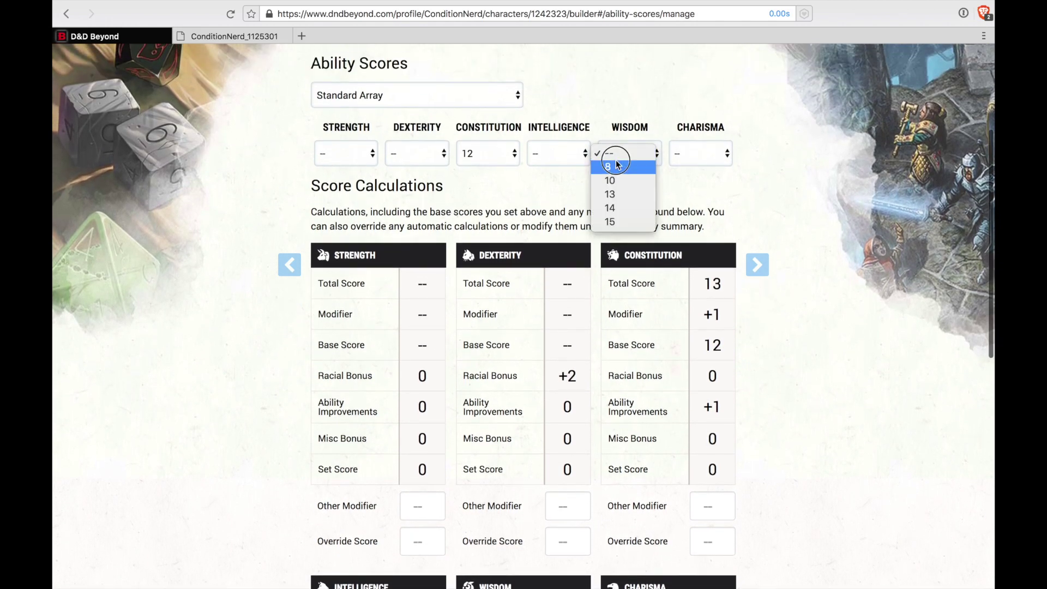
{"action": "left_click", "coordinate": [627, 209]}
{"action": "left_click", "coordinate": [698, 146]}
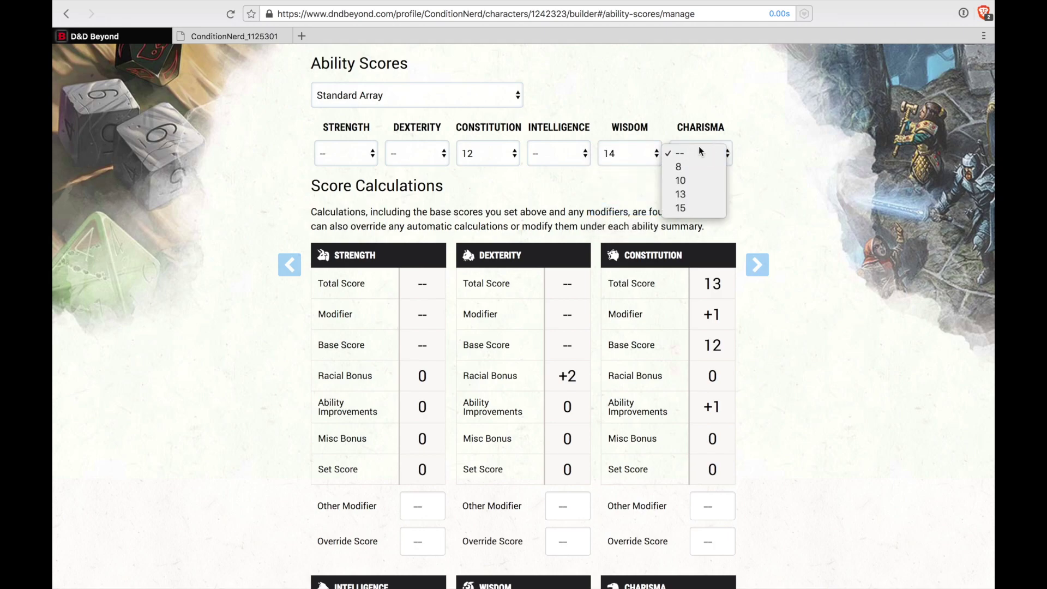
{"action": "left_click", "coordinate": [687, 180]}
Set the base Intelligence score to 8
{"action": "left_click", "coordinate": [554, 157]}
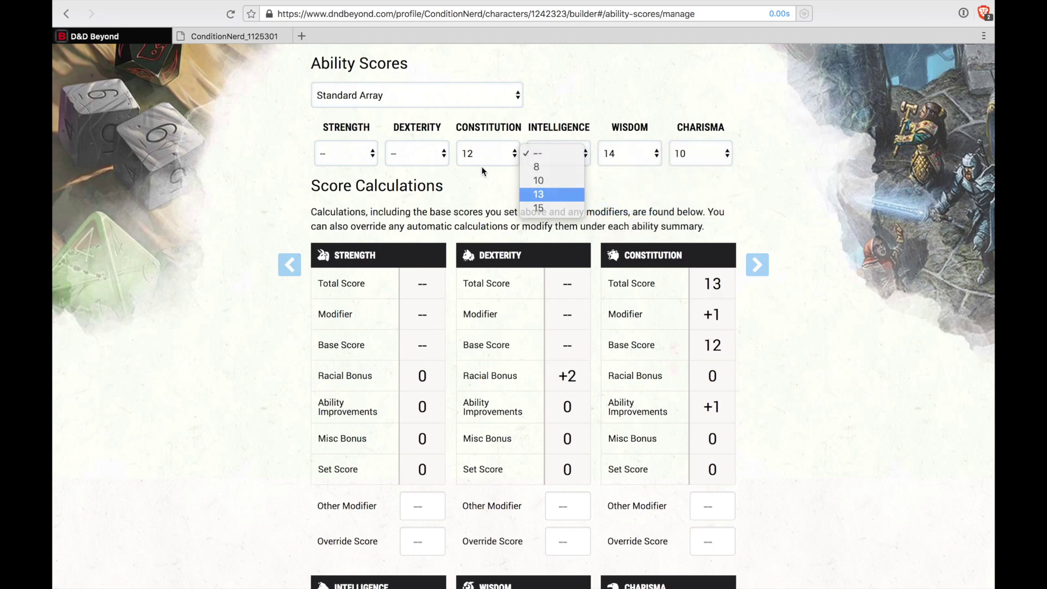
{"action": "left_click", "coordinate": [508, 178]}
{"action": "left_click", "coordinate": [546, 156]}
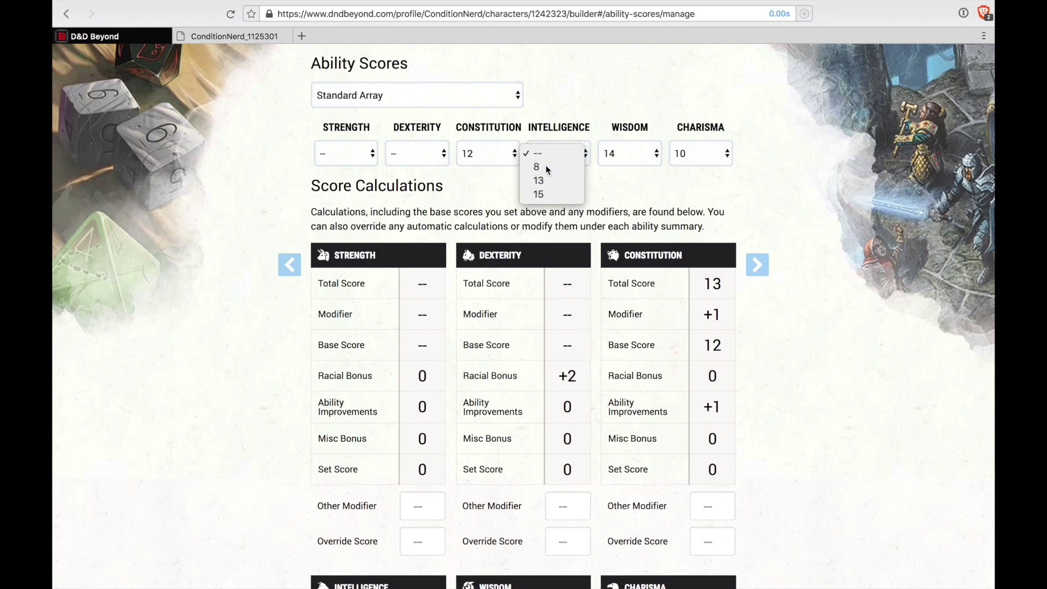
{"action": "left_click", "coordinate": [540, 166]}
{"action": "left_click", "coordinate": [396, 162]}
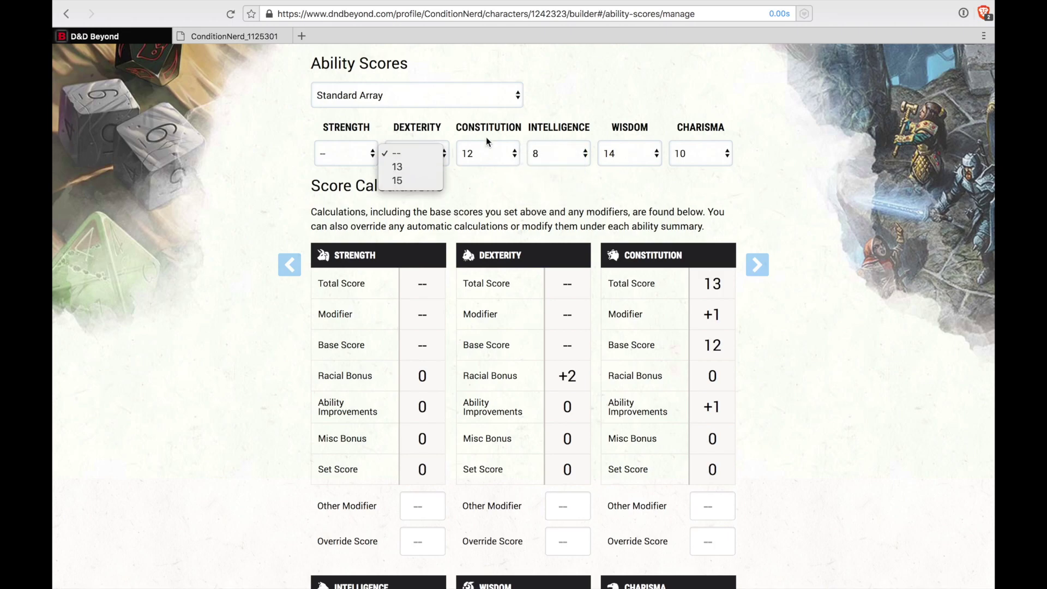
{"action": "left_click", "coordinate": [544, 157]}
Assign the remaining base scores as Intelligence 15, Strength 8 and Dexterity 13
{"action": "left_click", "coordinate": [542, 157]}
{"action": "left_click", "coordinate": [539, 180]}
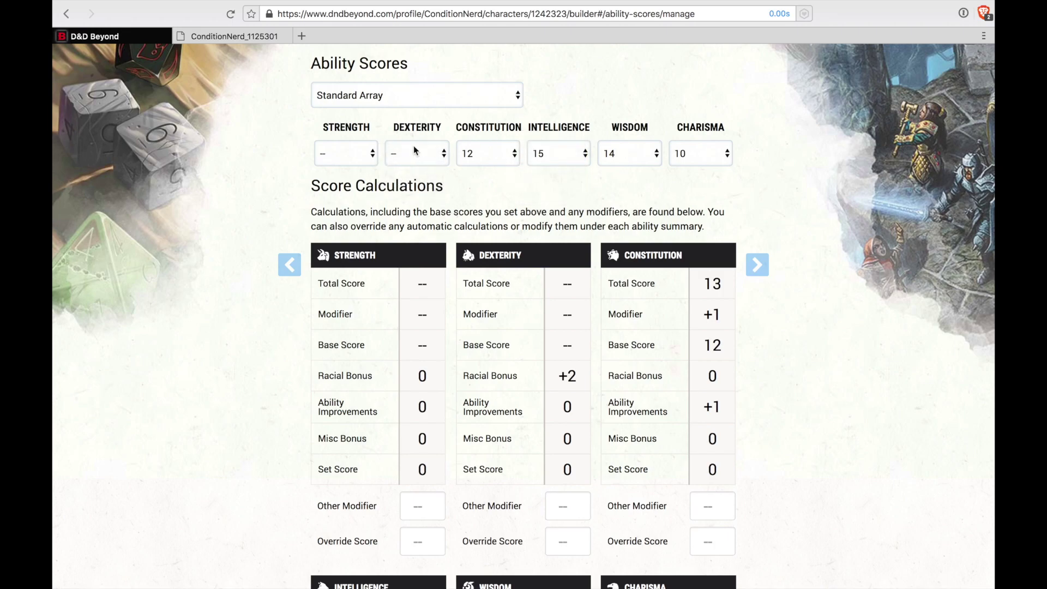
{"action": "left_click", "coordinate": [337, 154]}
{"action": "left_click", "coordinate": [334, 166]}
{"action": "left_click", "coordinate": [408, 154]}
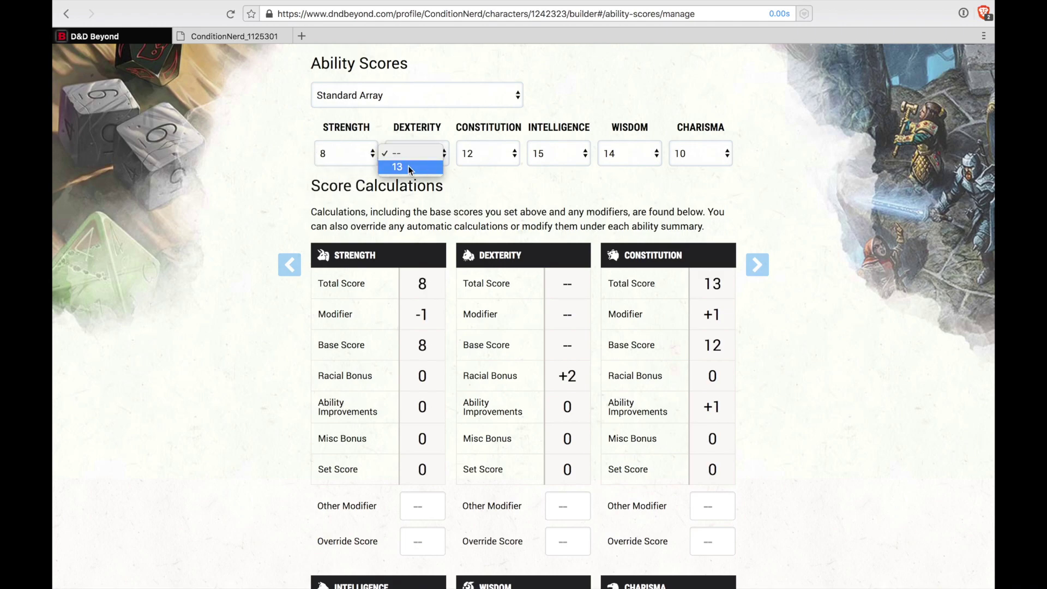
{"action": "left_click", "coordinate": [400, 167]}
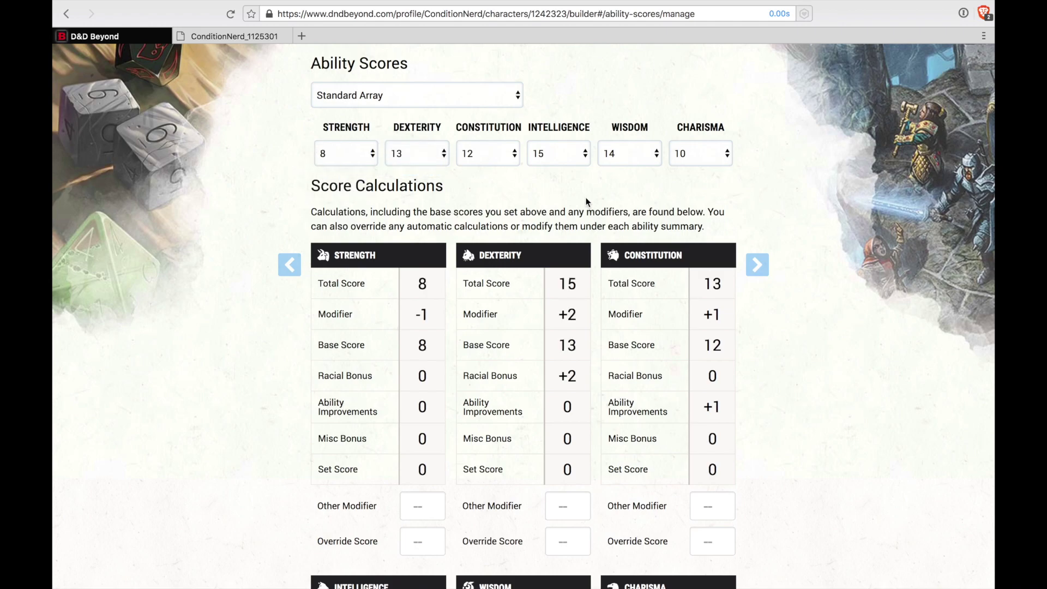
Move on to the character description page and set the background to Acolyte
{"action": "scroll", "coordinate": [587, 202], "scroll_direction": "down", "scroll_amount": 3}
{"action": "scroll", "coordinate": [586, 199], "scroll_direction": "up", "scroll_amount": 3}
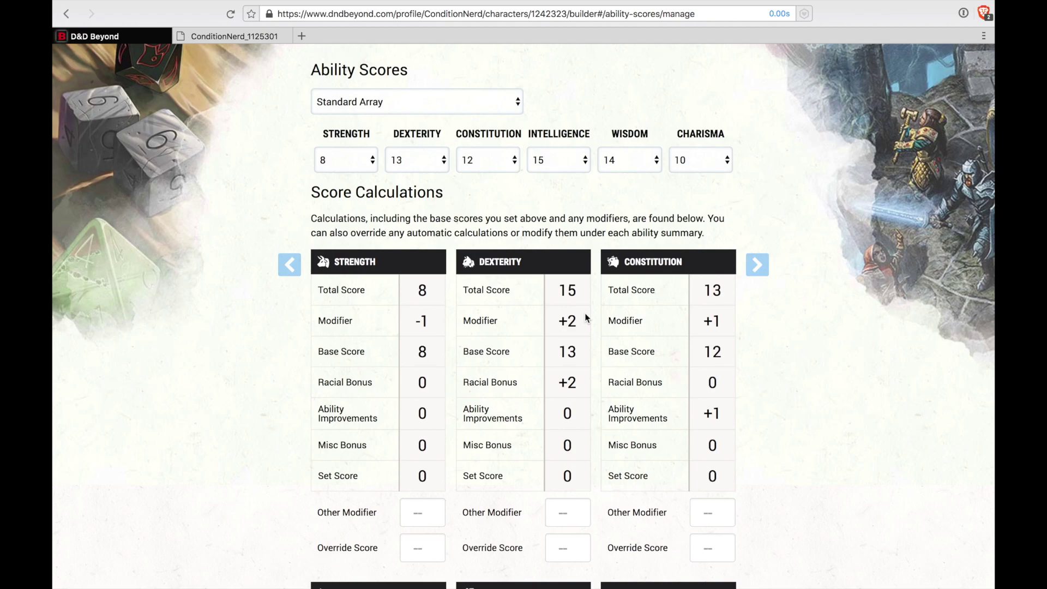
{"action": "scroll", "coordinate": [586, 318], "scroll_direction": "down", "scroll_amount": 2}
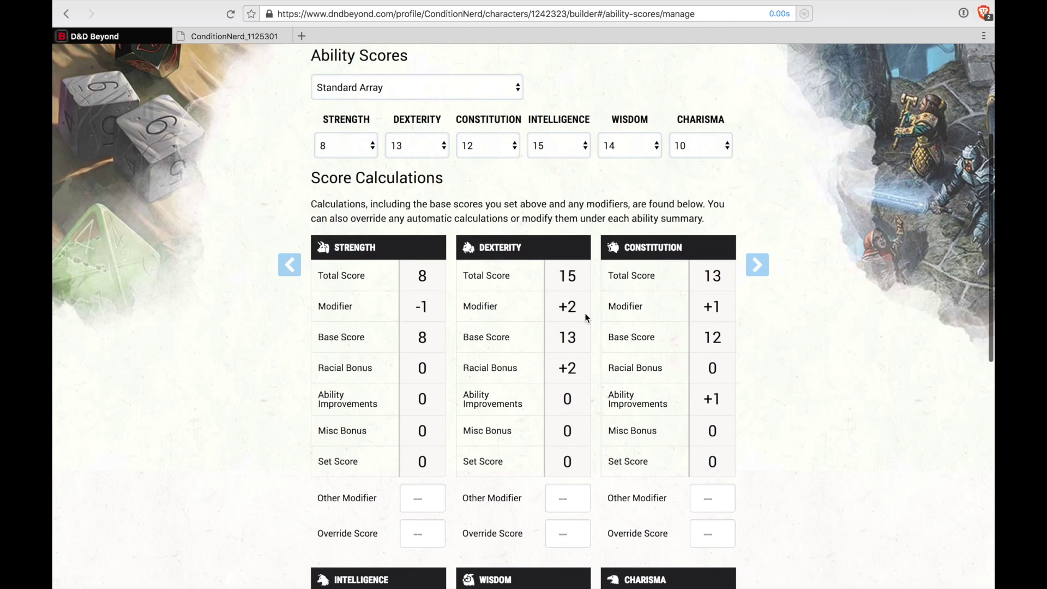
{"action": "scroll", "coordinate": [586, 318], "scroll_direction": "down", "scroll_amount": 1}
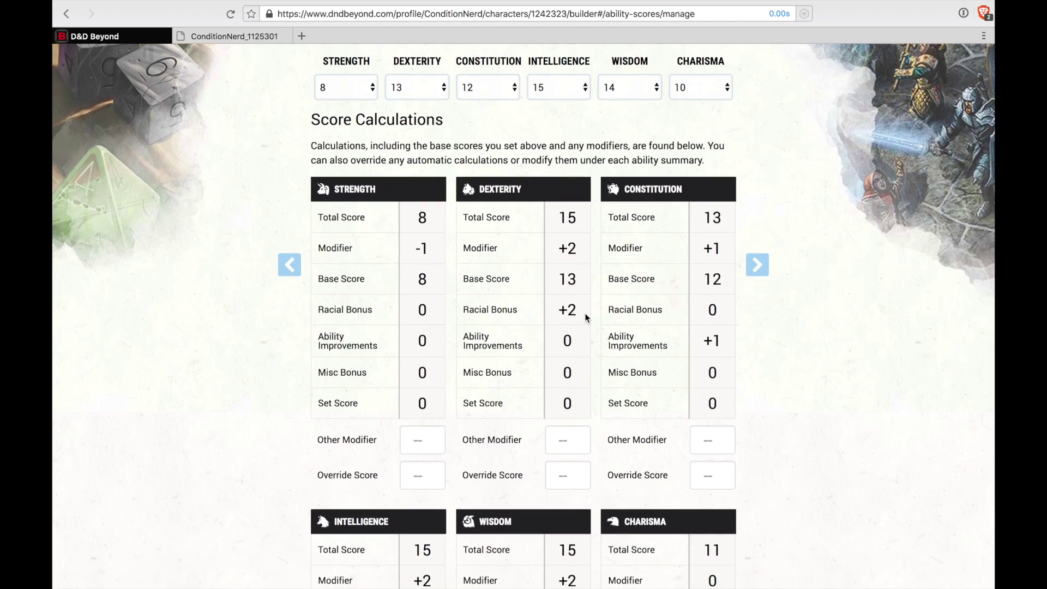
{"action": "scroll", "coordinate": [586, 318], "scroll_direction": "down", "scroll_amount": 5}
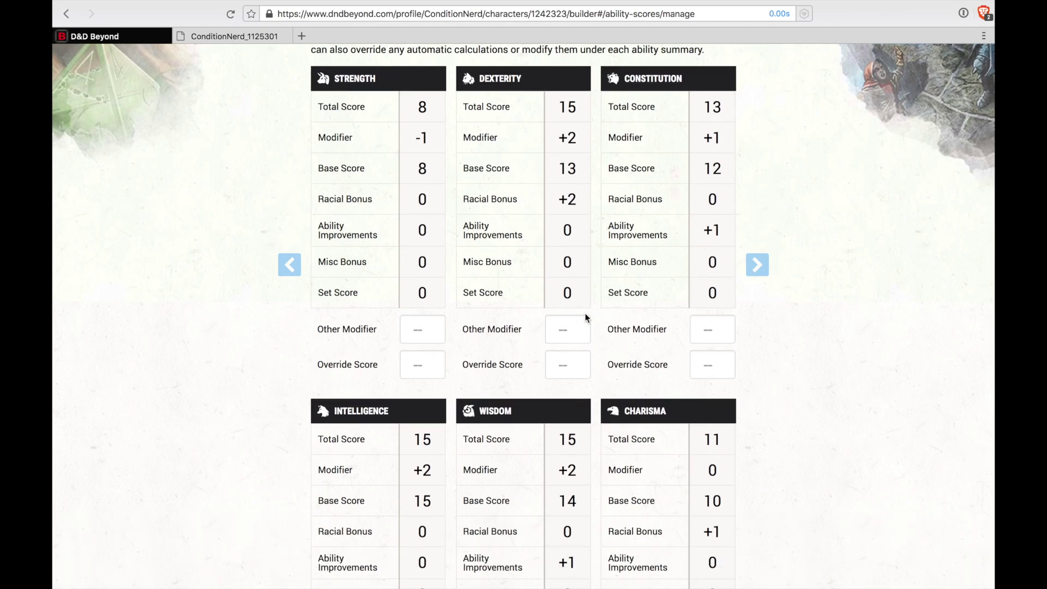
{"action": "left_click", "coordinate": [769, 270]}
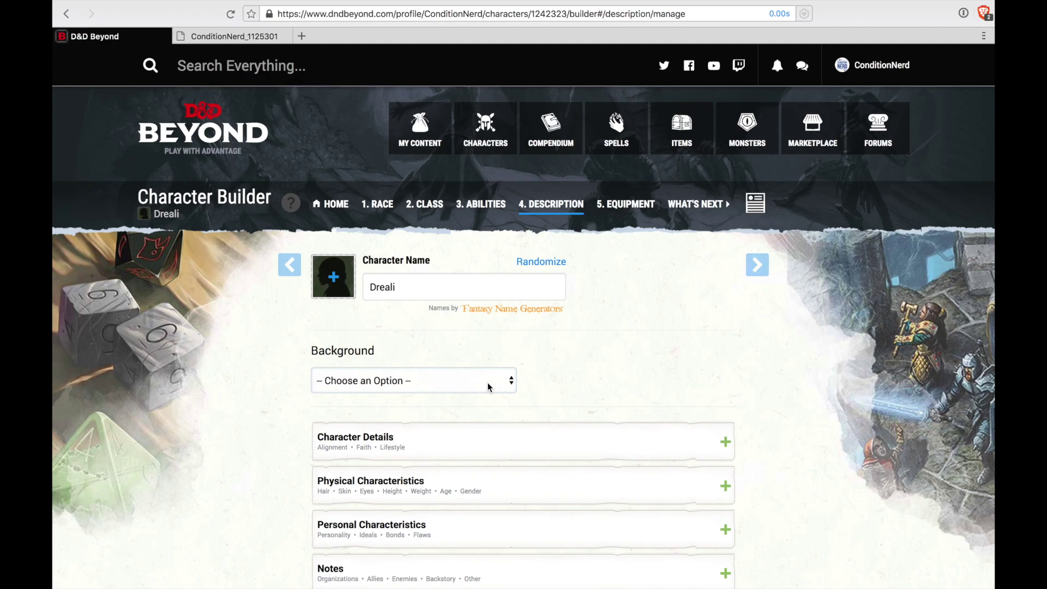
{"action": "left_click", "coordinate": [489, 387]}
{"action": "left_click", "coordinate": [482, 422]}
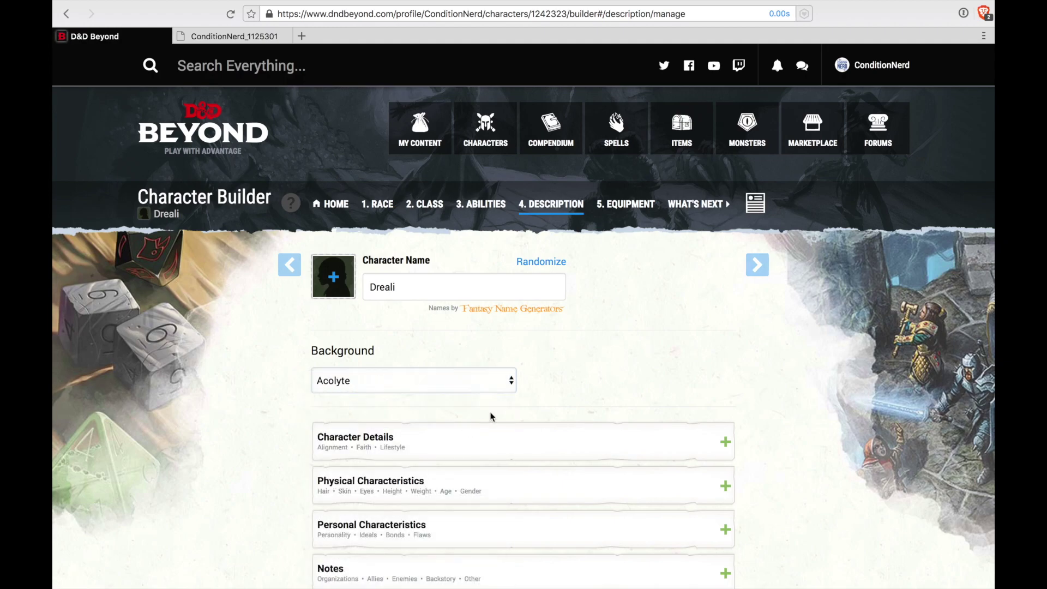
Choose Performance as the selectable skill proficiency of the Acolyte background
{"action": "scroll", "coordinate": [594, 465], "scroll_direction": "down", "scroll_amount": 5}
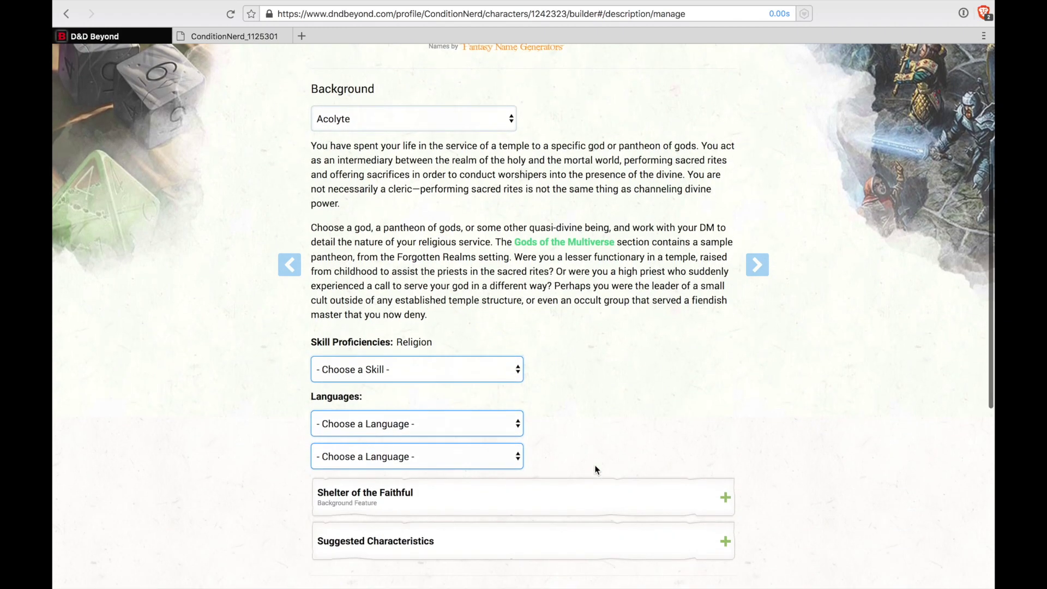
{"action": "left_click", "coordinate": [457, 369]}
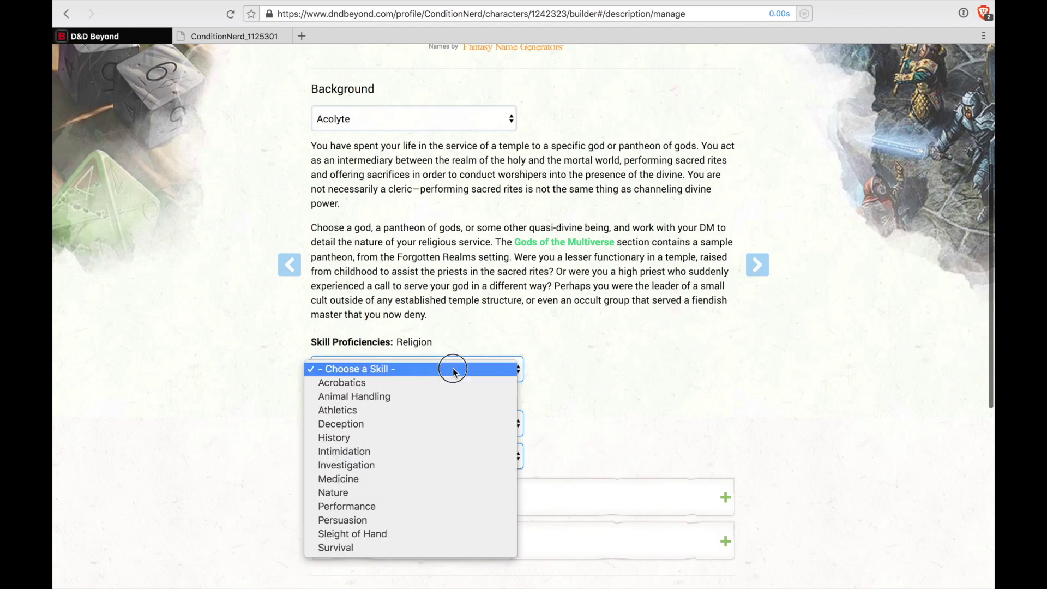
{"action": "left_click", "coordinate": [450, 417]}
{"action": "left_click", "coordinate": [424, 369]}
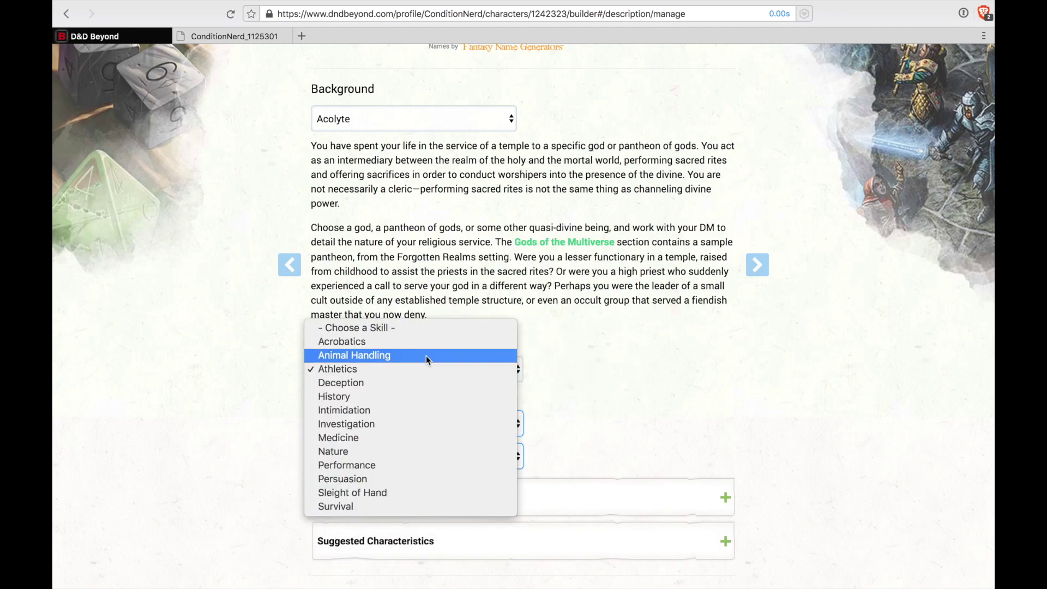
{"action": "left_click", "coordinate": [424, 465]}
Choose Deep Speech and Giant as the two background languages
{"action": "left_click", "coordinate": [500, 426]}
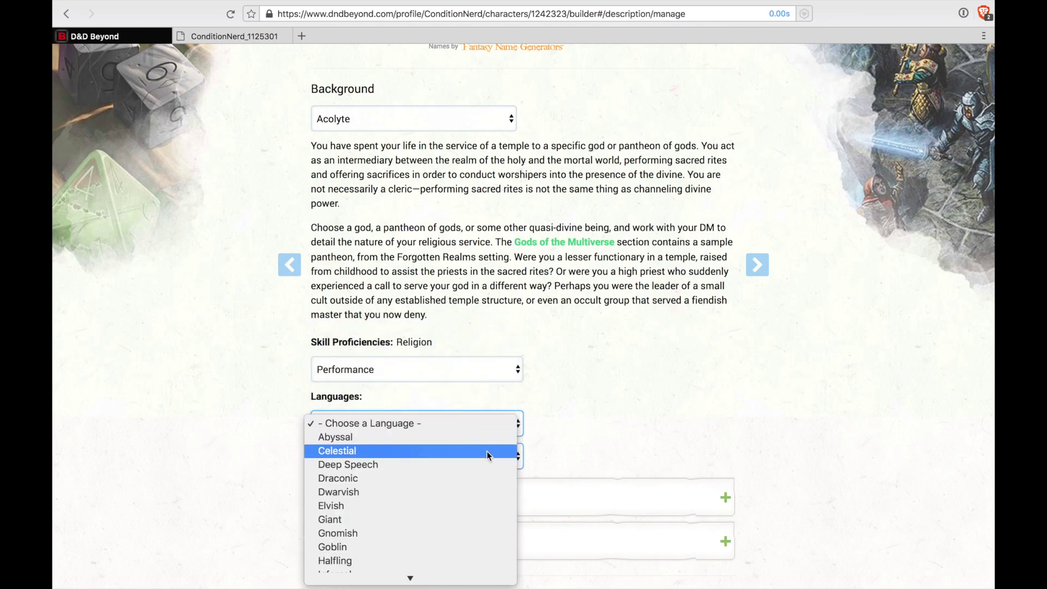
{"action": "left_click", "coordinate": [484, 466]}
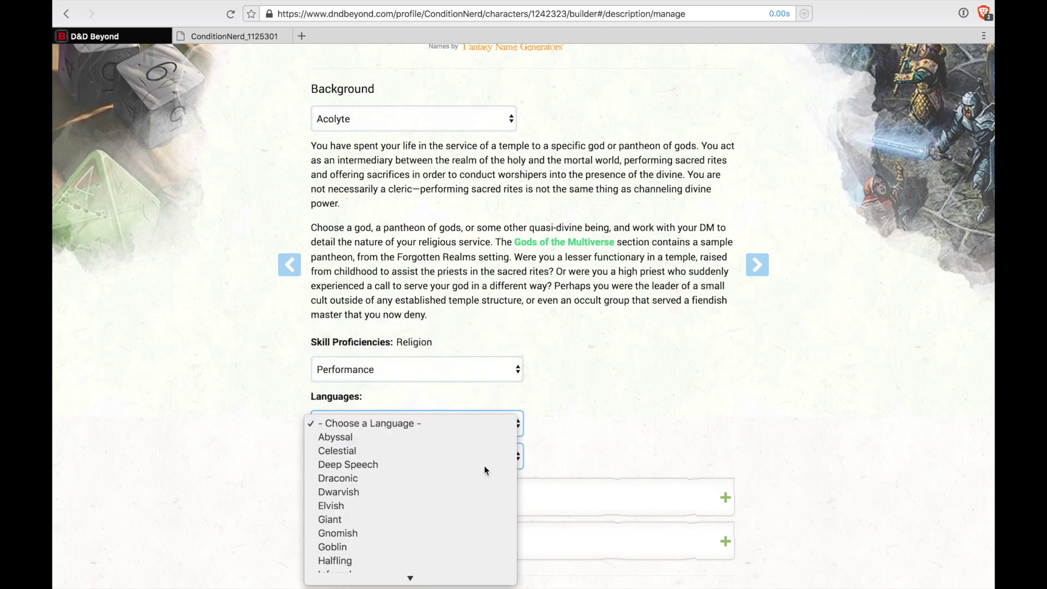
{"action": "left_click", "coordinate": [478, 463]}
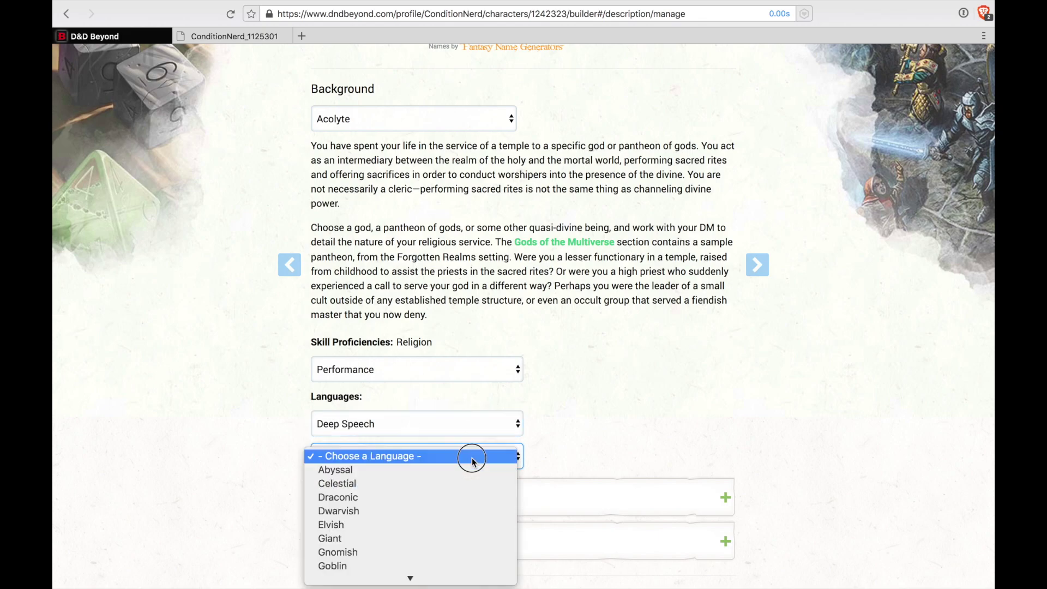
{"action": "left_click", "coordinate": [466, 538]}
Expand the Character Details section and set the alignment to Chaotic Good
{"action": "scroll", "coordinate": [611, 439], "scroll_direction": "down", "scroll_amount": 3}
{"action": "scroll", "coordinate": [610, 439], "scroll_direction": "down", "scroll_amount": 2}
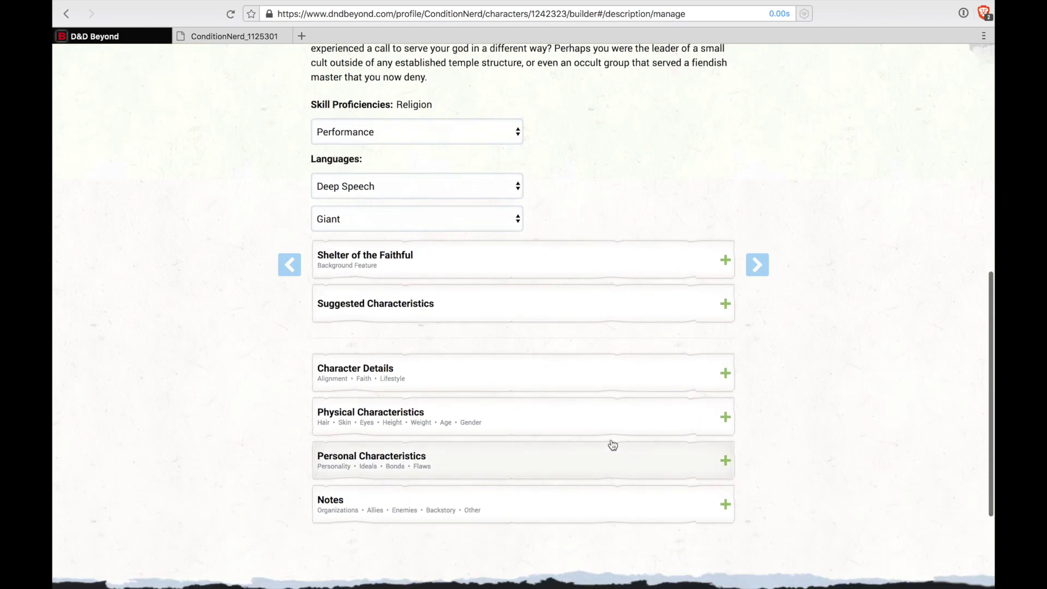
{"action": "left_click", "coordinate": [572, 377]}
{"action": "scroll", "coordinate": [570, 375], "scroll_direction": "down", "scroll_amount": 3}
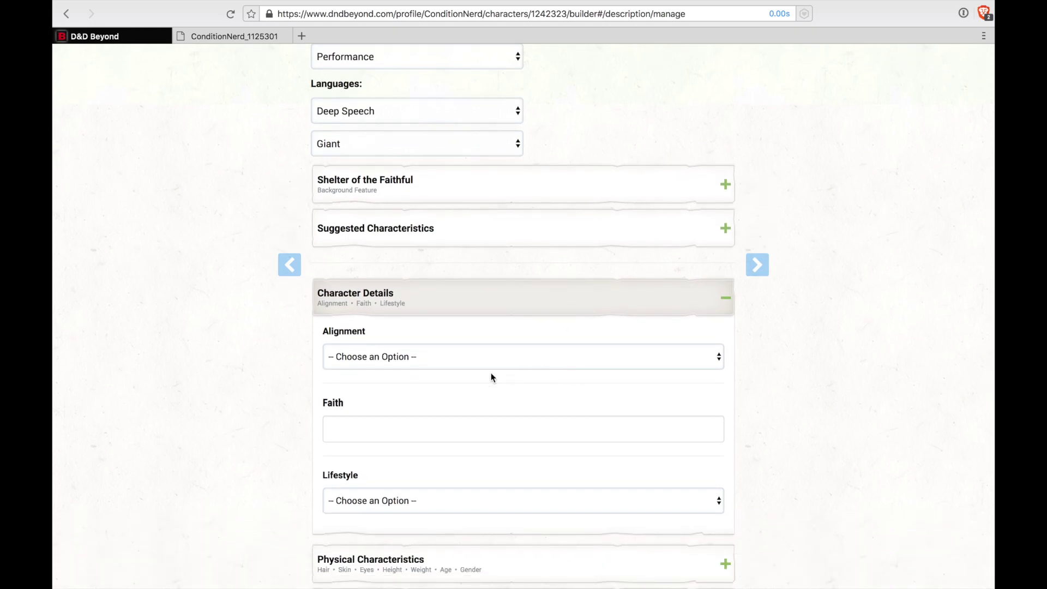
{"action": "left_click", "coordinate": [492, 362]}
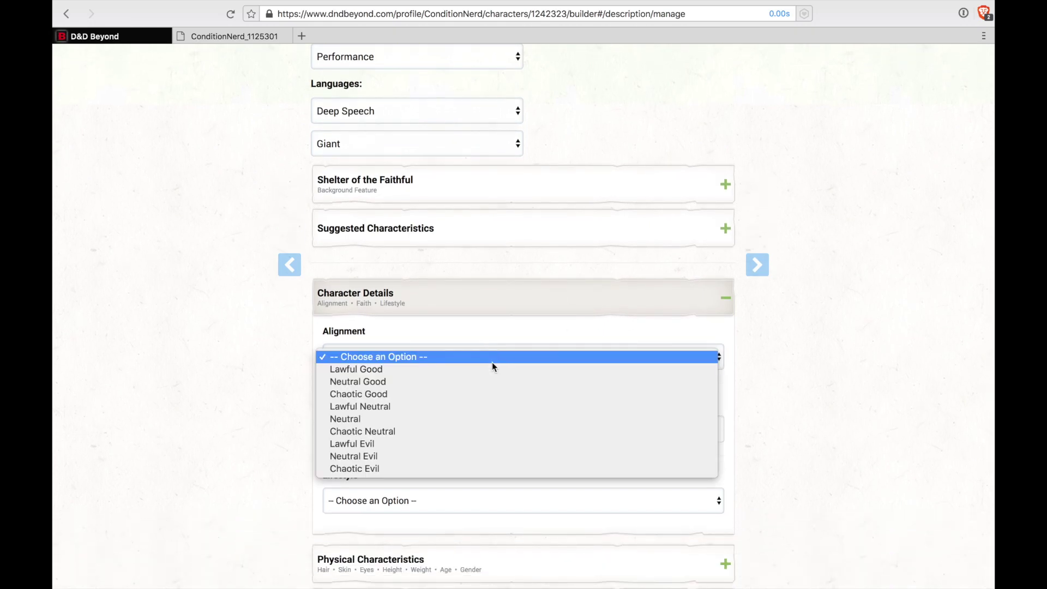
{"action": "left_click", "coordinate": [498, 398]}
Set the character's lifestyle to Modest (1GP)
{"action": "scroll", "coordinate": [482, 431], "scroll_direction": "down", "scroll_amount": 4}
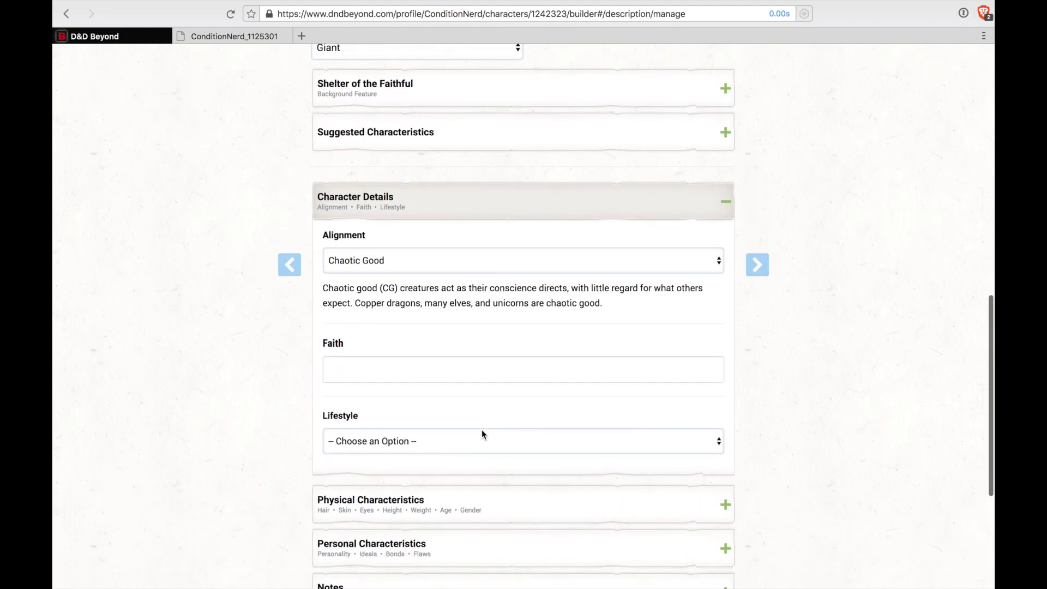
{"action": "left_click", "coordinate": [446, 447]}
{"action": "left_click", "coordinate": [443, 491]}
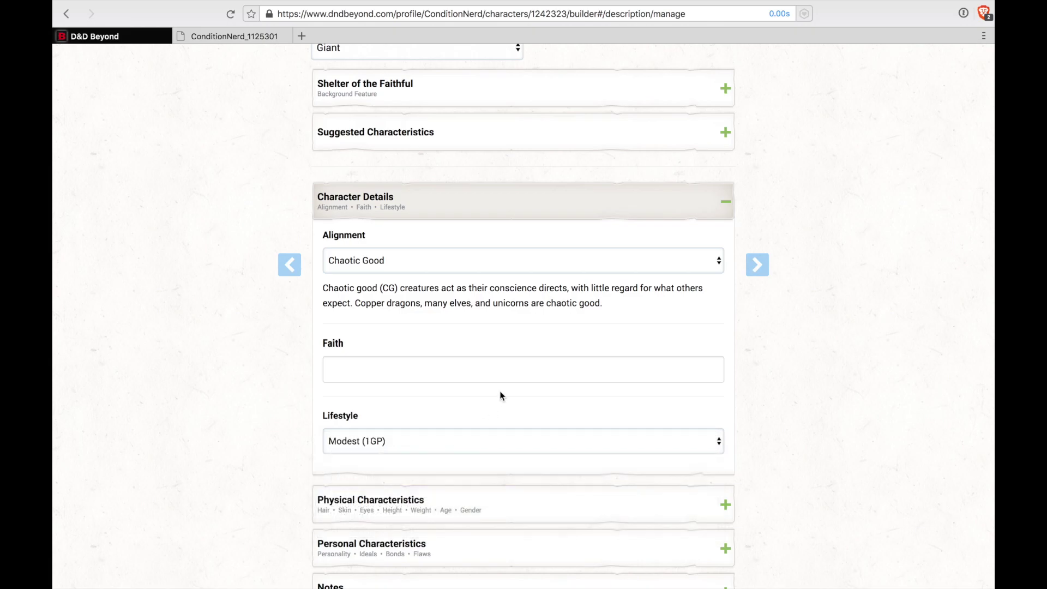
{"action": "left_click", "coordinate": [462, 445]}
{"action": "left_click", "coordinate": [462, 445]}
Expand the Physical Characteristics section and look over its fields from hair to gender
{"action": "scroll", "coordinate": [457, 491], "scroll_direction": "down", "scroll_amount": 5}
{"action": "scroll", "coordinate": [459, 490], "scroll_direction": "down", "scroll_amount": 2}
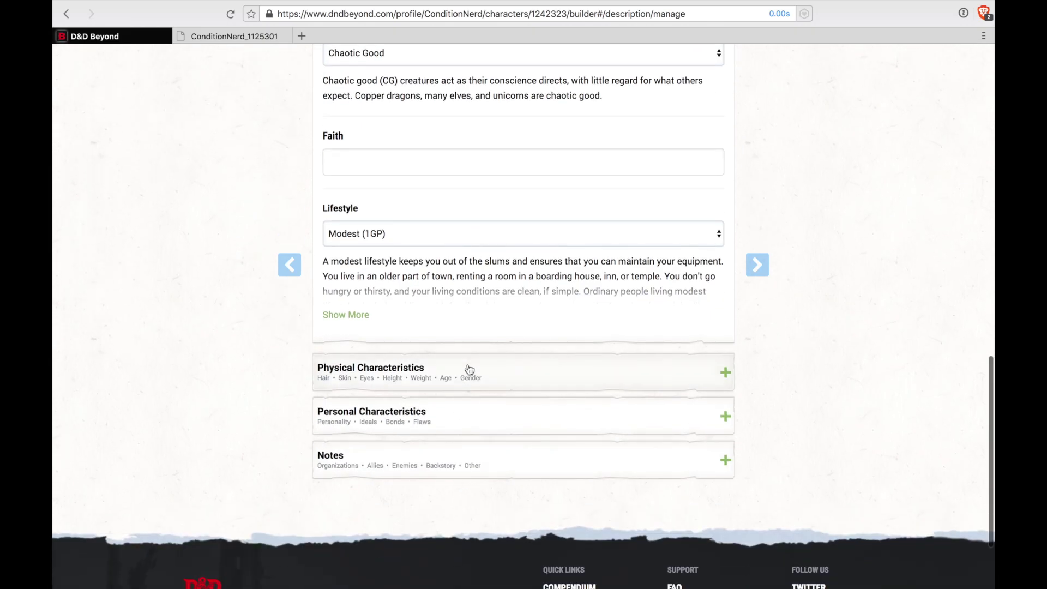
{"action": "left_click", "coordinate": [473, 367]}
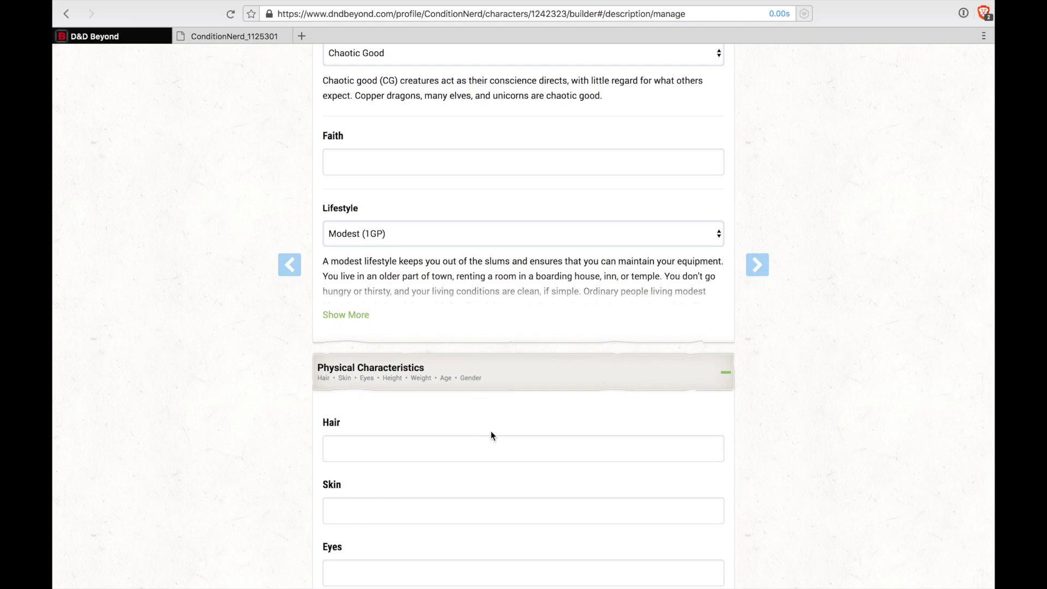
{"action": "scroll", "coordinate": [492, 434], "scroll_direction": "down", "scroll_amount": 6}
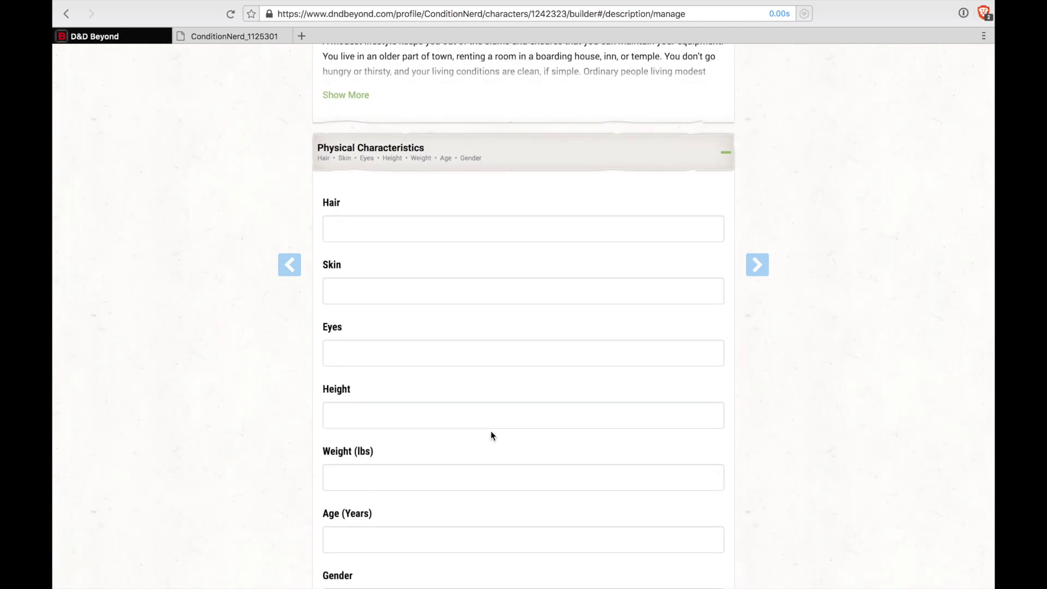
{"action": "scroll", "coordinate": [491, 435], "scroll_direction": "down", "scroll_amount": 5}
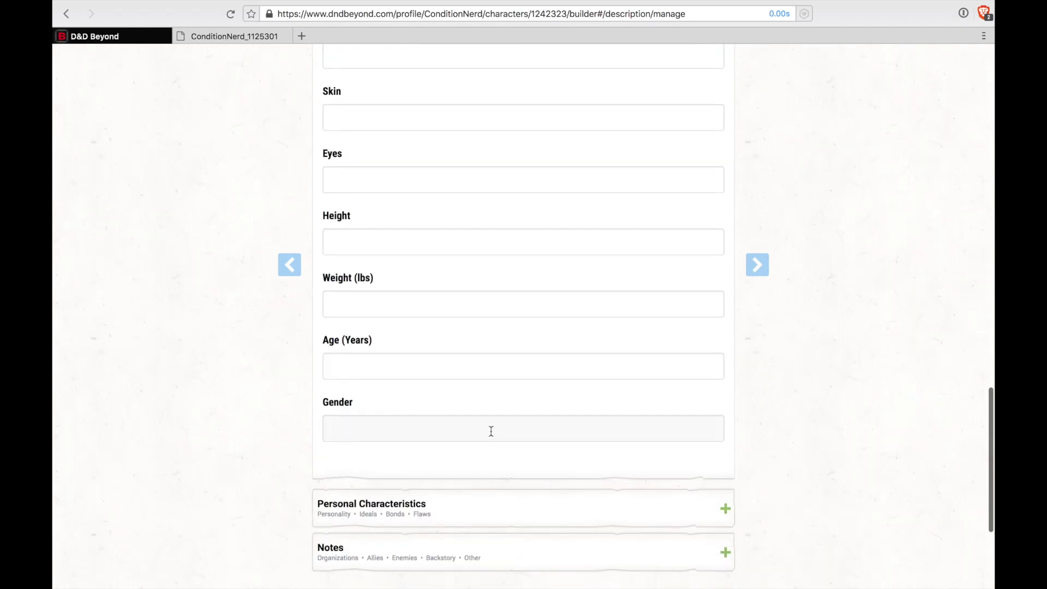
{"action": "scroll", "coordinate": [491, 435], "scroll_direction": "up", "scroll_amount": 4}
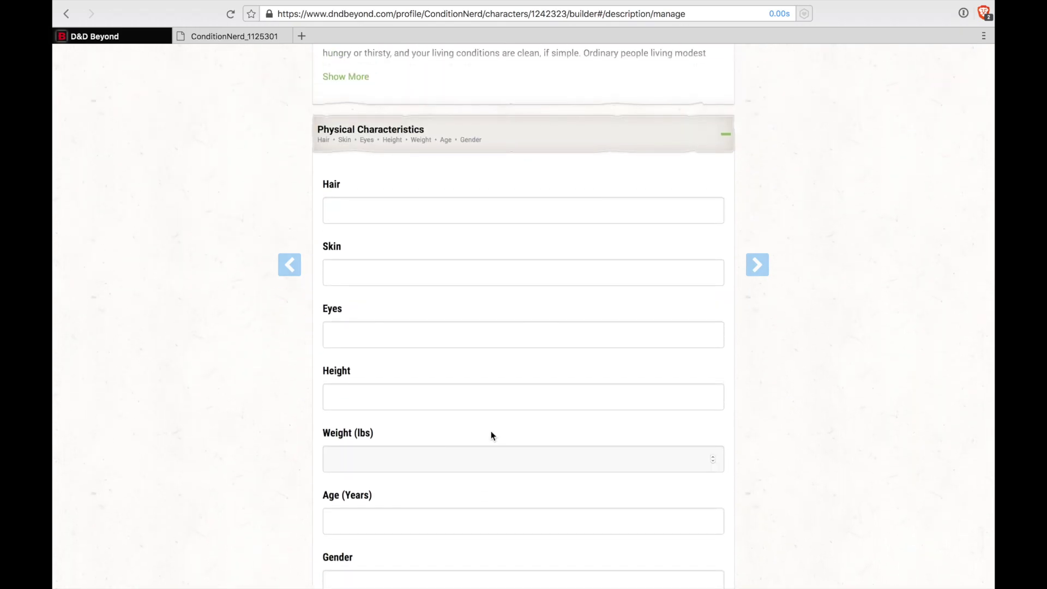
Expand the Personal Characteristics section and add one randomly picked personality trait from the suggestions
{"action": "scroll", "coordinate": [359, 489], "scroll_direction": "down", "scroll_amount": 4}
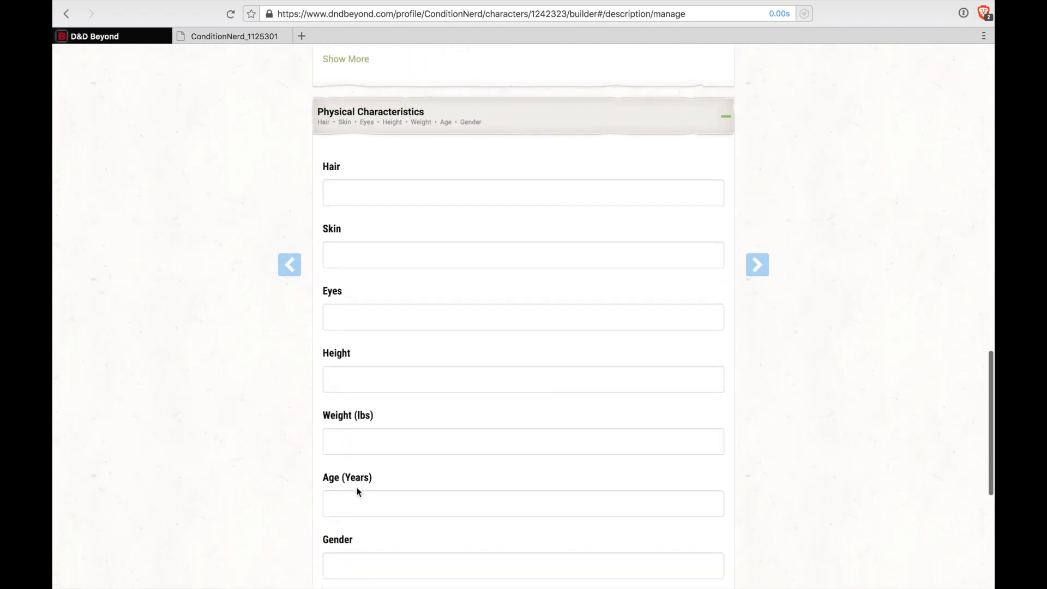
{"action": "left_click", "coordinate": [358, 492]}
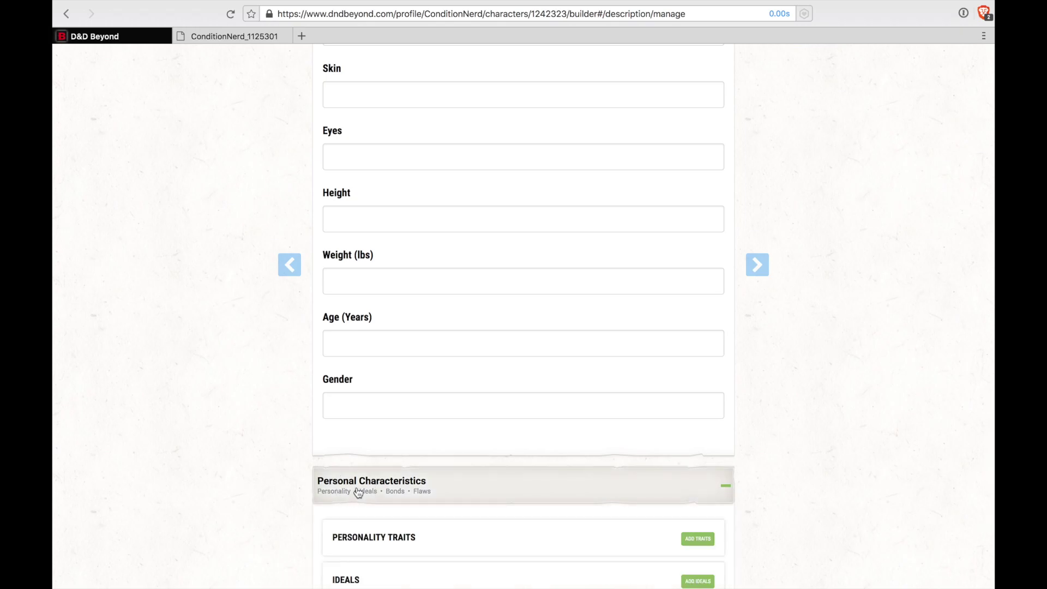
{"action": "scroll", "coordinate": [357, 489], "scroll_direction": "down", "scroll_amount": 4}
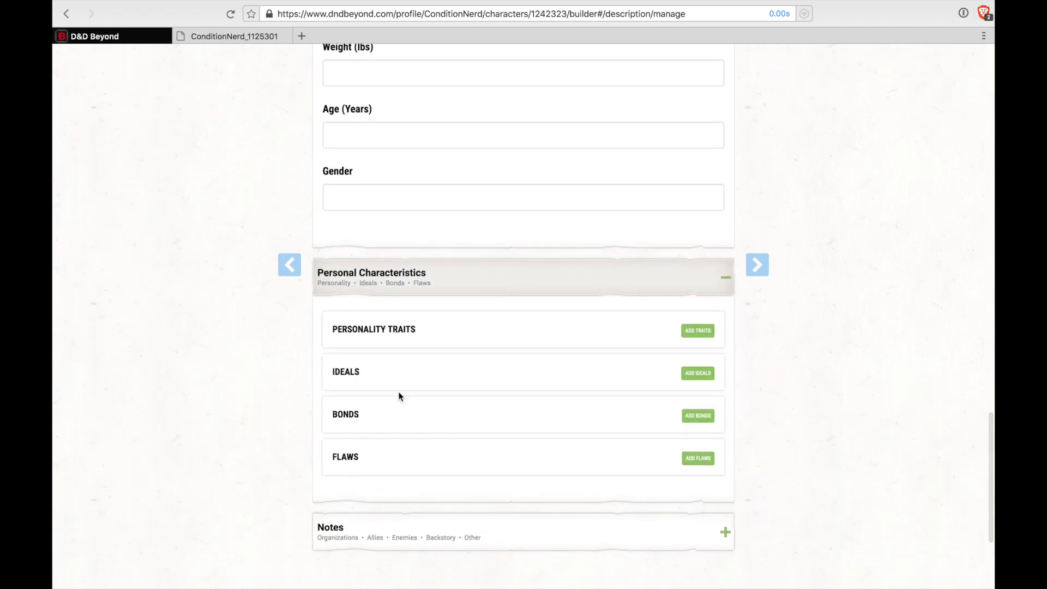
{"action": "left_click", "coordinate": [697, 333]}
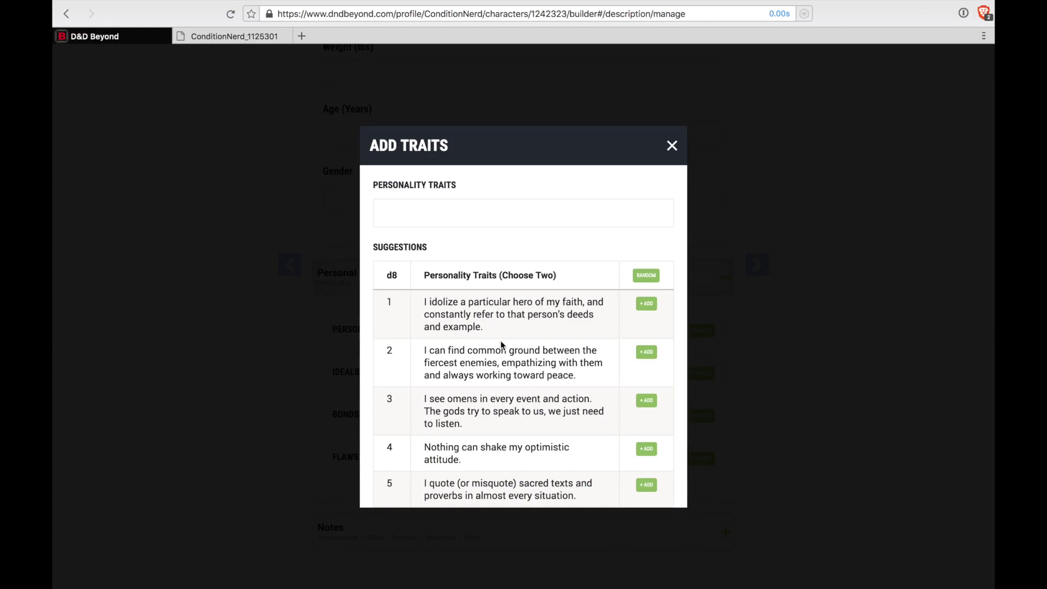
{"action": "scroll", "coordinate": [502, 344], "scroll_direction": "down", "scroll_amount": 2}
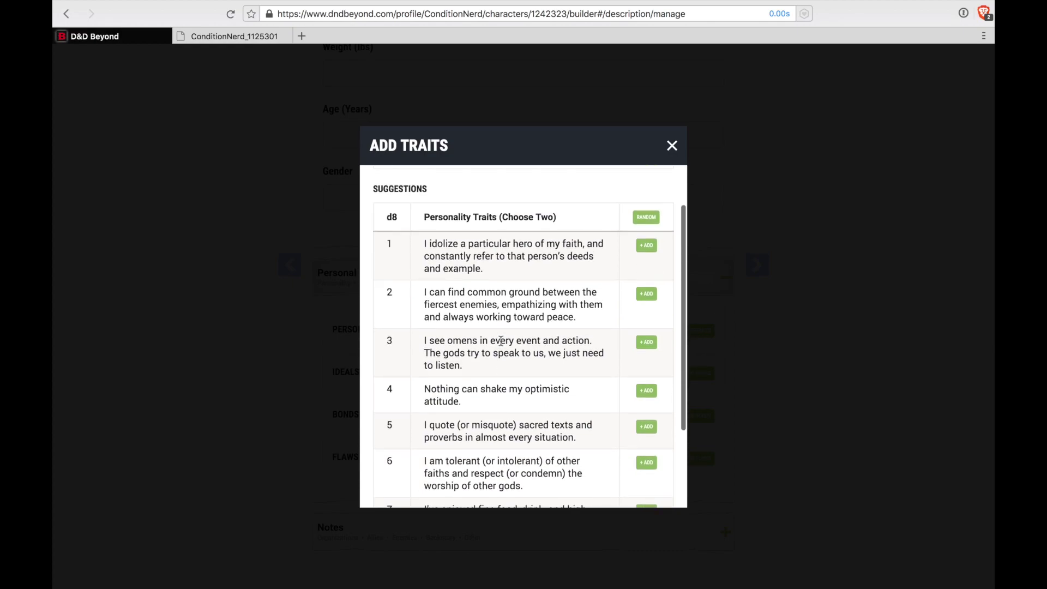
{"action": "left_click", "coordinate": [648, 218]}
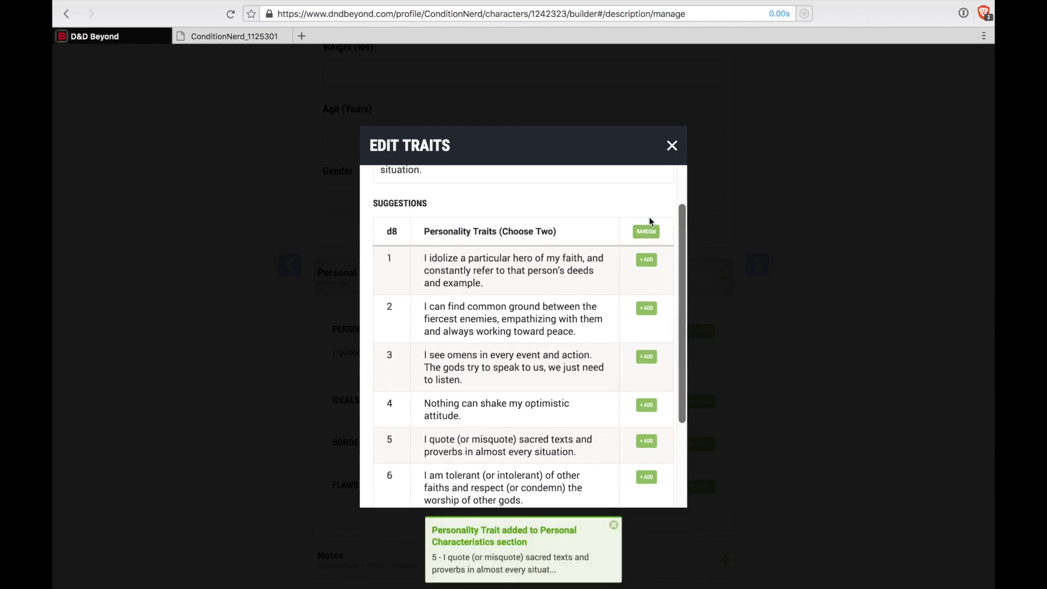
{"action": "scroll", "coordinate": [569, 283], "scroll_direction": "up", "scroll_amount": 1}
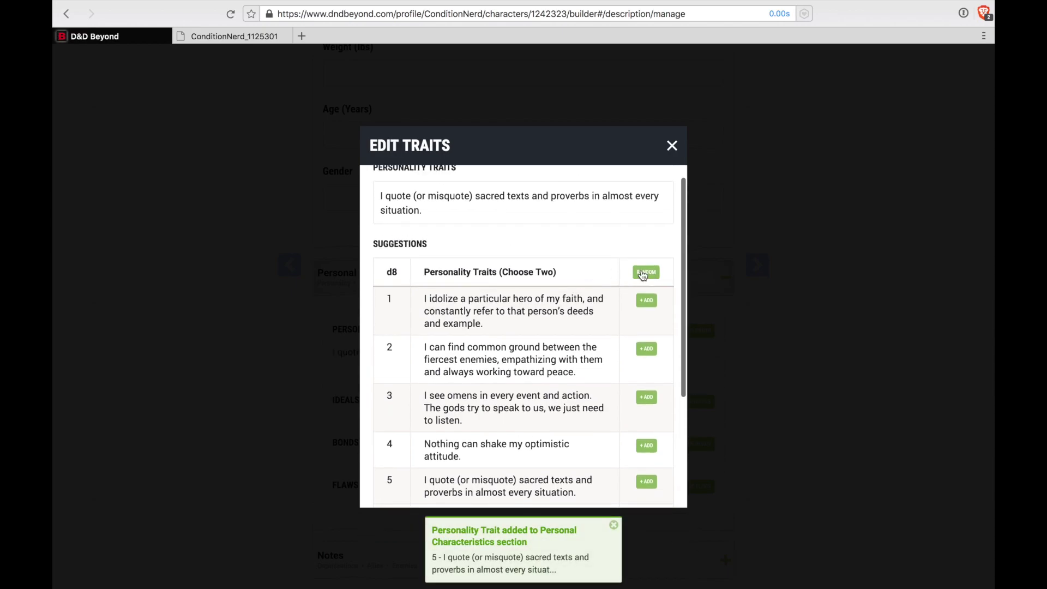
{"action": "left_click", "coordinate": [671, 145]}
Add the suggested Charity ideal about always trying to help those in need
{"action": "left_click", "coordinate": [683, 401]}
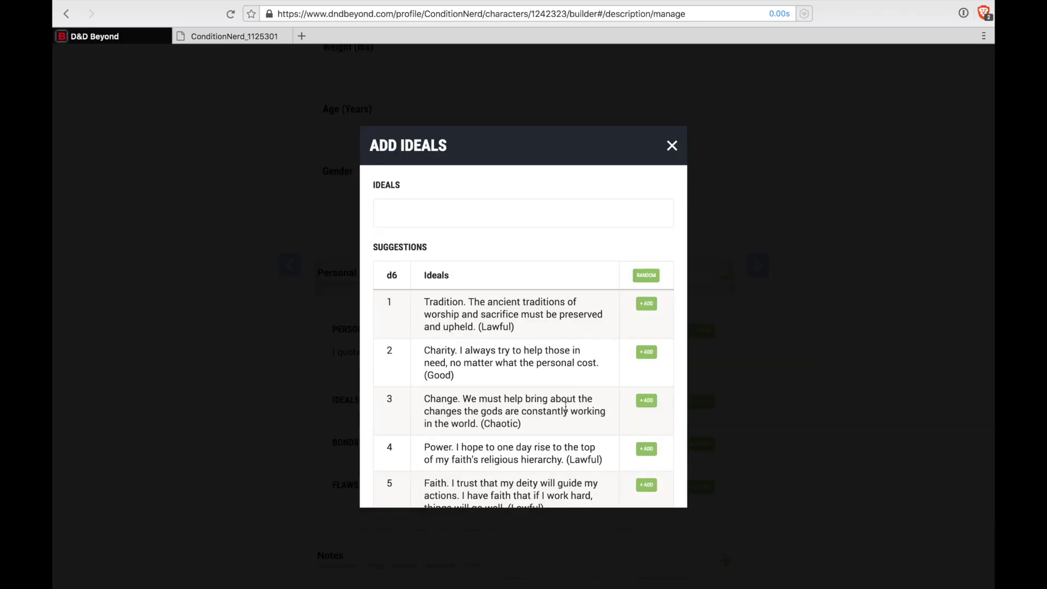
{"action": "scroll", "coordinate": [566, 406], "scroll_direction": "down", "scroll_amount": 2}
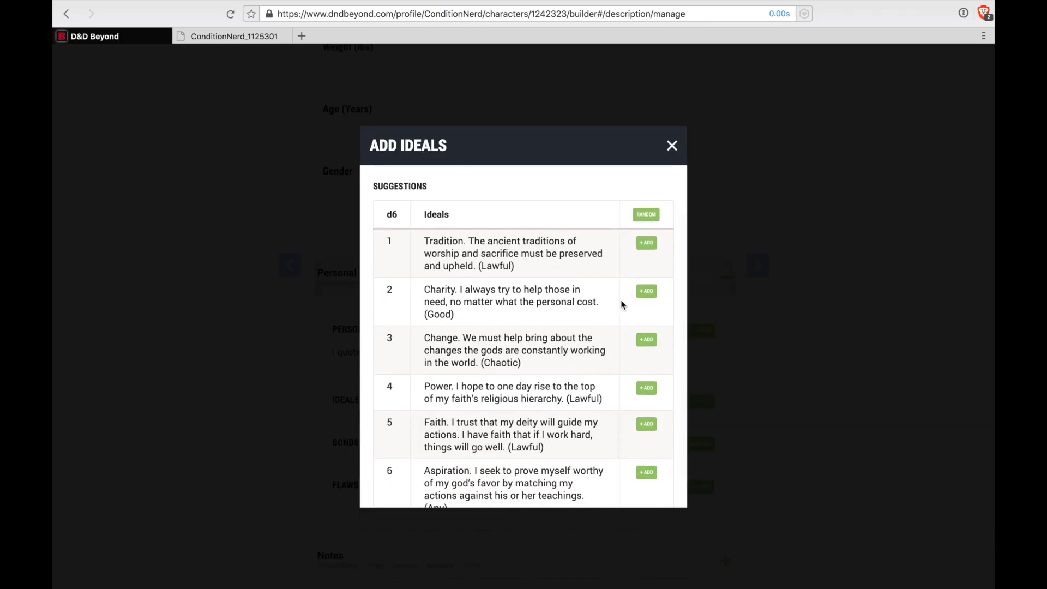
{"action": "left_click", "coordinate": [646, 291]}
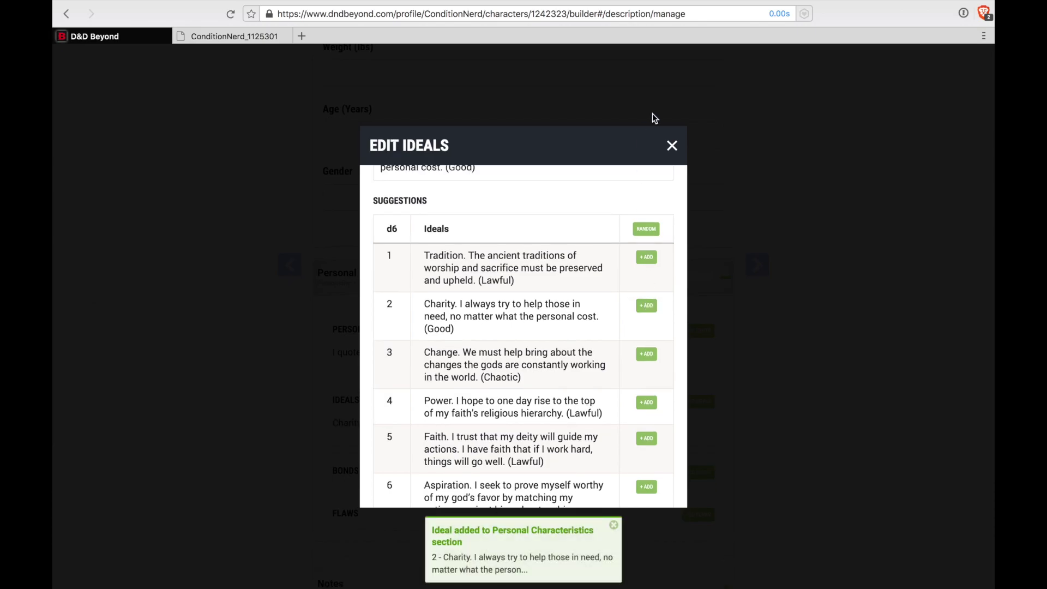
{"action": "left_click", "coordinate": [672, 145]}
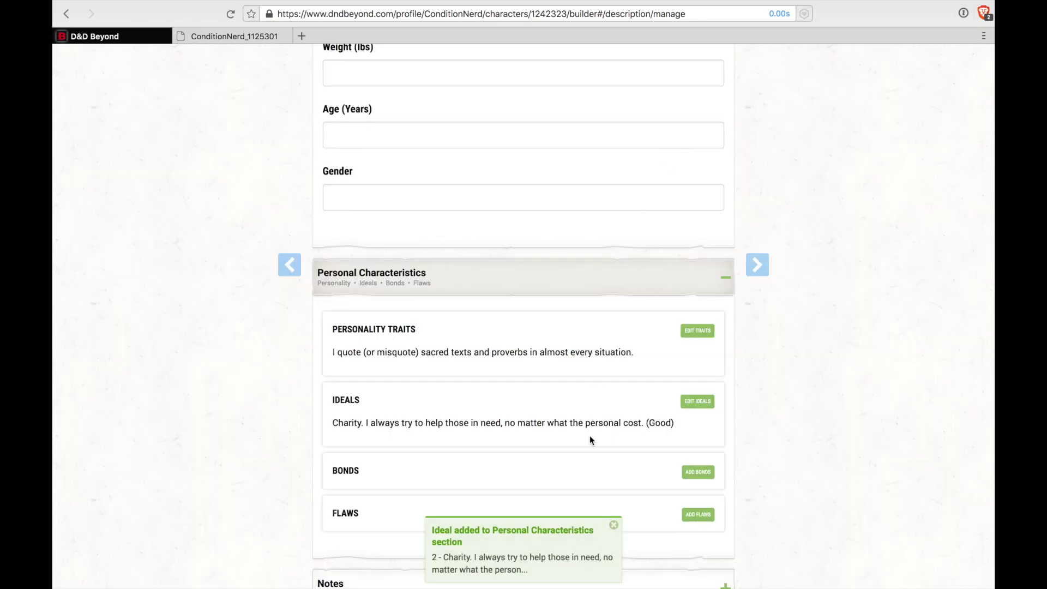
Add a randomly picked bond and a randomly picked flaw from their suggestion tables
{"action": "left_click", "coordinate": [709, 471]}
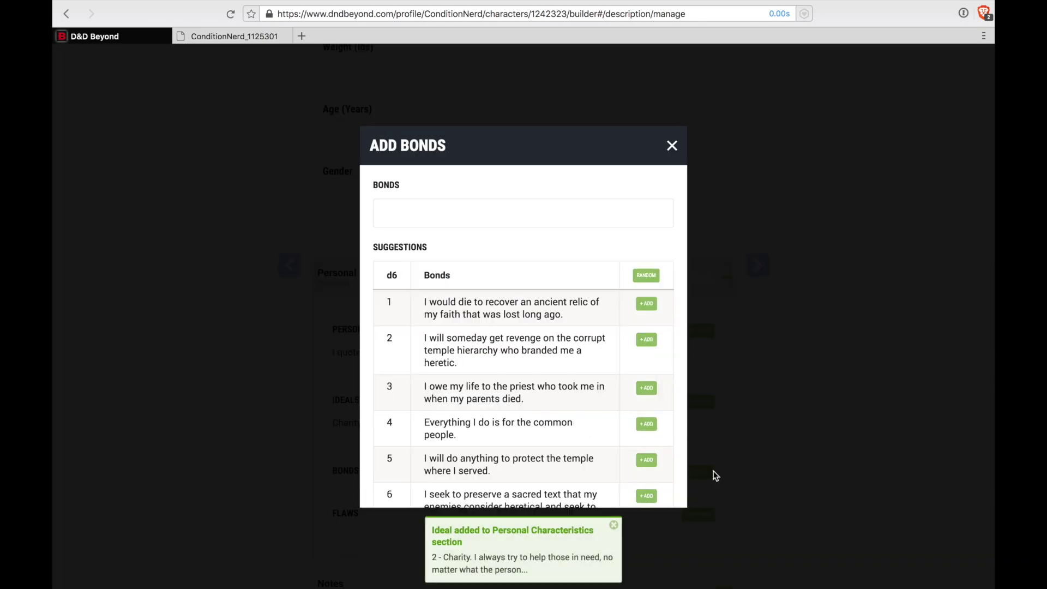
{"action": "left_click", "coordinate": [636, 278]}
{"action": "left_click", "coordinate": [672, 145]}
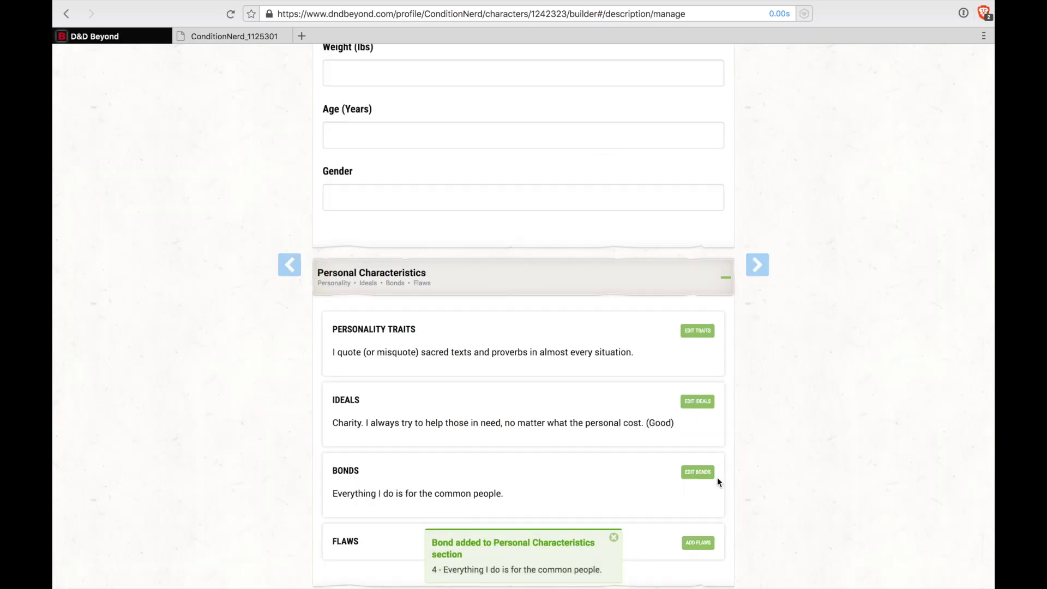
{"action": "left_click", "coordinate": [703, 544]}
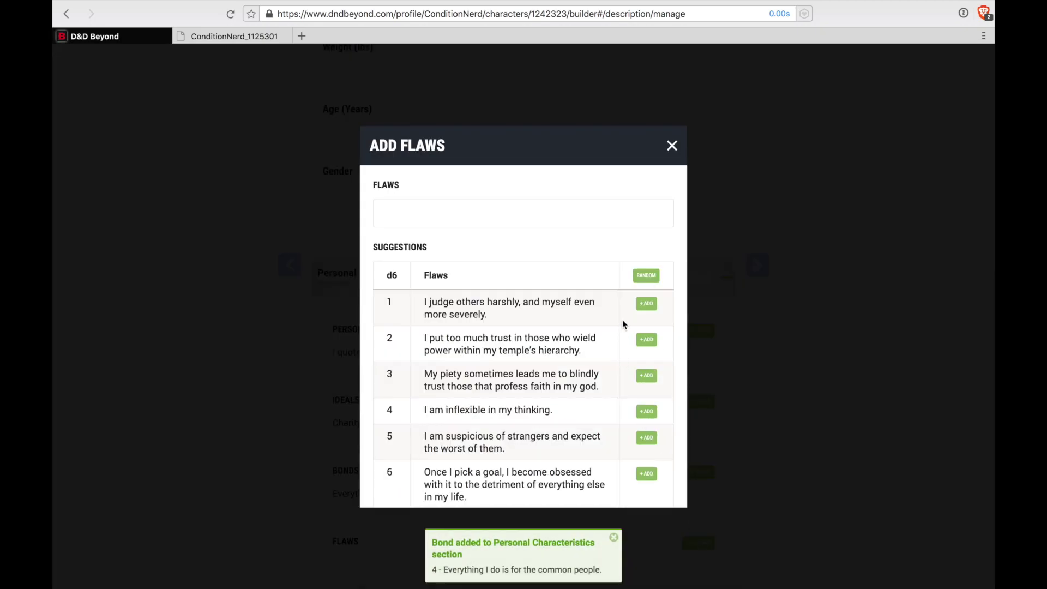
{"action": "left_click", "coordinate": [644, 279]}
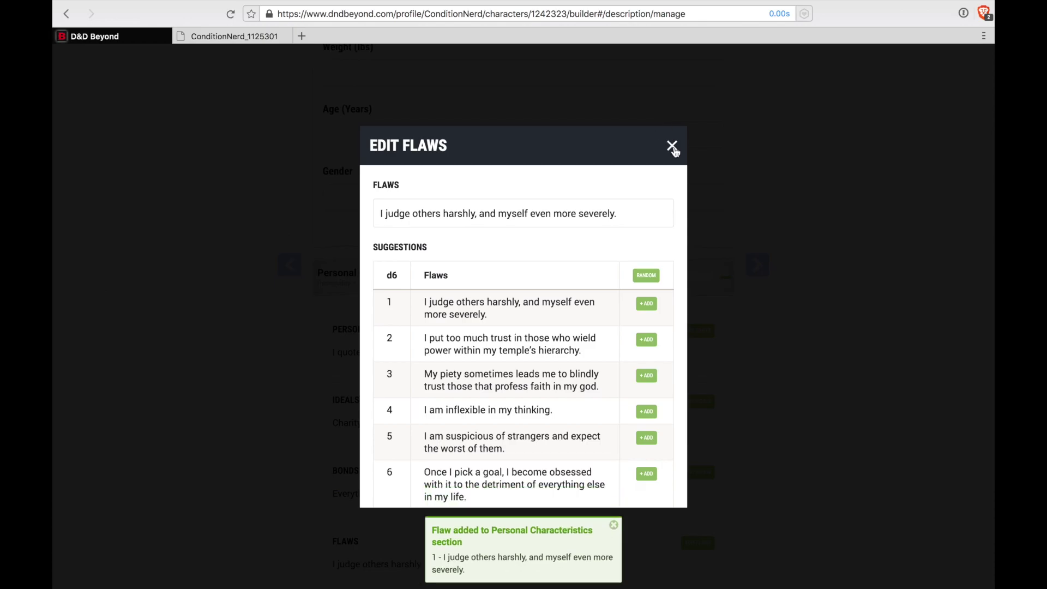
{"action": "left_click", "coordinate": [672, 145]}
Expand the Notes section and enter "test" as the Organizations note
{"action": "scroll", "coordinate": [565, 423], "scroll_direction": "down", "scroll_amount": 5}
{"action": "left_click", "coordinate": [540, 401]}
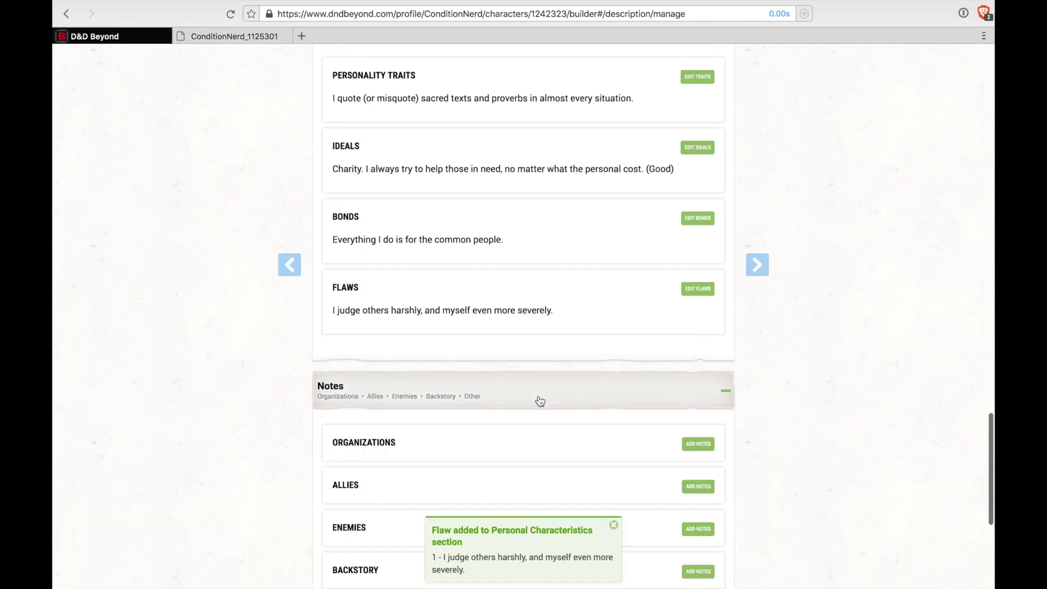
{"action": "scroll", "coordinate": [539, 401], "scroll_direction": "down", "scroll_amount": 5}
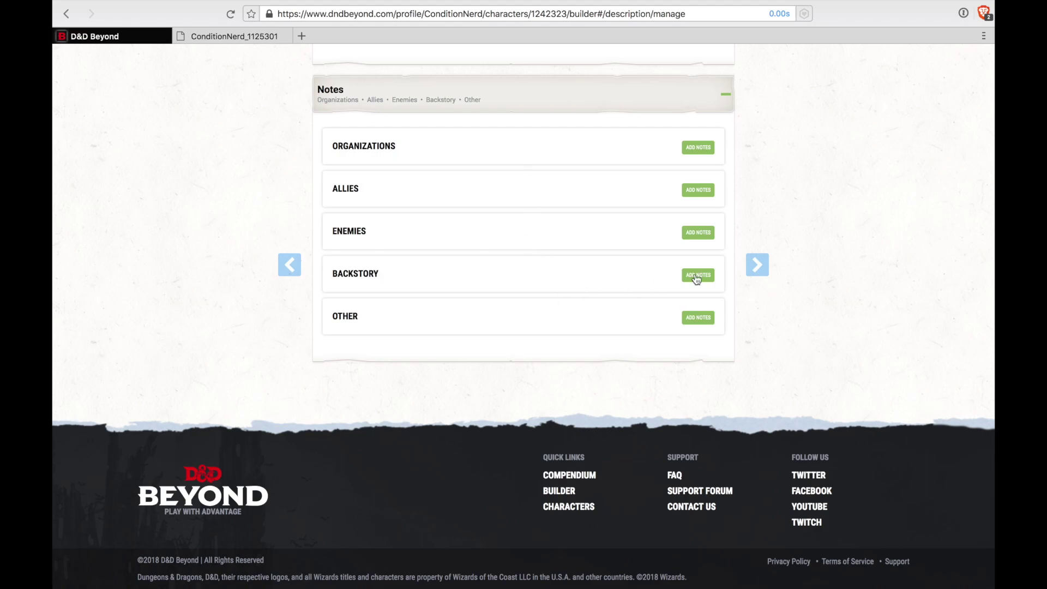
{"action": "left_click", "coordinate": [694, 148]}
{"action": "left_click", "coordinate": [538, 217]}
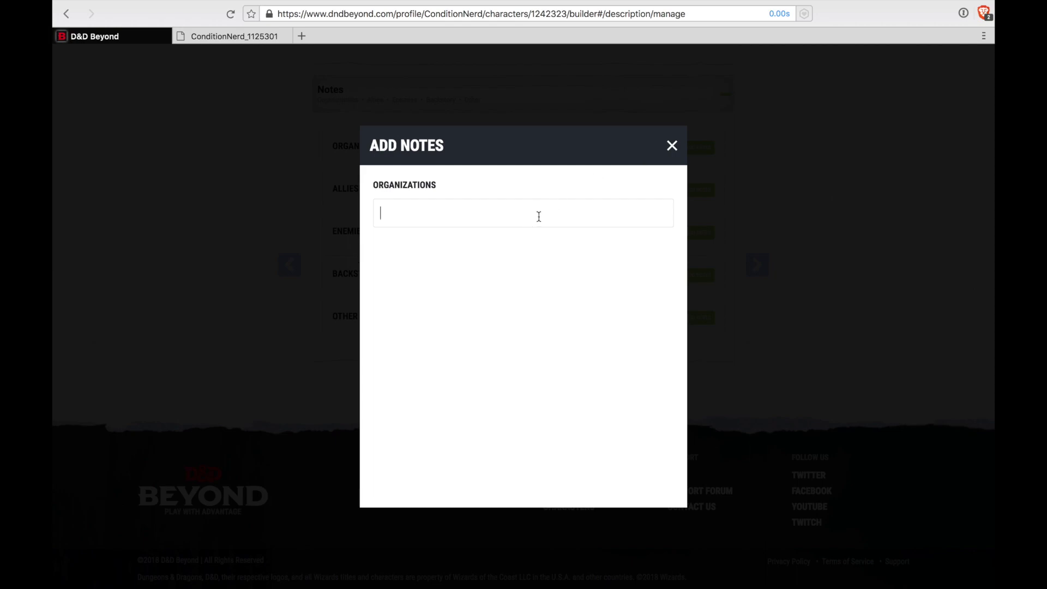
{"action": "type", "text": "atest"}
{"action": "left_click", "coordinate": [671, 147]}
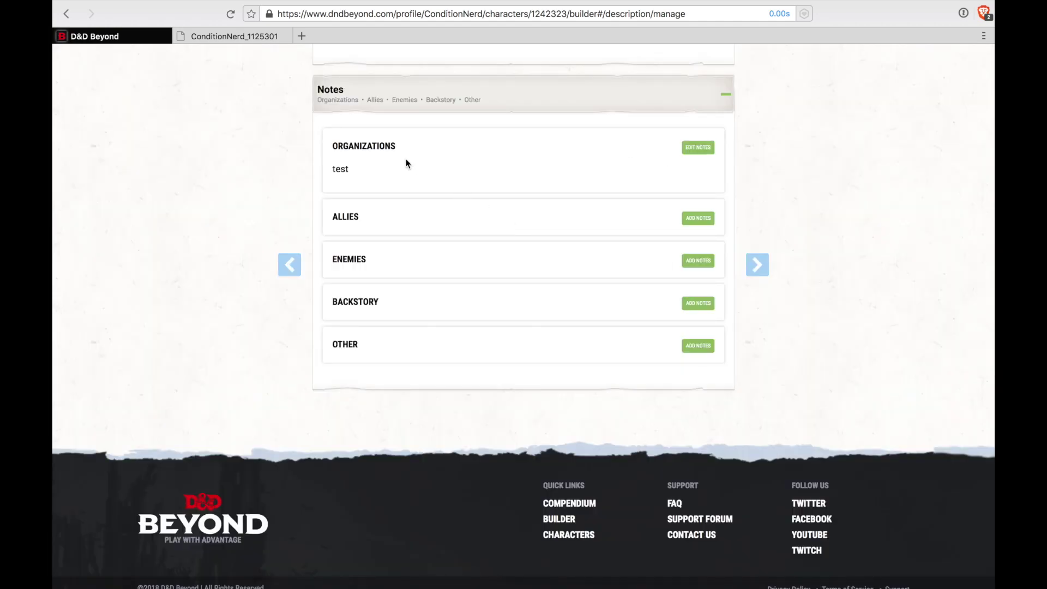
Advance to the Equipment stage of the builder and choose starting equipment instead of gold
{"action": "scroll", "coordinate": [406, 162], "scroll_direction": "up", "scroll_amount": 20}
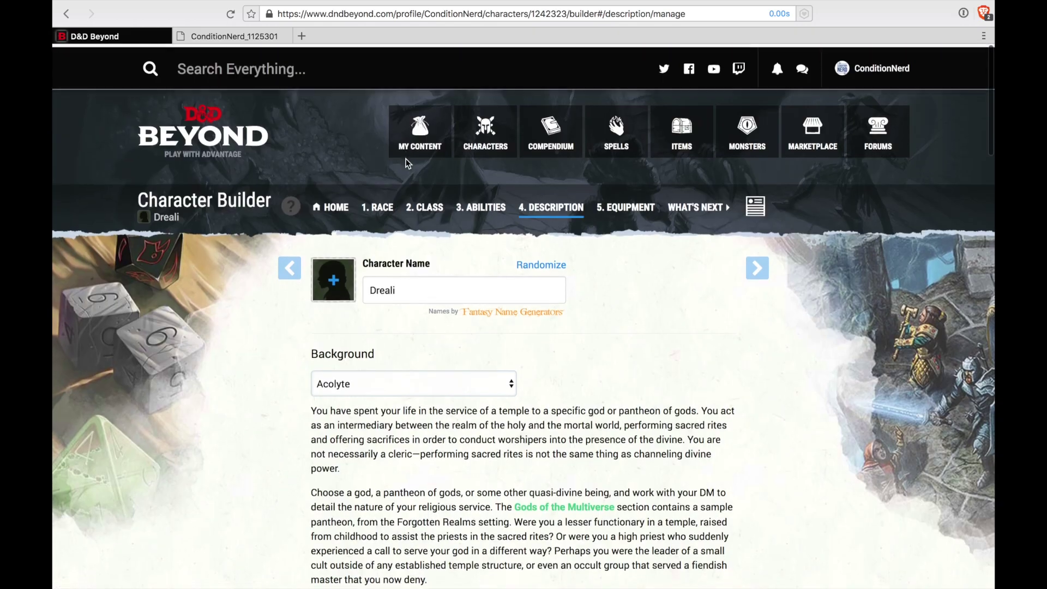
{"action": "left_click", "coordinate": [767, 269]}
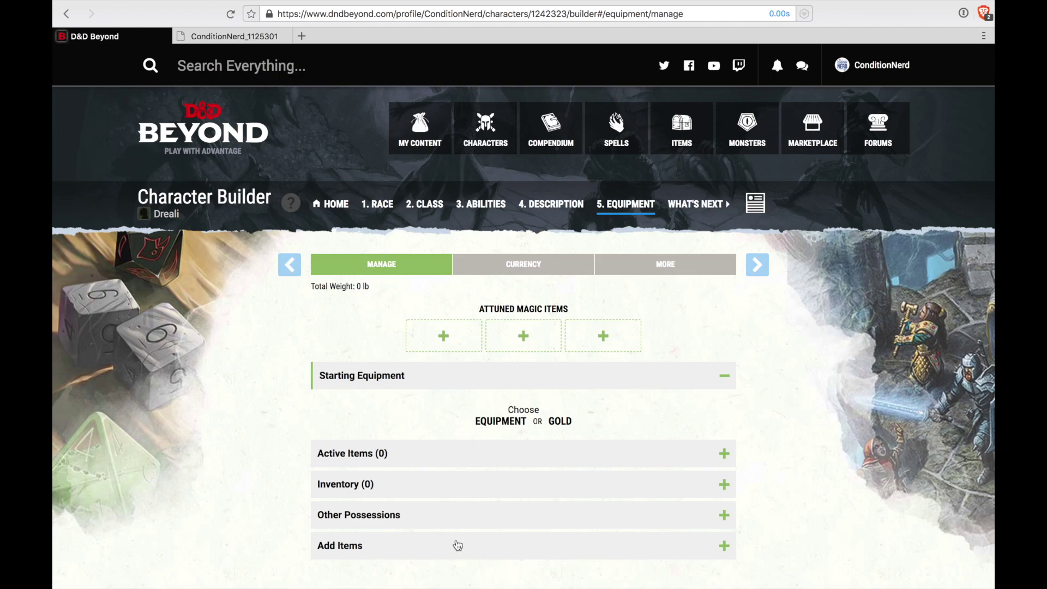
{"action": "left_click", "coordinate": [504, 424]}
Select the light crossbow with 20 bolts, a Crystal arcane focus and an explorer's pack as Sorcerer starting equipment
{"action": "scroll", "coordinate": [503, 427], "scroll_direction": "down", "scroll_amount": 4}
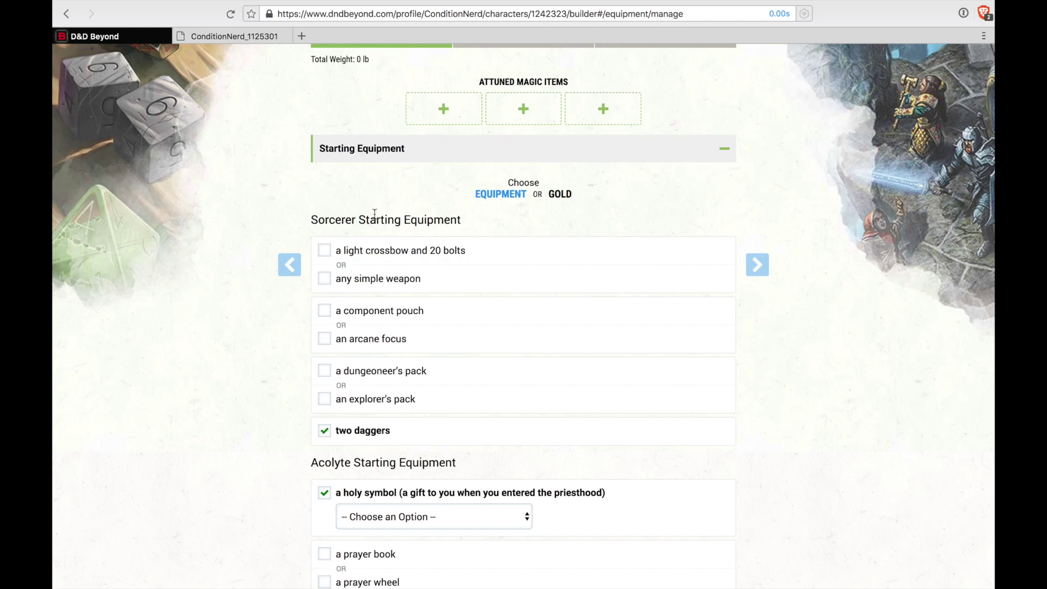
{"action": "left_click", "coordinate": [326, 251]}
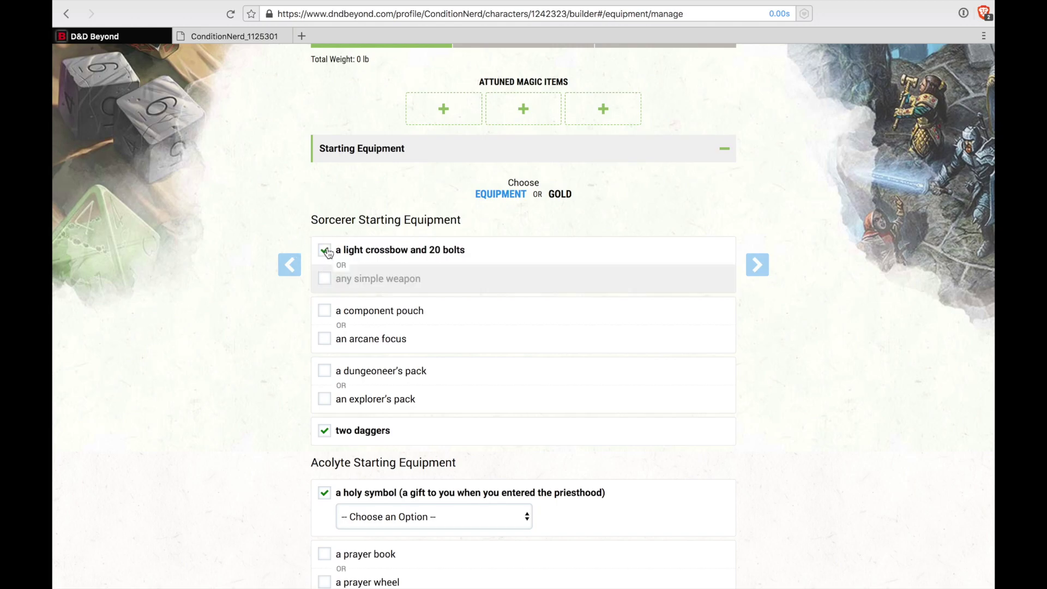
{"action": "left_click", "coordinate": [326, 339]}
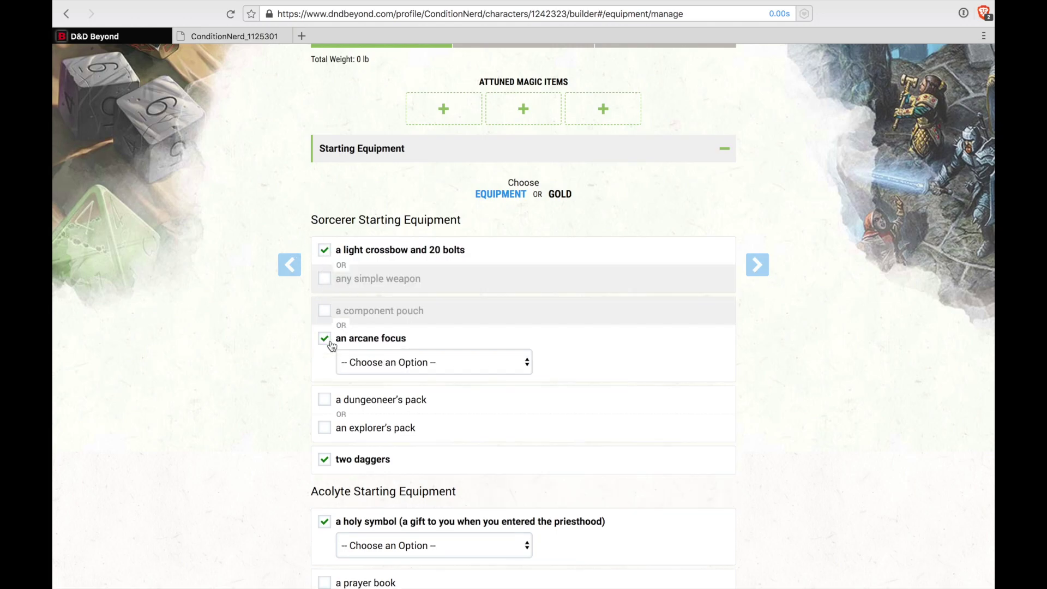
{"action": "left_click", "coordinate": [372, 362]}
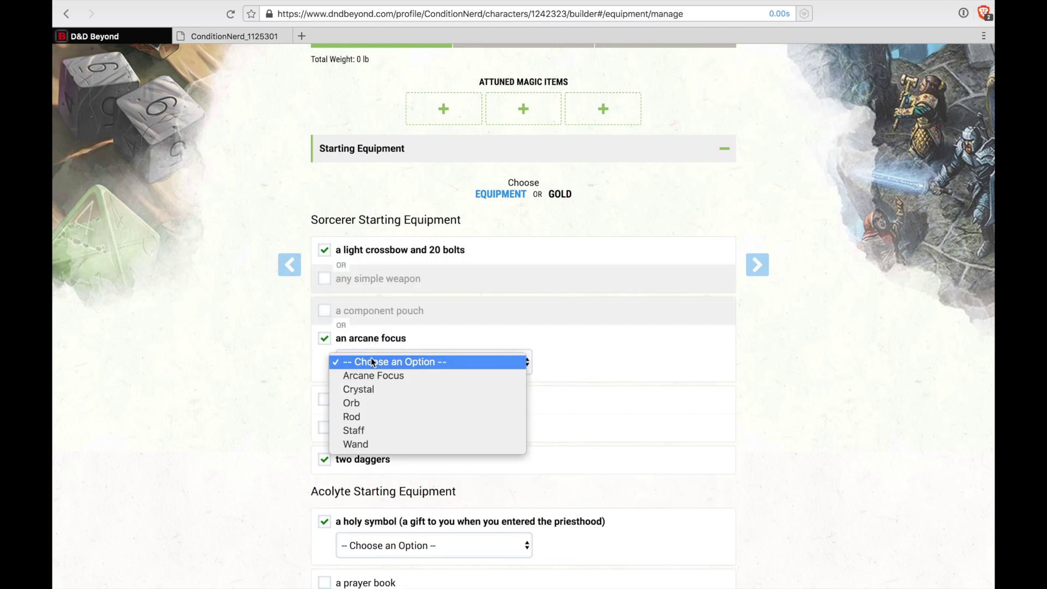
{"action": "left_click", "coordinate": [376, 390]}
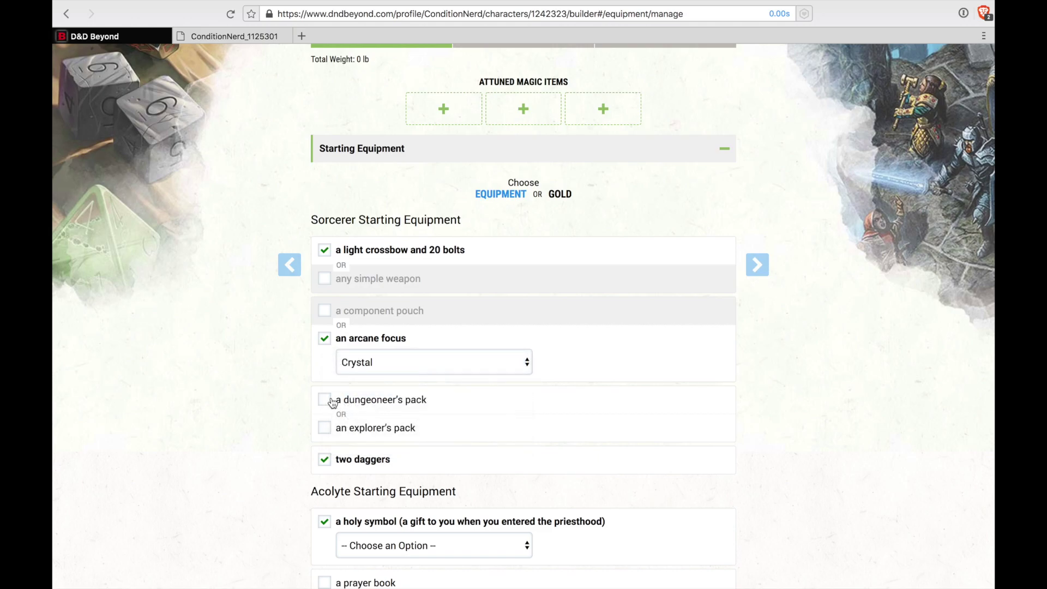
{"action": "left_click", "coordinate": [325, 427]}
Choose an Amulet holy symbol and a prayer book for the Acolyte equipment, and add all starting equipment to the inventory
{"action": "scroll", "coordinate": [262, 443], "scroll_direction": "down", "scroll_amount": 5}
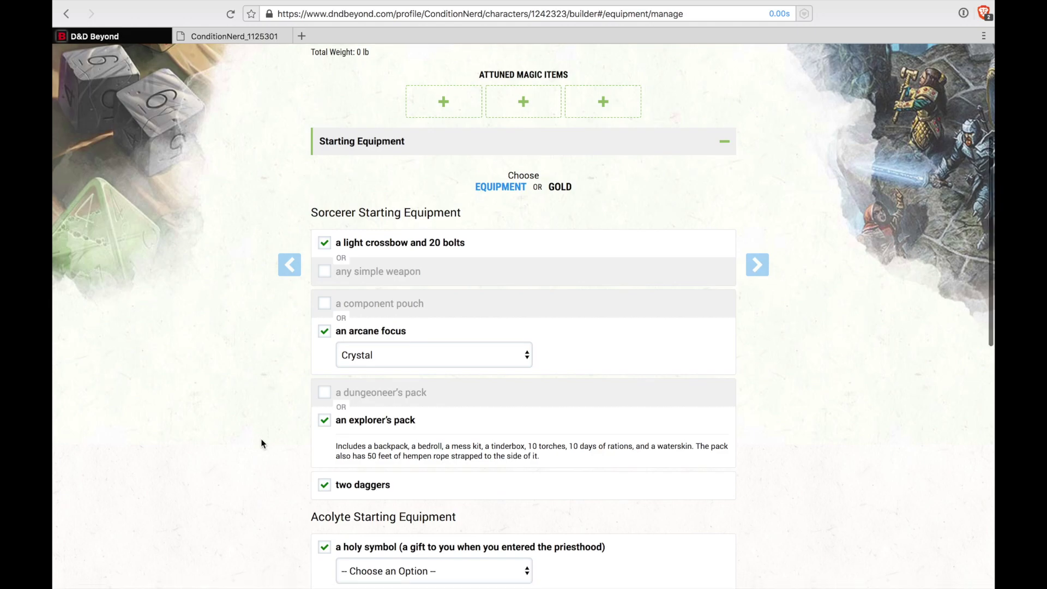
{"action": "scroll", "coordinate": [261, 443], "scroll_direction": "down", "scroll_amount": 1}
{"action": "left_click", "coordinate": [410, 343]}
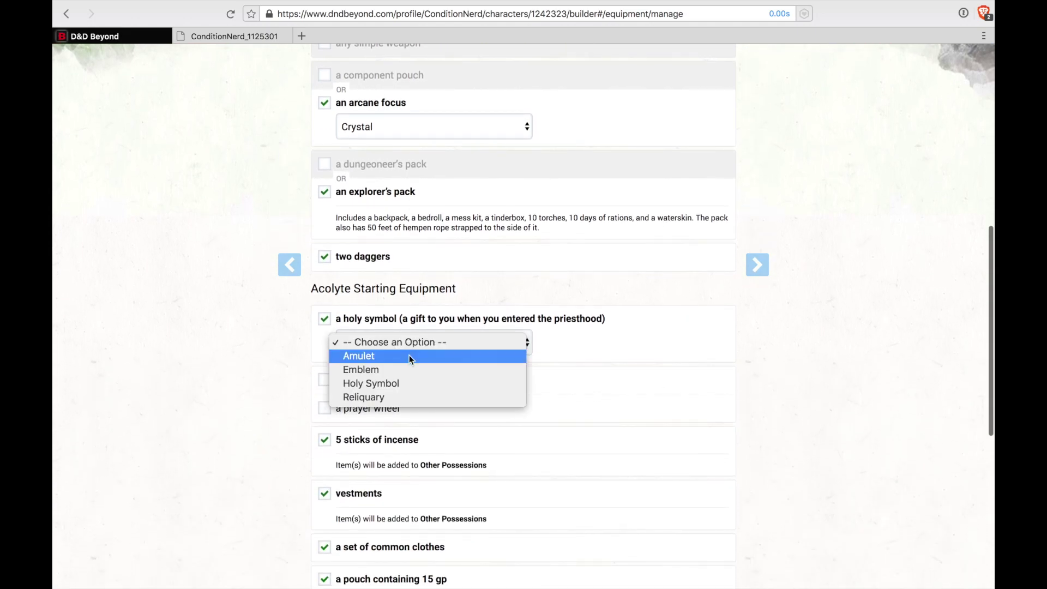
{"action": "left_click", "coordinate": [417, 356]}
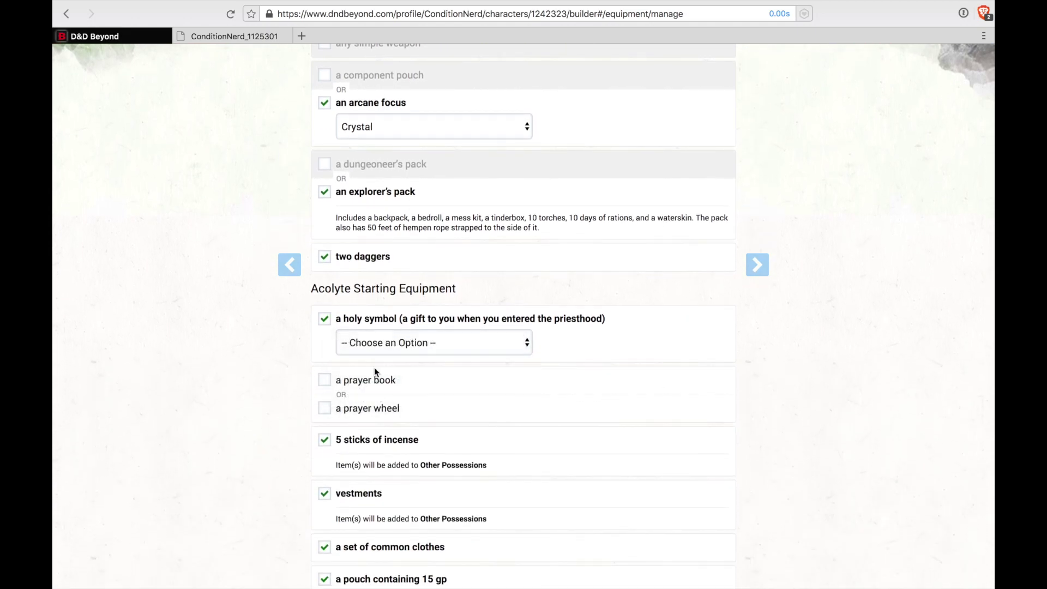
{"action": "left_click", "coordinate": [325, 387]}
{"action": "scroll", "coordinate": [300, 407], "scroll_direction": "down", "scroll_amount": 4}
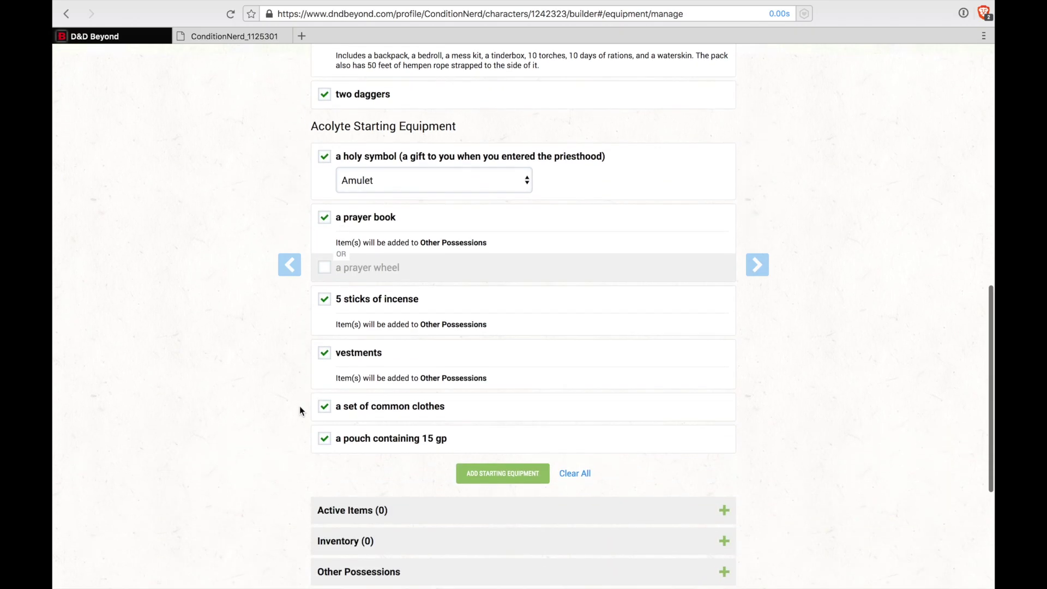
{"action": "scroll", "coordinate": [299, 410], "scroll_direction": "down", "scroll_amount": 2}
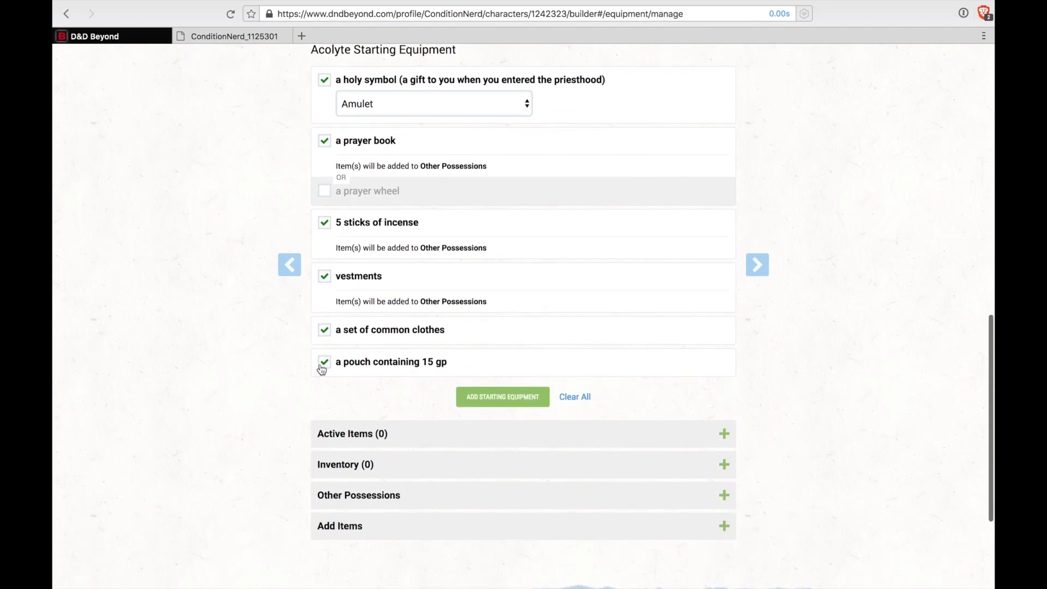
{"action": "left_click", "coordinate": [492, 402]}
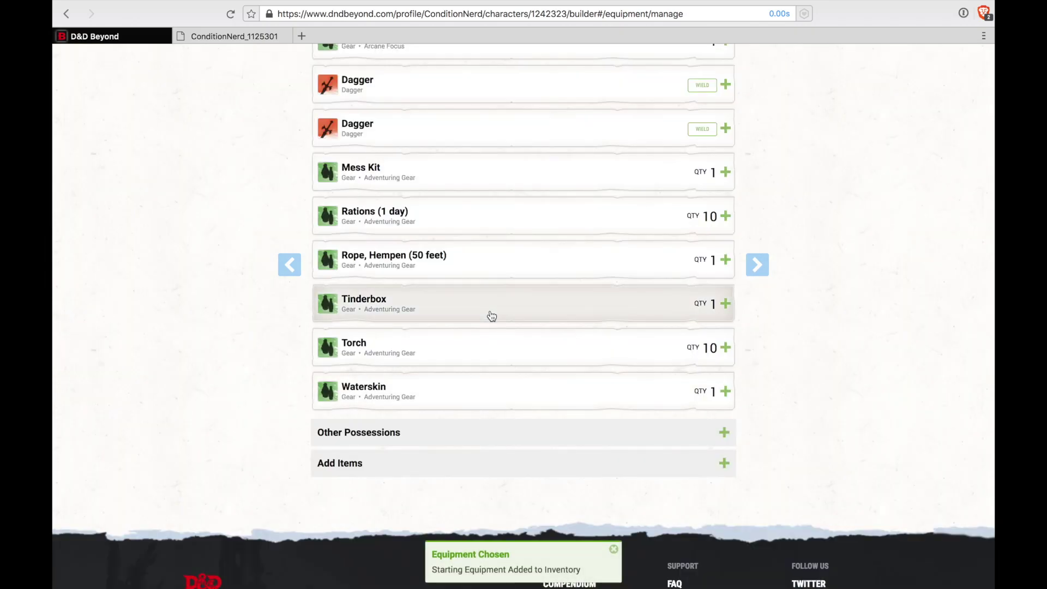
Set the light crossbow in the inventory as wielded
{"action": "scroll", "coordinate": [490, 311], "scroll_direction": "up", "scroll_amount": 3}
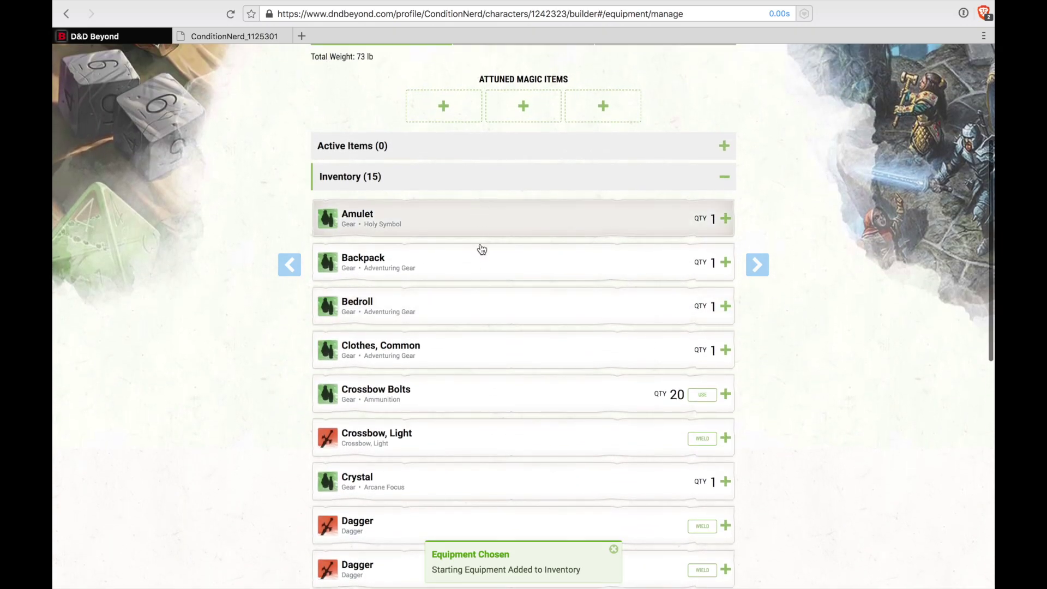
{"action": "scroll", "coordinate": [475, 444], "scroll_direction": "down", "scroll_amount": 2}
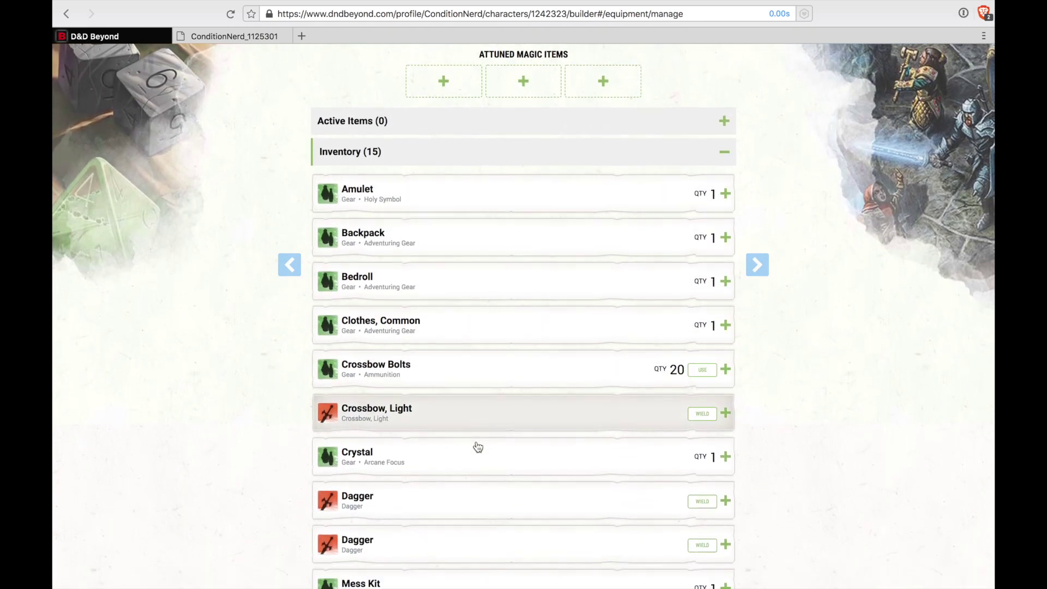
{"action": "left_click", "coordinate": [702, 344]}
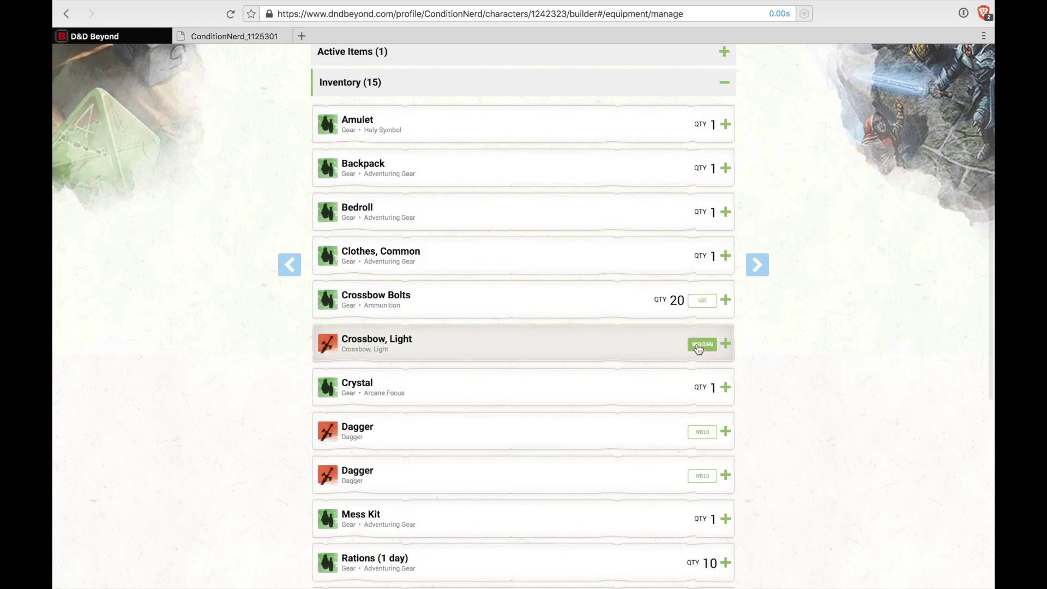
Set both daggers in the inventory as wielded and mark the crossbow bolts as in use
{"action": "left_click", "coordinate": [703, 433]}
{"action": "left_click", "coordinate": [702, 476]}
{"action": "left_click", "coordinate": [702, 301]}
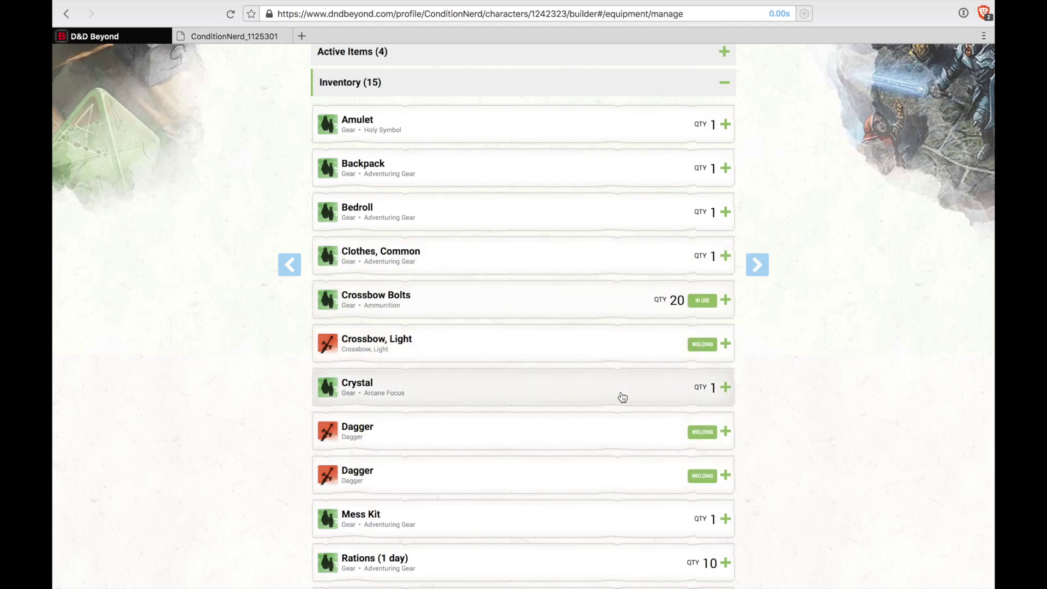
{"action": "scroll", "coordinate": [622, 397], "scroll_direction": "down", "scroll_amount": 4}
{"action": "scroll", "coordinate": [623, 397], "scroll_direction": "down", "scroll_amount": 1}
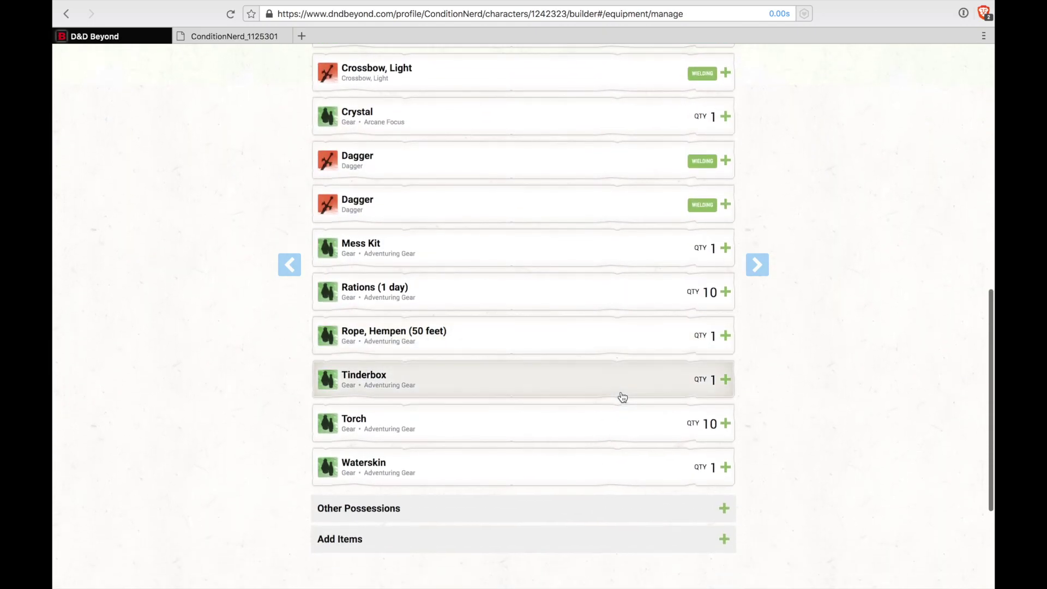
Review the active items, the character's currency and the additional equipment options
{"action": "scroll", "coordinate": [622, 397], "scroll_direction": "up", "scroll_amount": 6}
{"action": "scroll", "coordinate": [623, 397], "scroll_direction": "up", "scroll_amount": 3}
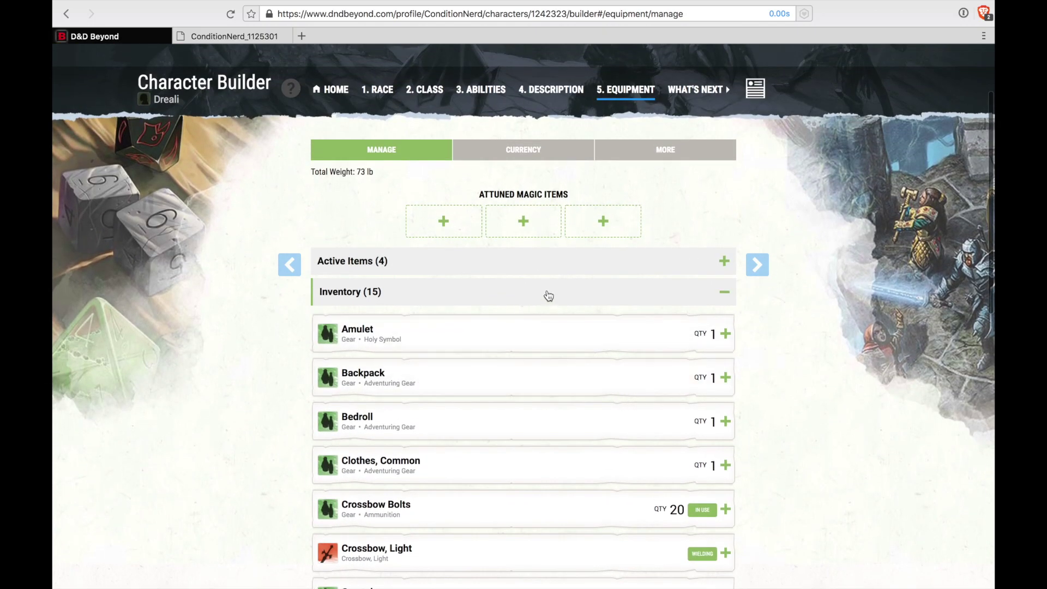
{"action": "left_click", "coordinate": [547, 295]}
{"action": "left_click", "coordinate": [533, 268]}
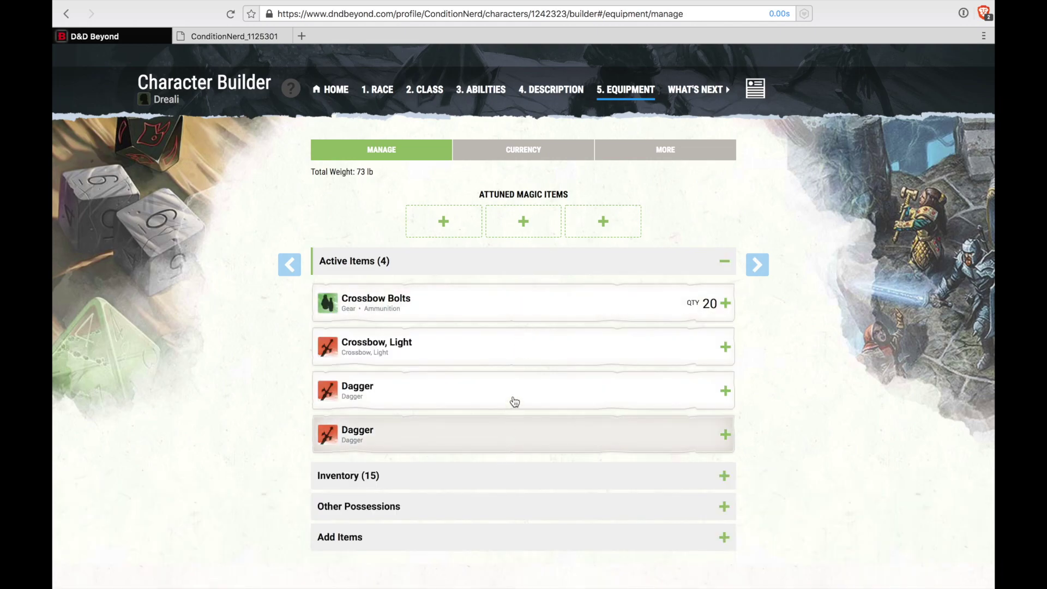
{"action": "left_click", "coordinate": [502, 260]}
{"action": "left_click", "coordinate": [525, 152]}
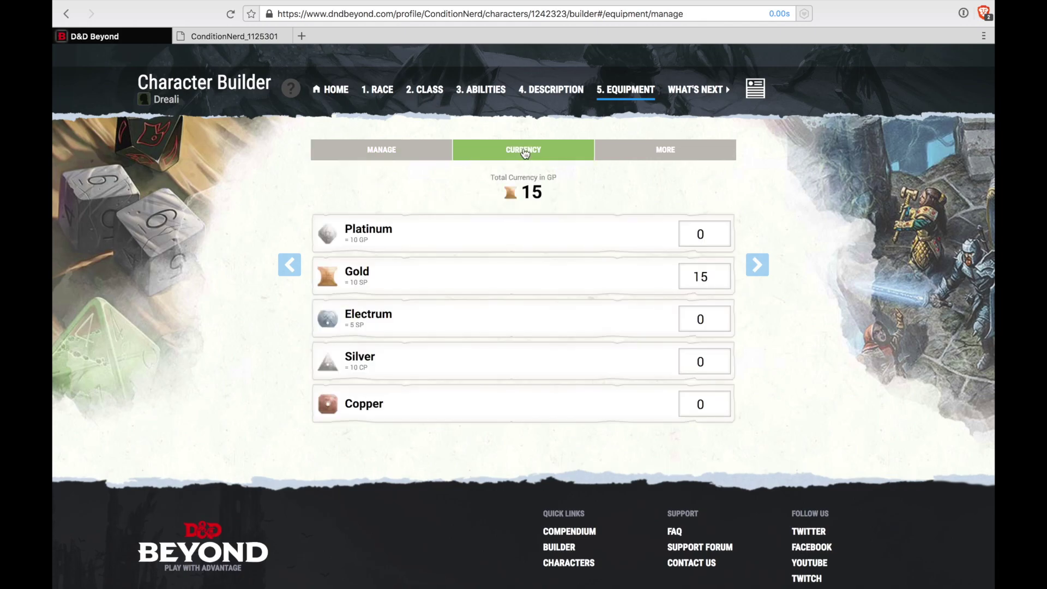
{"action": "left_click", "coordinate": [669, 159]}
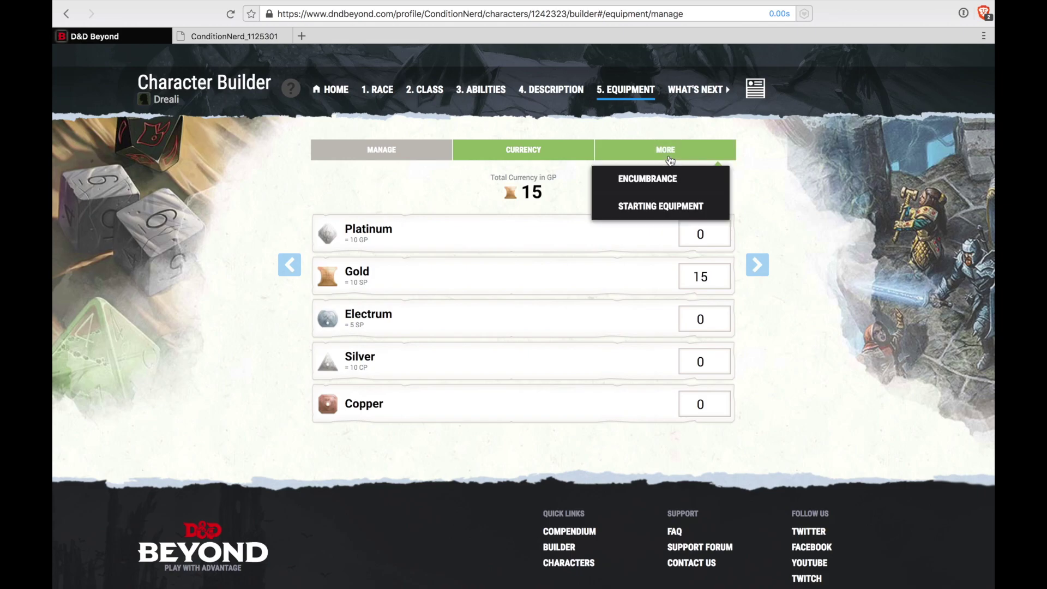
{"action": "left_click", "coordinate": [670, 159]}
Advance past the Equipment stage of the builder and open the character sheet to view abilities, skills and attacks
{"action": "left_click", "coordinate": [757, 267]}
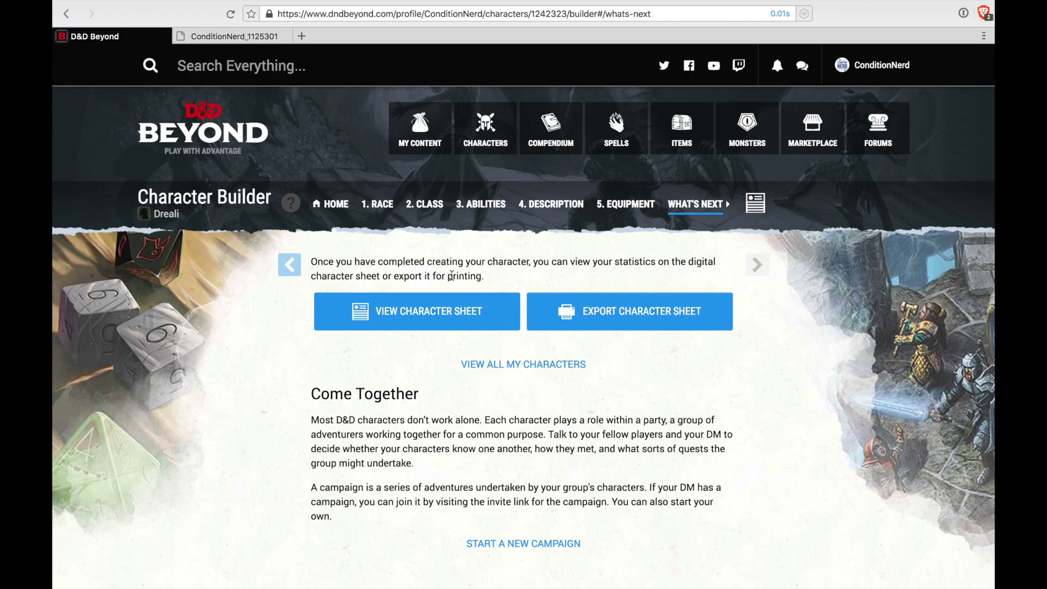
{"action": "left_click", "coordinate": [424, 319]}
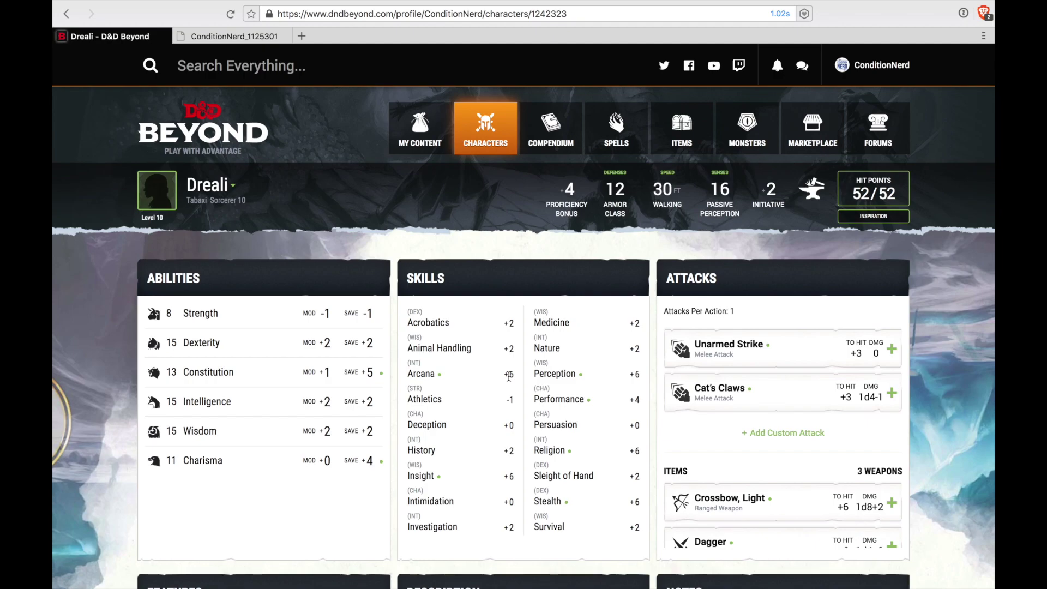
{"action": "scroll", "coordinate": [508, 376], "scroll_direction": "down", "scroll_amount": 1}
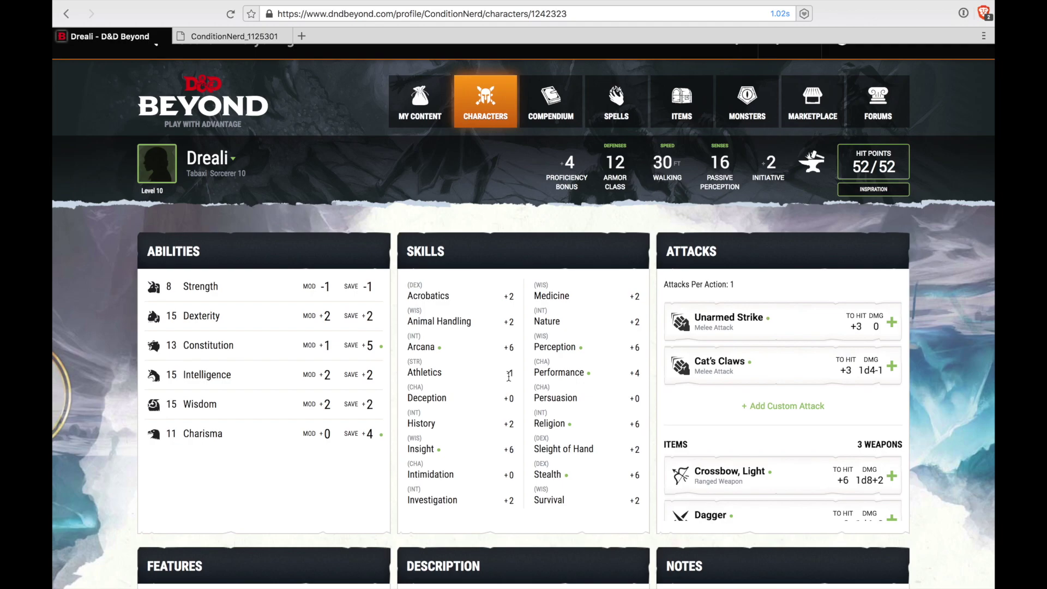
{"action": "scroll", "coordinate": [509, 377], "scroll_direction": "down", "scroll_amount": 3}
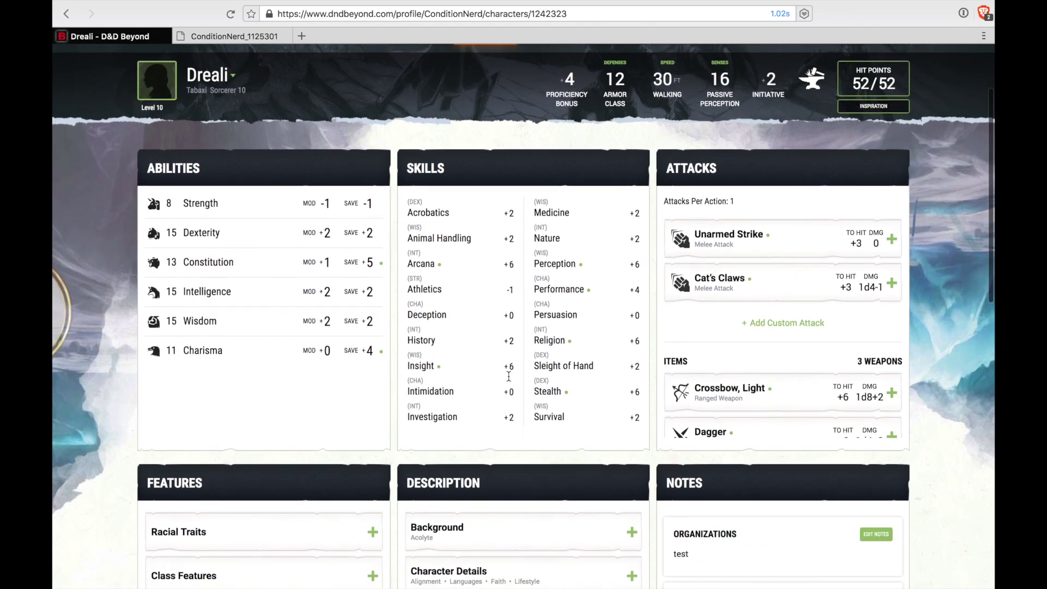
Read the racial traits on the character sheet, including Ability Score Increase and Cat's Claws
{"action": "scroll", "coordinate": [508, 377], "scroll_direction": "down", "scroll_amount": 8}
{"action": "left_click", "coordinate": [255, 324]}
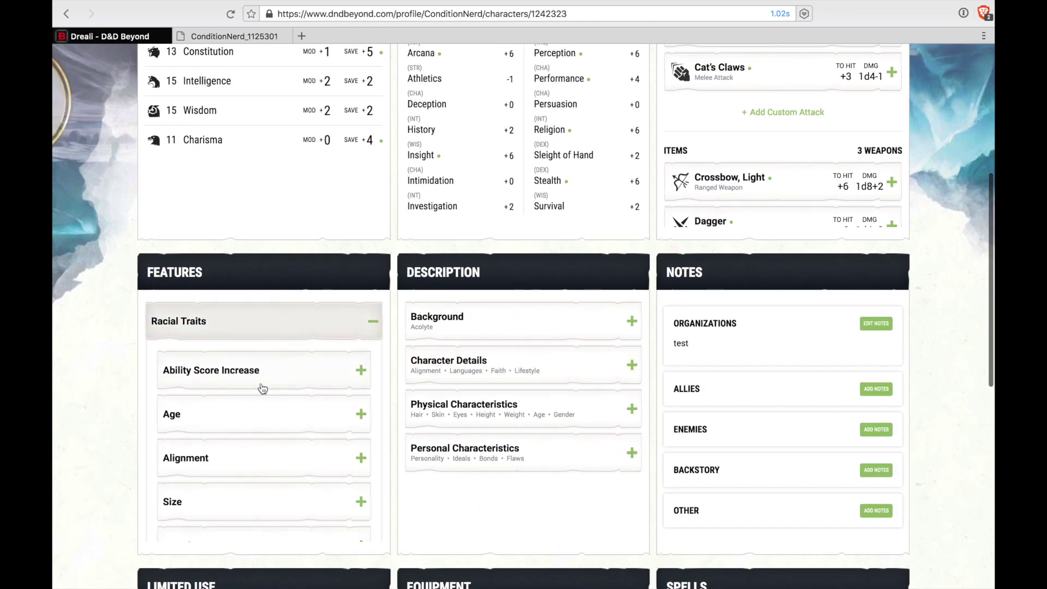
{"action": "left_click", "coordinate": [262, 388]}
{"action": "left_click", "coordinate": [271, 485]}
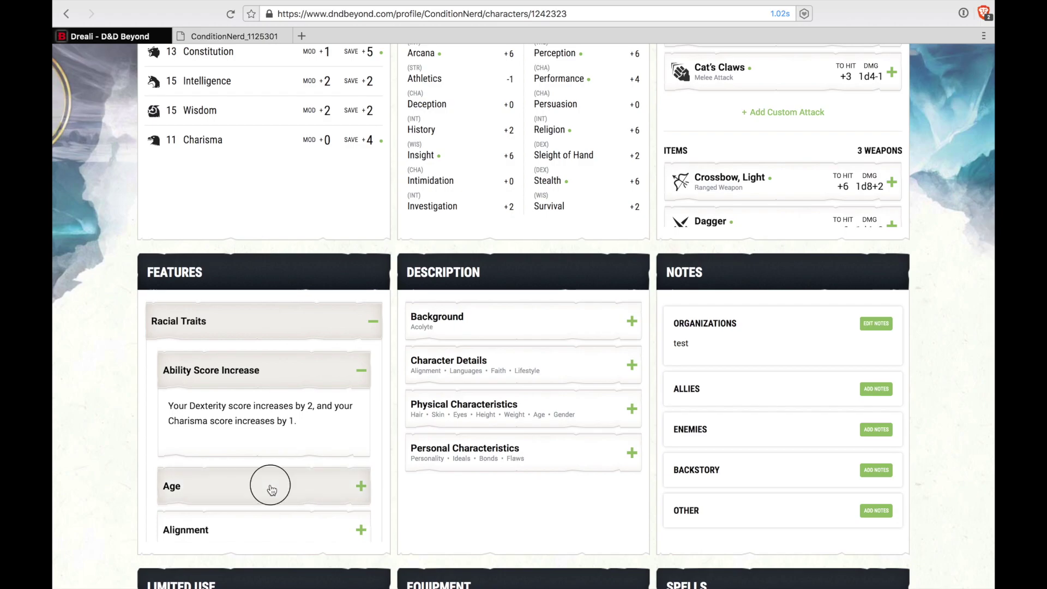
{"action": "scroll", "coordinate": [292, 423], "scroll_direction": "down", "scroll_amount": 3}
{"action": "scroll", "coordinate": [293, 426], "scroll_direction": "down", "scroll_amount": 6}
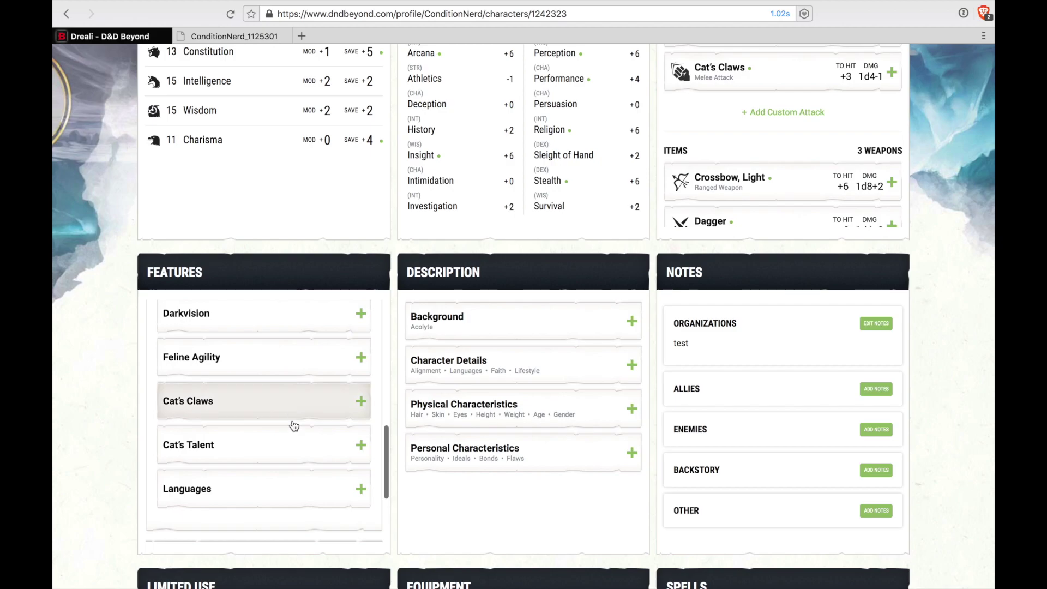
{"action": "left_click", "coordinate": [292, 414]}
{"action": "scroll", "coordinate": [299, 448], "scroll_direction": "down", "scroll_amount": 3}
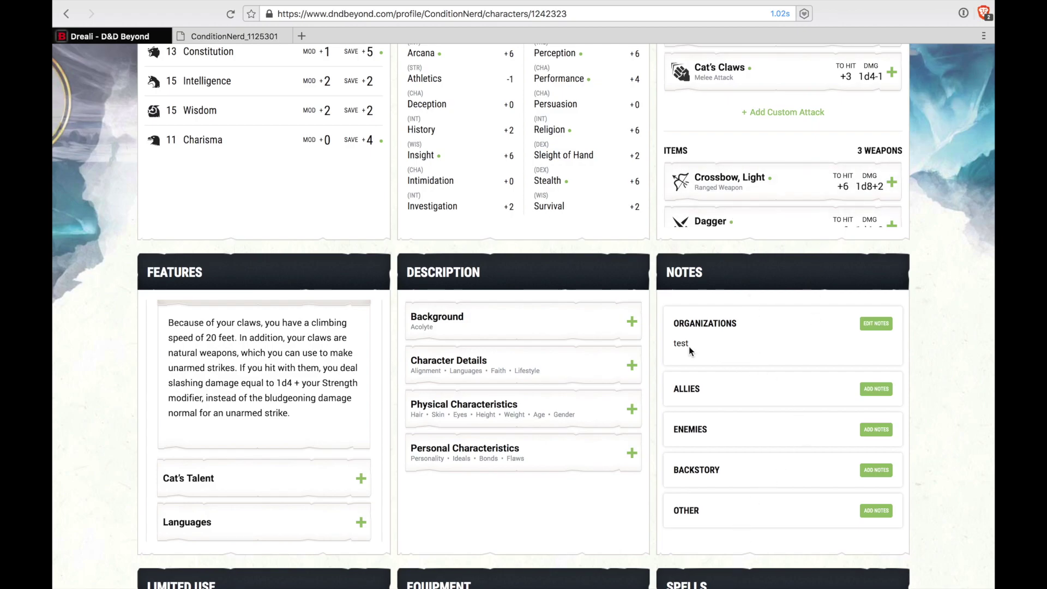
Read the Acolyte background details in the sheet's description section
{"action": "left_click", "coordinate": [536, 335]}
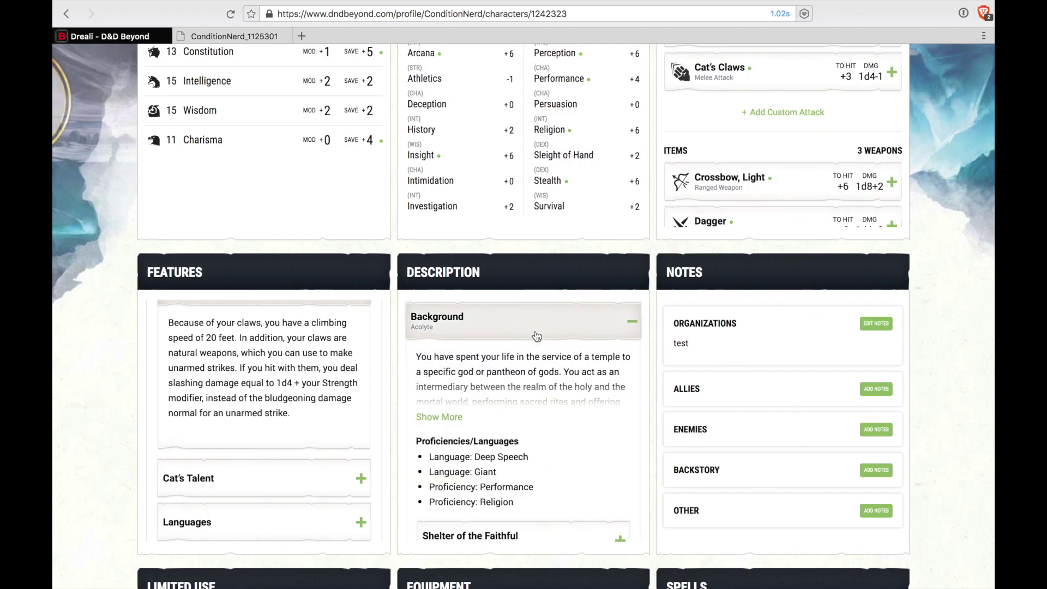
{"action": "scroll", "coordinate": [546, 414], "scroll_direction": "down", "scroll_amount": 1}
{"action": "scroll", "coordinate": [547, 414], "scroll_direction": "up", "scroll_amount": 2}
{"action": "scroll", "coordinate": [546, 414], "scroll_direction": "down", "scroll_amount": 4}
{"action": "scroll", "coordinate": [547, 414], "scroll_direction": "down", "scroll_amount": 5}
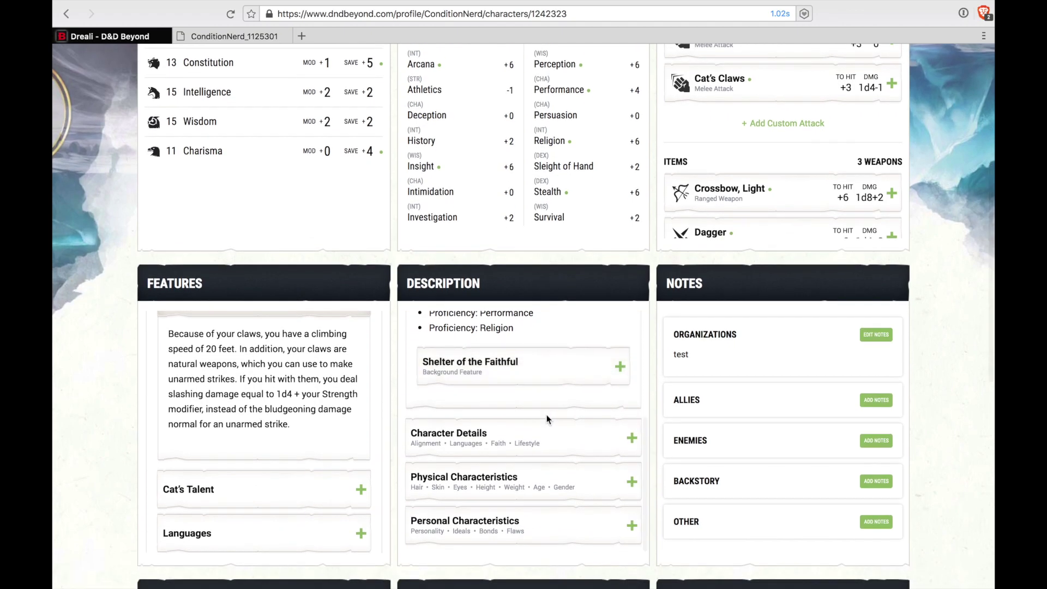
Read the Strength of the Grave and Feline Agility limited-use features, and mark Strength of the Grave as used
{"action": "scroll", "coordinate": [546, 415], "scroll_direction": "down", "scroll_amount": 5}
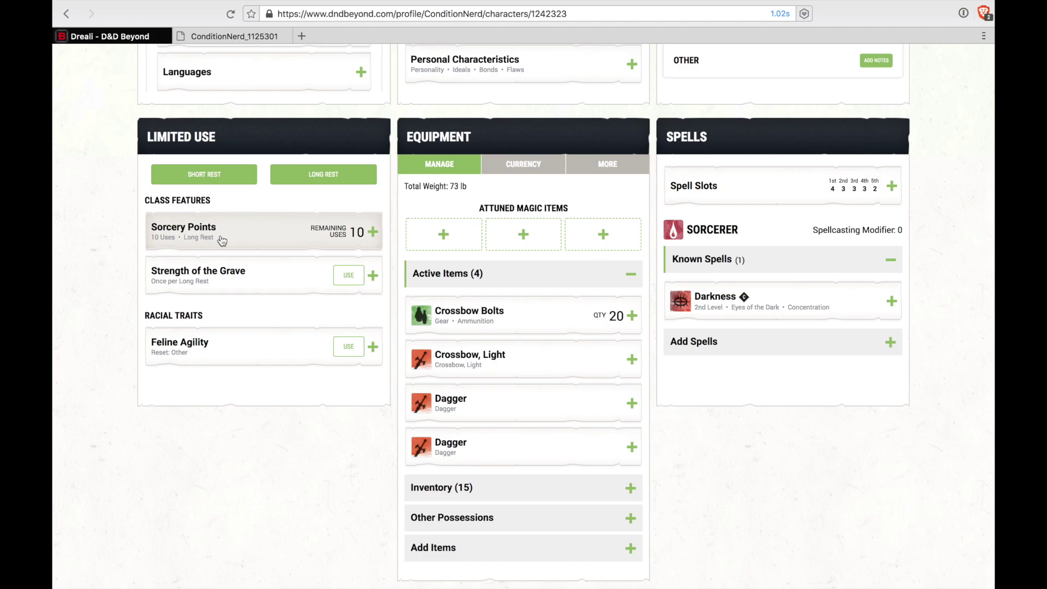
{"action": "left_click", "coordinate": [249, 284]}
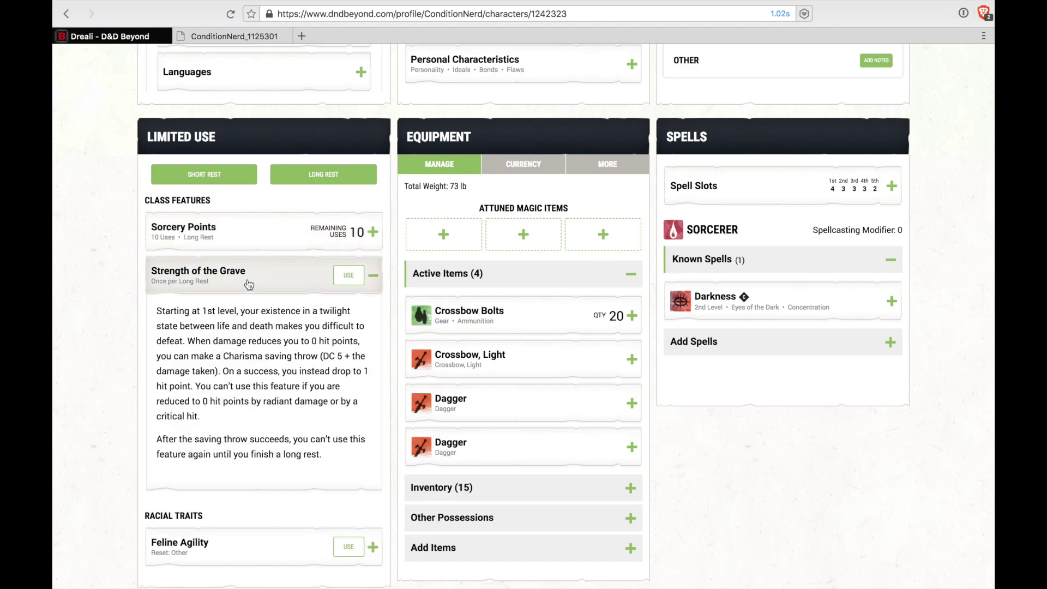
{"action": "scroll", "coordinate": [238, 460], "scroll_direction": "down", "scroll_amount": 1}
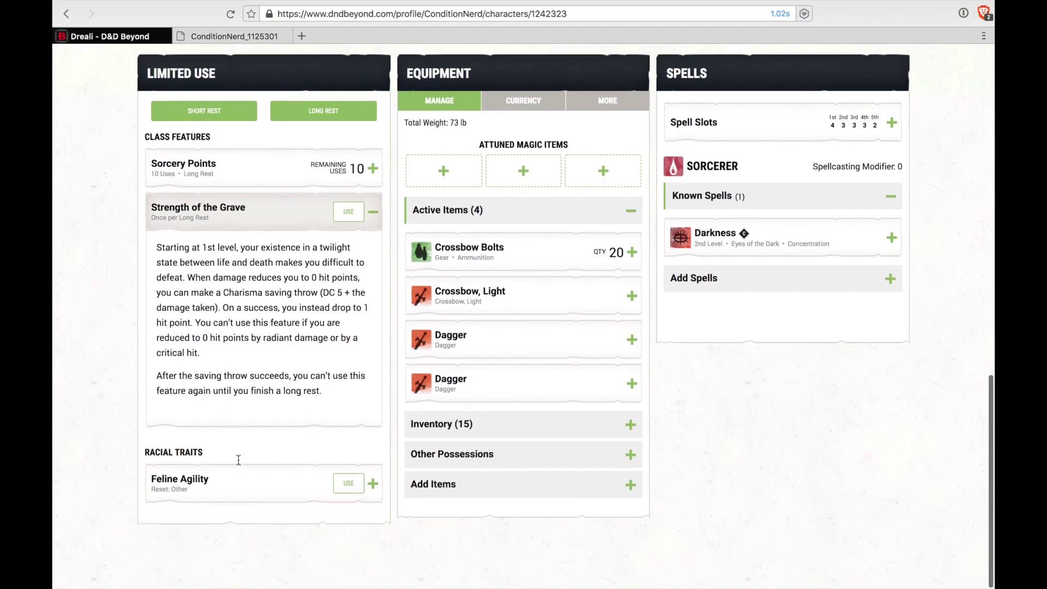
{"action": "left_click", "coordinate": [242, 484]}
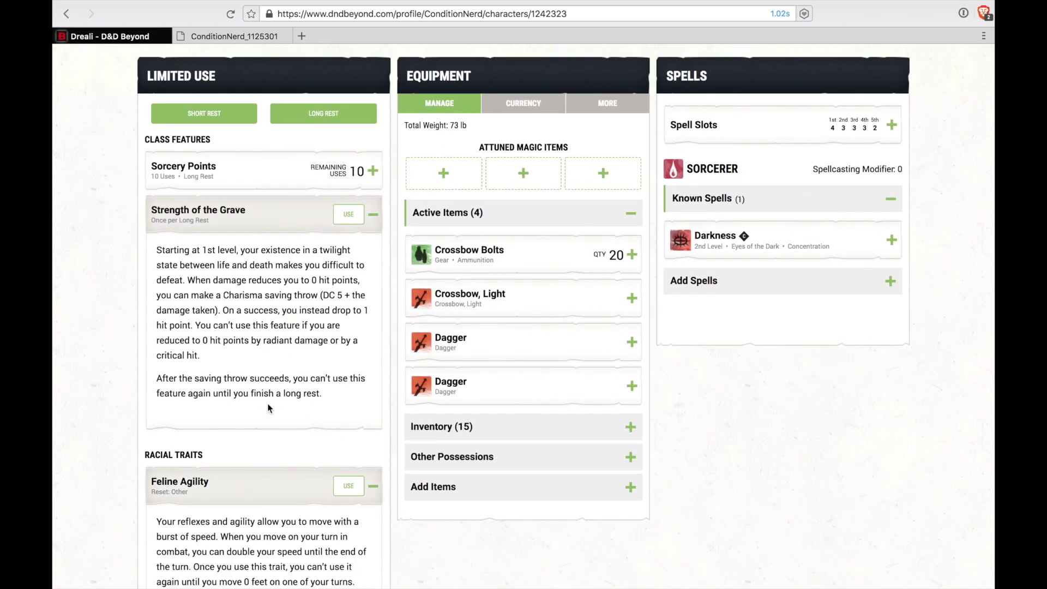
{"action": "scroll", "coordinate": [267, 404], "scroll_direction": "down", "scroll_amount": 2}
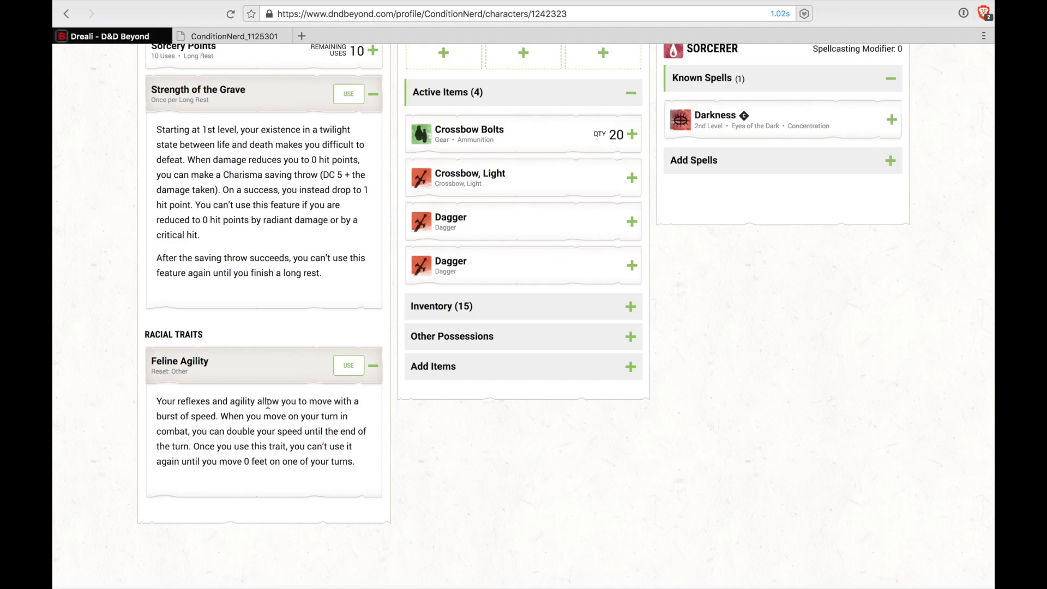
{"action": "scroll", "coordinate": [746, 297], "scroll_direction": "up", "scroll_amount": 1}
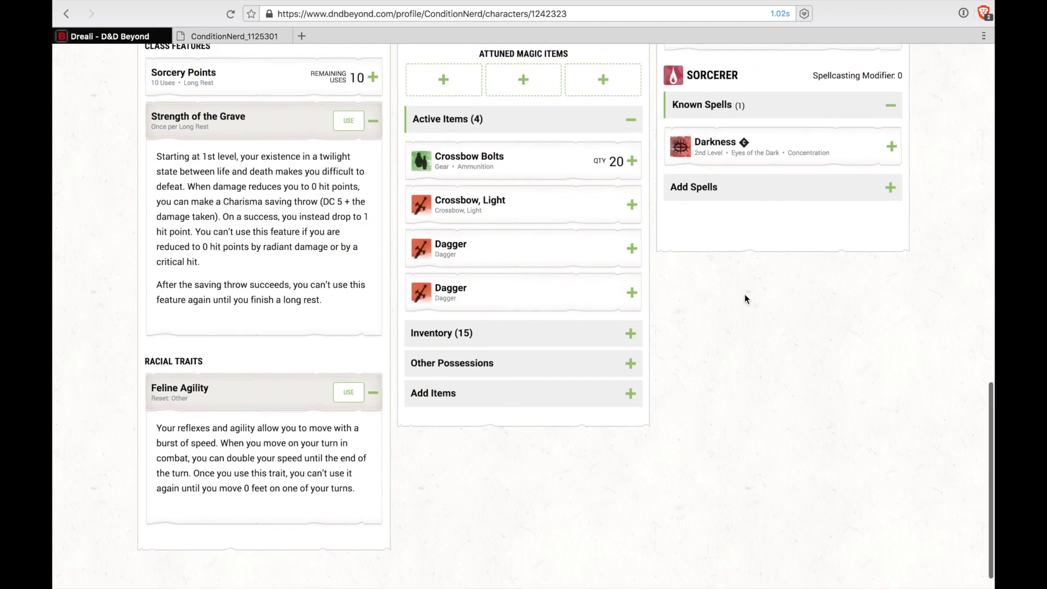
{"action": "scroll", "coordinate": [746, 298], "scroll_direction": "up", "scroll_amount": 1}
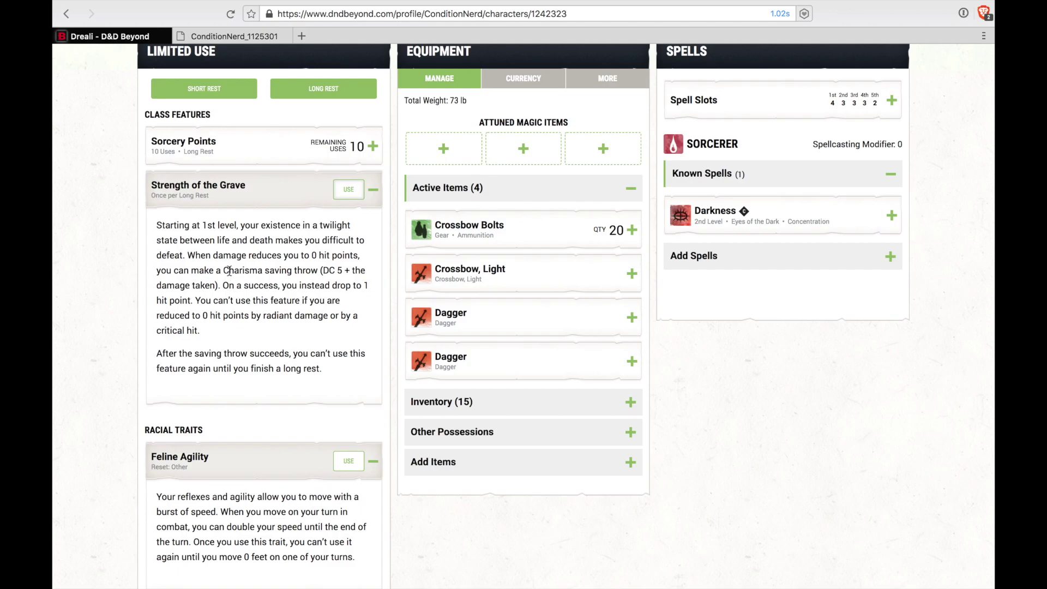
{"action": "left_click", "coordinate": [346, 190]}
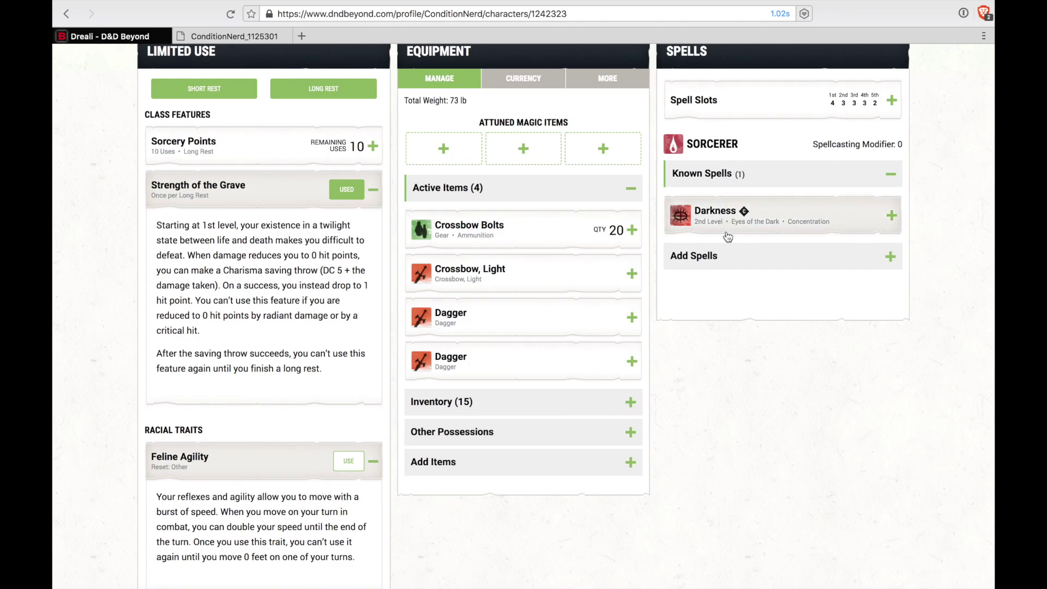
Filter the spells available to the Sorcerer to cantrips and learn Acid Splash and Blade Ward
{"action": "left_click", "coordinate": [736, 256]}
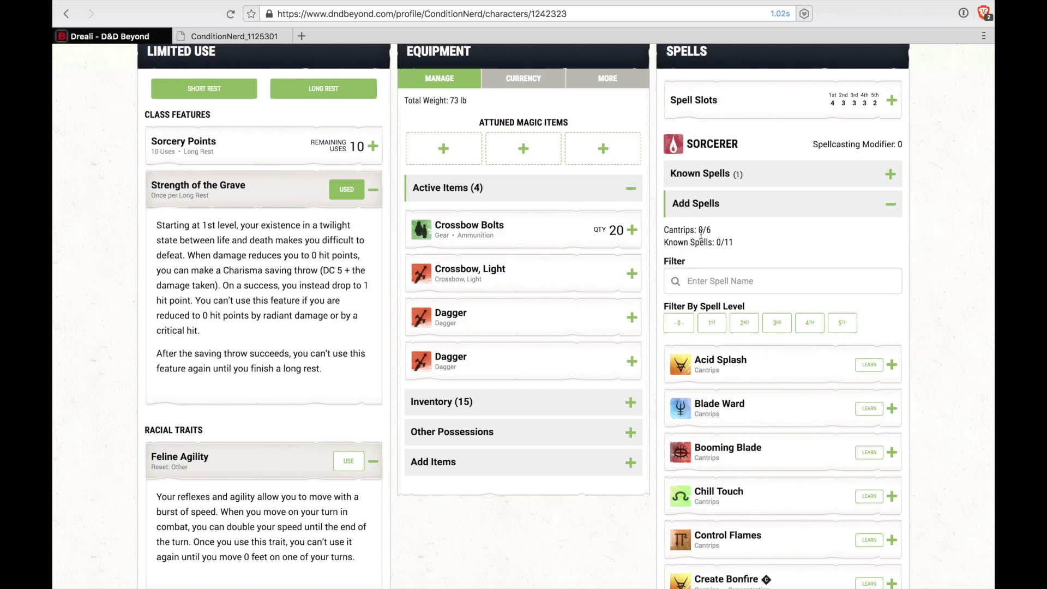
{"action": "left_click", "coordinate": [718, 327]}
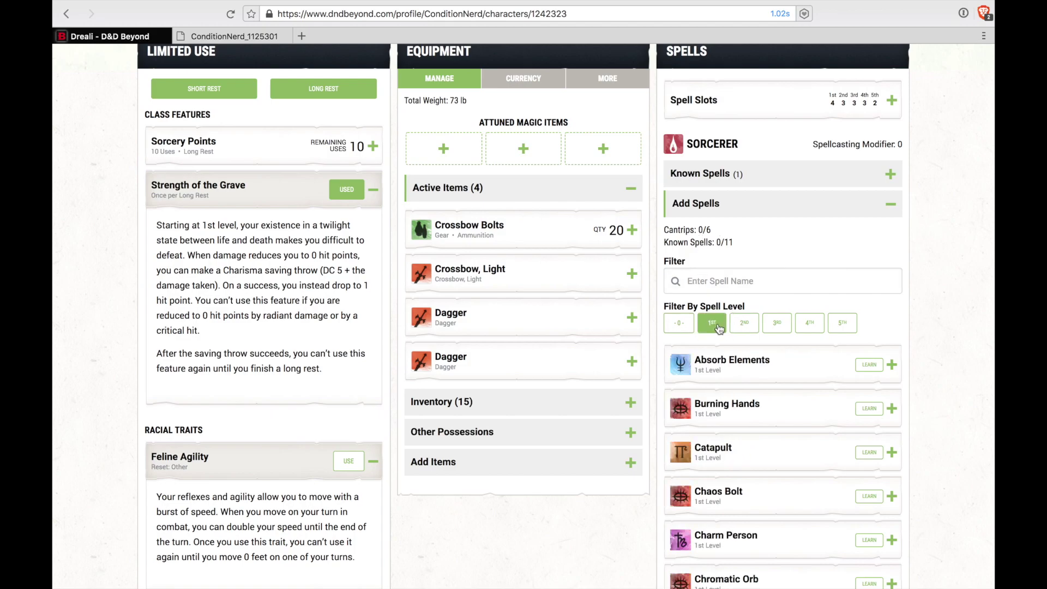
{"action": "scroll", "coordinate": [731, 417], "scroll_direction": "down", "scroll_amount": 2}
{"action": "scroll", "coordinate": [730, 411], "scroll_direction": "up", "scroll_amount": 4}
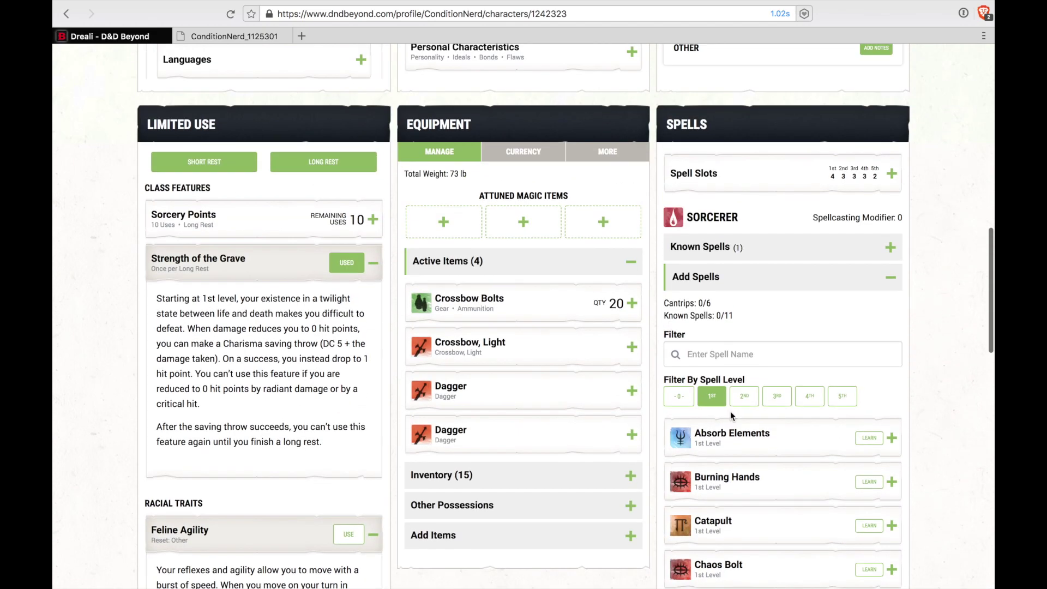
{"action": "scroll", "coordinate": [731, 411], "scroll_direction": "down", "scroll_amount": 2}
{"action": "left_click", "coordinate": [679, 281]}
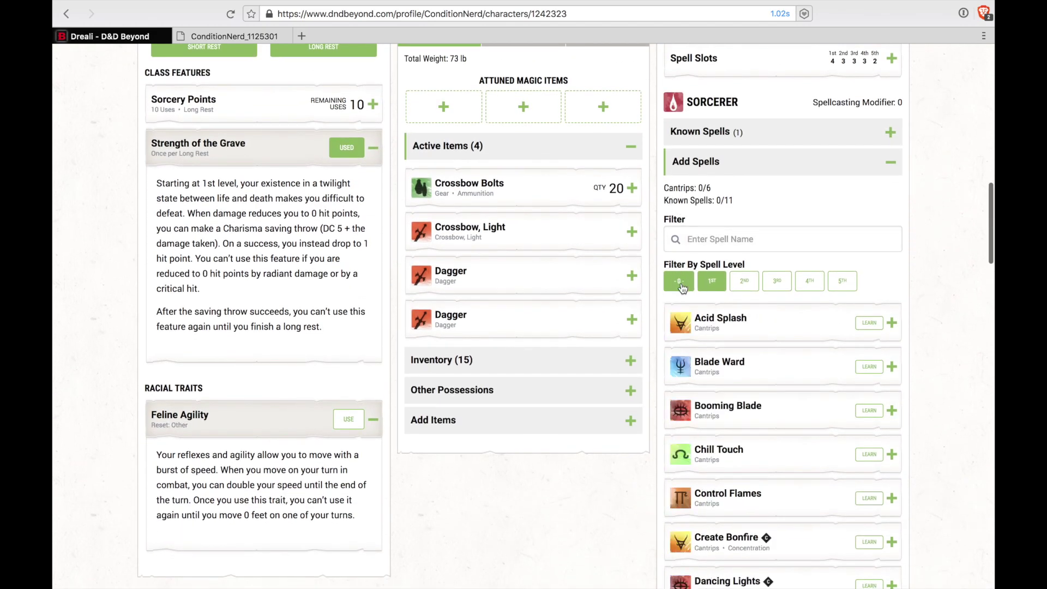
{"action": "left_click", "coordinate": [868, 323]}
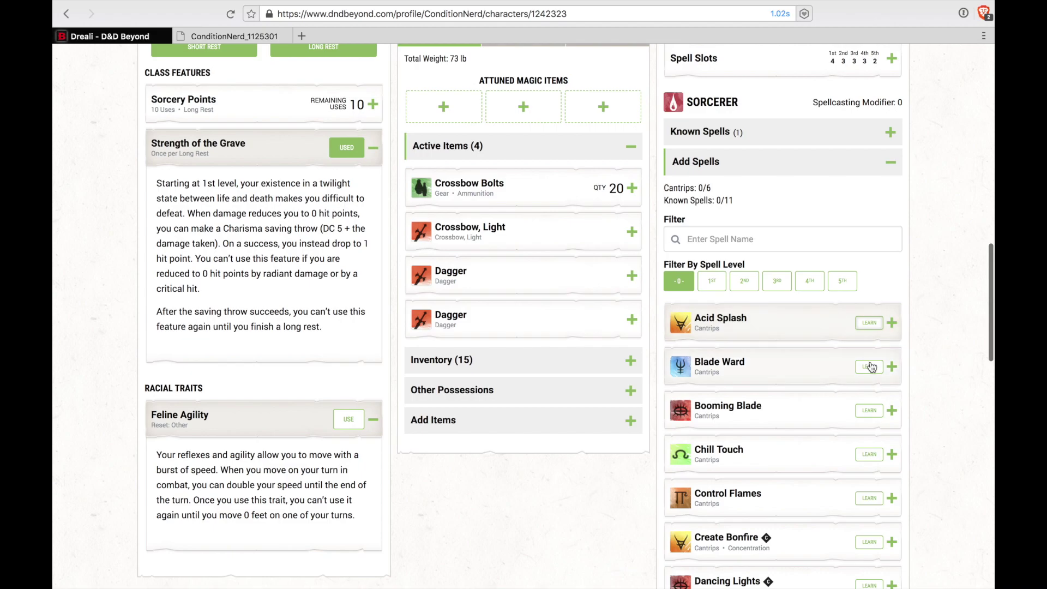
{"action": "left_click", "coordinate": [869, 366]}
Check the Sorcerer's known spells and learn the Fire Bolt cantrip from the available spells
{"action": "left_click", "coordinate": [768, 134]}
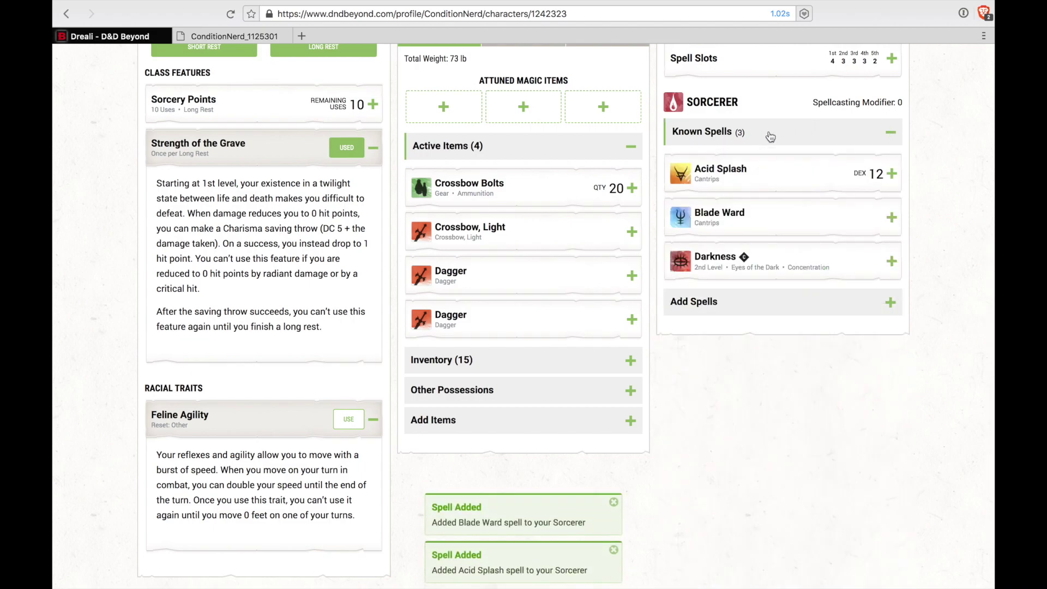
{"action": "left_click", "coordinate": [769, 133]}
{"action": "left_click", "coordinate": [729, 163]}
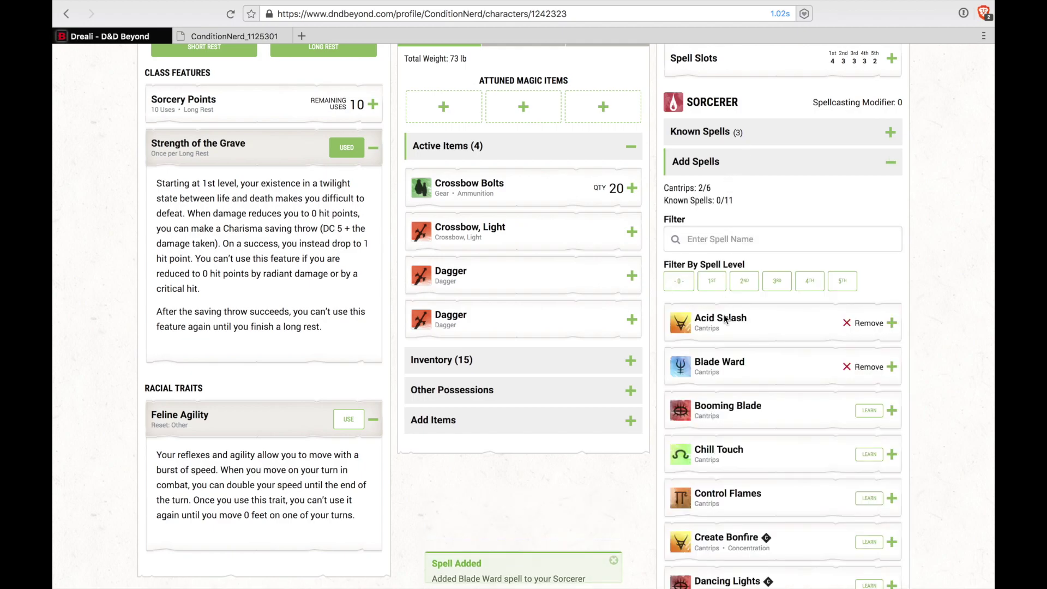
{"action": "scroll", "coordinate": [678, 428], "scroll_direction": "down", "scroll_amount": 2}
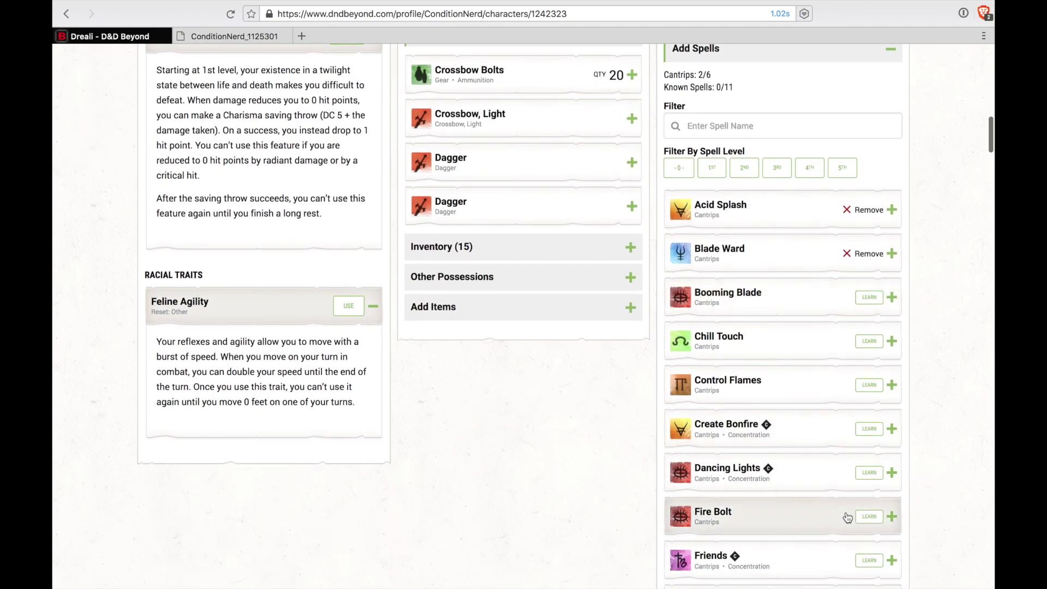
{"action": "left_click", "coordinate": [868, 516]}
{"action": "scroll", "coordinate": [790, 417], "scroll_direction": "down", "scroll_amount": 3}
View the Sorcerer's spell slots by level and collapse the list again
{"action": "scroll", "coordinate": [790, 416], "scroll_direction": "up", "scroll_amount": 7}
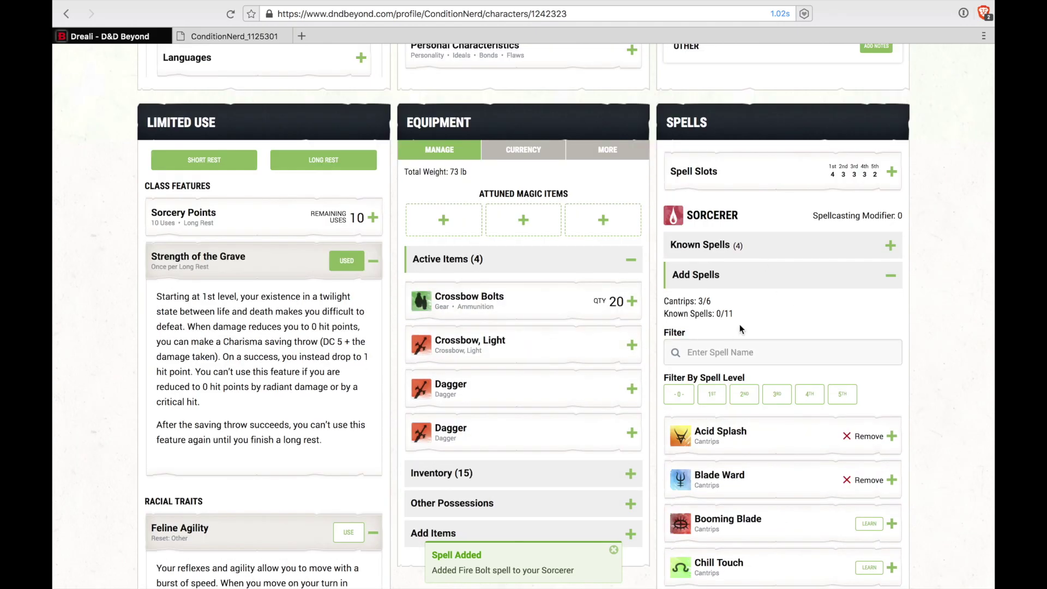
{"action": "left_click", "coordinate": [770, 180]}
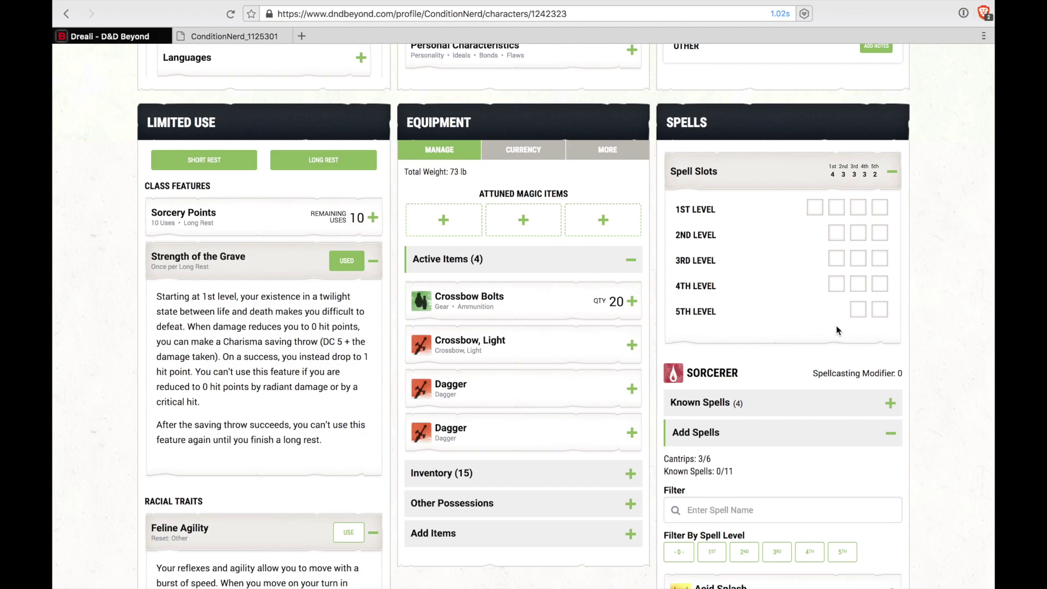
{"action": "left_click", "coordinate": [729, 173]}
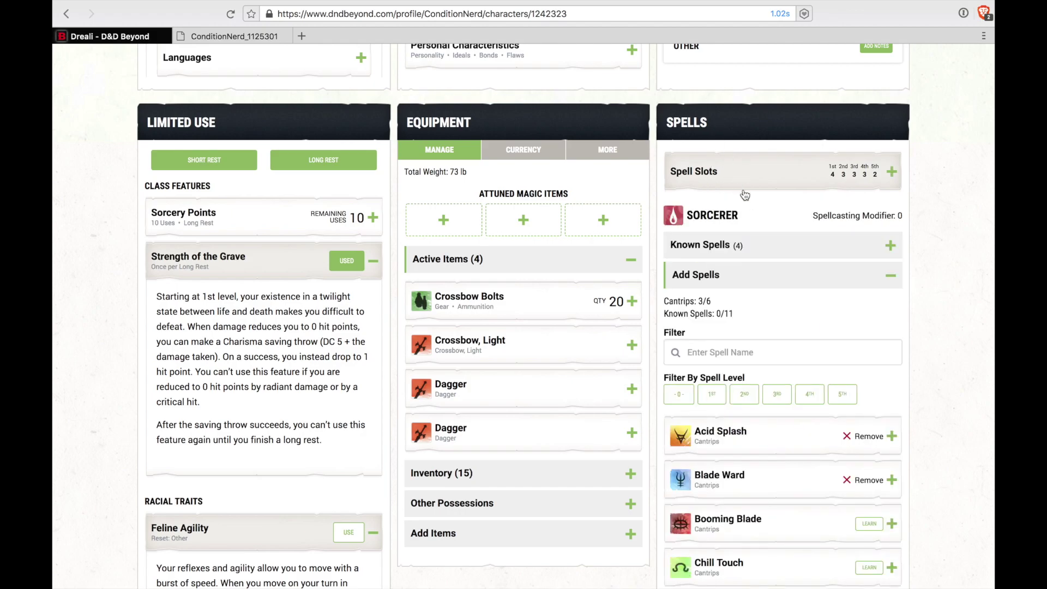
Review the character's Attacks section, covering its unarmed attacks, item weapons and spell attacks
{"action": "scroll", "coordinate": [745, 194], "scroll_direction": "up", "scroll_amount": 10}
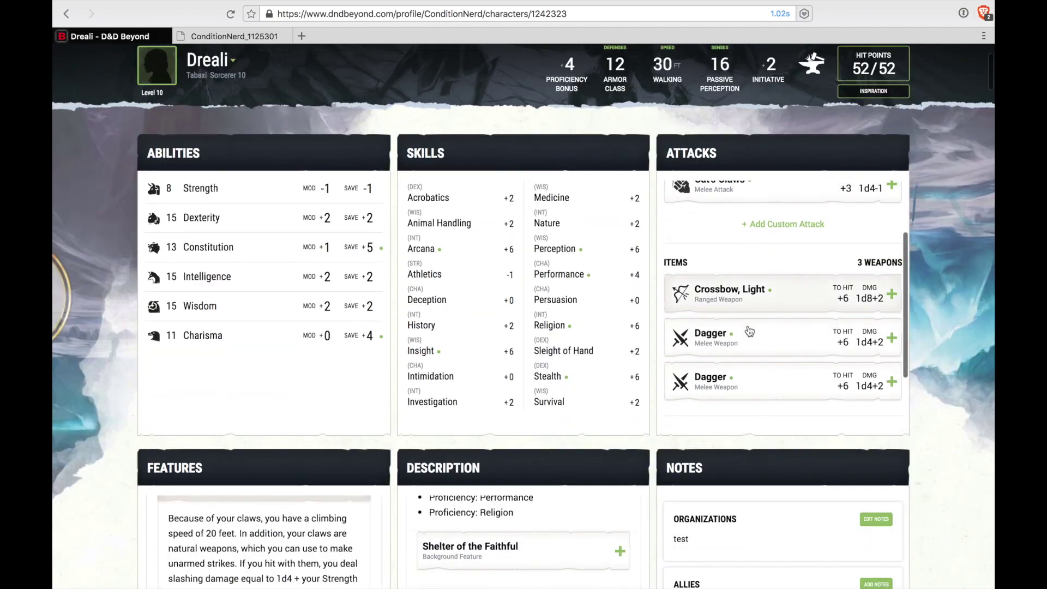
{"action": "scroll", "coordinate": [749, 331], "scroll_direction": "down", "scroll_amount": 5}
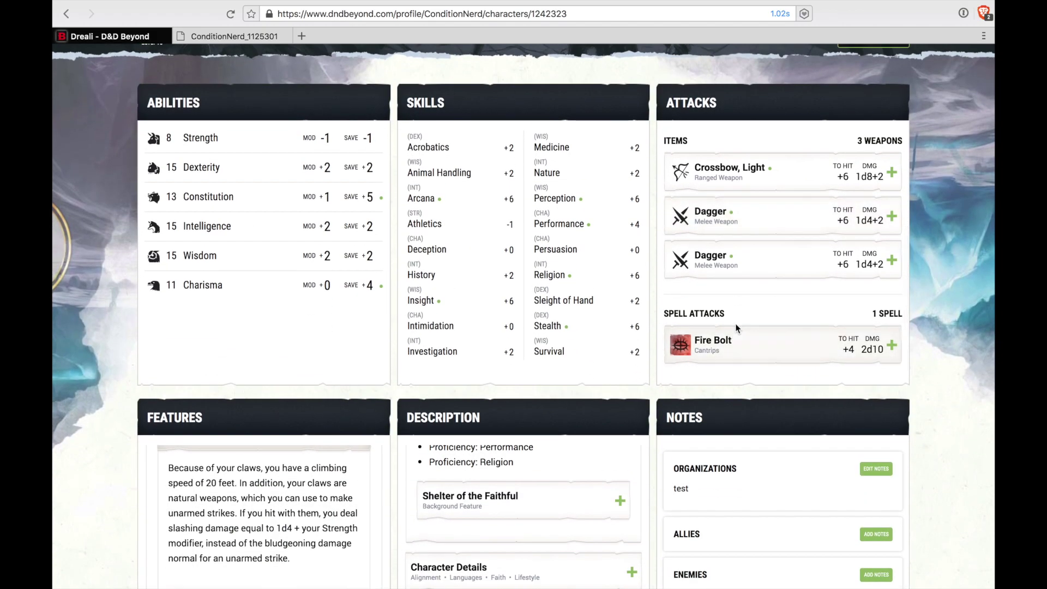
{"action": "scroll", "coordinate": [751, 297], "scroll_direction": "up", "scroll_amount": 5}
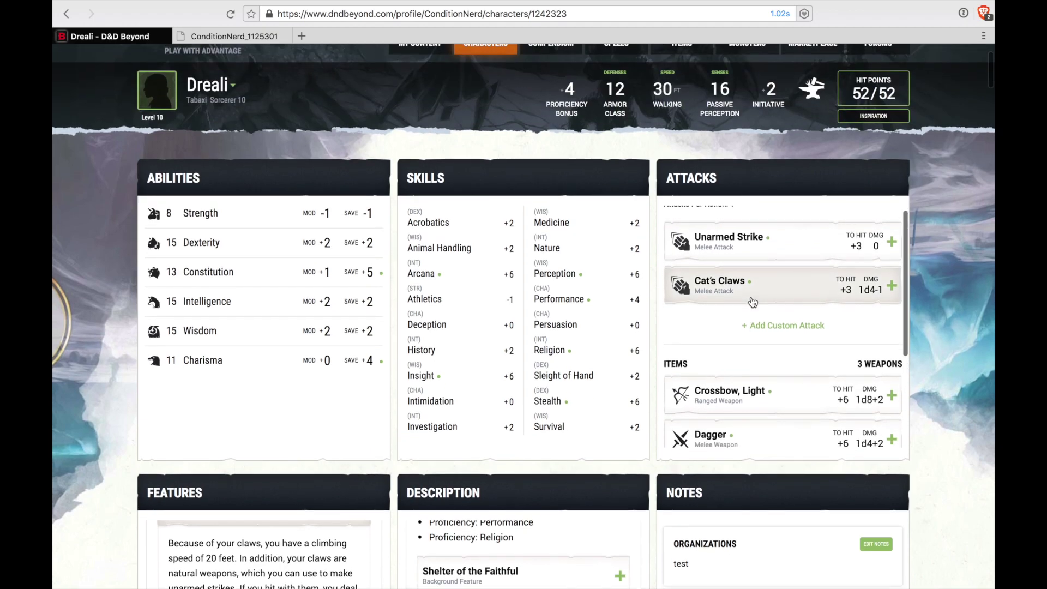
{"action": "scroll", "coordinate": [753, 301], "scroll_direction": "down", "scroll_amount": 5}
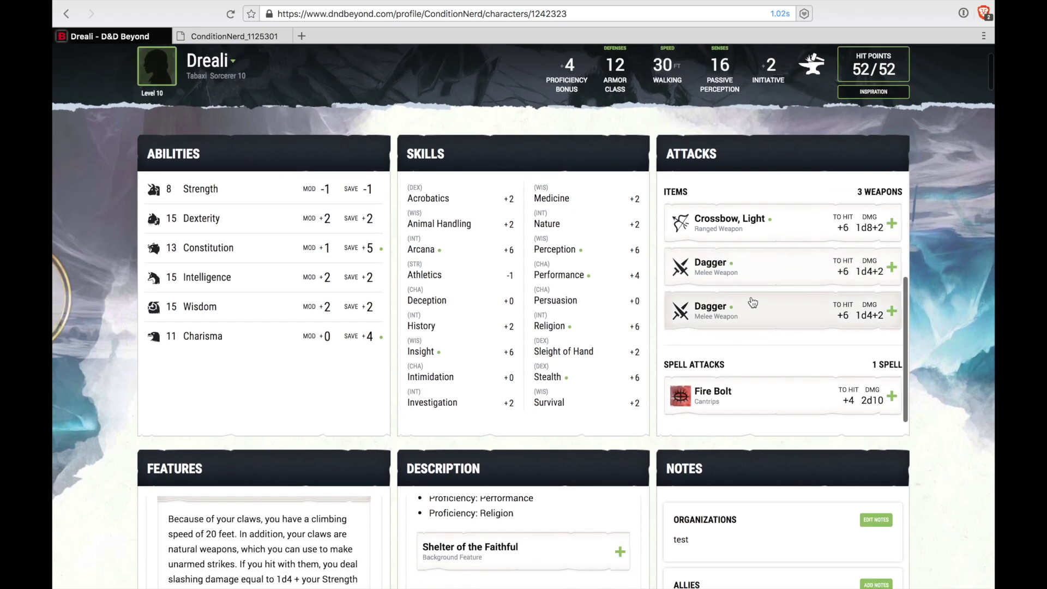
{"action": "scroll", "coordinate": [752, 301], "scroll_direction": "up", "scroll_amount": 5}
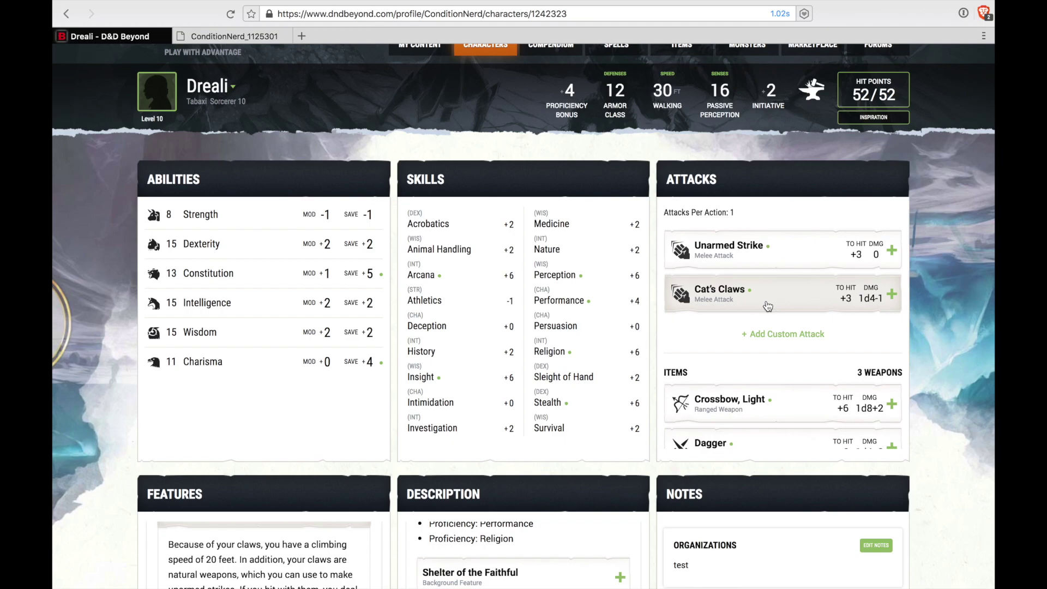
{"action": "scroll", "coordinate": [767, 359], "scroll_direction": "down", "scroll_amount": 3}
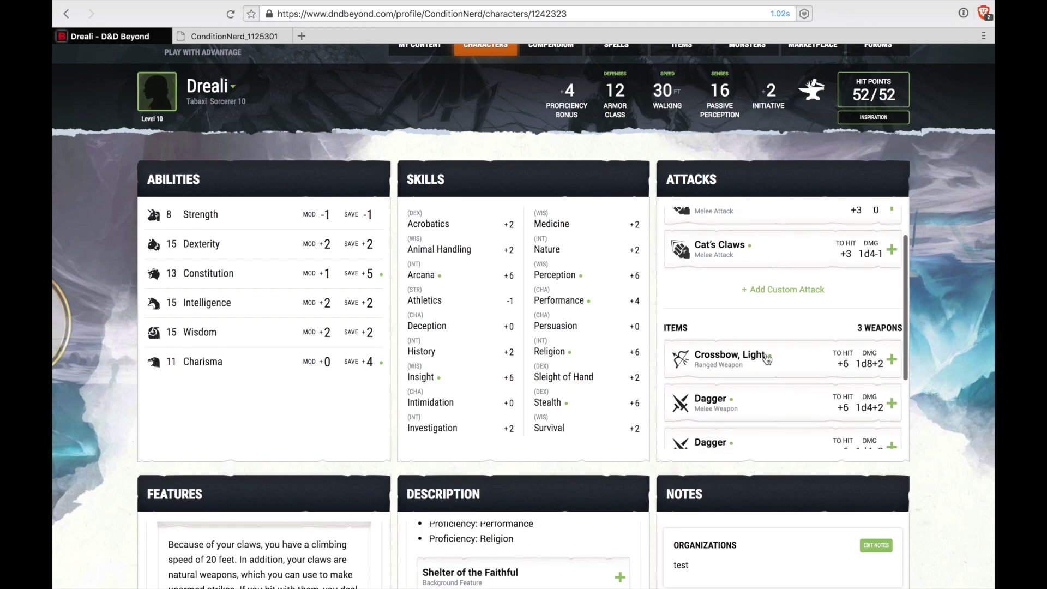
{"action": "scroll", "coordinate": [767, 358], "scroll_direction": "up", "scroll_amount": 2}
Add a custom attack, view its customization fields, and collapse its details
{"action": "left_click", "coordinate": [792, 274]}
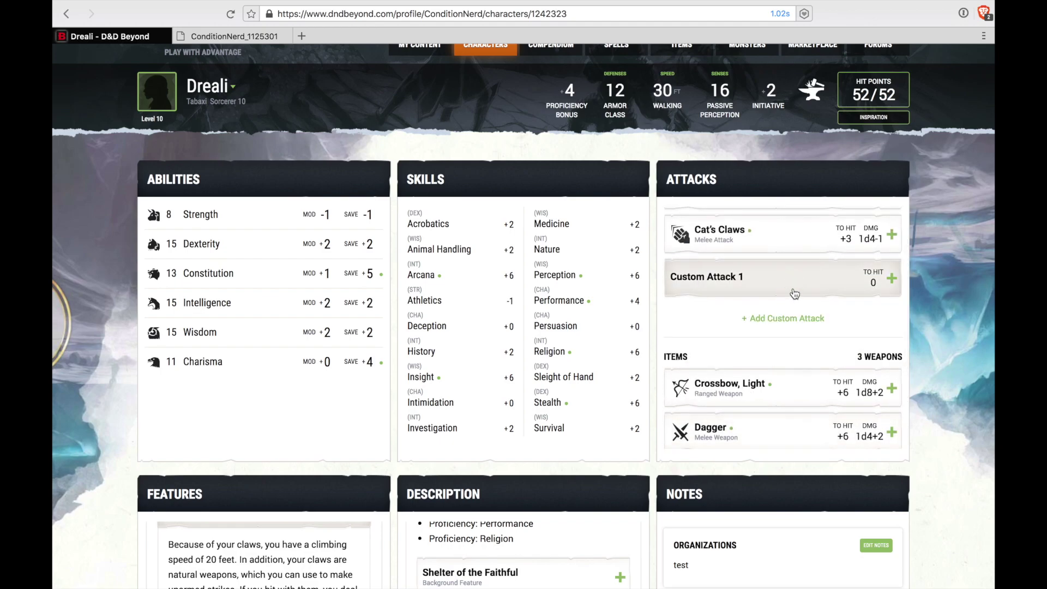
{"action": "left_click", "coordinate": [812, 290]}
{"action": "scroll", "coordinate": [808, 348], "scroll_direction": "down", "scroll_amount": 1}
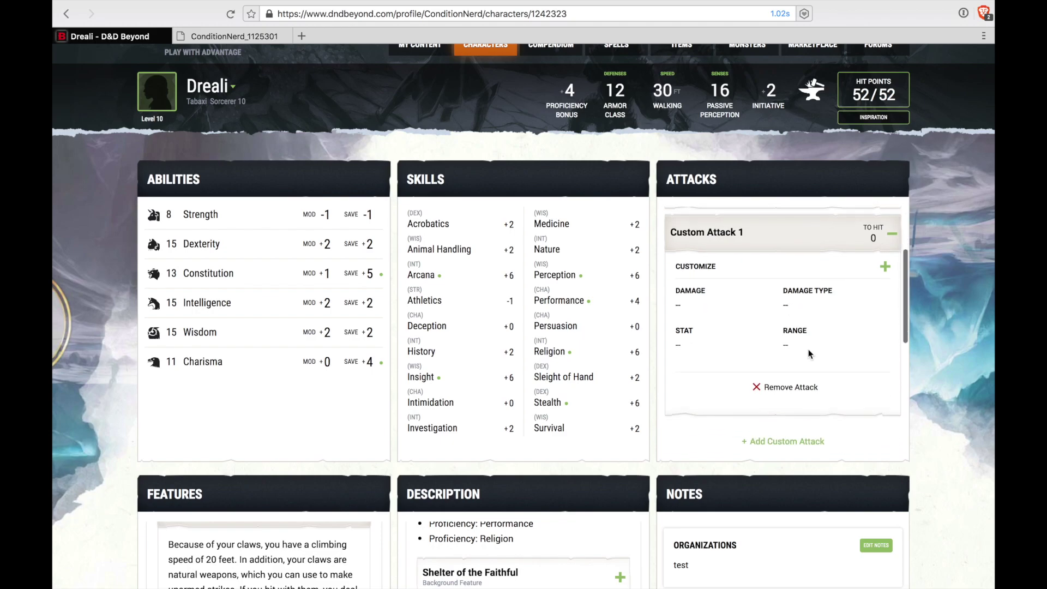
{"action": "left_click", "coordinate": [886, 267]}
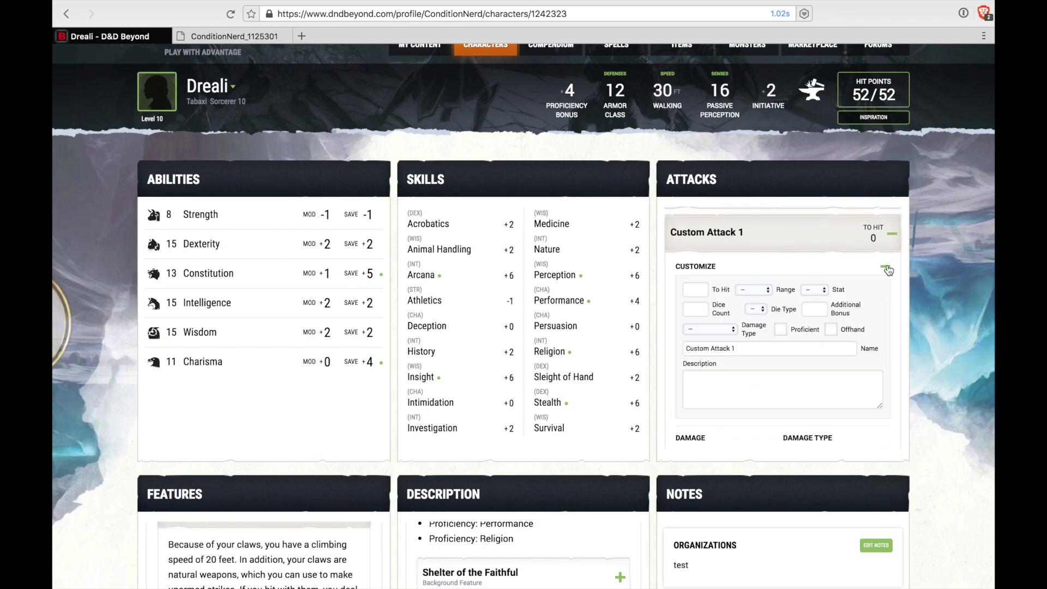
{"action": "left_click", "coordinate": [893, 234]}
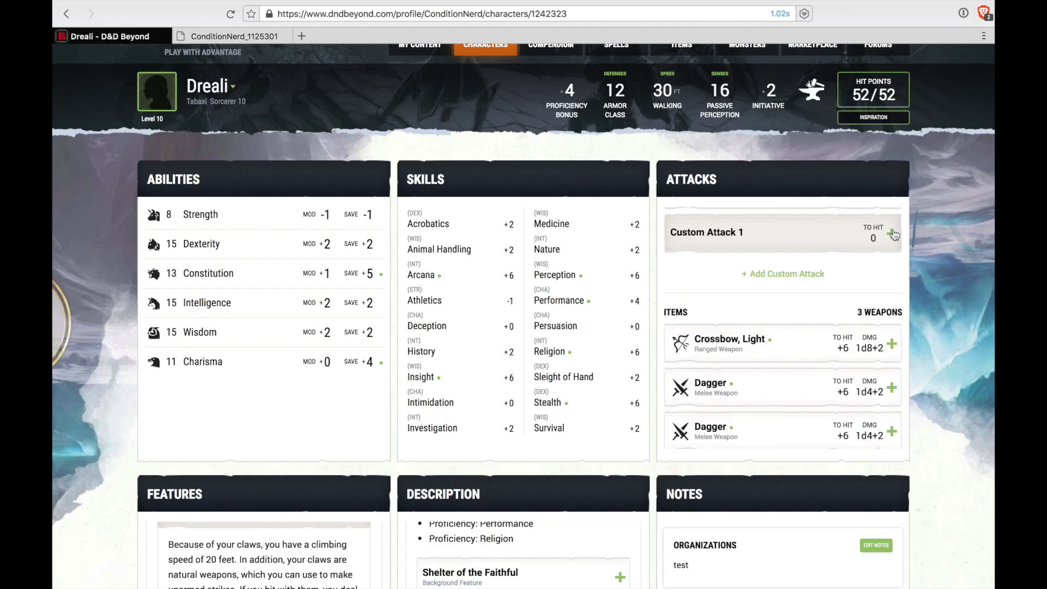
Remove the custom attack from the character's attacks
{"action": "left_click", "coordinate": [861, 247]}
{"action": "scroll", "coordinate": [801, 322], "scroll_direction": "down", "scroll_amount": 5}
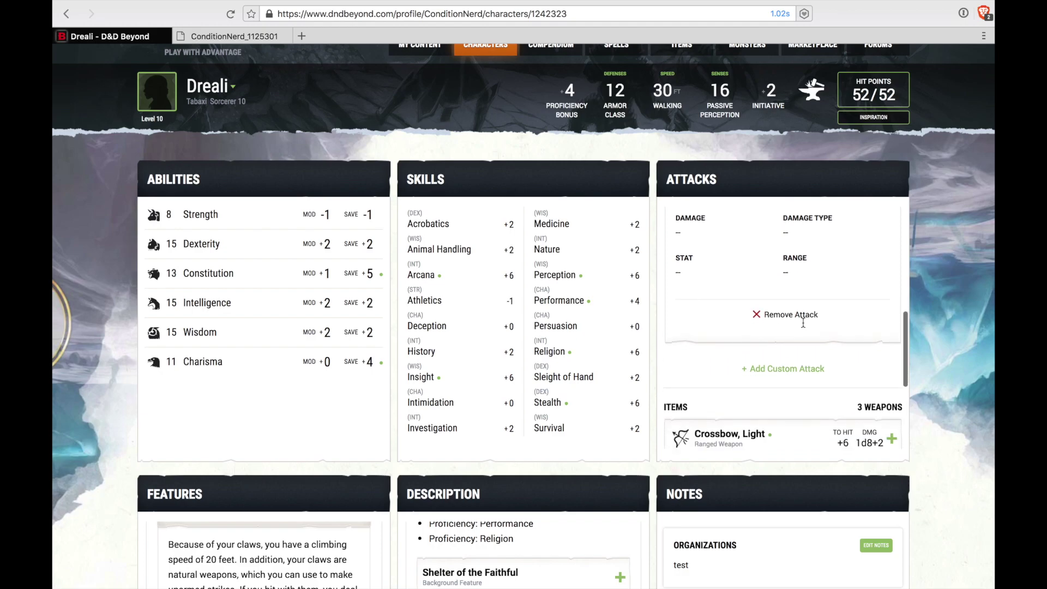
{"action": "left_click", "coordinate": [778, 318]}
{"action": "scroll", "coordinate": [684, 363], "scroll_direction": "down", "scroll_amount": 1}
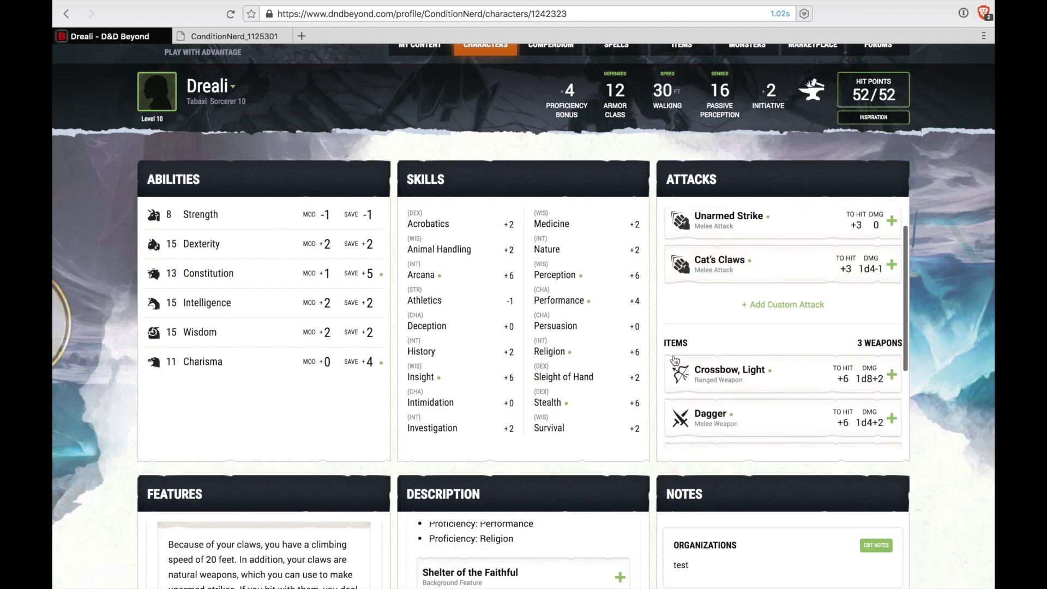
{"action": "scroll", "coordinate": [681, 349], "scroll_direction": "up", "scroll_amount": 3}
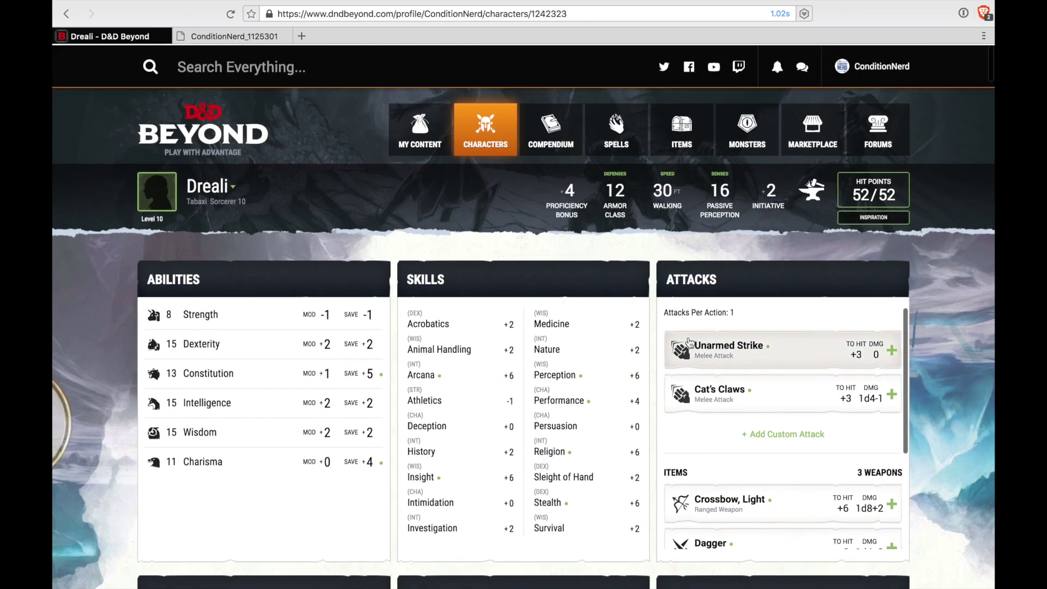
{"action": "scroll", "coordinate": [704, 483], "scroll_direction": "down", "scroll_amount": 5}
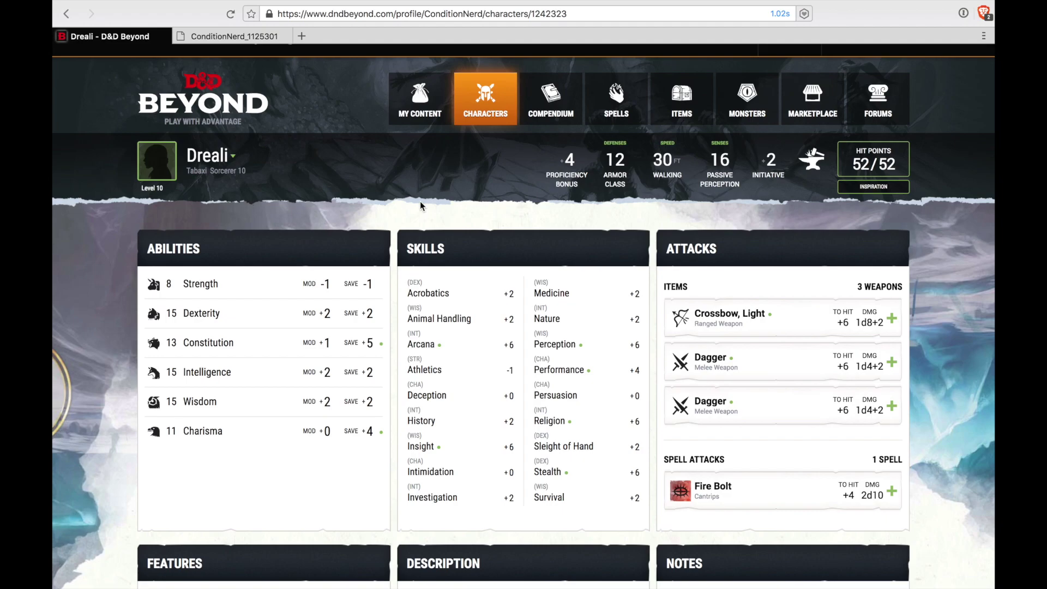
{"action": "scroll", "coordinate": [420, 206], "scroll_direction": "up", "scroll_amount": 1}
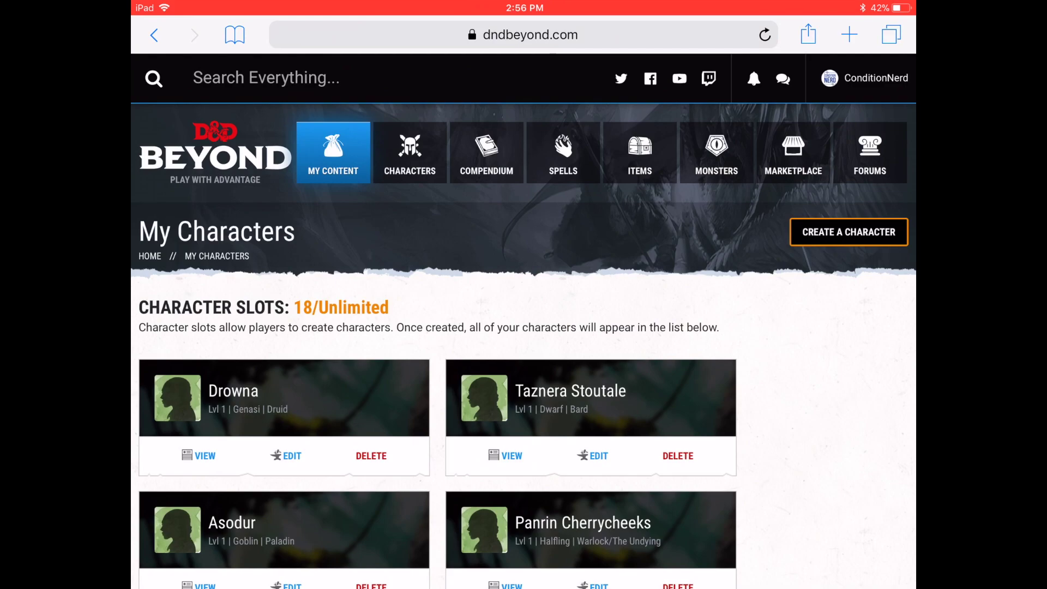
Open the Character Builder and choose the Randomize creation method
{"action": "scroll", "coordinate": [523, 327], "scroll_direction": "down", "scroll_amount": 2}
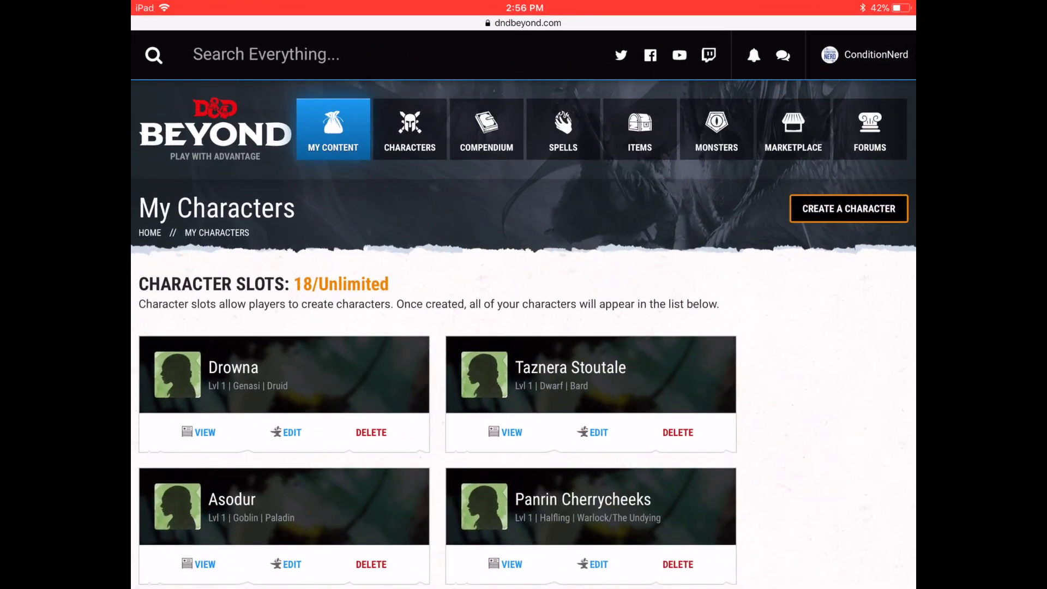
{"action": "scroll", "coordinate": [523, 327], "scroll_direction": "up", "scroll_amount": 1}
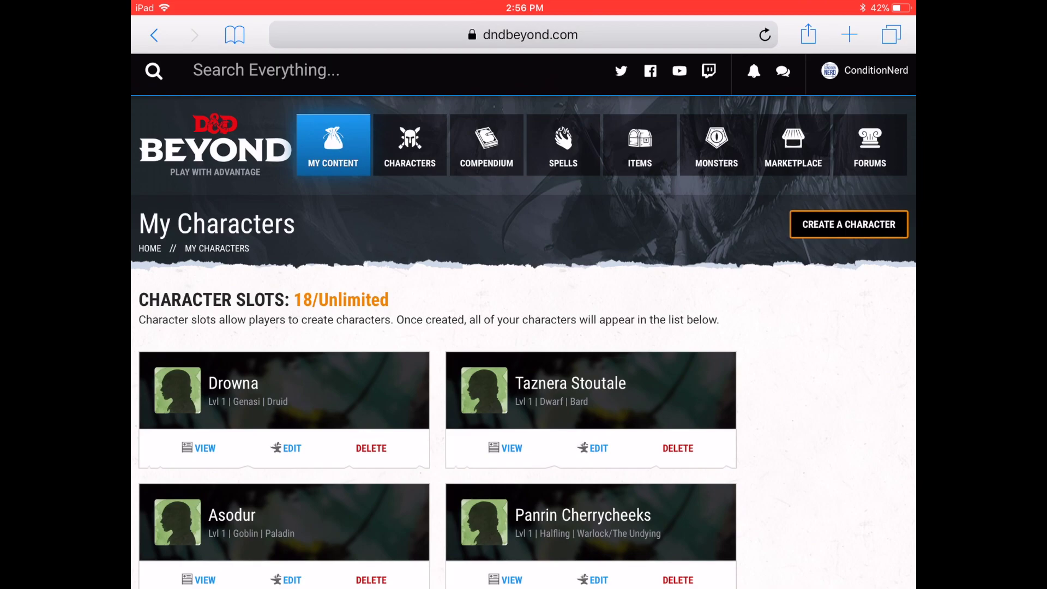
{"action": "left_click", "coordinate": [409, 144]}
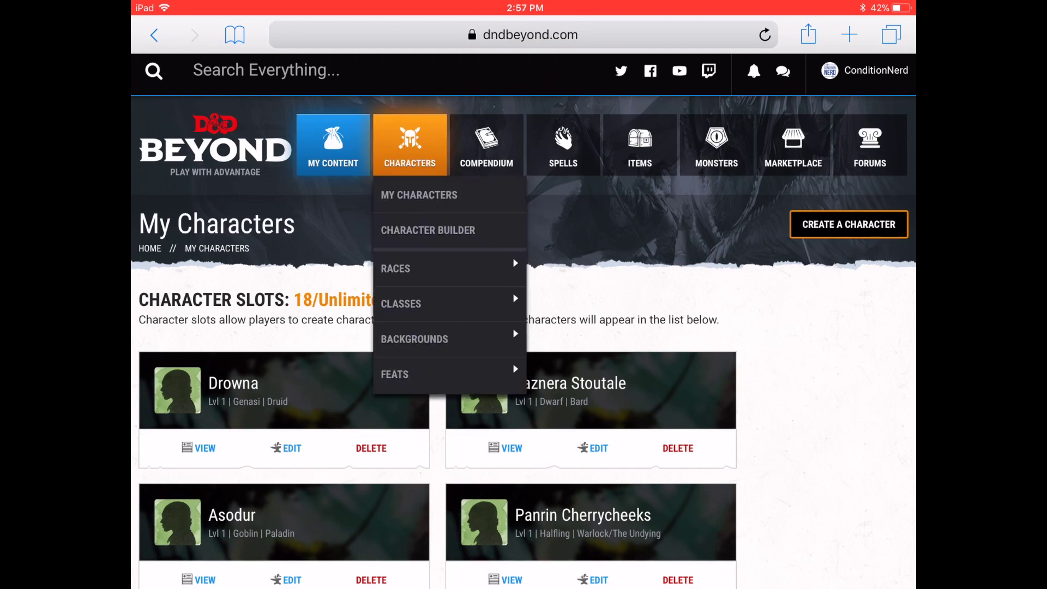
{"action": "left_click", "coordinate": [428, 230]}
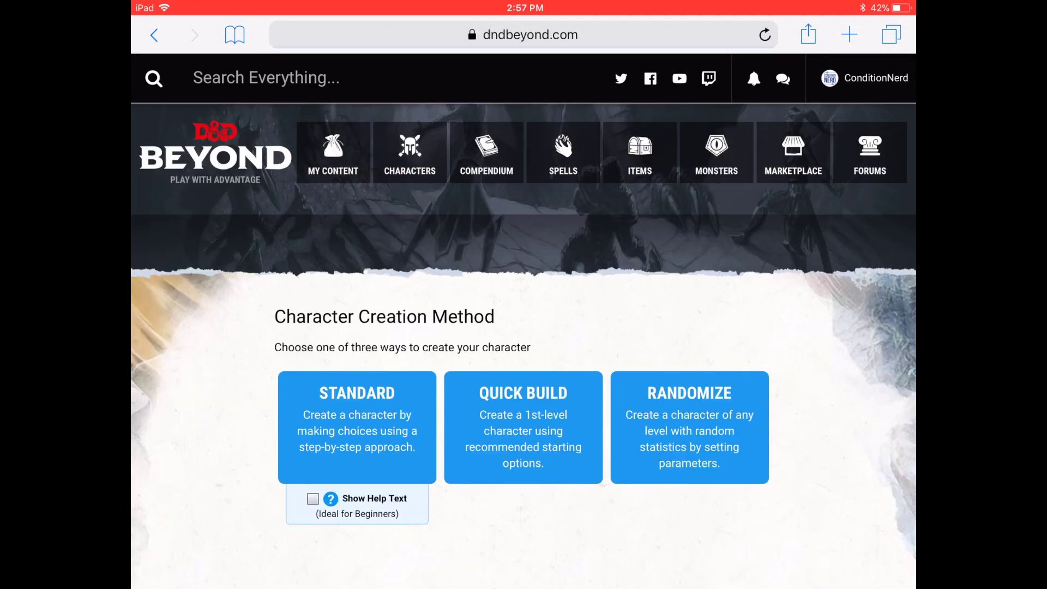
{"action": "scroll", "coordinate": [523, 305], "scroll_direction": "down", "scroll_amount": 3}
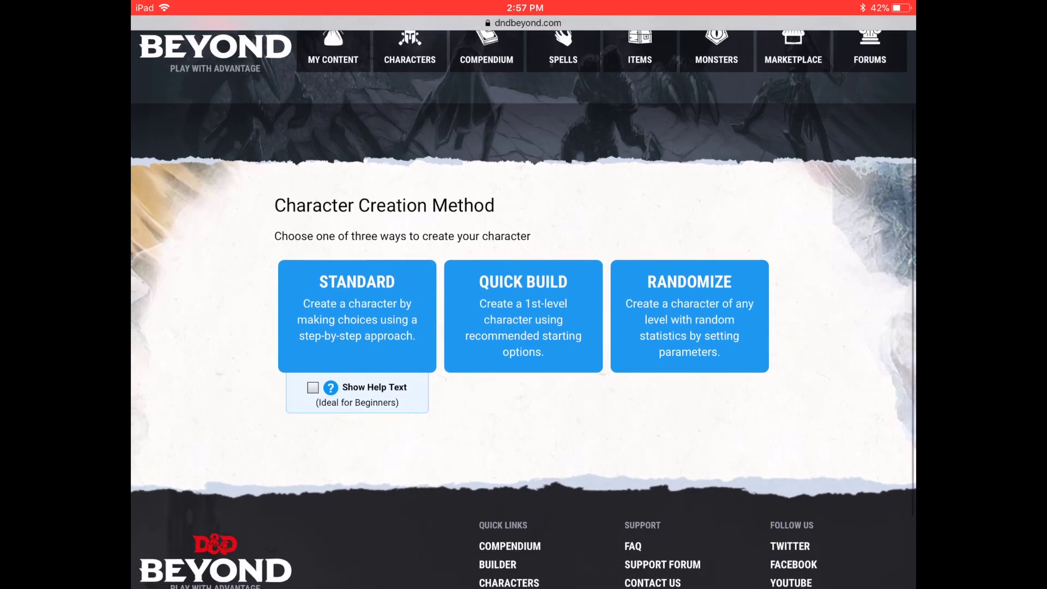
{"action": "left_click", "coordinate": [689, 307]}
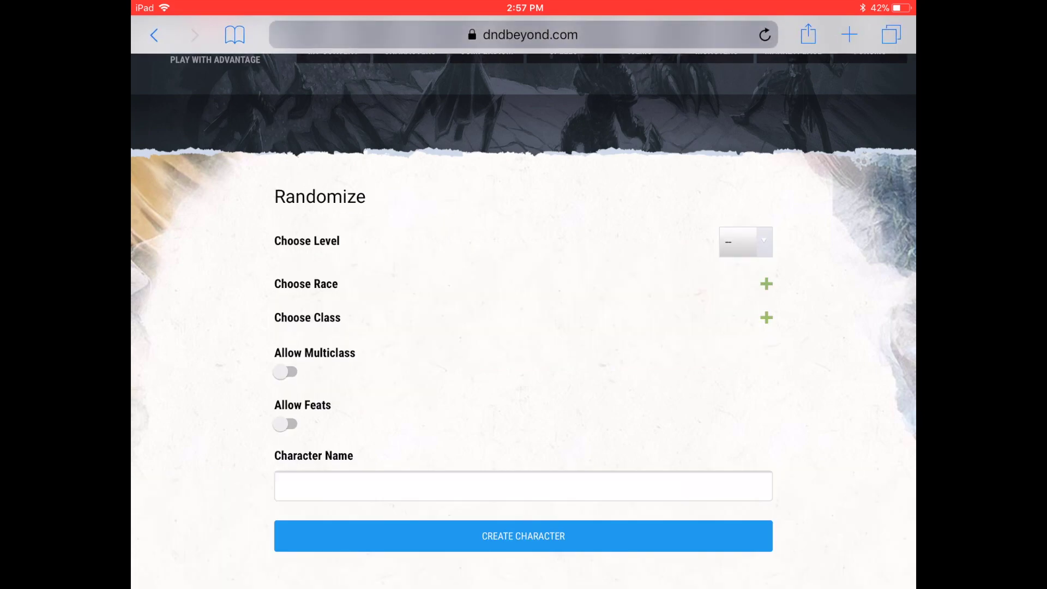
Set the random character's level to 1, allow feats, and create the character
{"action": "left_click", "coordinate": [745, 242]}
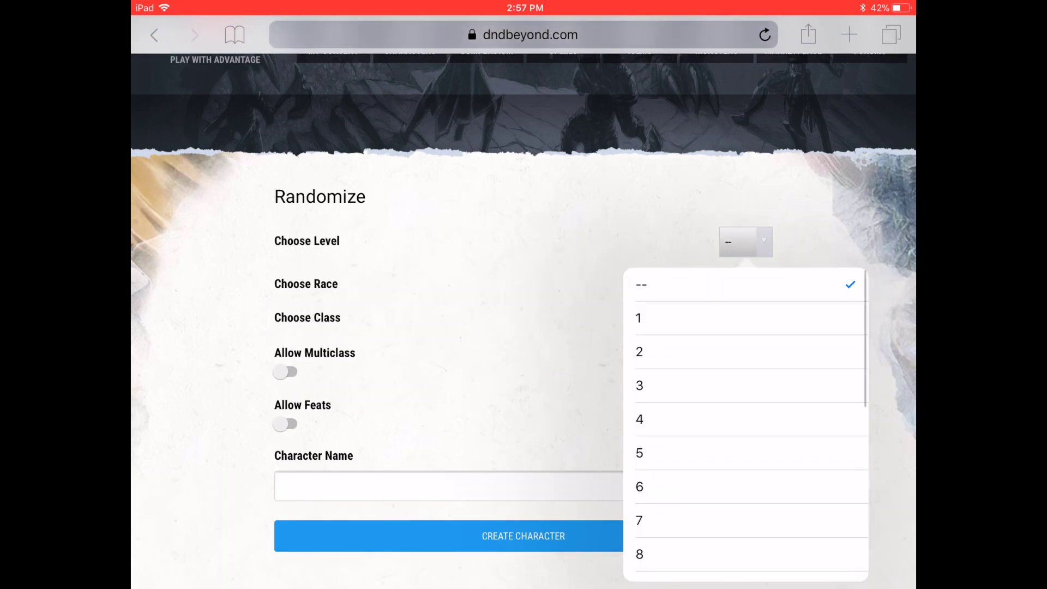
{"action": "left_click", "coordinate": [745, 318]}
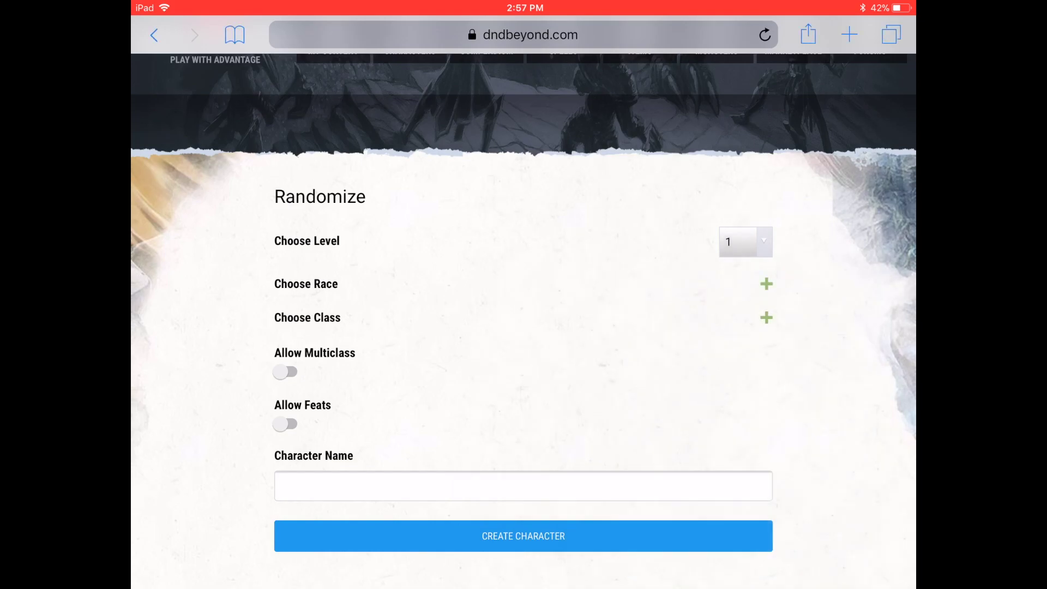
{"action": "left_click", "coordinate": [766, 283]}
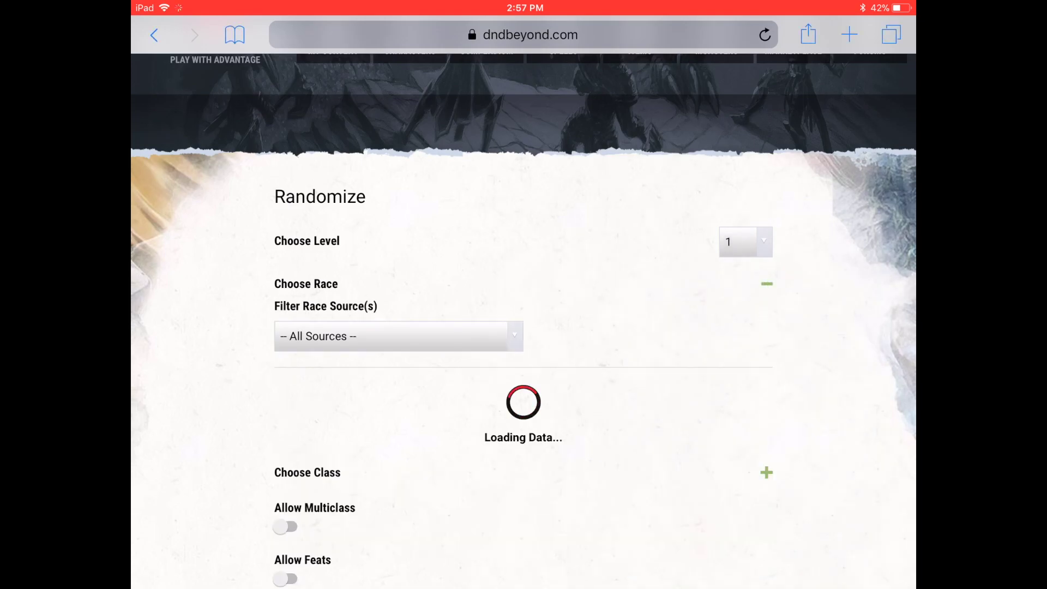
{"action": "left_click", "coordinate": [766, 283]}
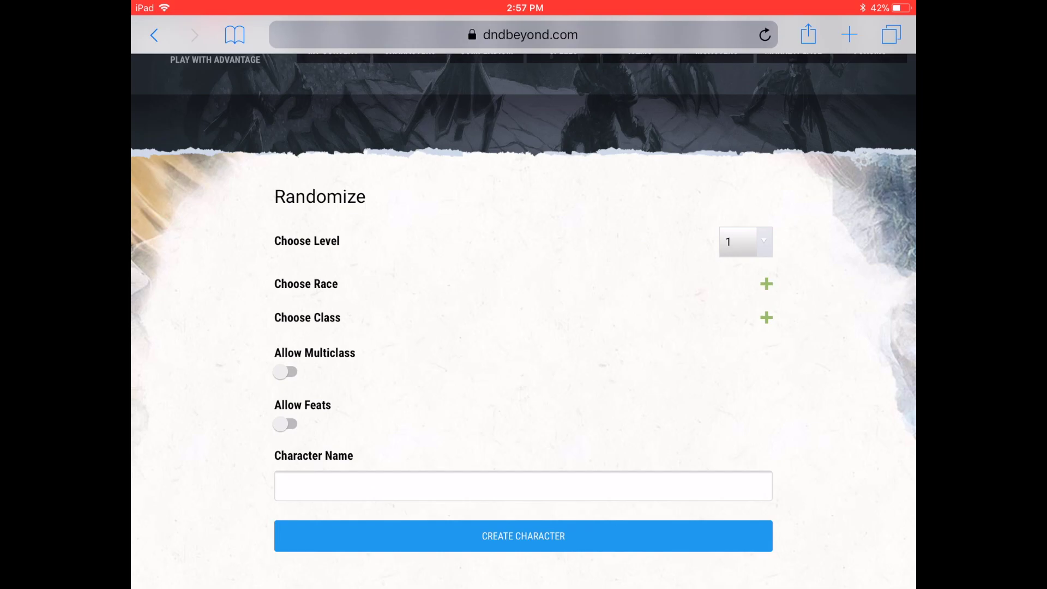
{"action": "left_click", "coordinate": [285, 424]}
{"action": "scroll", "coordinate": [523, 303], "scroll_direction": "down", "scroll_amount": 2}
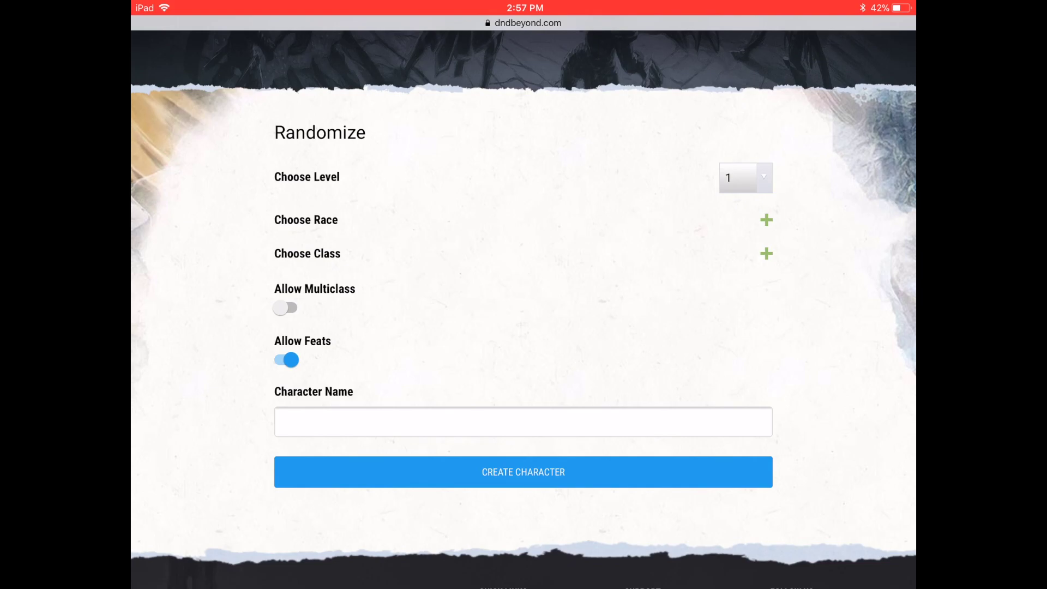
{"action": "left_click", "coordinate": [523, 471]}
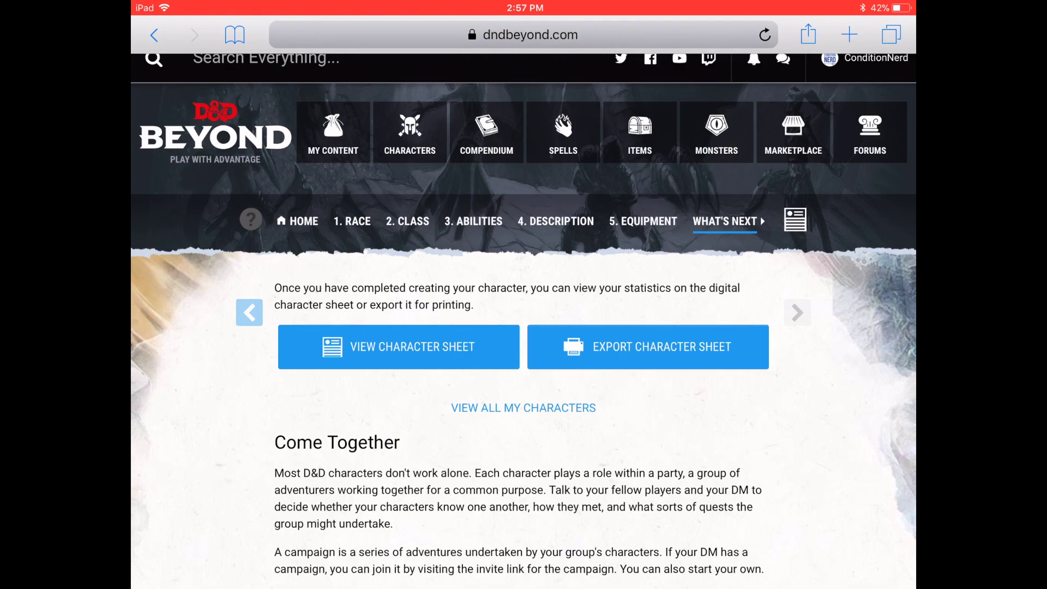
Review the generated character's ability scores and class features, and collapse the class features list
{"action": "left_click", "coordinate": [473, 221]}
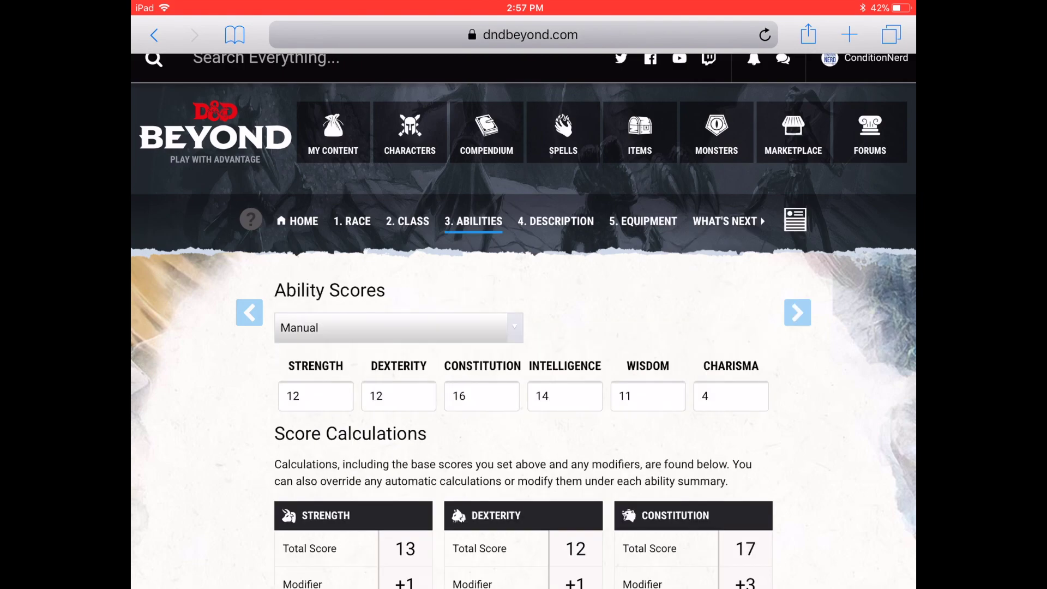
{"action": "left_click", "coordinate": [408, 221]}
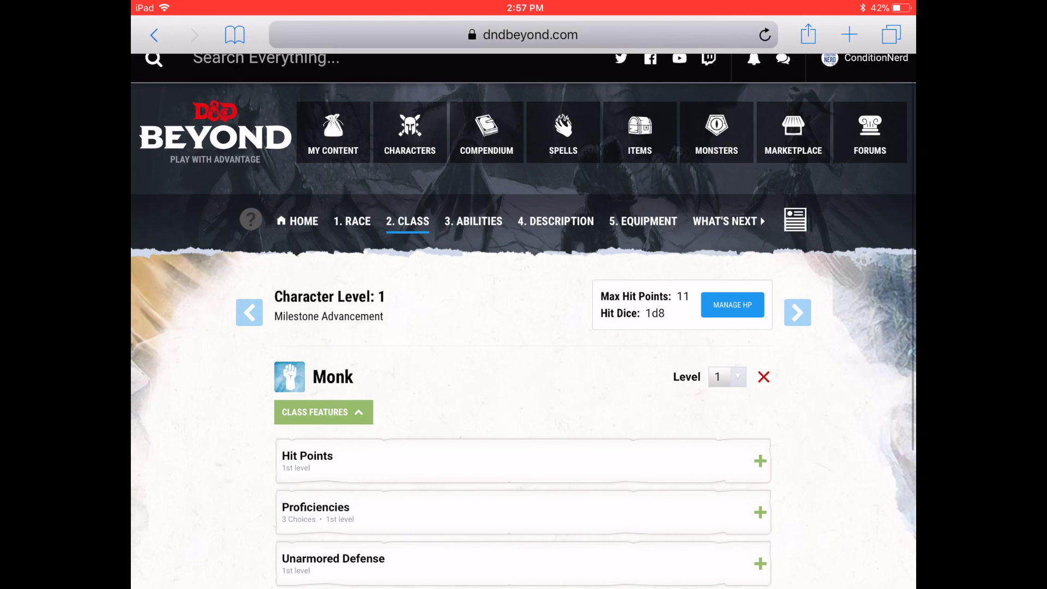
{"action": "scroll", "coordinate": [523, 349], "scroll_direction": "down", "scroll_amount": 4}
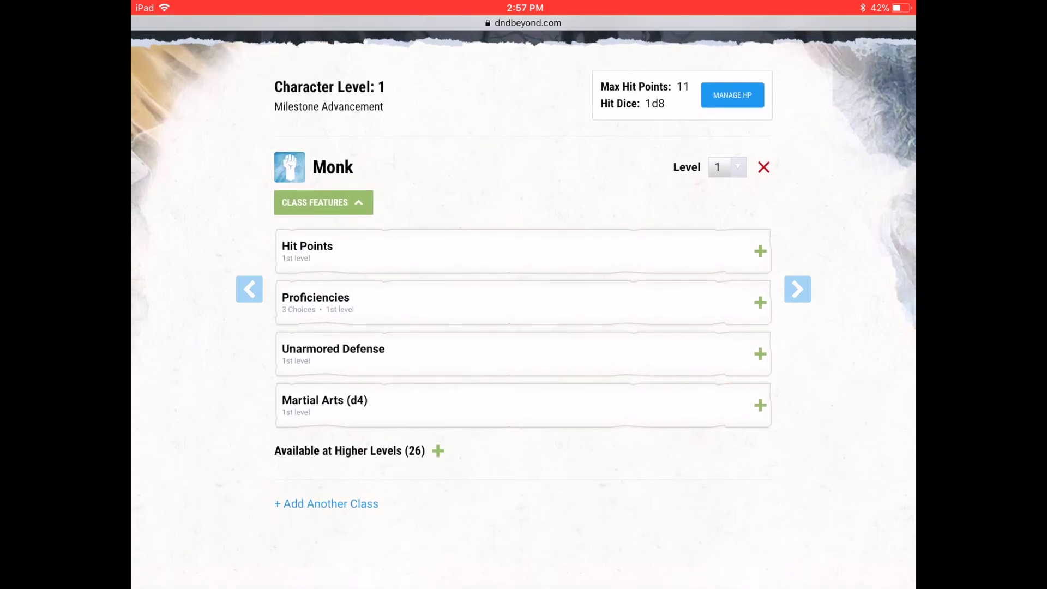
{"action": "left_click", "coordinate": [324, 202]}
{"action": "scroll", "coordinate": [523, 349], "scroll_direction": "down", "scroll_amount": 1}
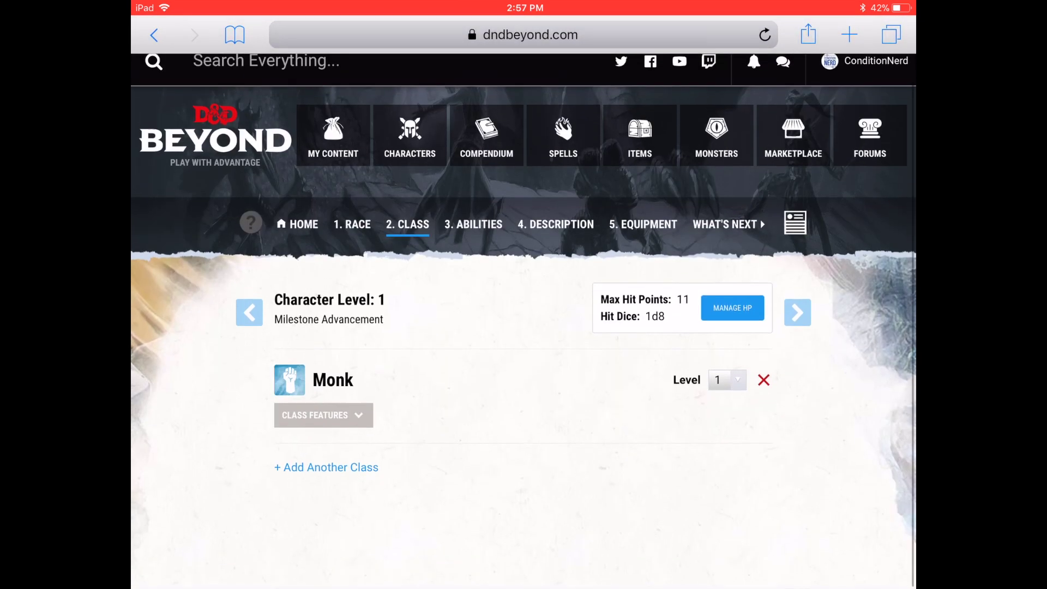
Choose equipment instead of gold as the character's starting equipment and look over the class and background options
{"action": "left_click", "coordinate": [643, 226]}
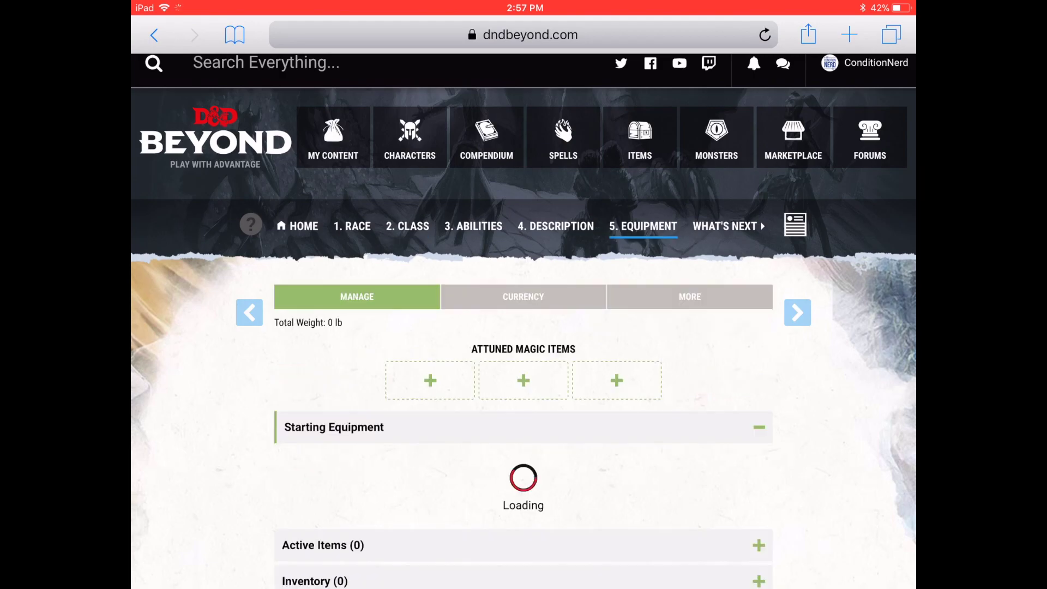
{"action": "scroll", "coordinate": [523, 327], "scroll_direction": "down", "scroll_amount": 3}
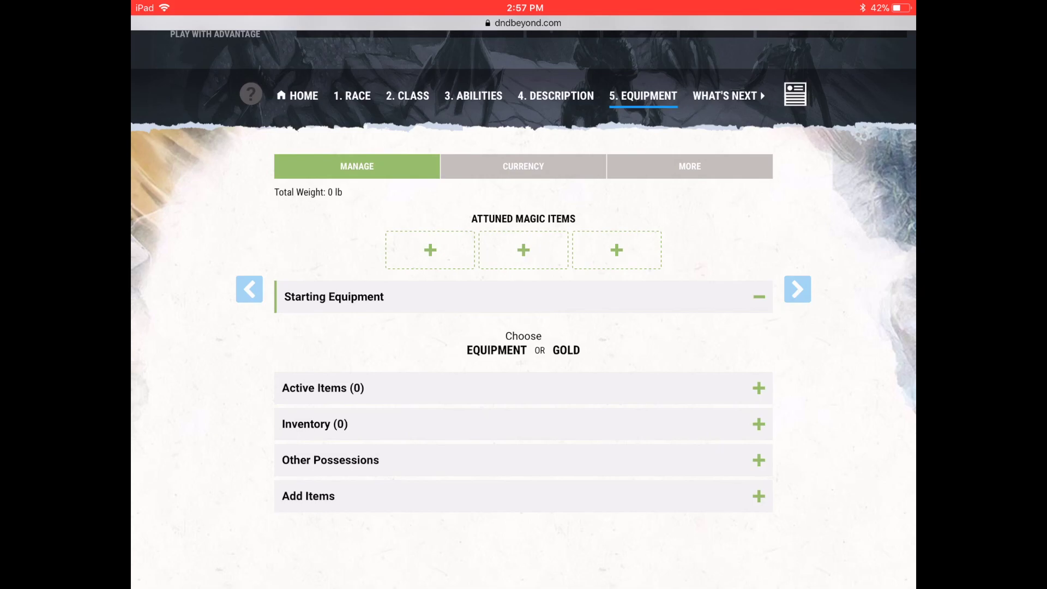
{"action": "left_click", "coordinate": [496, 350]}
{"action": "scroll", "coordinate": [523, 327], "scroll_direction": "down", "scroll_amount": 3}
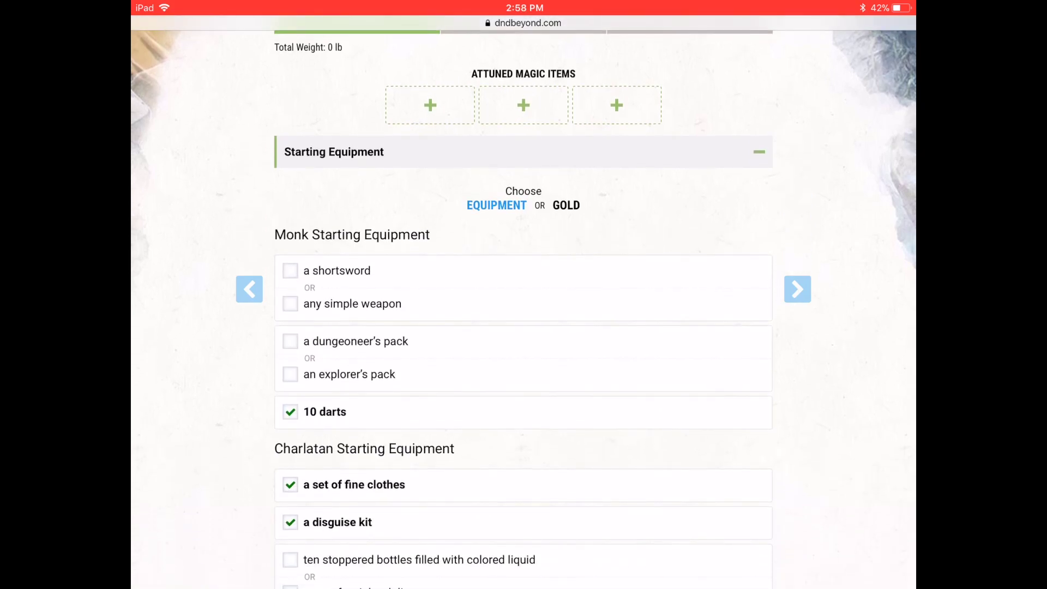
{"action": "scroll", "coordinate": [524, 300], "scroll_direction": "up", "scroll_amount": 5}
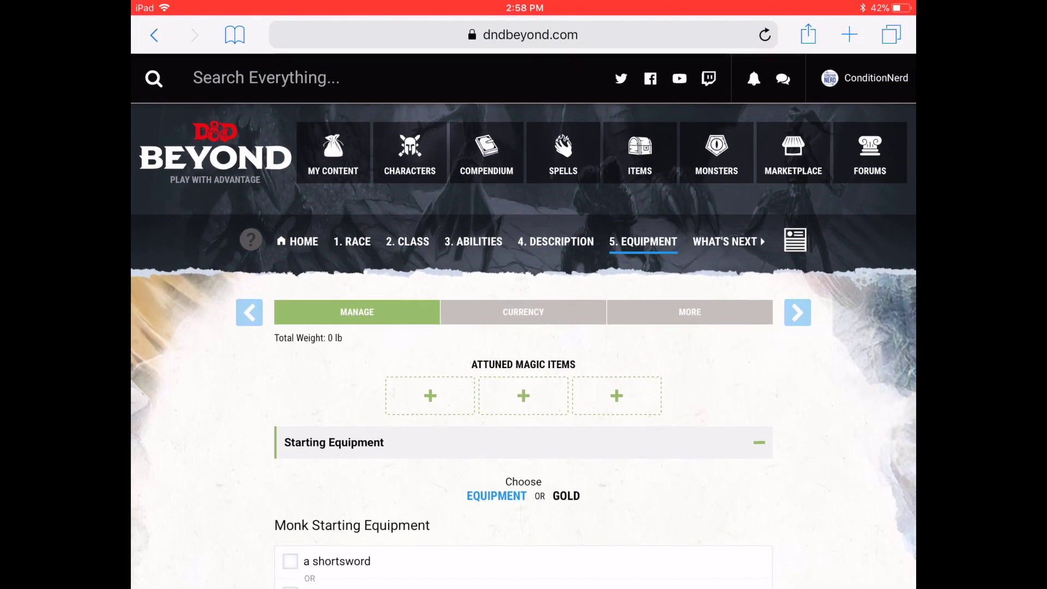
Open the generated character's sheet and review the abilities, skills and attacks sections
{"action": "left_click", "coordinate": [764, 35]}
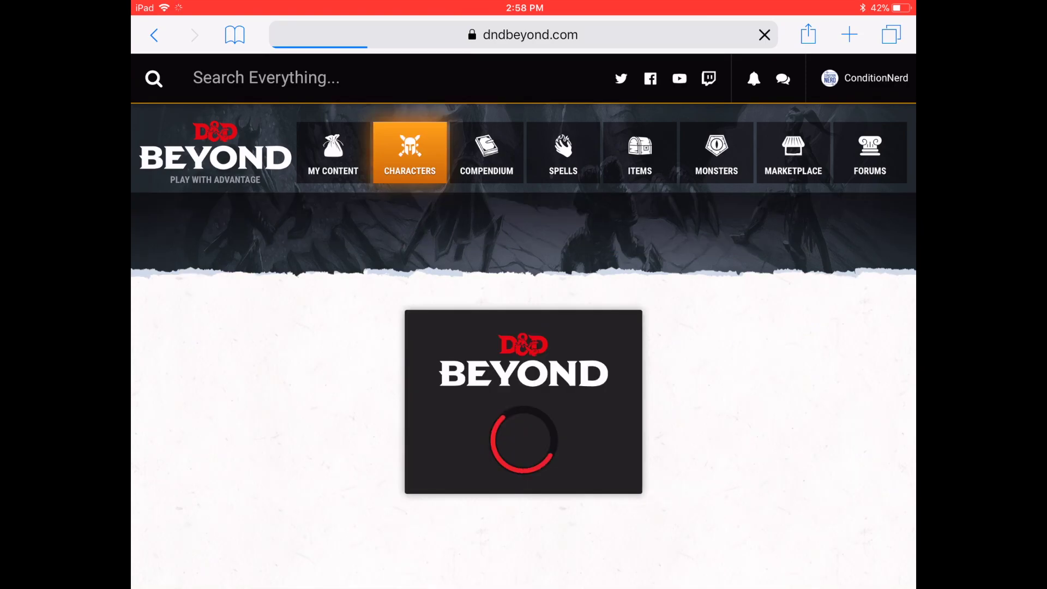
{"action": "scroll", "coordinate": [523, 305], "scroll_direction": "down", "scroll_amount": 2}
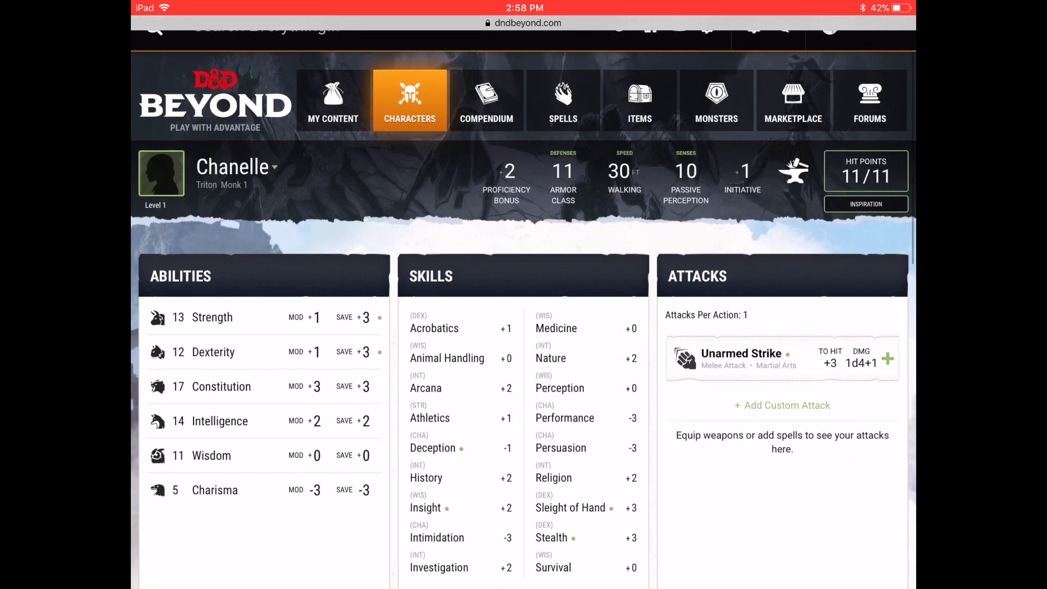
{"action": "scroll", "coordinate": [524, 305], "scroll_direction": "down", "scroll_amount": 3}
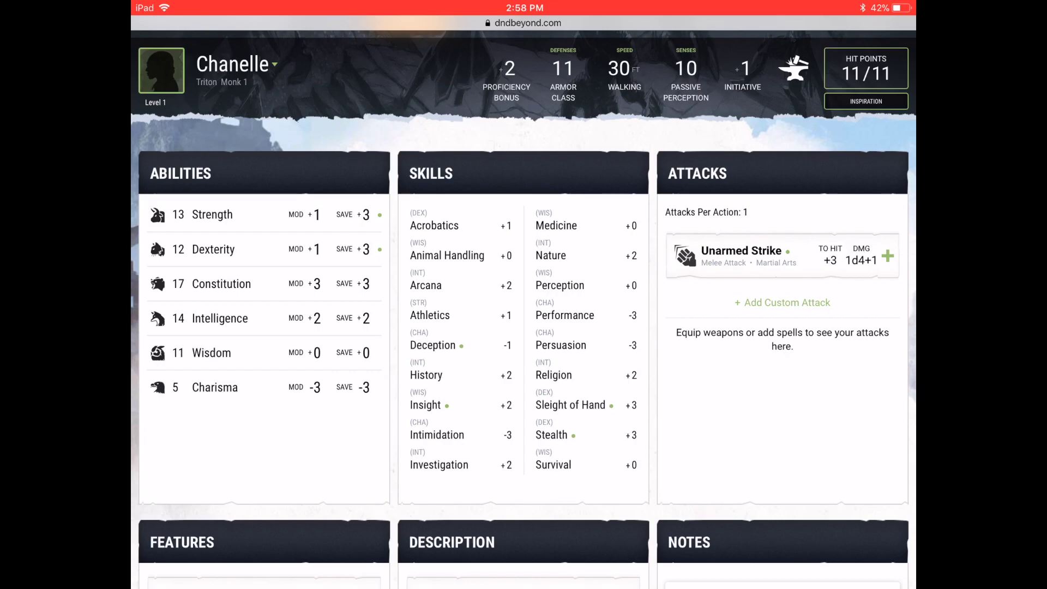
{"action": "scroll", "coordinate": [523, 309], "scroll_direction": "down", "scroll_amount": 1}
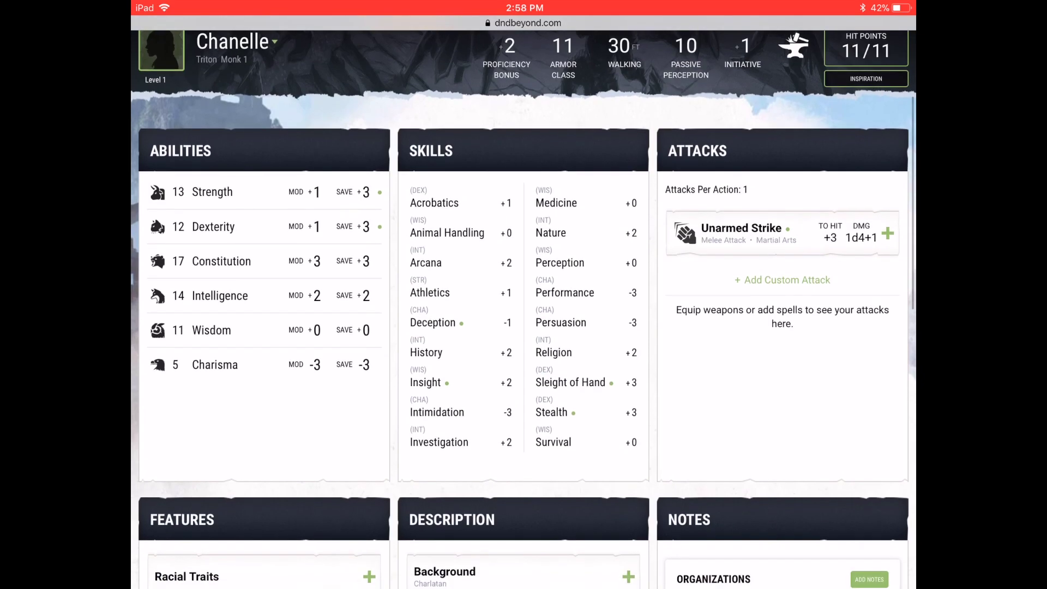
{"action": "scroll", "coordinate": [524, 305], "scroll_direction": "down", "scroll_amount": 3}
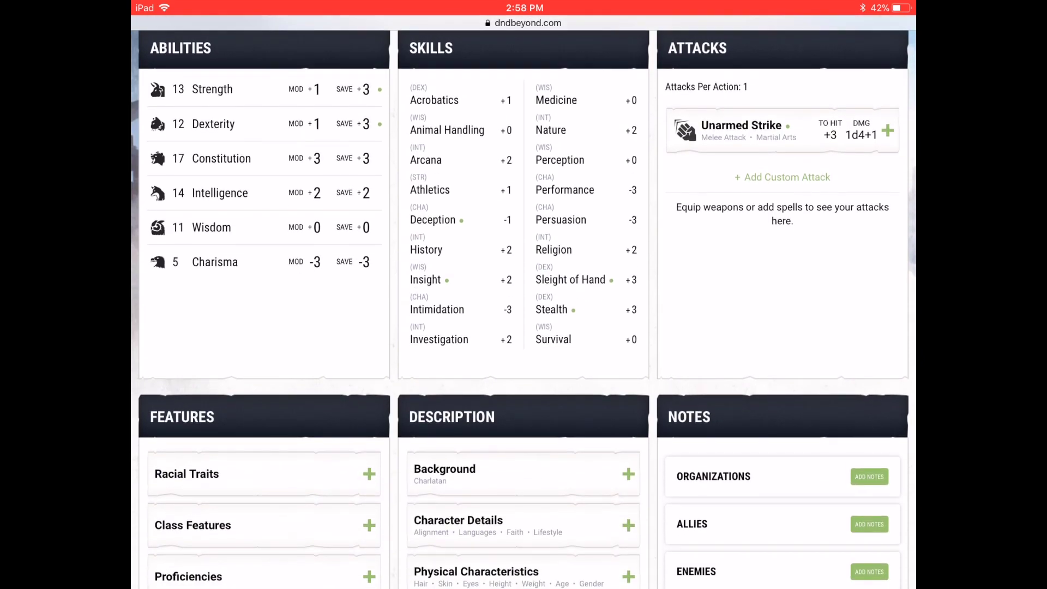
{"action": "scroll", "coordinate": [524, 305], "scroll_direction": "down", "scroll_amount": 4}
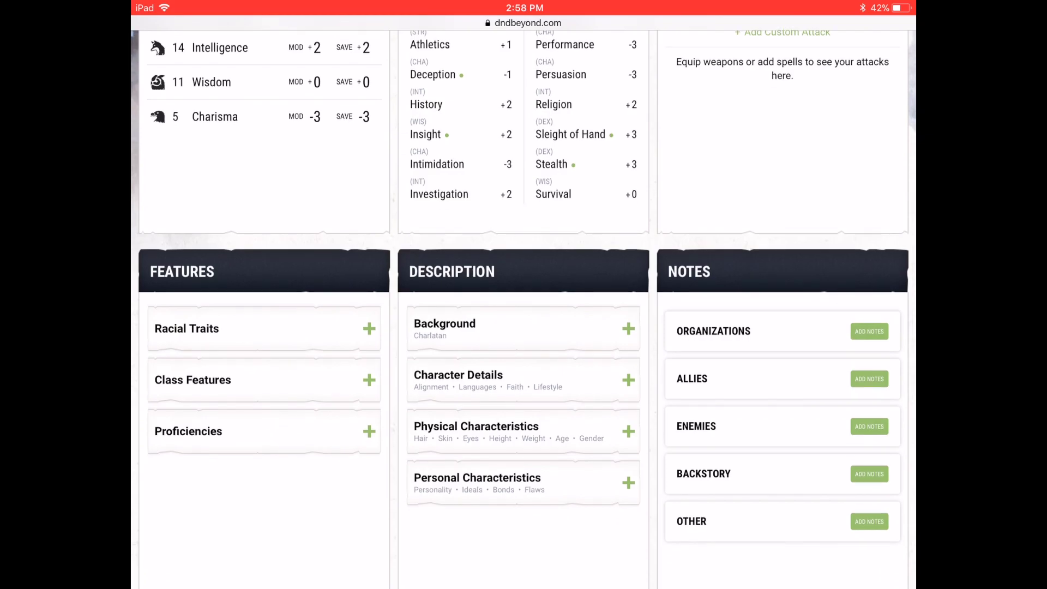
Expand the racial traits and read the Ability Score Increase, Age, Alignment and Size entries
{"action": "left_click", "coordinate": [264, 328]}
{"action": "left_click", "coordinate": [224, 386]}
{"action": "scroll", "coordinate": [524, 306], "scroll_direction": "down", "scroll_amount": 5}
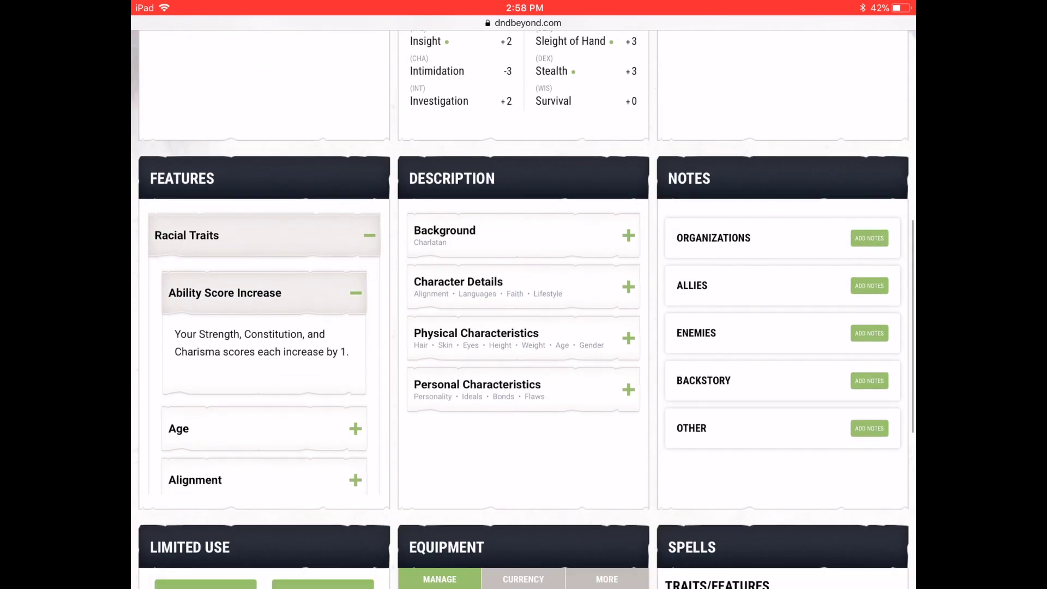
{"action": "left_click", "coordinate": [218, 319]}
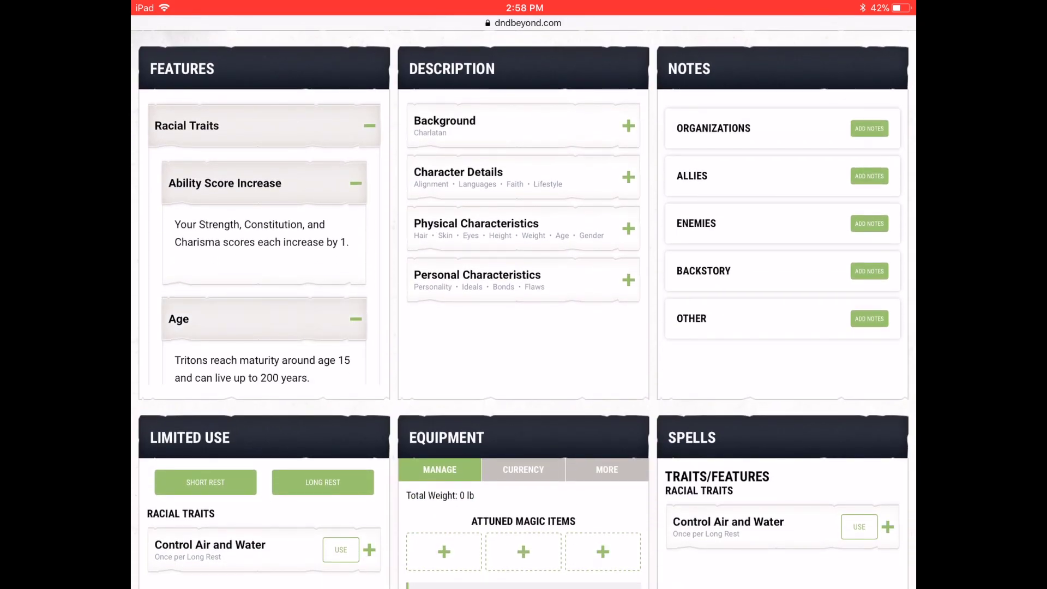
{"action": "scroll", "coordinate": [264, 246], "scroll_direction": "down", "scroll_amount": 5}
{"action": "left_click", "coordinate": [218, 290]}
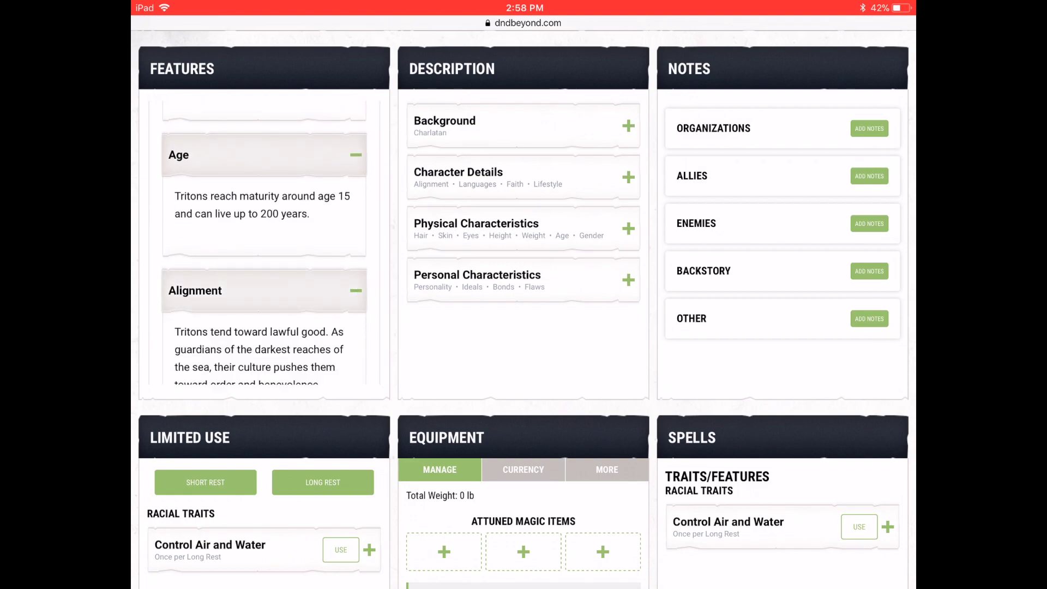
{"action": "scroll", "coordinate": [264, 245], "scroll_direction": "down", "scroll_amount": 5}
{"action": "left_click", "coordinate": [218, 291]}
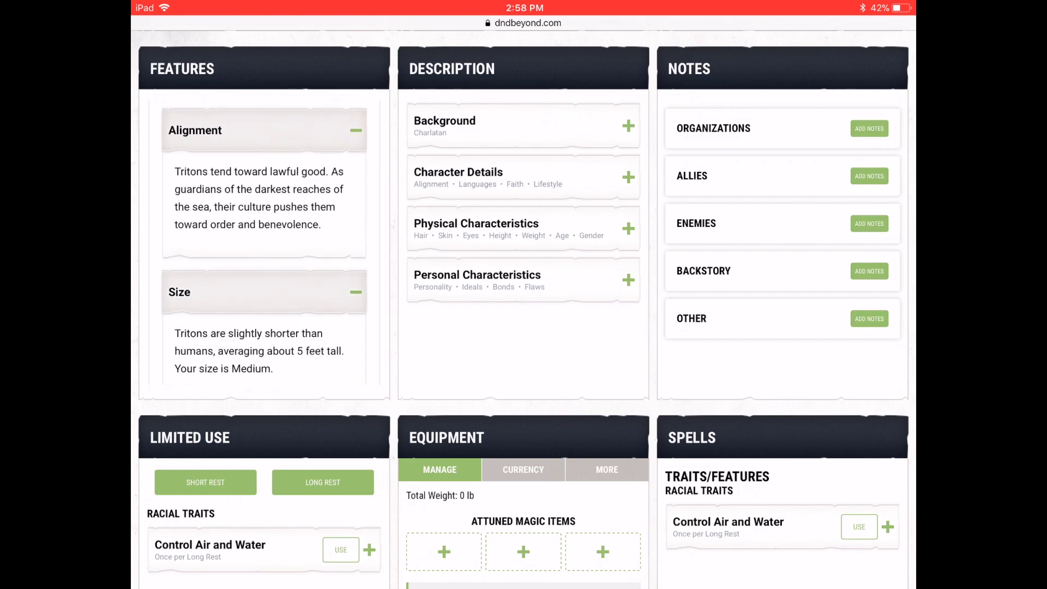
Expand and read the Speed, Amphibious and Control Air and Water racial traits
{"action": "scroll", "coordinate": [263, 245], "scroll_direction": "down", "scroll_amount": 3}
{"action": "left_click", "coordinate": [218, 329]}
{"action": "scroll", "coordinate": [264, 246], "scroll_direction": "down", "scroll_amount": 3}
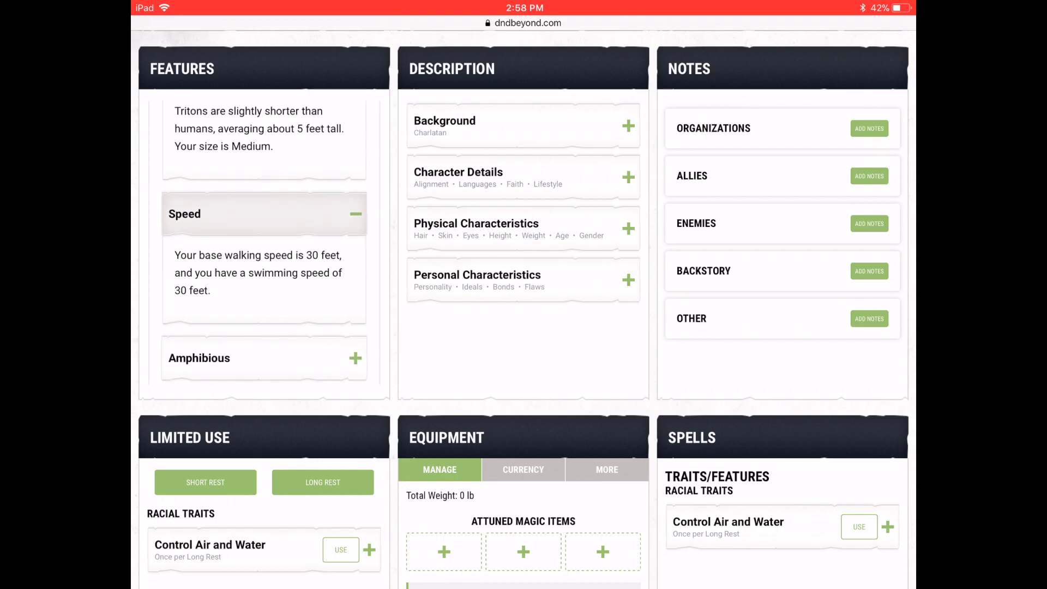
{"action": "scroll", "coordinate": [264, 245], "scroll_direction": "down", "scroll_amount": 5}
{"action": "left_click", "coordinate": [218, 172]}
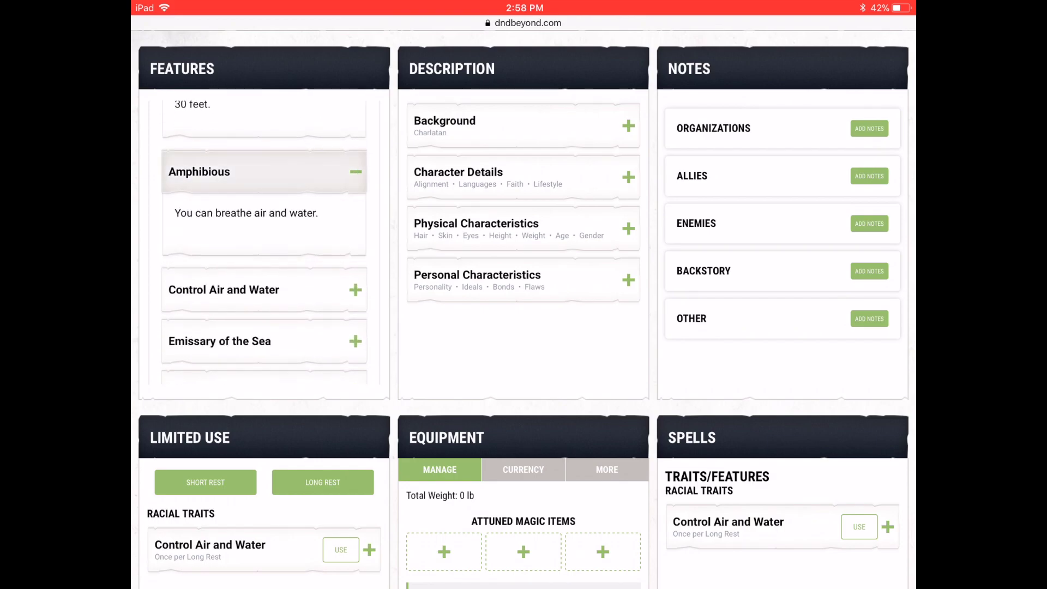
{"action": "left_click", "coordinate": [218, 290]}
{"action": "scroll", "coordinate": [264, 245], "scroll_direction": "down", "scroll_amount": 4}
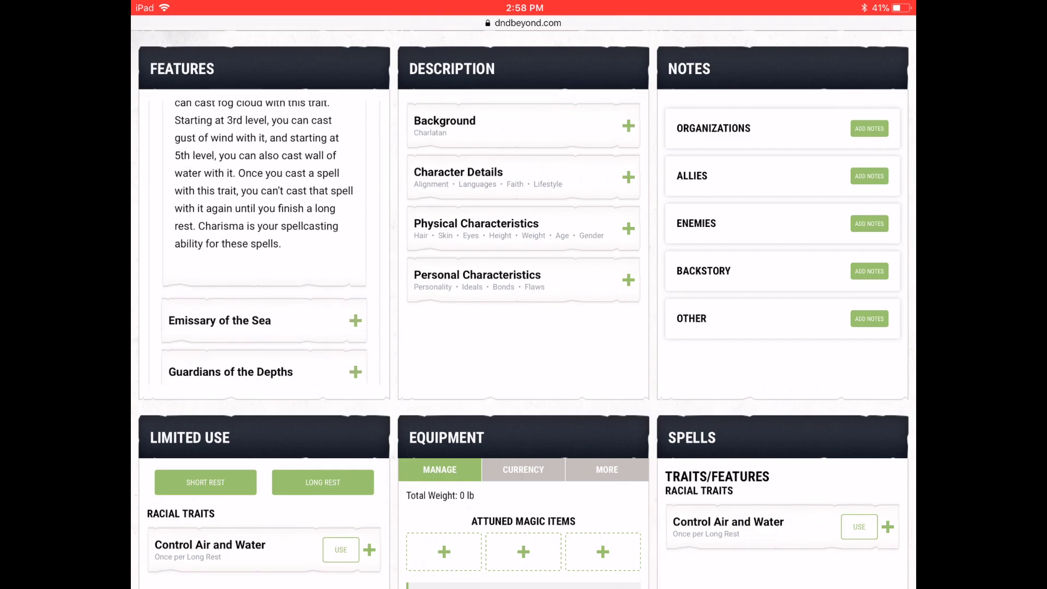
Expand and read the Emissary of the Sea, Guardians of the Depths and Languages racial traits
{"action": "left_click", "coordinate": [219, 297]}
{"action": "scroll", "coordinate": [264, 245], "scroll_direction": "down", "scroll_amount": 2}
{"action": "scroll", "coordinate": [263, 246], "scroll_direction": "down", "scroll_amount": 4}
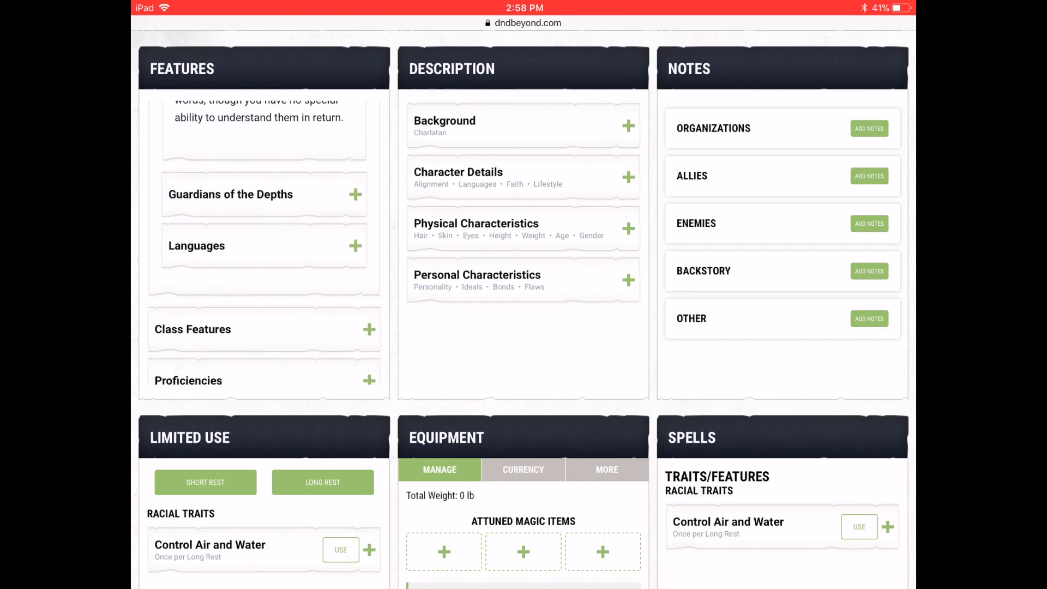
{"action": "left_click", "coordinate": [218, 175]}
{"action": "scroll", "coordinate": [264, 246], "scroll_direction": "down", "scroll_amount": 1}
{"action": "scroll", "coordinate": [264, 246], "scroll_direction": "down", "scroll_amount": 1}
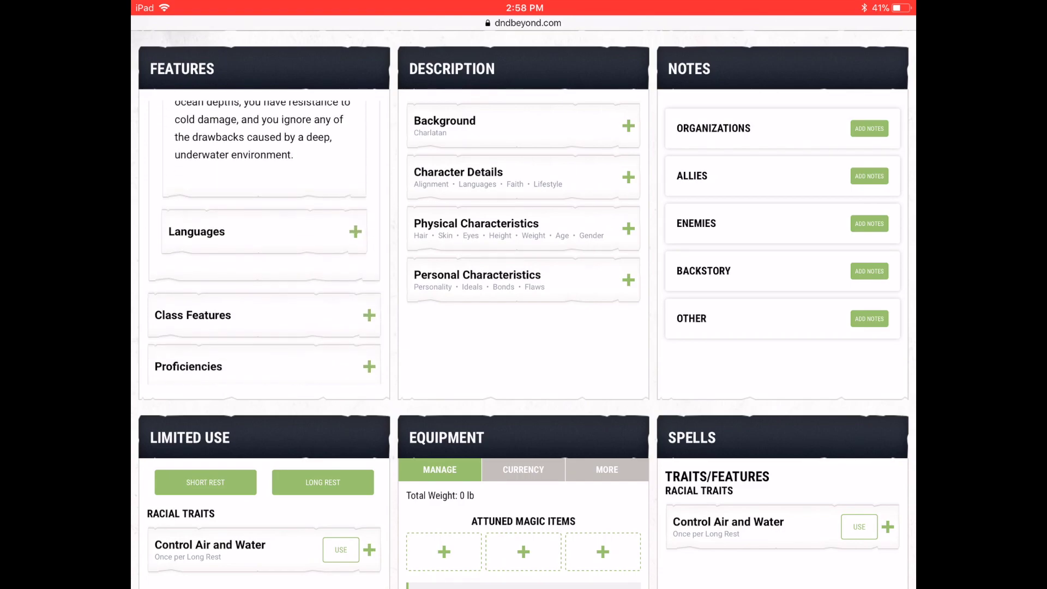
{"action": "left_click", "coordinate": [218, 231]}
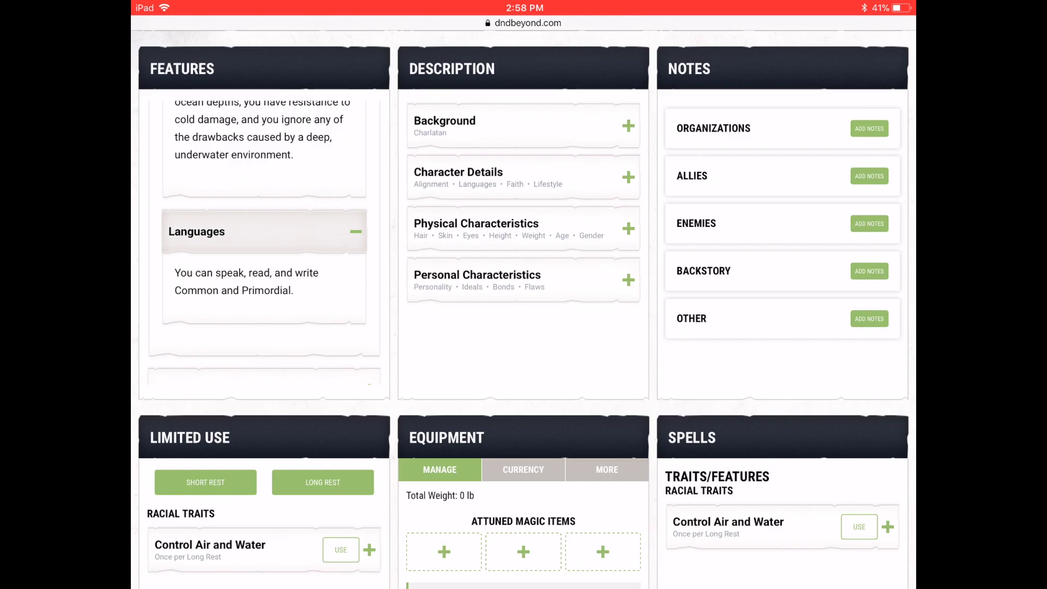
{"action": "scroll", "coordinate": [264, 245], "scroll_direction": "down", "scroll_amount": 3}
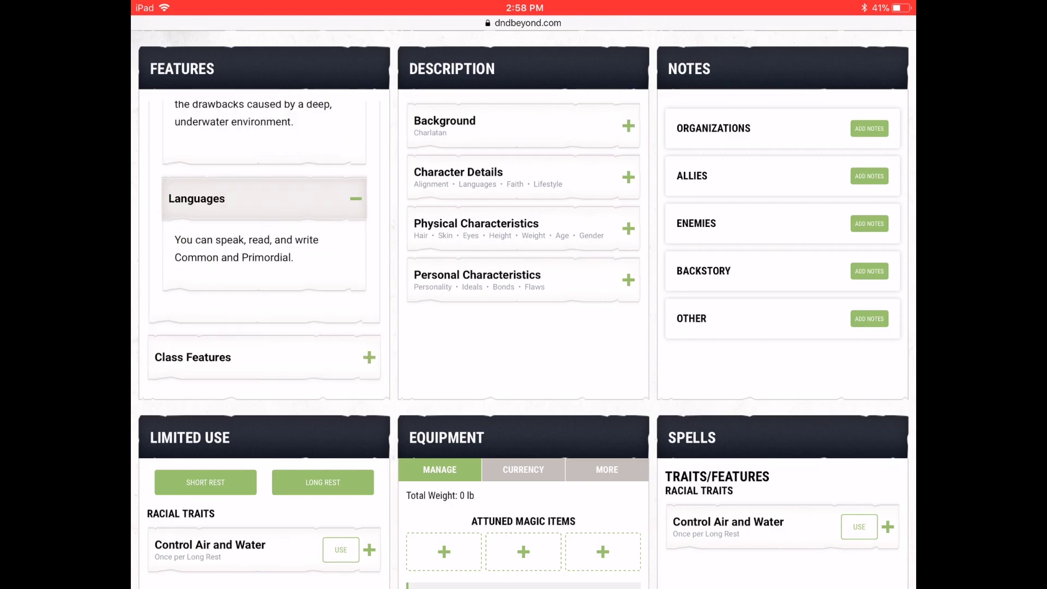
Expand the class features on the sheet and read the Hit Points entry
{"action": "left_click", "coordinate": [218, 300]}
{"action": "scroll", "coordinate": [264, 246], "scroll_direction": "down", "scroll_amount": 3}
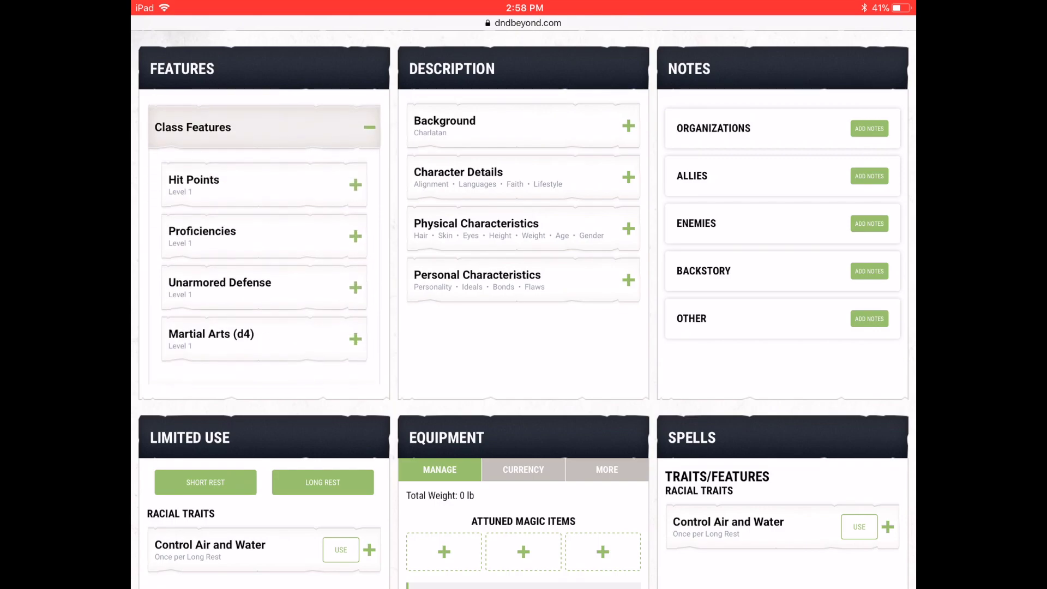
{"action": "left_click", "coordinate": [263, 180]}
{"action": "scroll", "coordinate": [264, 245], "scroll_direction": "down", "scroll_amount": 3}
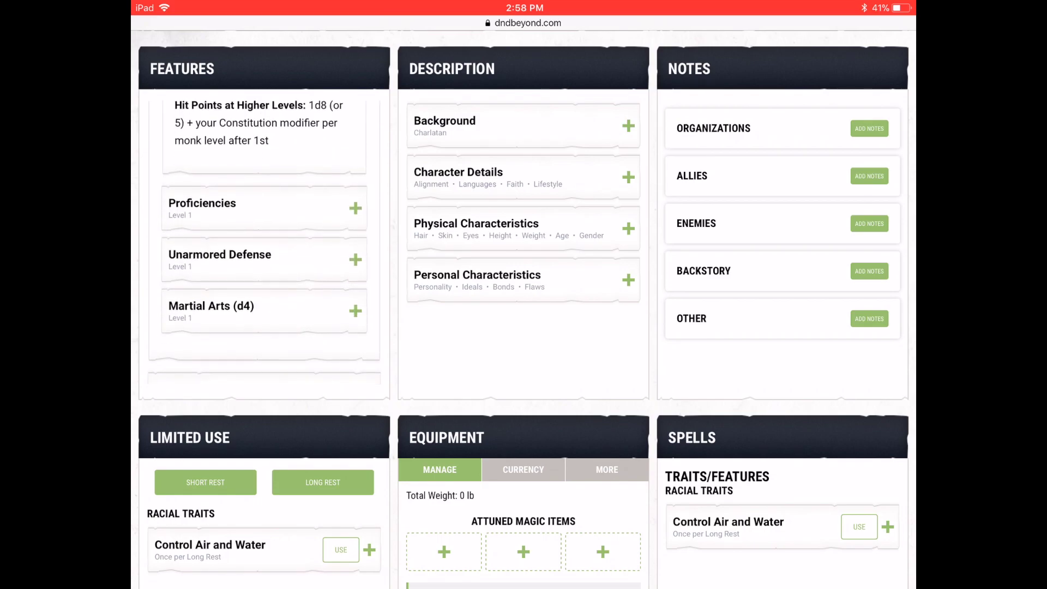
Expand the Charlatan background in the description and read its False Identity feature
{"action": "left_click", "coordinate": [523, 126]}
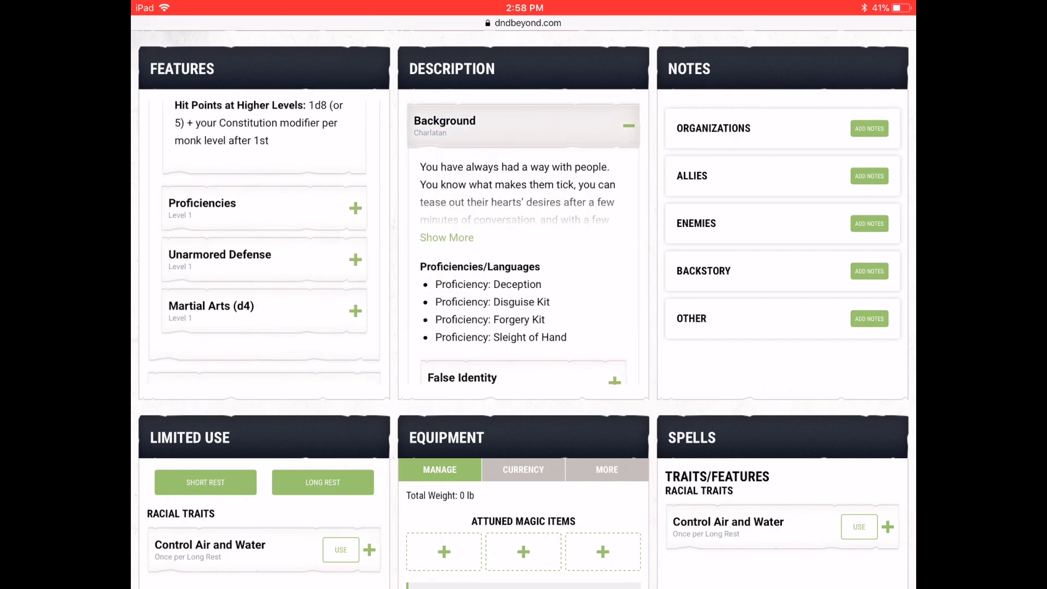
{"action": "scroll", "coordinate": [523, 245], "scroll_direction": "down", "scroll_amount": 5}
{"action": "left_click", "coordinate": [523, 227]}
{"action": "scroll", "coordinate": [523, 245], "scroll_direction": "down", "scroll_amount": 8}
{"action": "scroll", "coordinate": [524, 246], "scroll_direction": "down", "scroll_amount": 2}
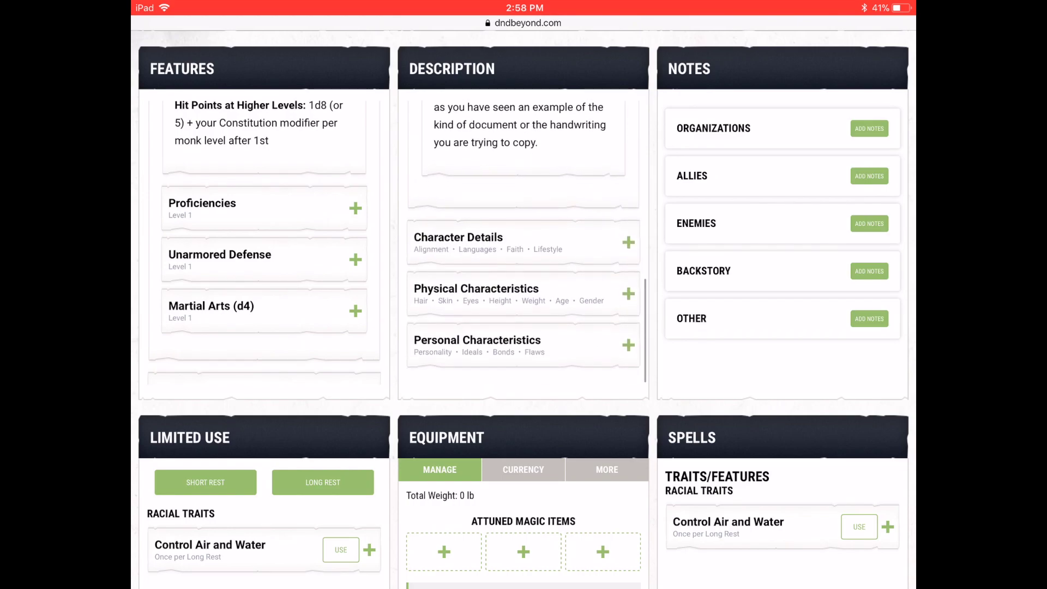
Expand and look through the Character Details and Physical Characteristics sections of the description
{"action": "left_click", "coordinate": [523, 248]}
{"action": "scroll", "coordinate": [523, 245], "scroll_direction": "down", "scroll_amount": 5}
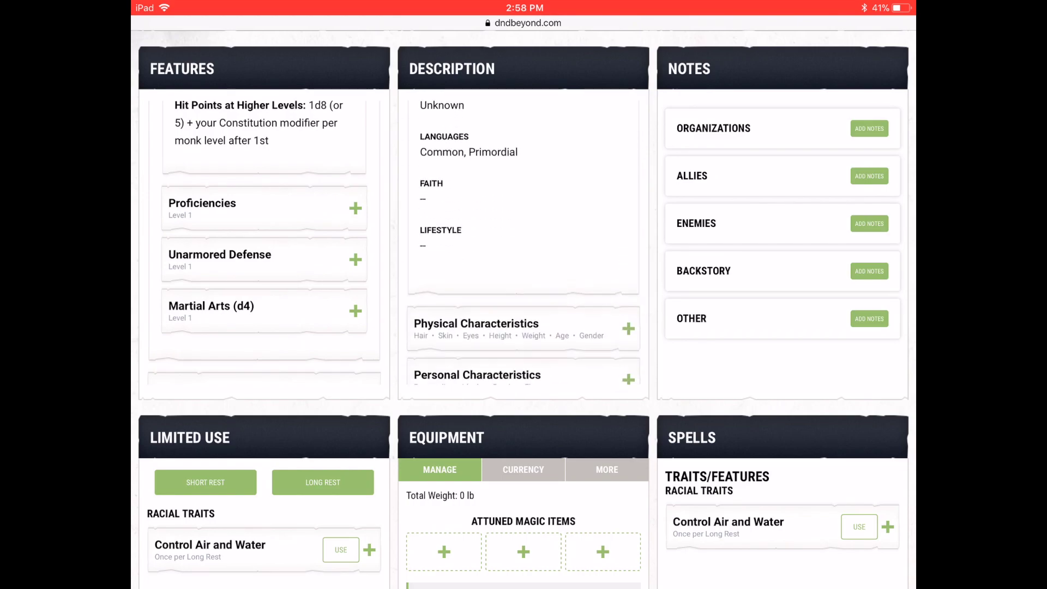
{"action": "left_click", "coordinate": [524, 301]}
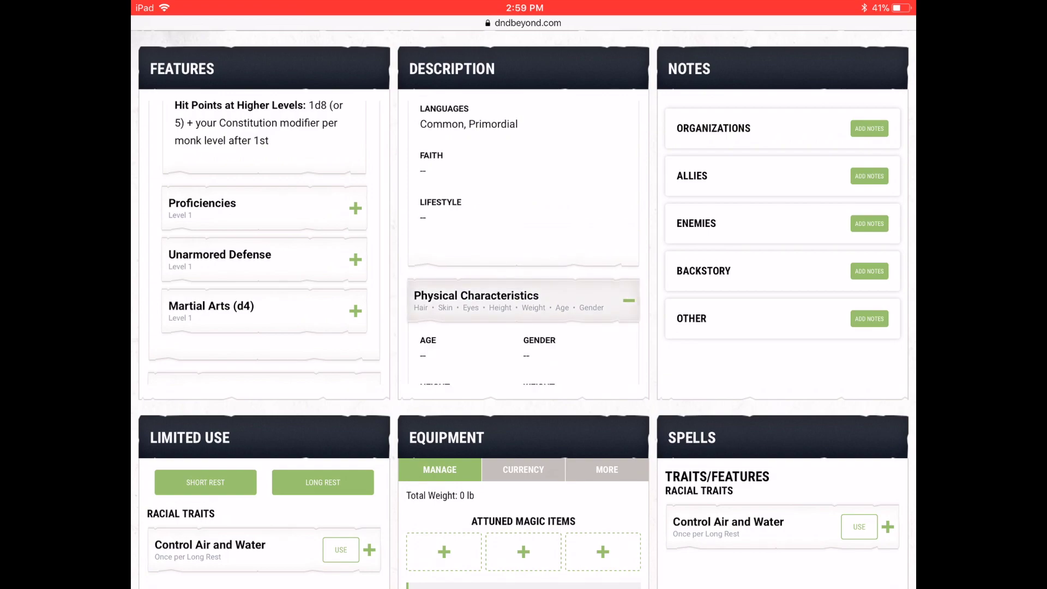
{"action": "scroll", "coordinate": [523, 245], "scroll_direction": "down", "scroll_amount": 4}
{"action": "scroll", "coordinate": [523, 245], "scroll_direction": "up", "scroll_amount": 2}
{"action": "scroll", "coordinate": [524, 245], "scroll_direction": "down", "scroll_amount": 2}
{"action": "scroll", "coordinate": [523, 245], "scroll_direction": "down", "scroll_amount": 1}
Expand Personal Characteristics and look over its entries for personality traits, ideals and bonds
{"action": "left_click", "coordinate": [523, 351]}
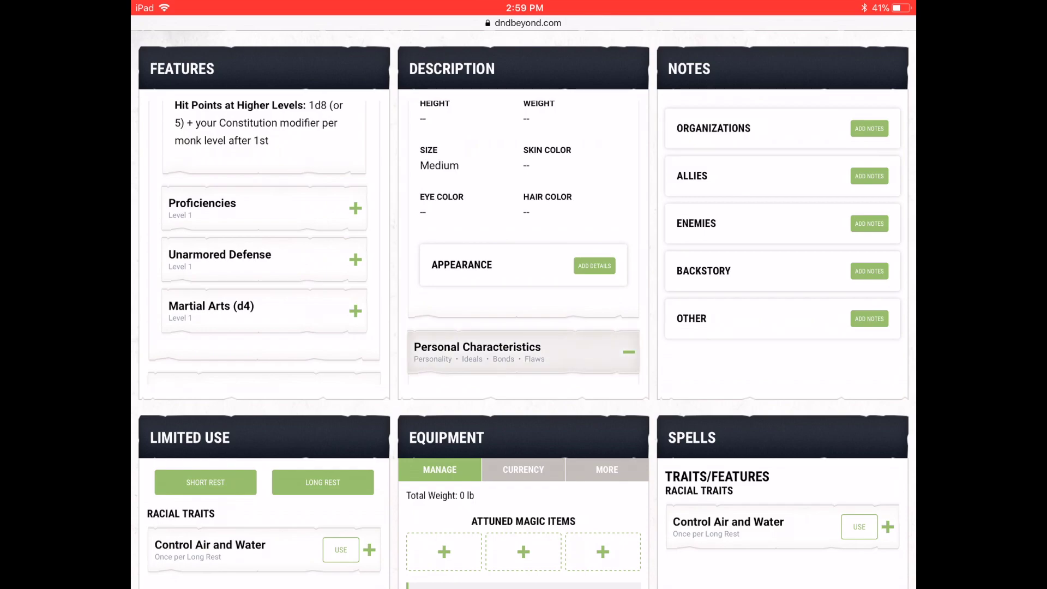
{"action": "scroll", "coordinate": [523, 327], "scroll_direction": "down", "scroll_amount": 5}
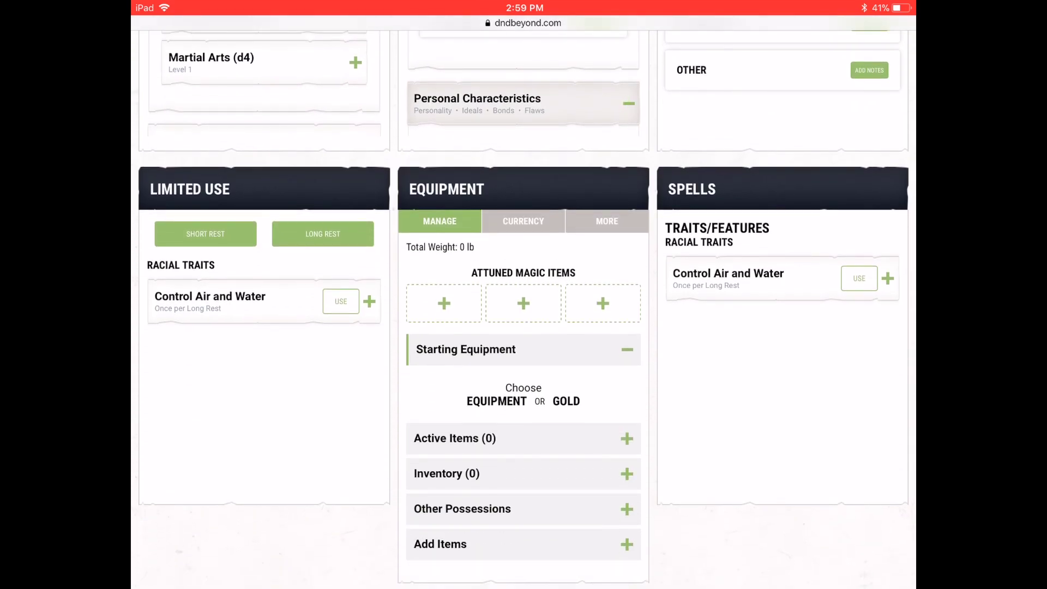
{"action": "scroll", "coordinate": [523, 93], "scroll_direction": "down", "scroll_amount": 3}
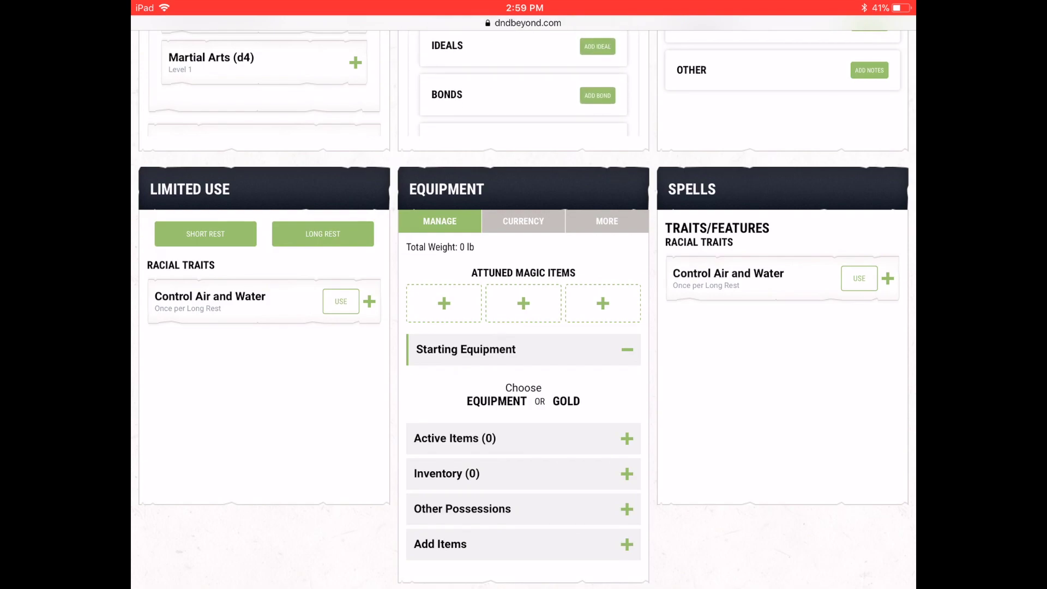
{"action": "scroll", "coordinate": [524, 93], "scroll_direction": "up", "scroll_amount": 1}
{"action": "scroll", "coordinate": [524, 294], "scroll_direction": "up", "scroll_amount": 5}
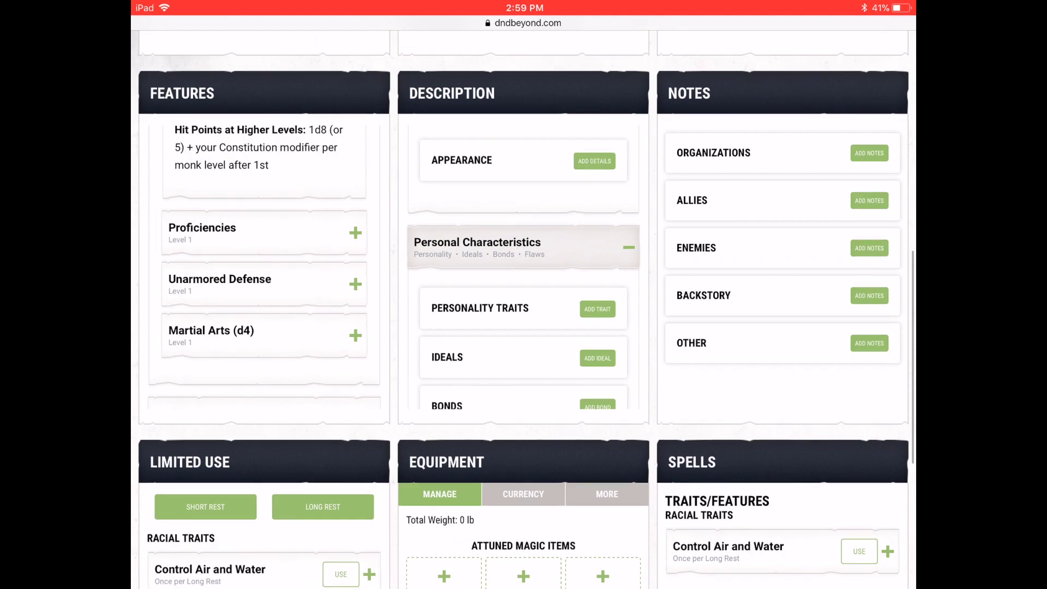
Expand the Control Air and Water racial trait under Limited Use to view its details
{"action": "scroll", "coordinate": [523, 294], "scroll_direction": "down", "scroll_amount": 3}
{"action": "scroll", "coordinate": [523, 294], "scroll_direction": "down", "scroll_amount": 2}
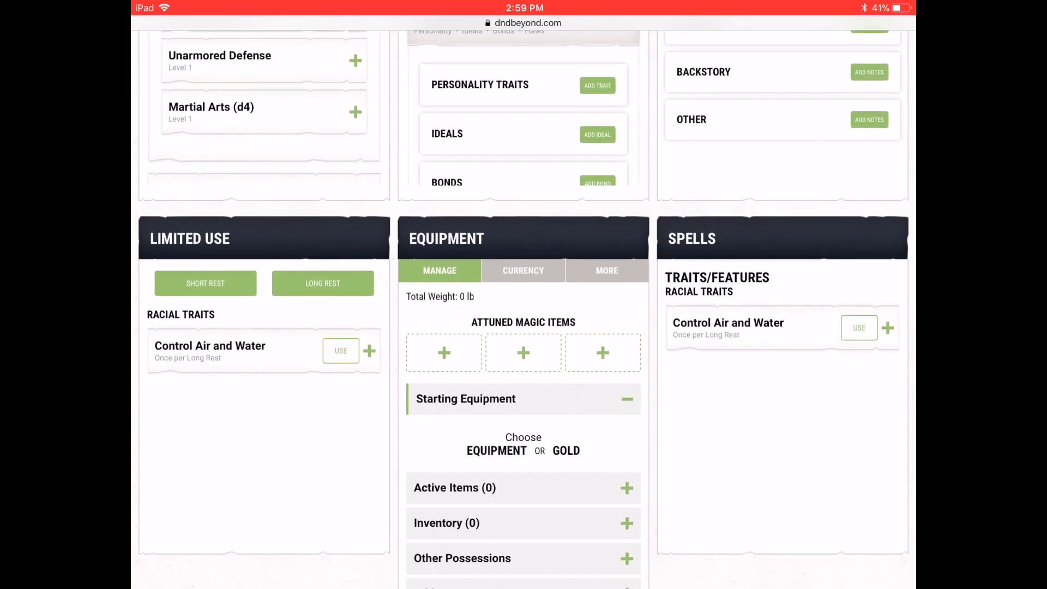
{"action": "left_click", "coordinate": [369, 350]}
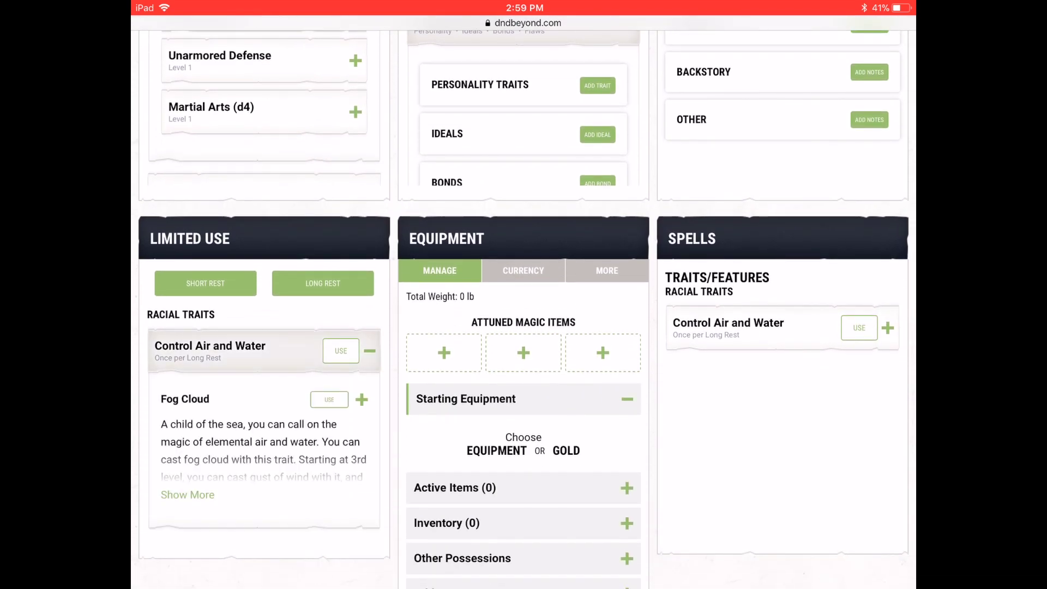
{"action": "scroll", "coordinate": [524, 294], "scroll_direction": "down", "scroll_amount": 2}
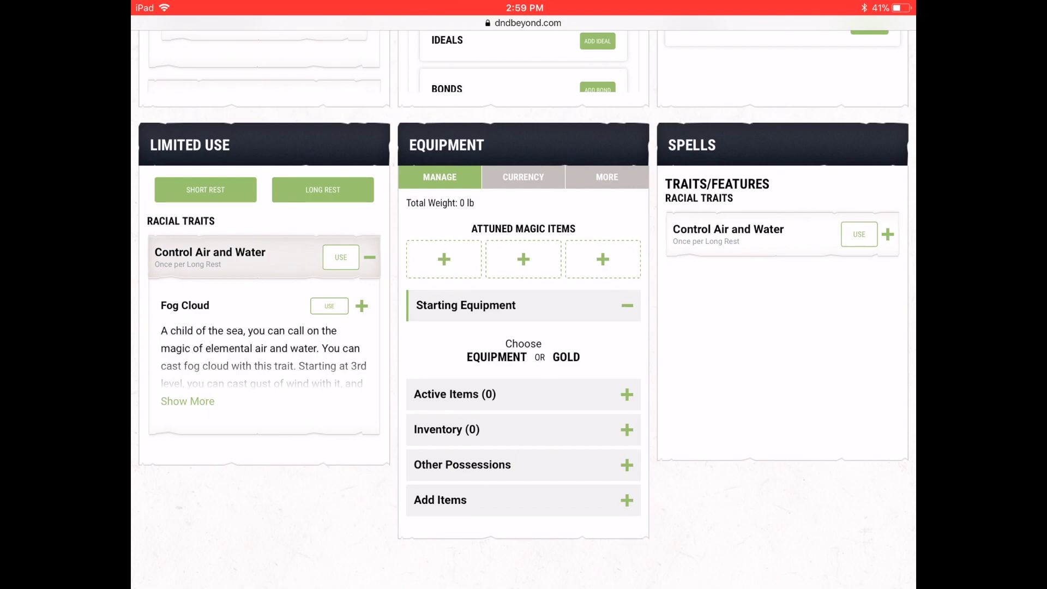
Choose equipment instead of gold and select a shortsword and an explorer's pack as the Monk starting equipment
{"action": "left_click", "coordinate": [496, 356]}
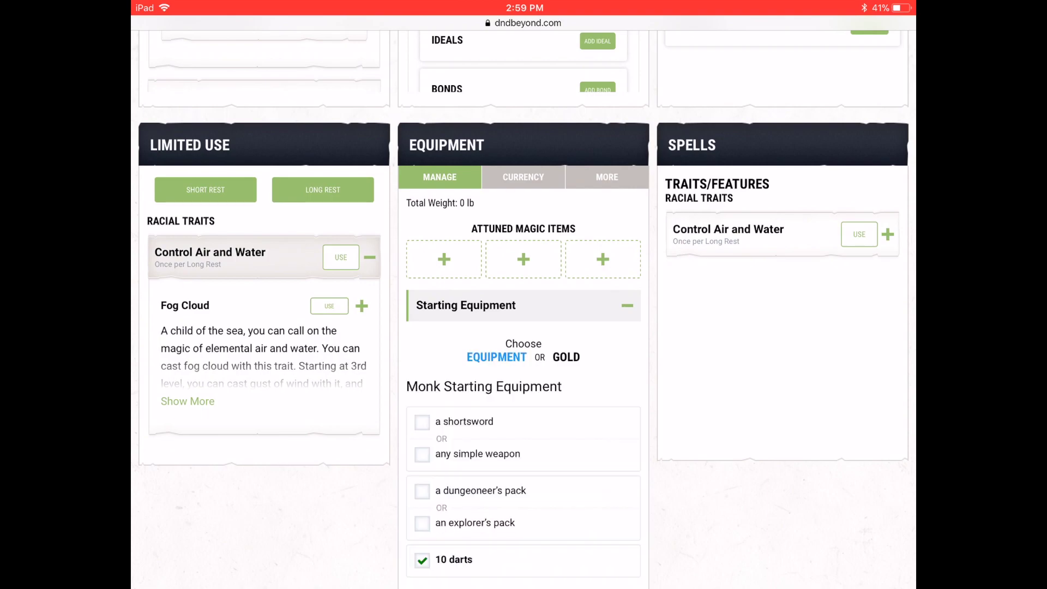
{"action": "scroll", "coordinate": [524, 305], "scroll_direction": "down", "scroll_amount": 3}
{"action": "left_click", "coordinate": [422, 284]}
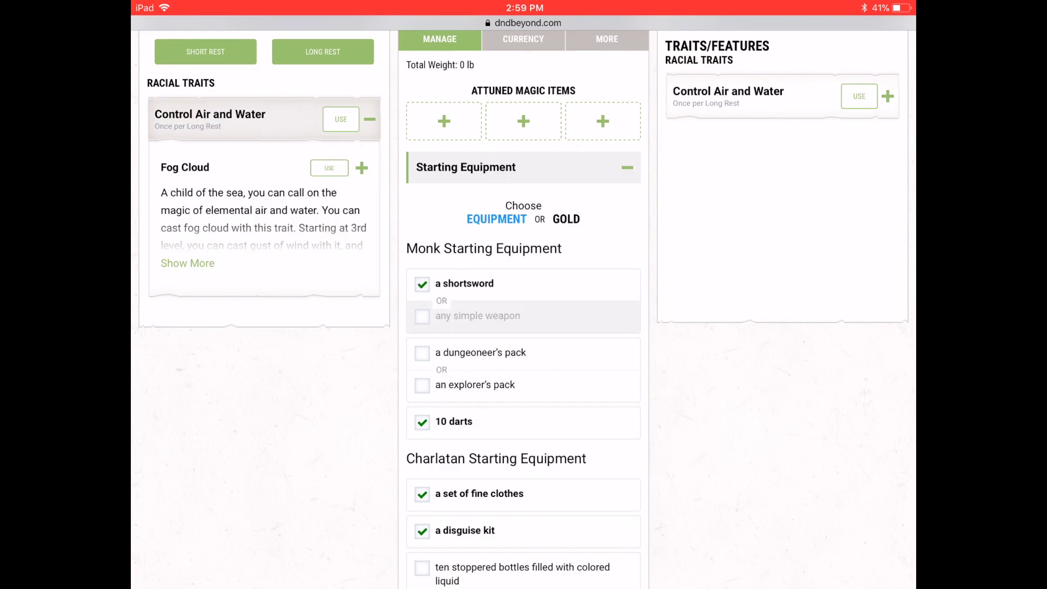
{"action": "left_click", "coordinate": [421, 385]}
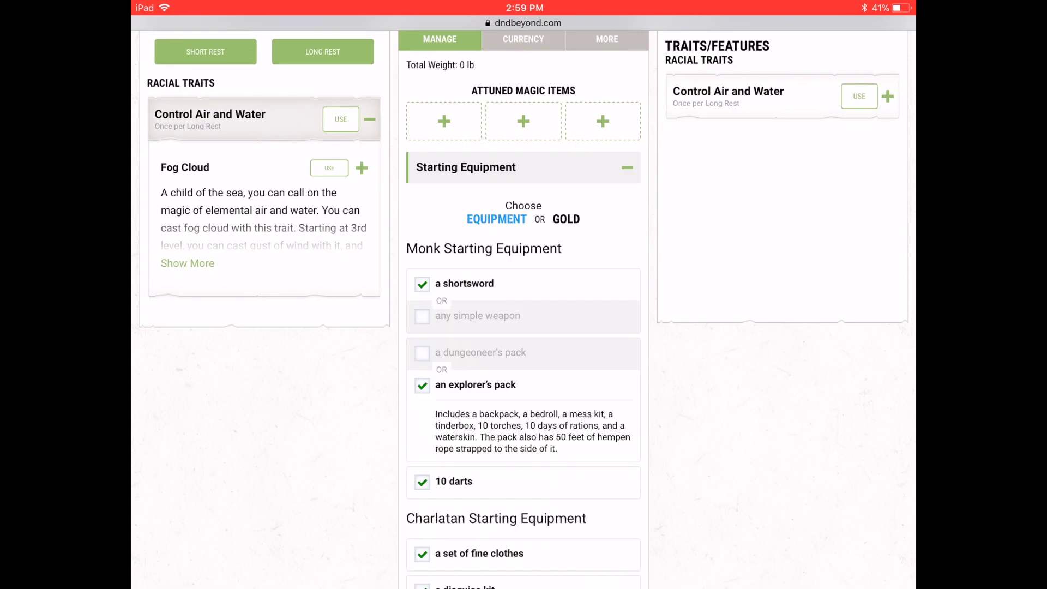
Select a deck of marked cards for the Charlatan, add the starting equipment, and expand the inventory
{"action": "scroll", "coordinate": [523, 306], "scroll_direction": "down", "scroll_amount": 5}
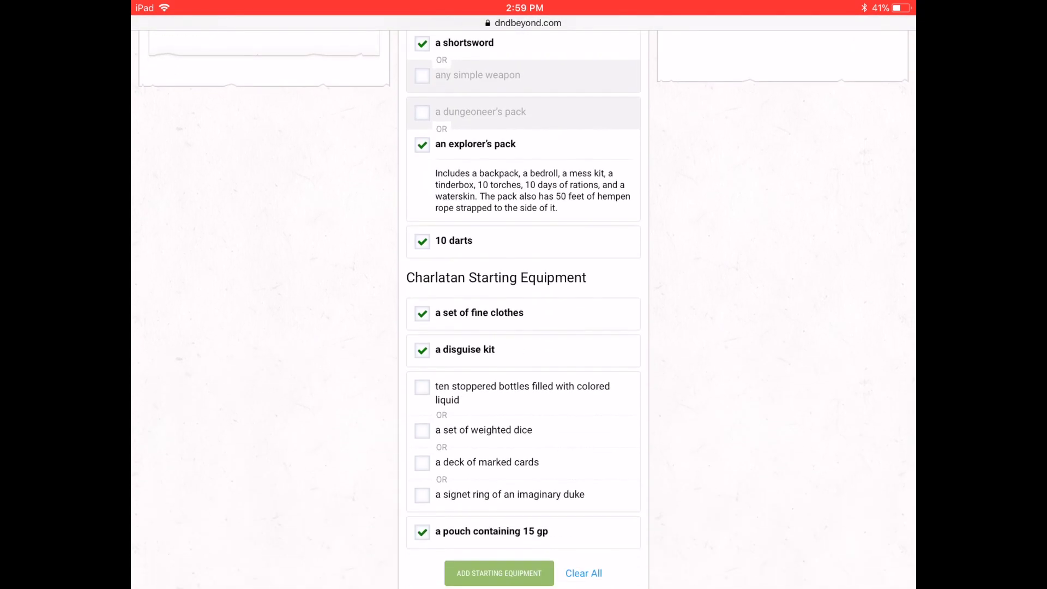
{"action": "scroll", "coordinate": [523, 306], "scroll_direction": "down", "scroll_amount": 3}
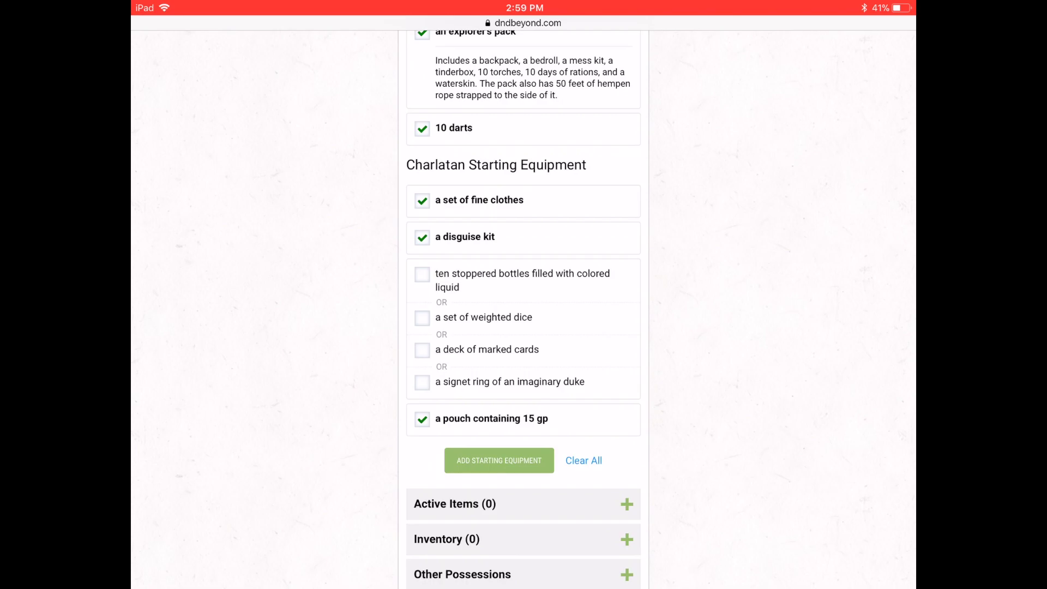
{"action": "left_click", "coordinate": [422, 350]}
{"action": "scroll", "coordinate": [523, 305], "scroll_direction": "down", "scroll_amount": 3}
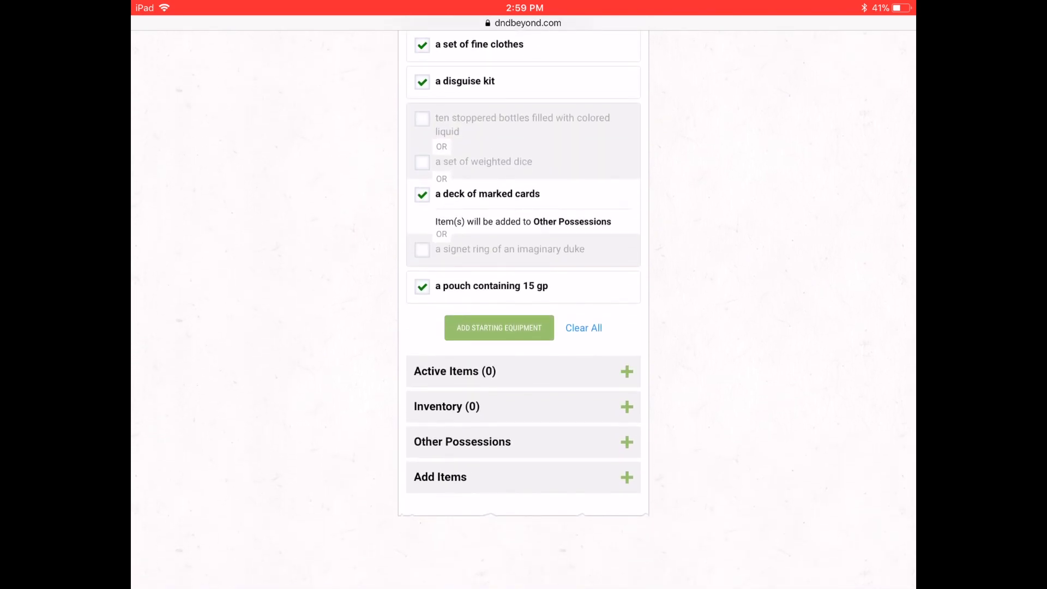
{"action": "left_click", "coordinate": [446, 406]}
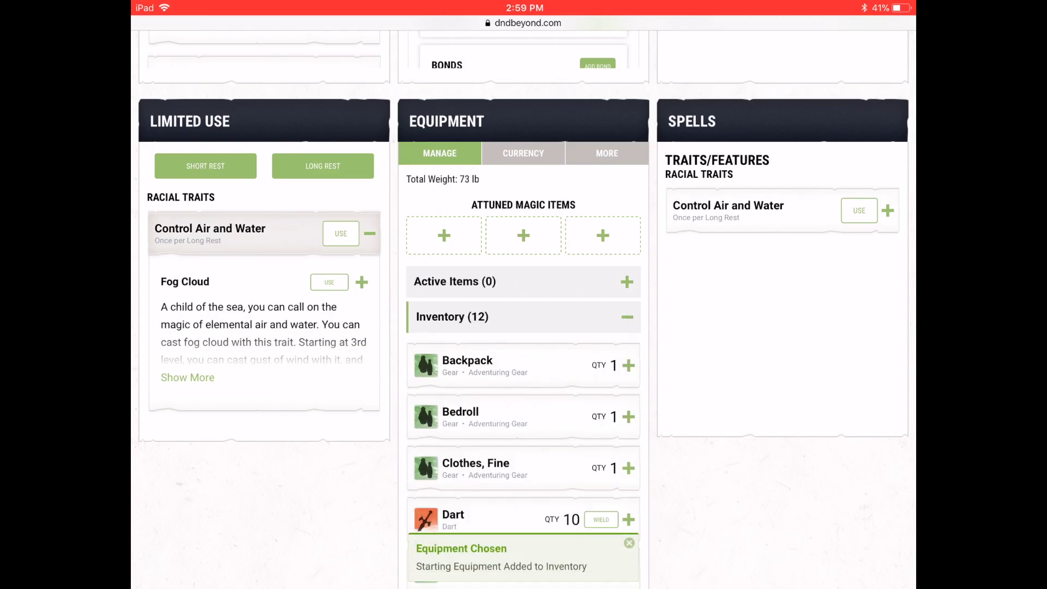
Wield the darts and the shortsword from the inventory
{"action": "scroll", "coordinate": [523, 306], "scroll_direction": "down", "scroll_amount": 10}
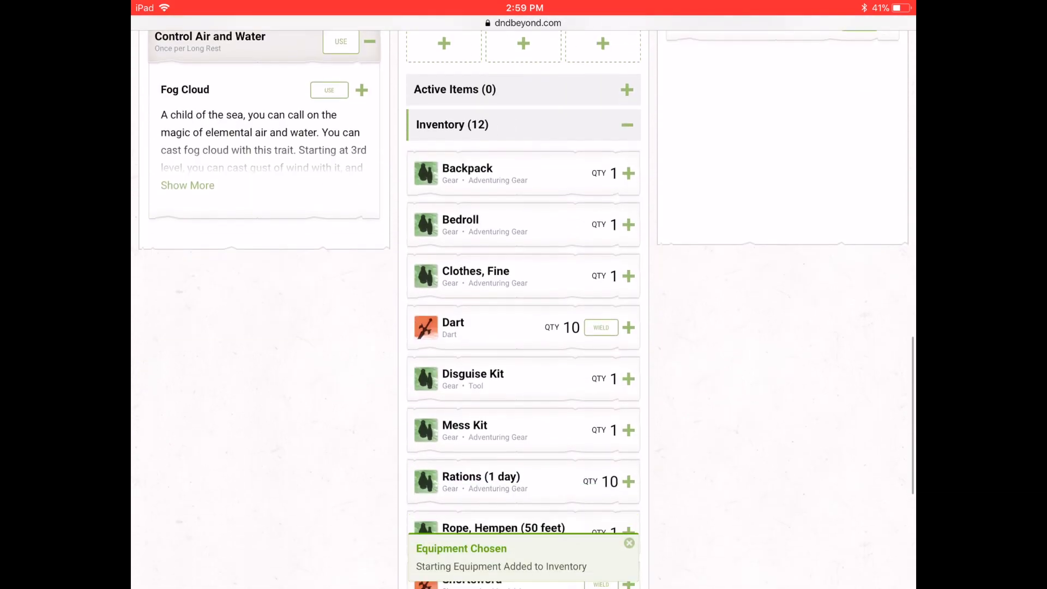
{"action": "scroll", "coordinate": [524, 306], "scroll_direction": "up", "scroll_amount": 5}
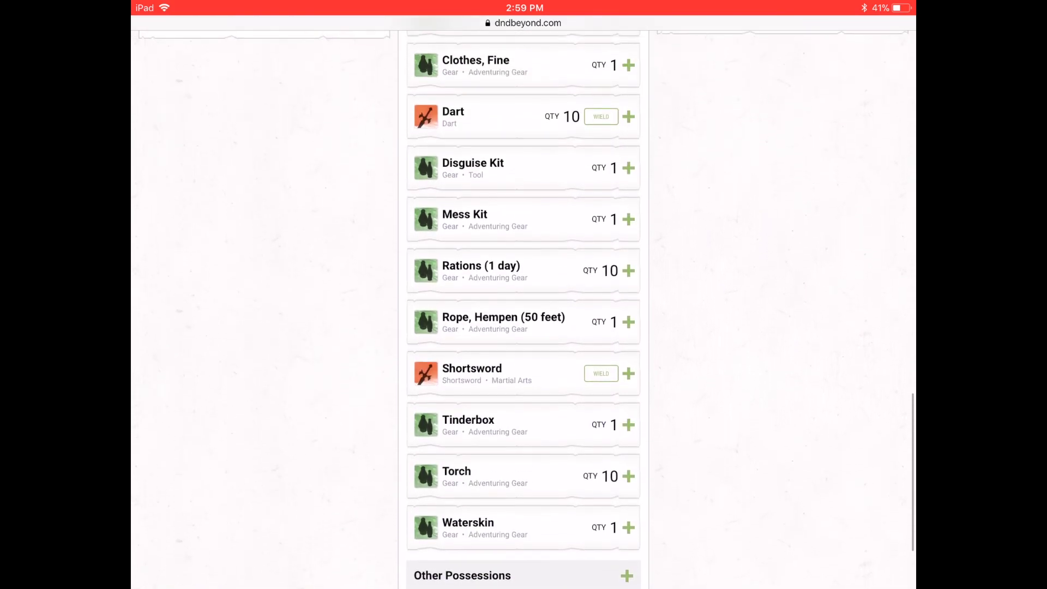
{"action": "left_click", "coordinate": [601, 251]}
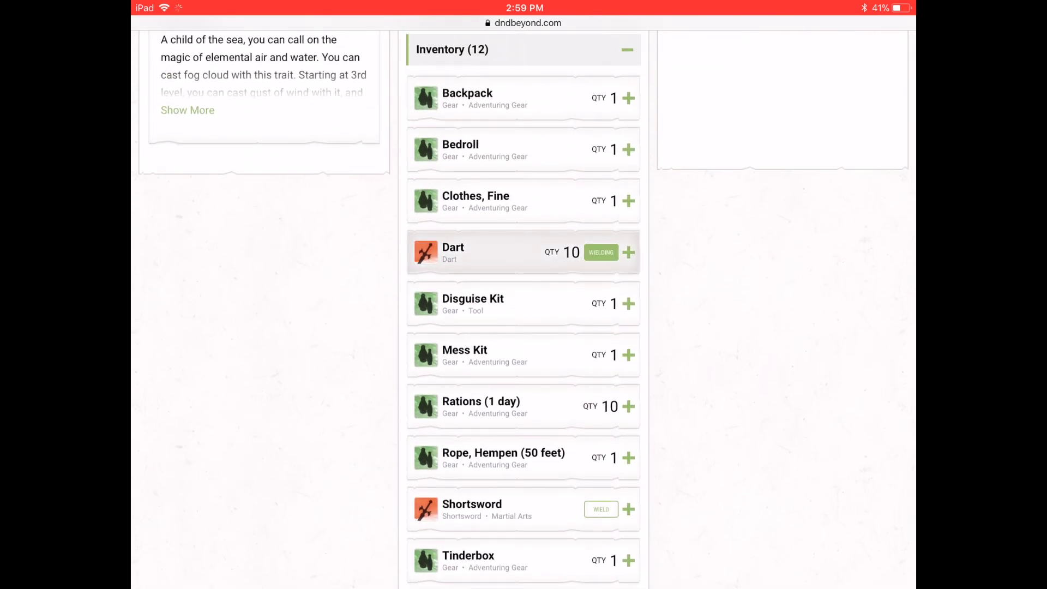
{"action": "scroll", "coordinate": [523, 305], "scroll_direction": "down", "scroll_amount": 3}
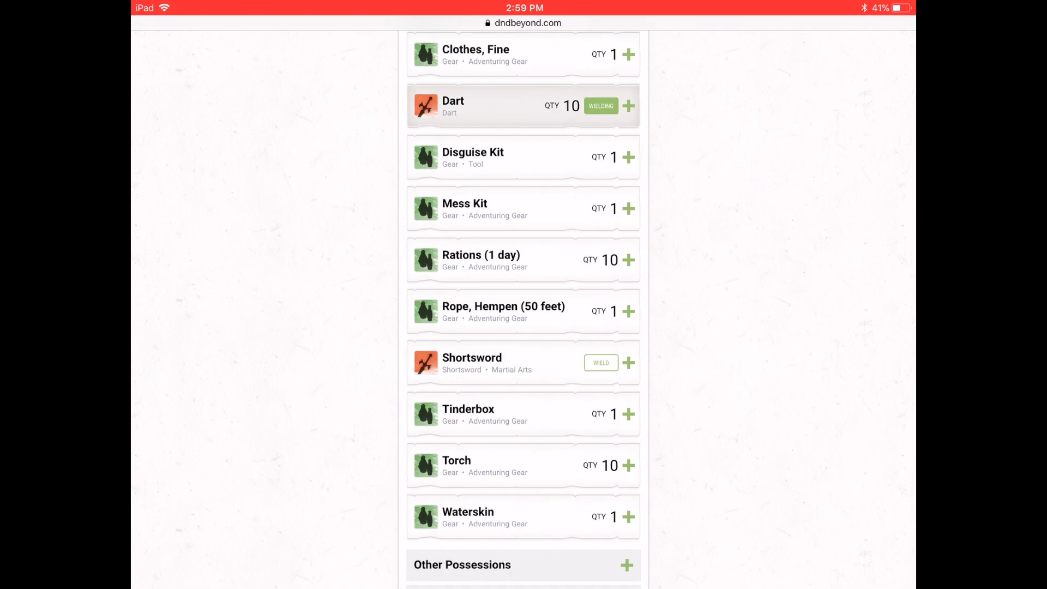
{"action": "left_click", "coordinate": [600, 362]}
{"action": "scroll", "coordinate": [523, 305], "scroll_direction": "down", "scroll_amount": 3}
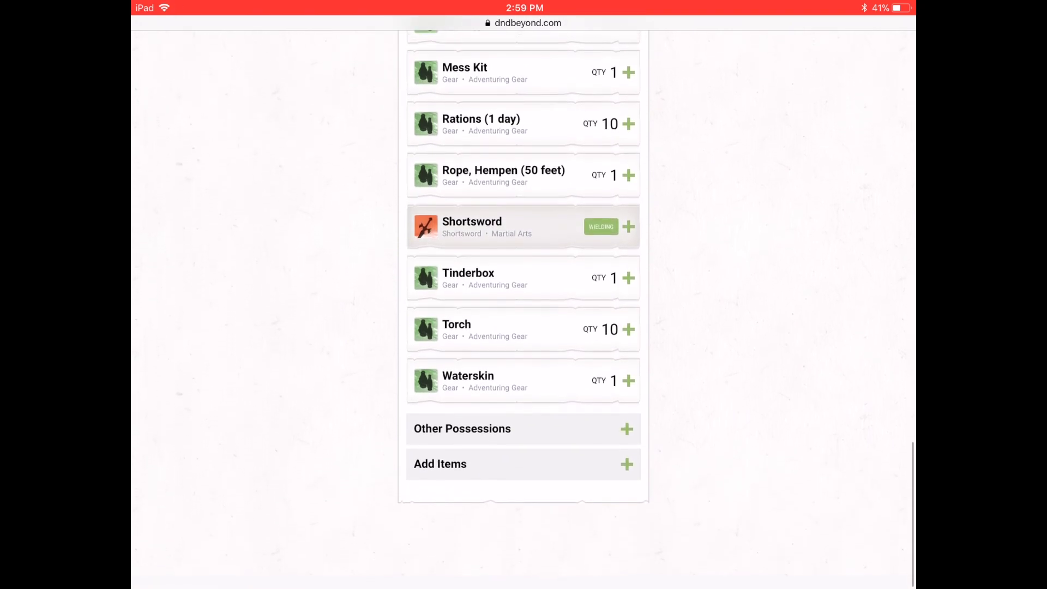
Open the character for editing from the character sheet
{"action": "scroll", "coordinate": [523, 305], "scroll_direction": "up", "scroll_amount": 5}
{"action": "scroll", "coordinate": [523, 306], "scroll_direction": "up", "scroll_amount": 8}
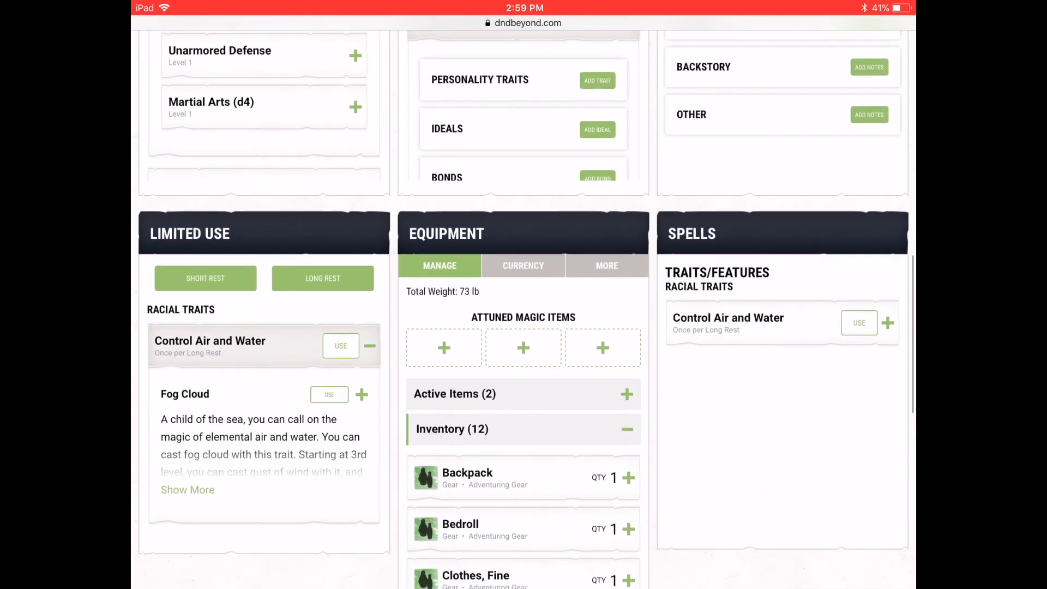
{"action": "scroll", "coordinate": [523, 306], "scroll_direction": "up", "scroll_amount": 10}
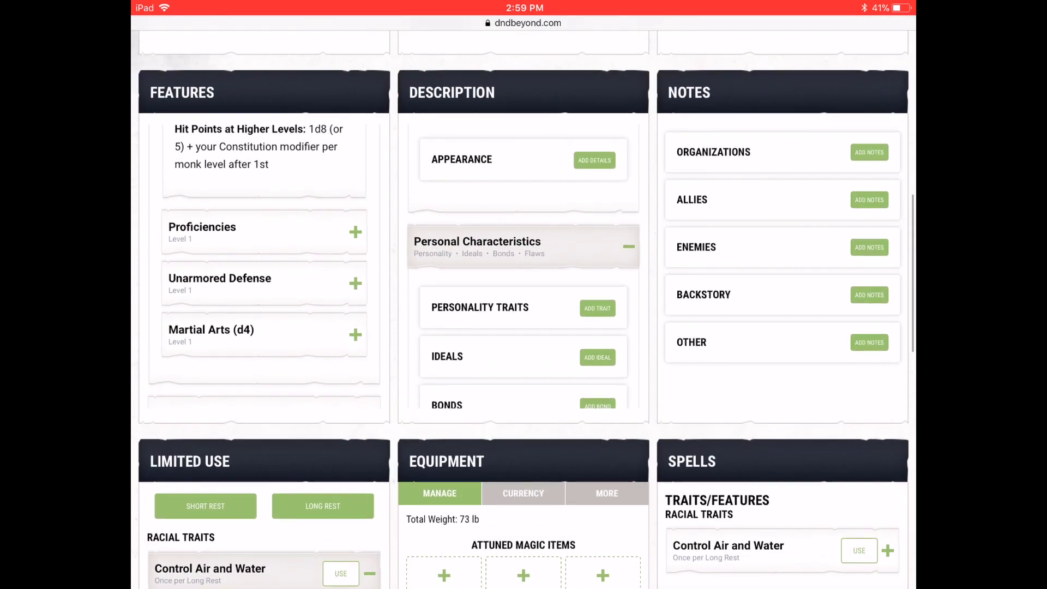
{"action": "scroll", "coordinate": [523, 306], "scroll_direction": "up", "scroll_amount": 2}
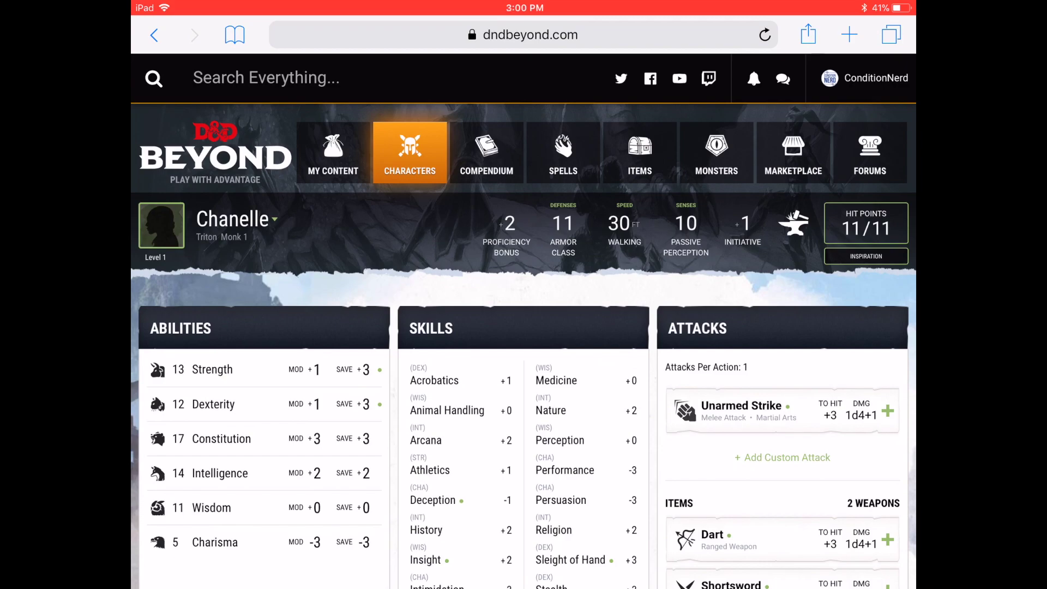
{"action": "left_click", "coordinate": [161, 225]}
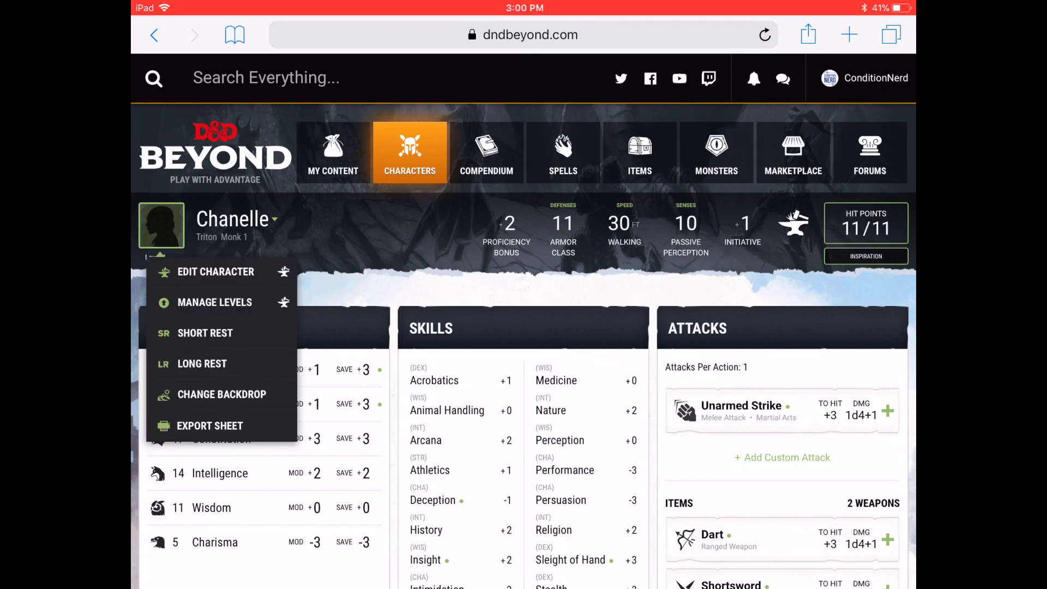
{"action": "left_click", "coordinate": [216, 271]}
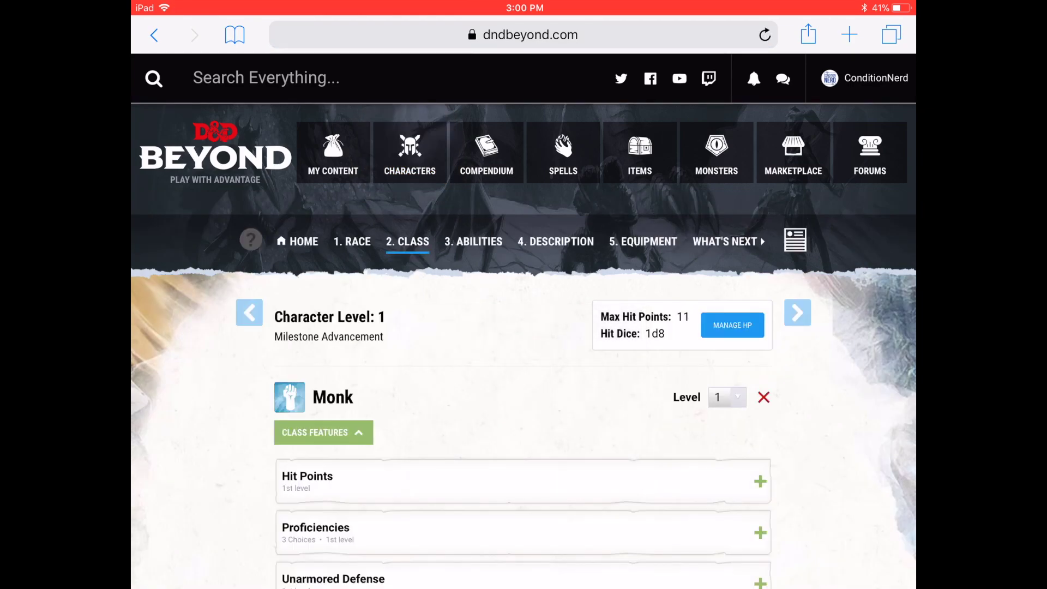
Open the builder's Home page and look over the character preferences, from homebrew content to unarmed strike display
{"action": "left_click", "coordinate": [298, 241]}
{"action": "scroll", "coordinate": [523, 327], "scroll_direction": "down", "scroll_amount": 5}
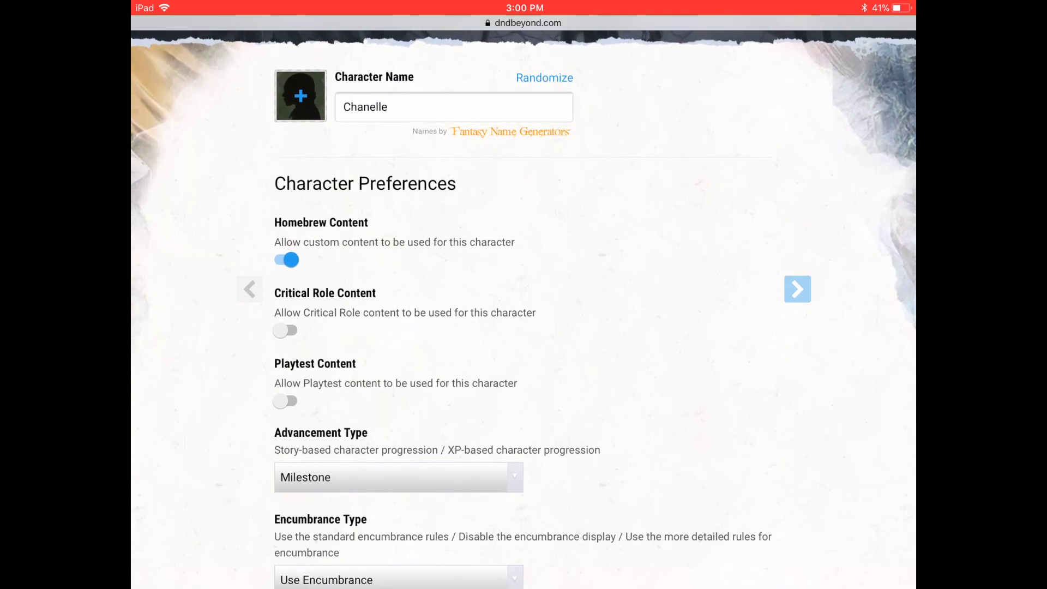
{"action": "scroll", "coordinate": [524, 303], "scroll_direction": "down", "scroll_amount": 2}
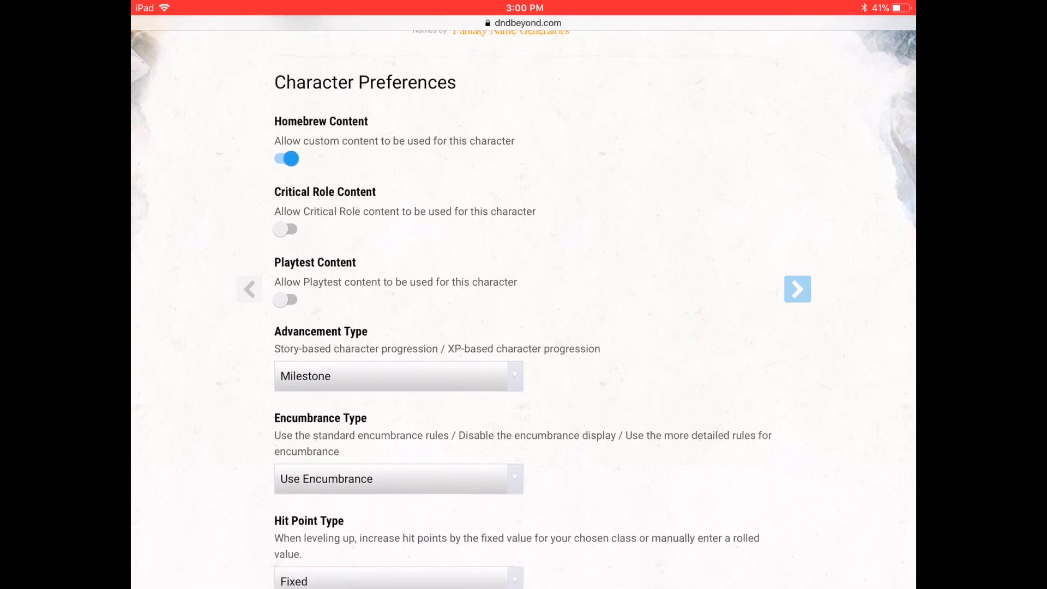
{"action": "scroll", "coordinate": [524, 303], "scroll_direction": "down", "scroll_amount": 2}
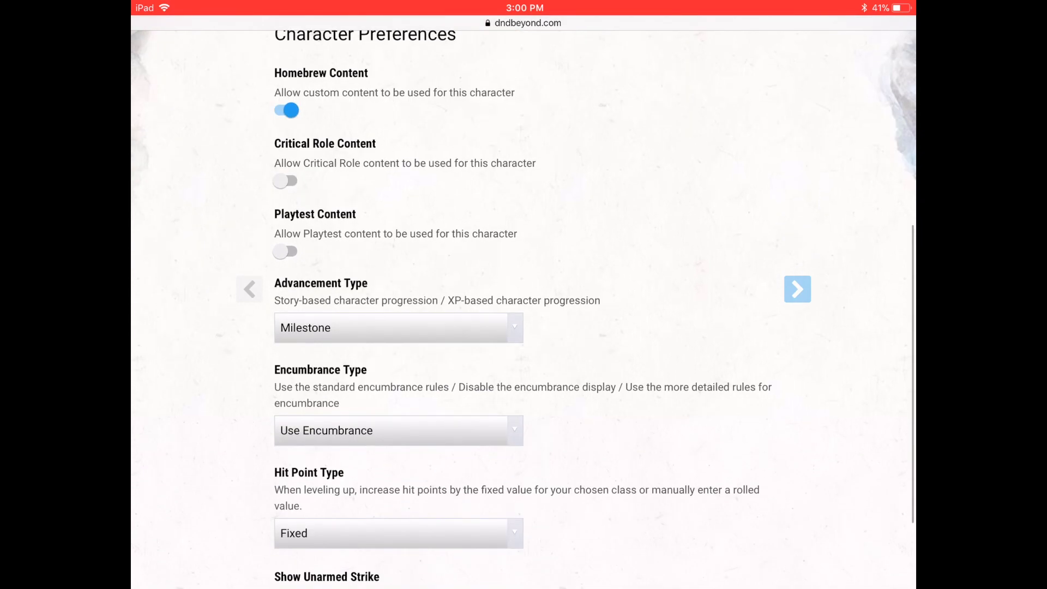
{"action": "scroll", "coordinate": [523, 303], "scroll_direction": "down", "scroll_amount": 2}
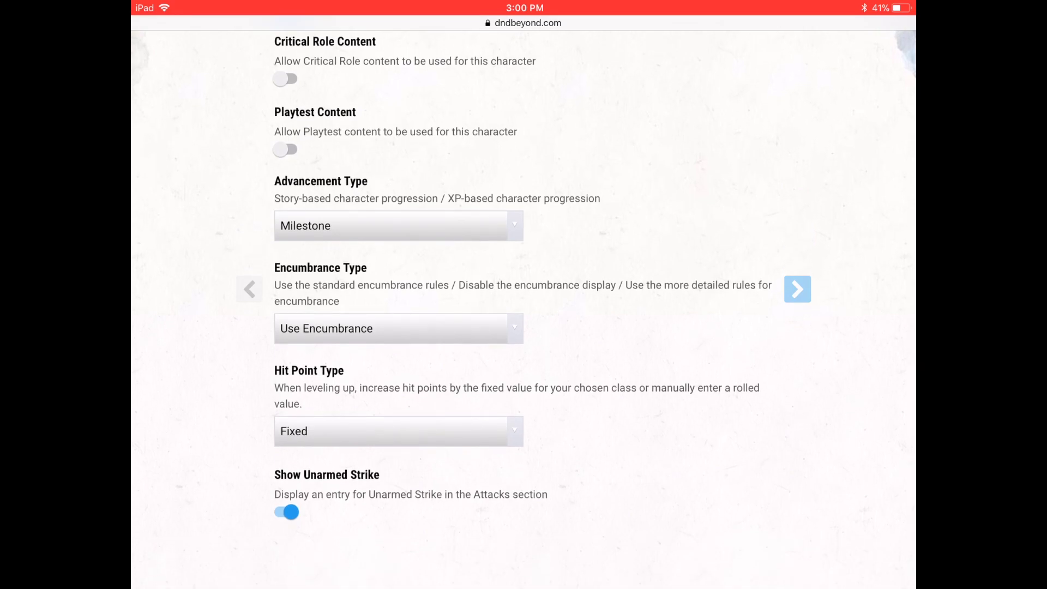
{"action": "left_click_drag", "start_coordinate": [572, 198], "coordinate": [649, 387]}
{"action": "scroll", "coordinate": [523, 303], "scroll_direction": "up", "scroll_amount": 5}
{"action": "scroll", "coordinate": [524, 302], "scroll_direction": "up", "scroll_amount": 4}
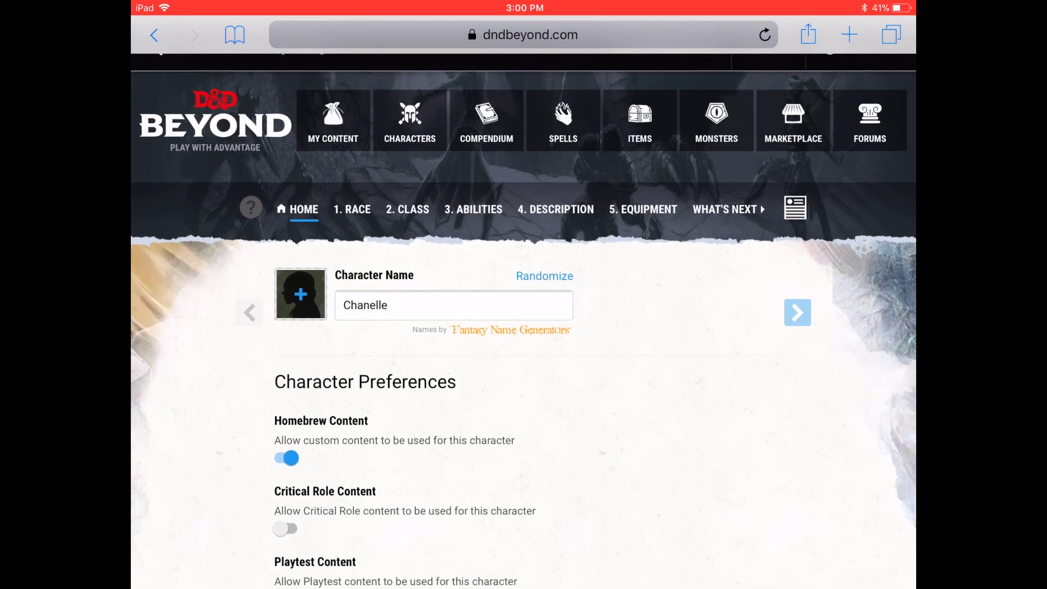
Look through the builder's Race, Class and Abilities pages to check the Triton traits, Monk features and ability scores
{"action": "left_click", "coordinate": [352, 209]}
{"action": "scroll", "coordinate": [523, 327], "scroll_direction": "down", "scroll_amount": 4}
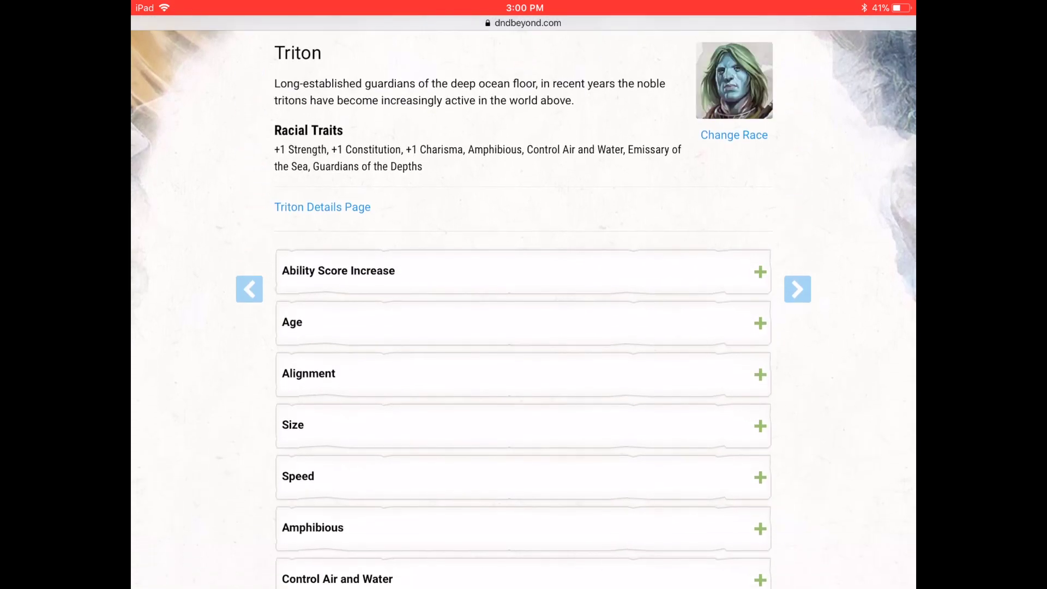
{"action": "scroll", "coordinate": [523, 327], "scroll_direction": "up", "scroll_amount": 3}
{"action": "scroll", "coordinate": [523, 327], "scroll_direction": "up", "scroll_amount": 1}
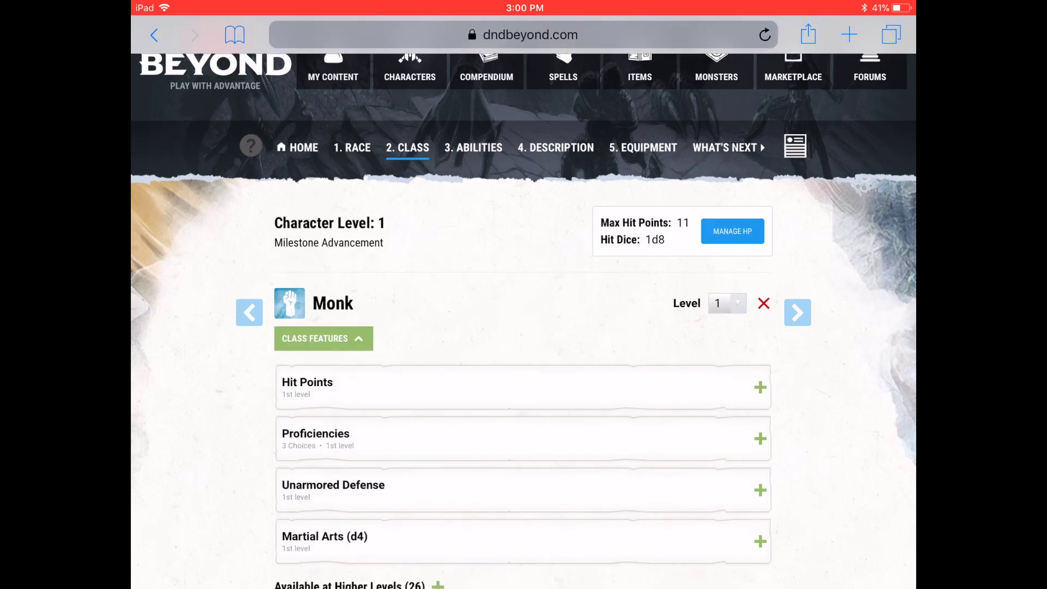
{"action": "scroll", "coordinate": [524, 327], "scroll_direction": "down", "scroll_amount": 3}
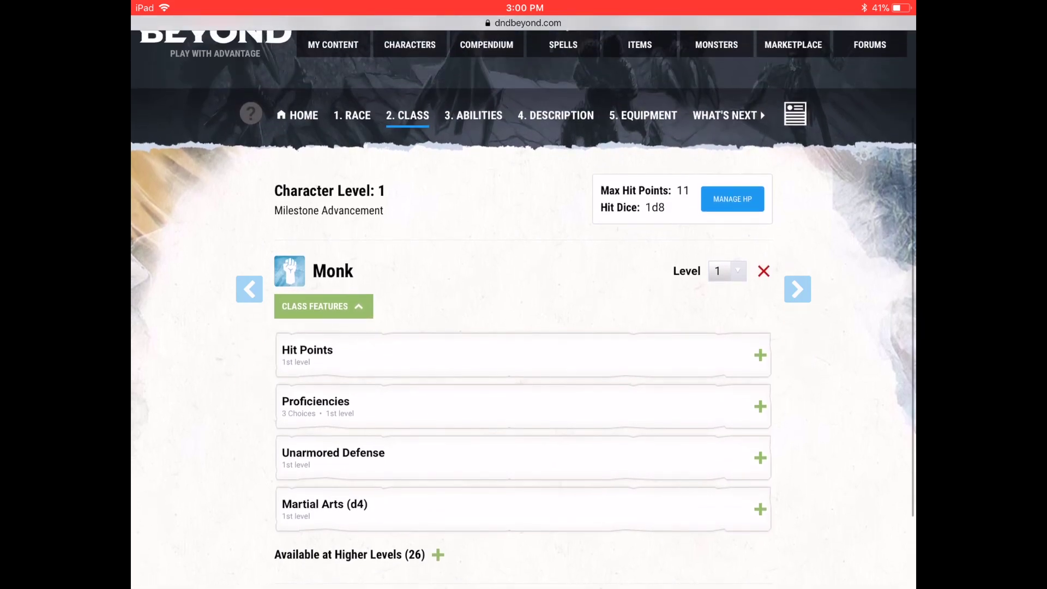
{"action": "scroll", "coordinate": [524, 328], "scroll_direction": "up", "scroll_amount": 1}
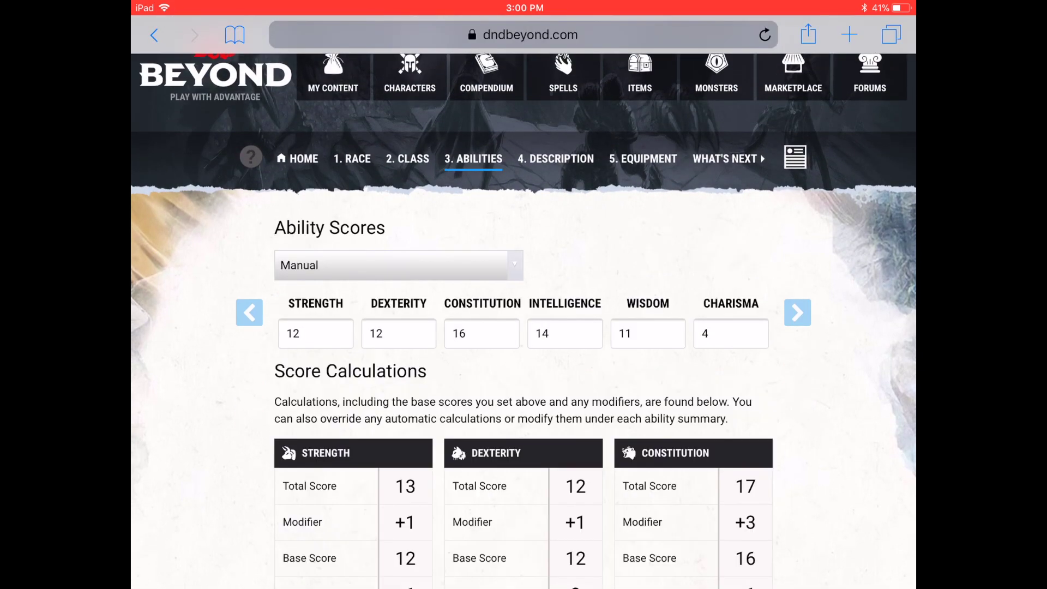
{"action": "scroll", "coordinate": [523, 327], "scroll_direction": "down", "scroll_amount": 5}
{"action": "scroll", "coordinate": [523, 327], "scroll_direction": "up", "scroll_amount": 5}
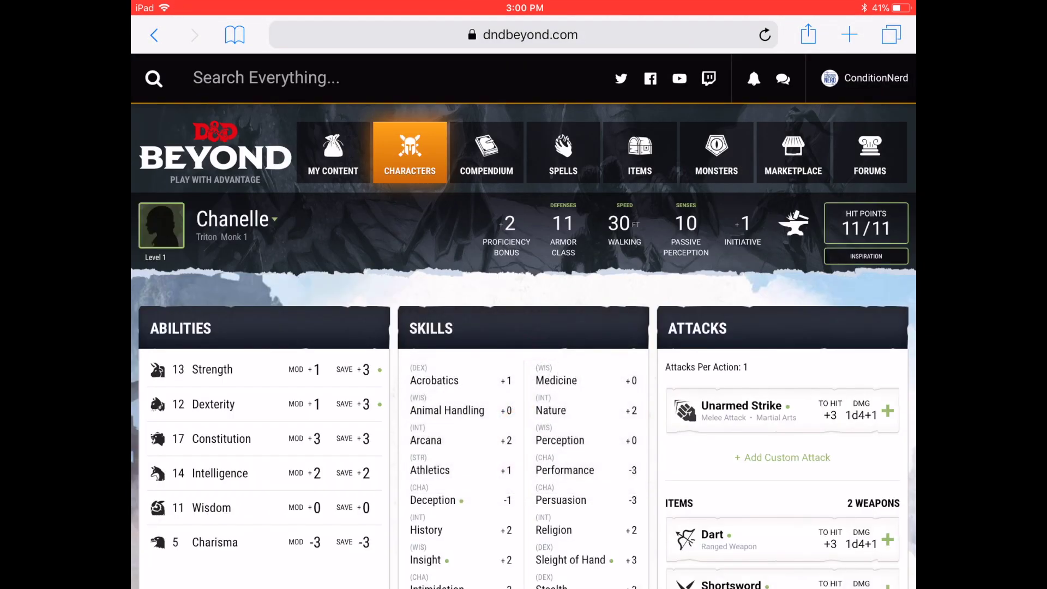
Return to the character sheet and look over its equipment, abilities, skills and attacks
{"action": "scroll", "coordinate": [524, 295], "scroll_direction": "down", "scroll_amount": 2}
{"action": "scroll", "coordinate": [524, 295], "scroll_direction": "down", "scroll_amount": 10}
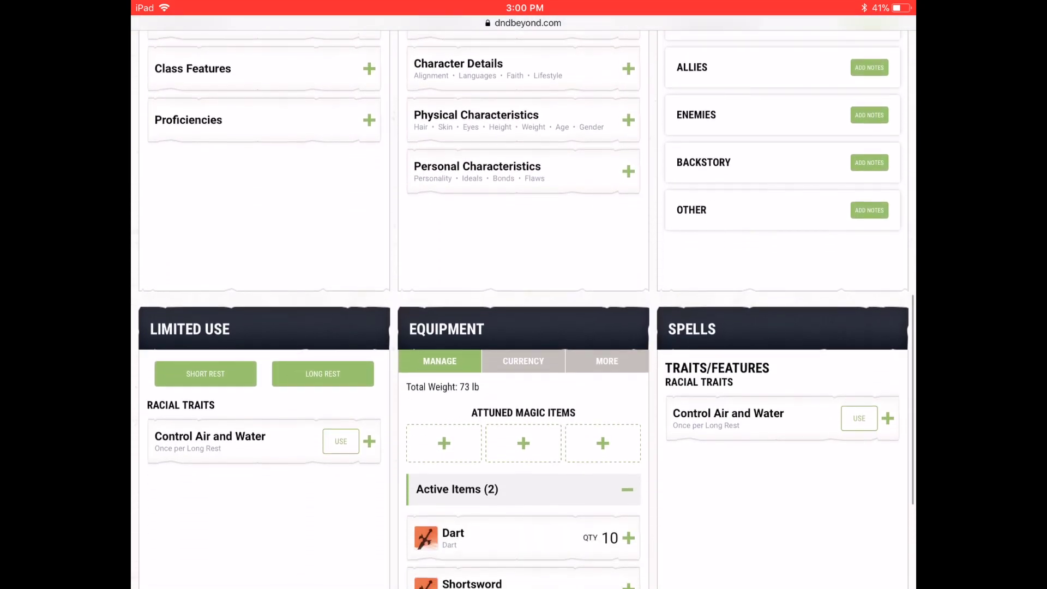
{"action": "scroll", "coordinate": [524, 294], "scroll_direction": "up", "scroll_amount": 15}
{"action": "scroll", "coordinate": [523, 295], "scroll_direction": "down", "scroll_amount": 2}
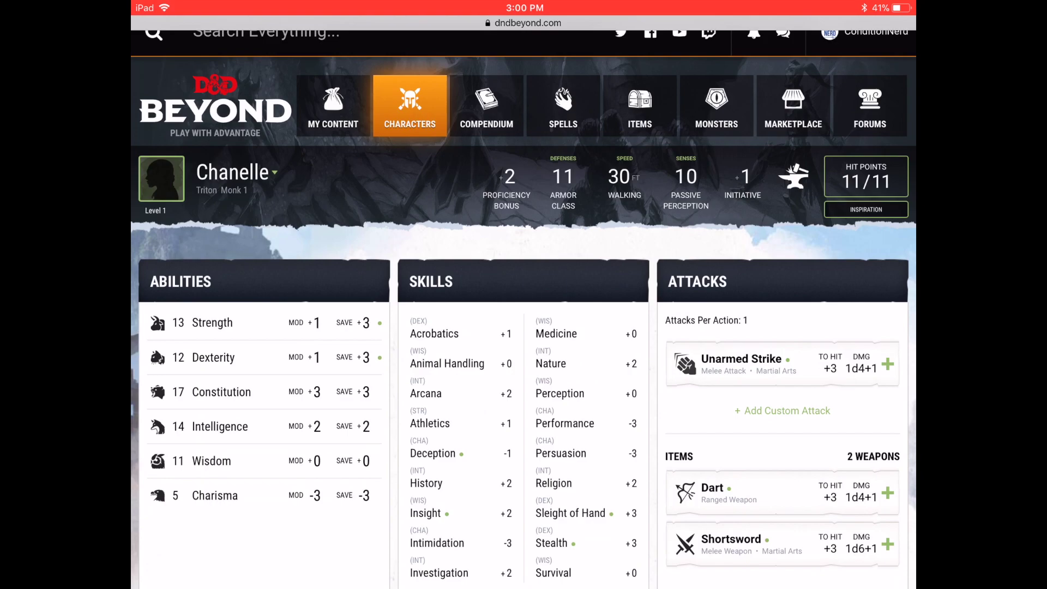
{"action": "scroll", "coordinate": [523, 295], "scroll_direction": "down", "scroll_amount": 1}
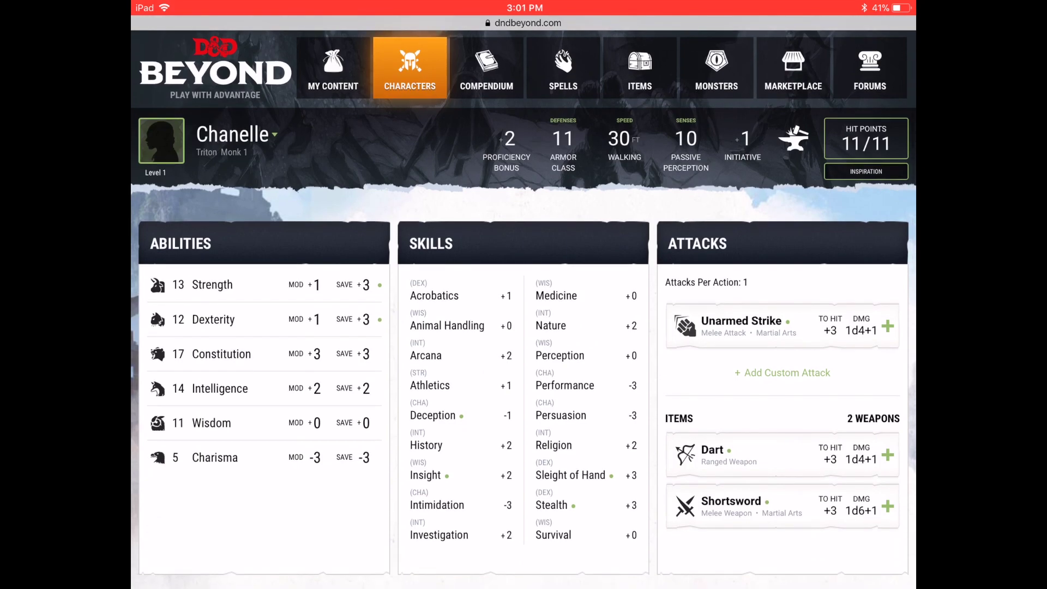